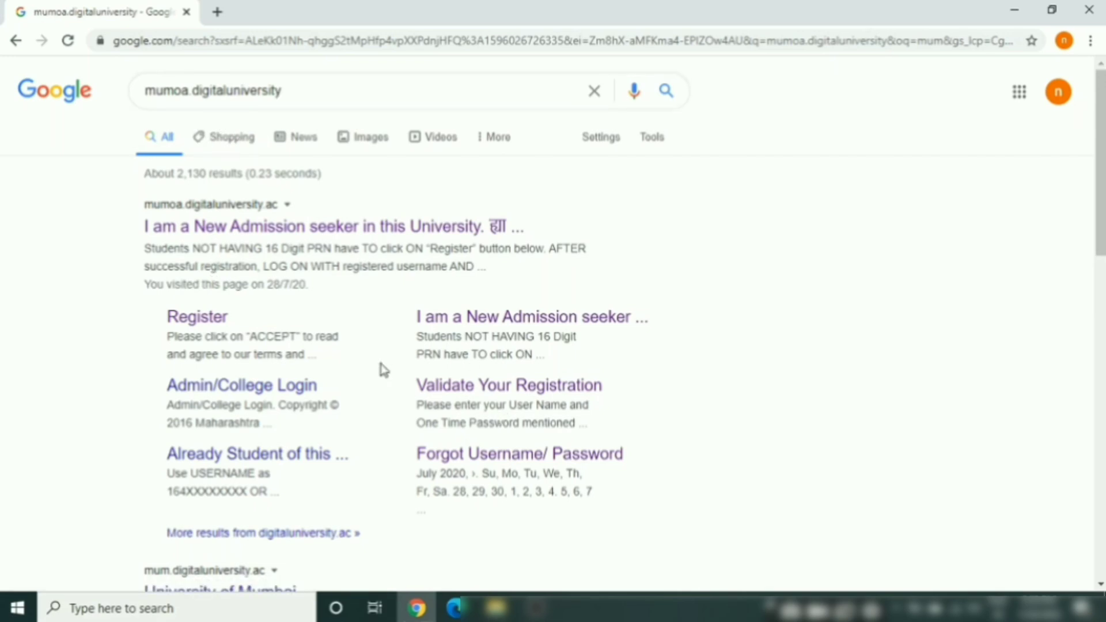
# Open the University of Mumbai new admission seeker page from the top Google result
pyautogui.click(318, 230)
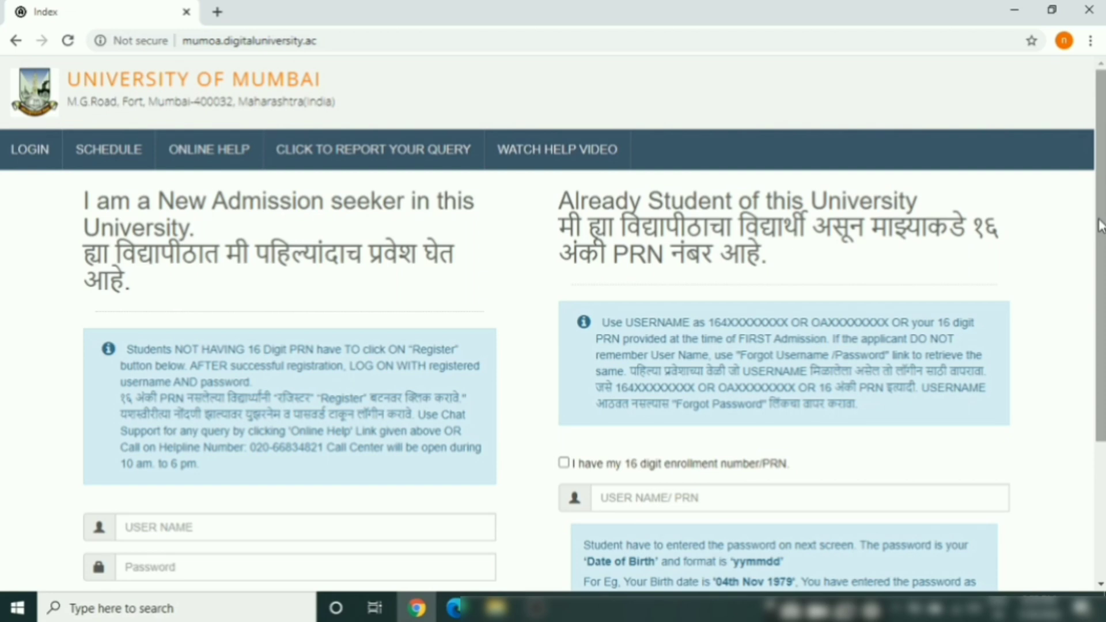
# Scroll the login page and start a new registration as an admission seeker
pyautogui.moveTo(1100, 226); pyautogui.dragTo(1099, 369)
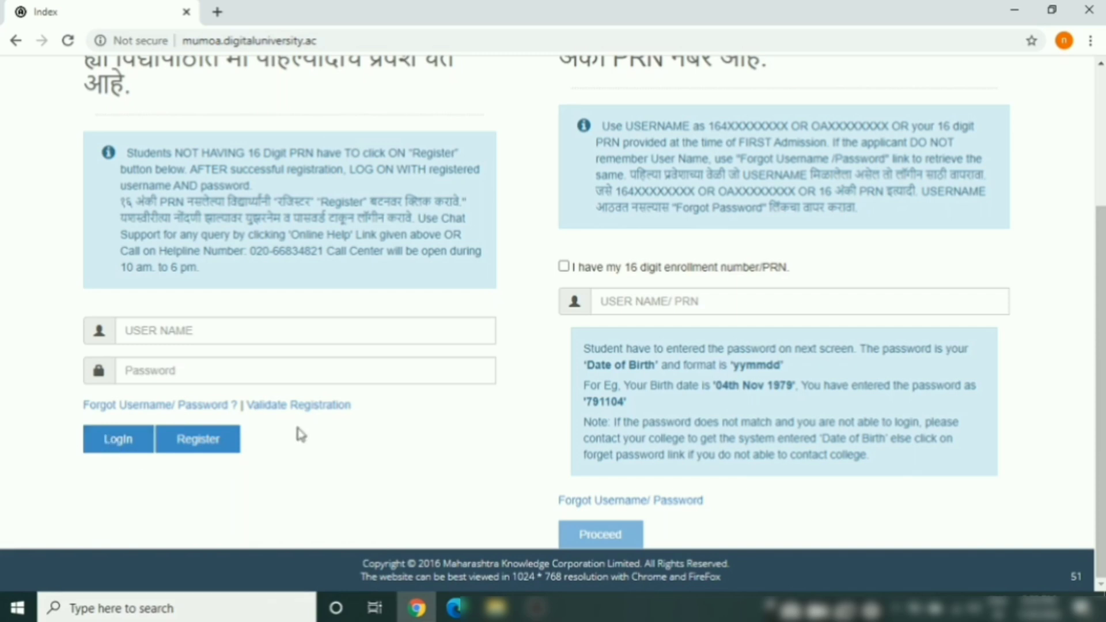
pyautogui.click(210, 440)
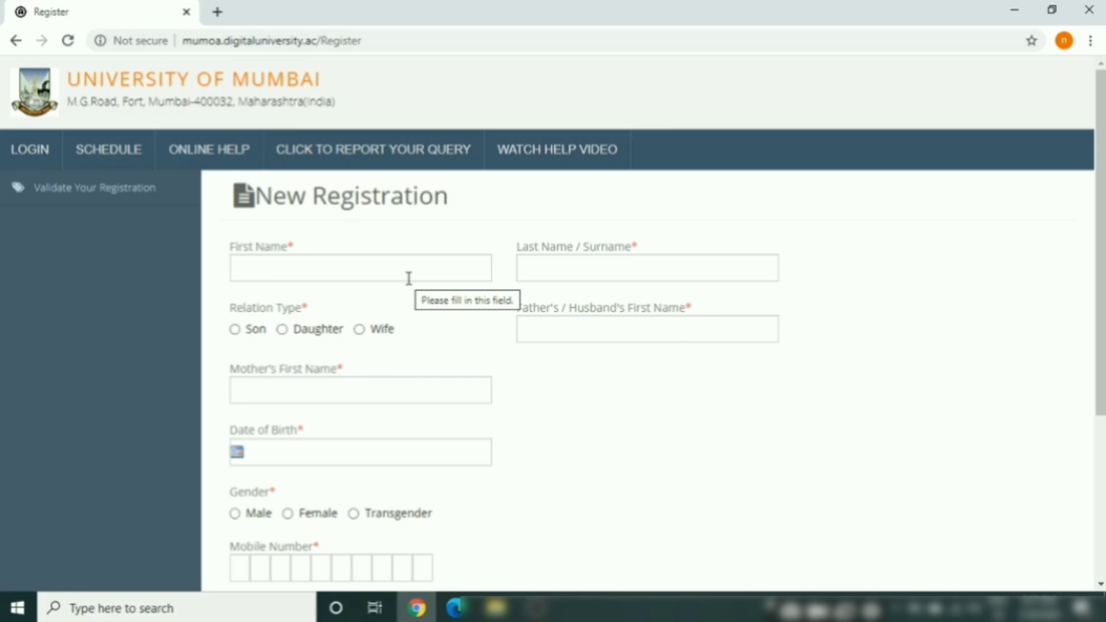
# Fill the applicant's first name, surname and father's first name from autofill suggestions
pyautogui.click(405, 272)
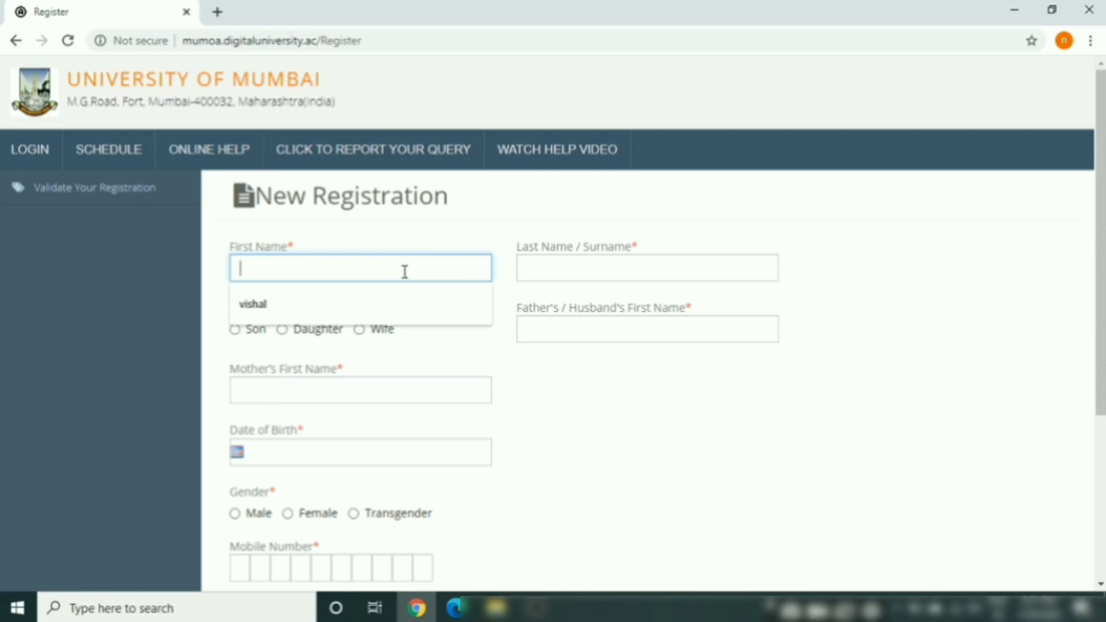
pyautogui.press('Down')
pyautogui.press('Return')
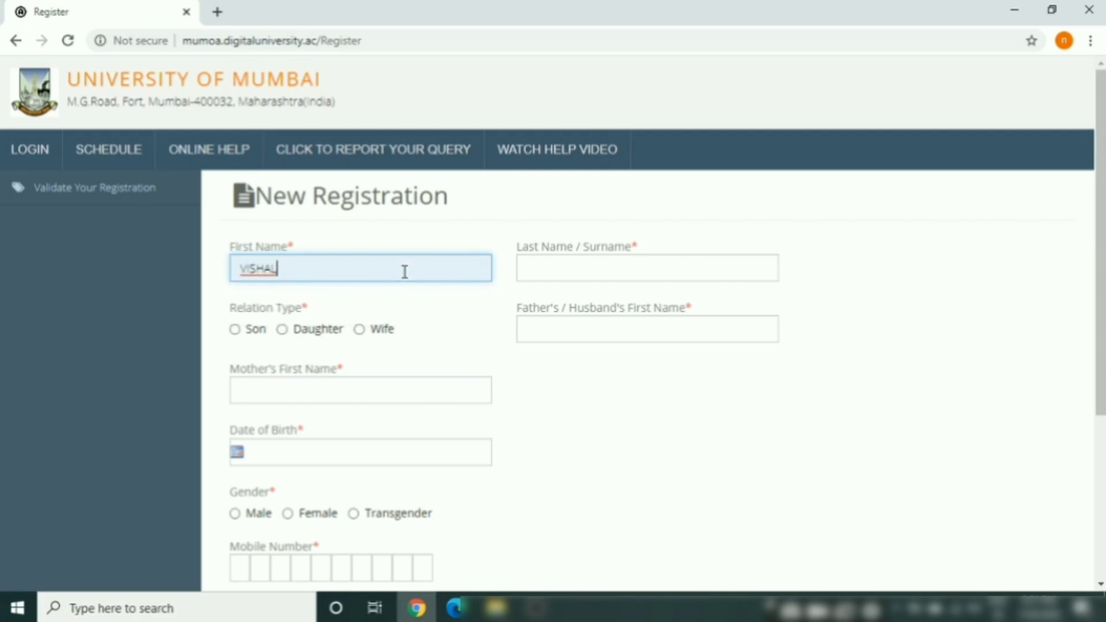
pyautogui.click(567, 274)
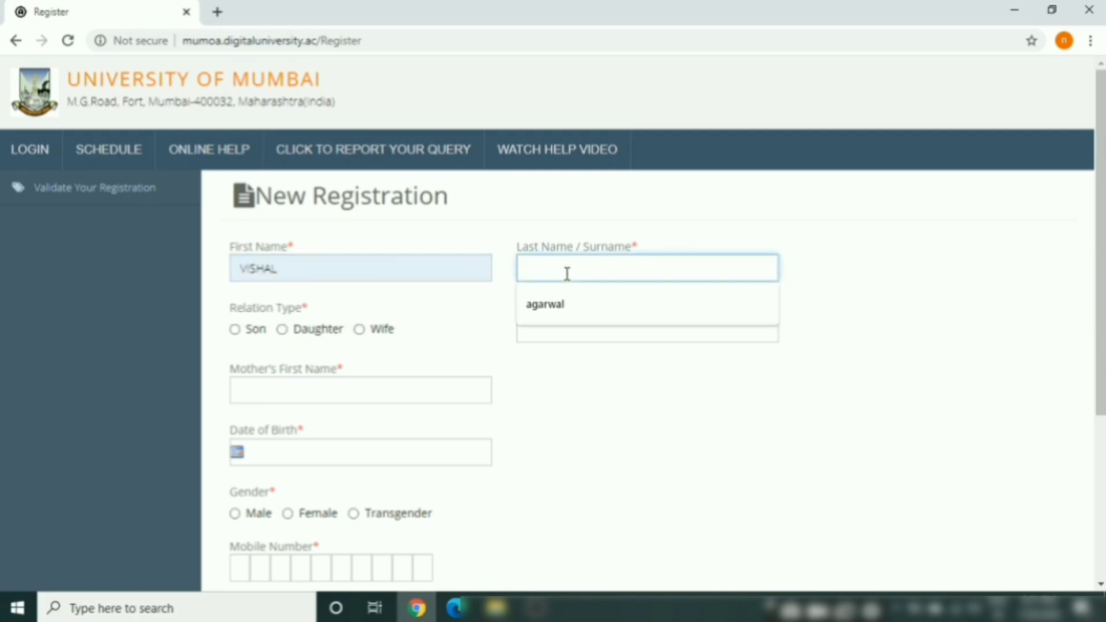
pyautogui.press('Down')
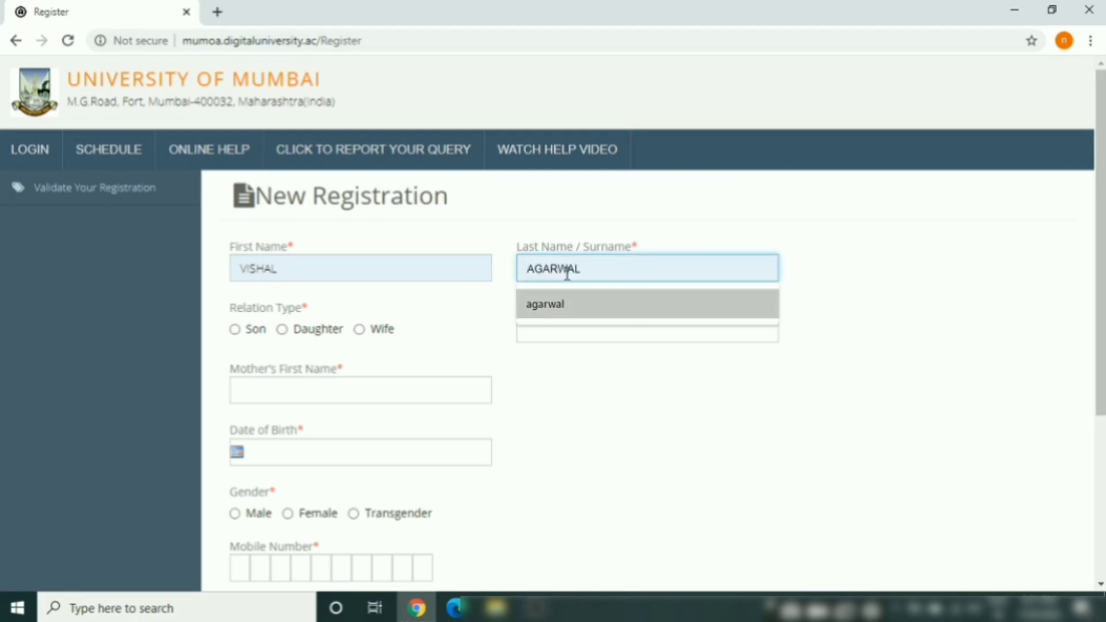
pyautogui.press('Return')
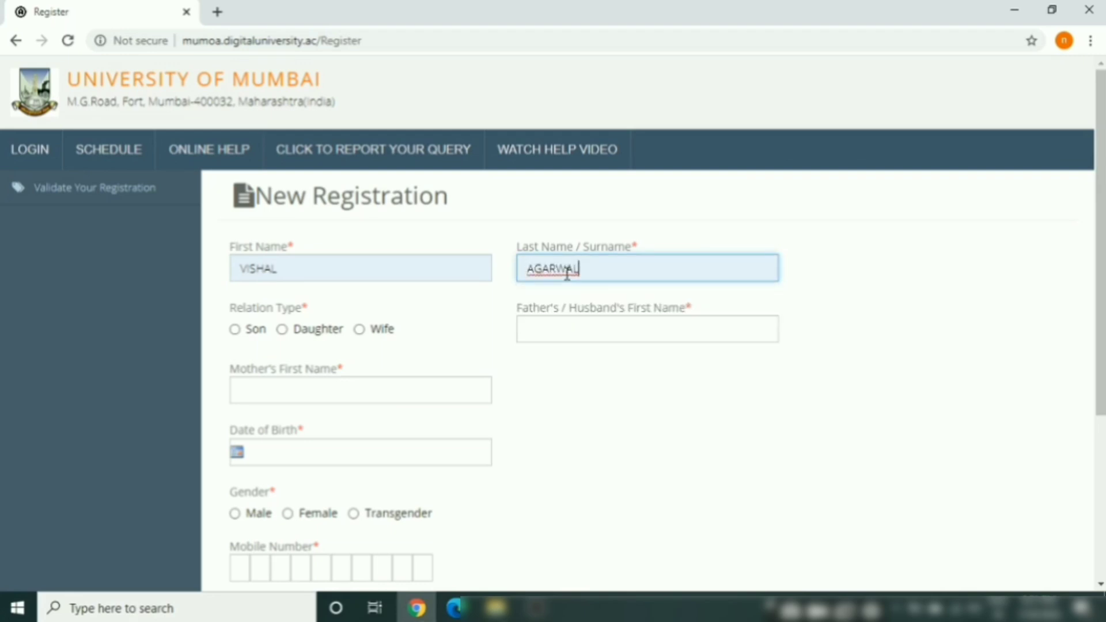
pyautogui.click(551, 333)
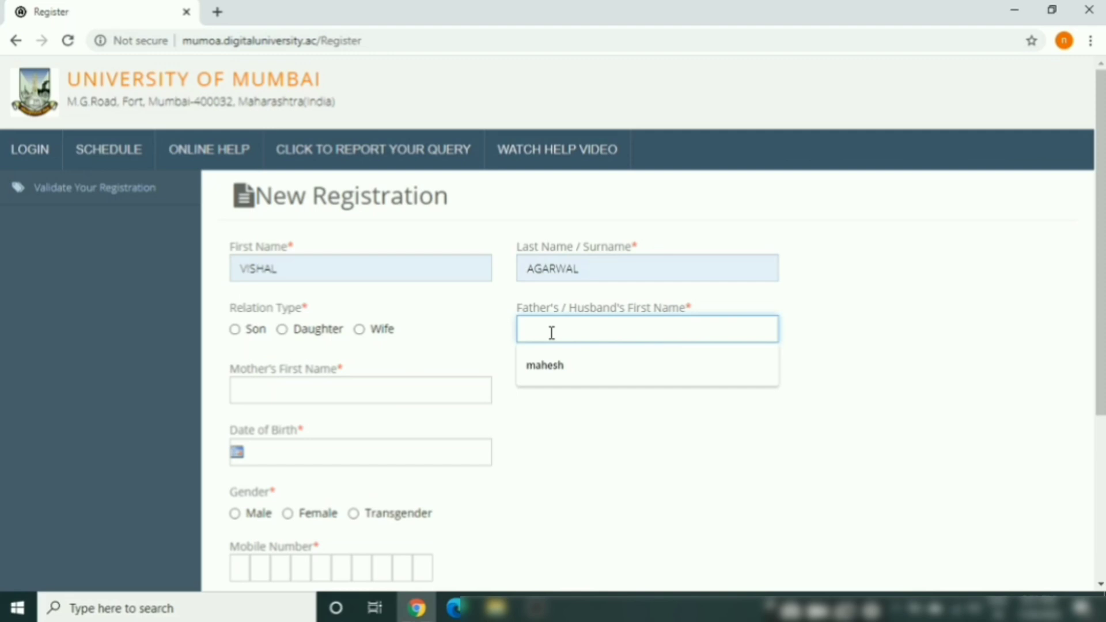
pyautogui.press('Down')
pyautogui.press('Return')
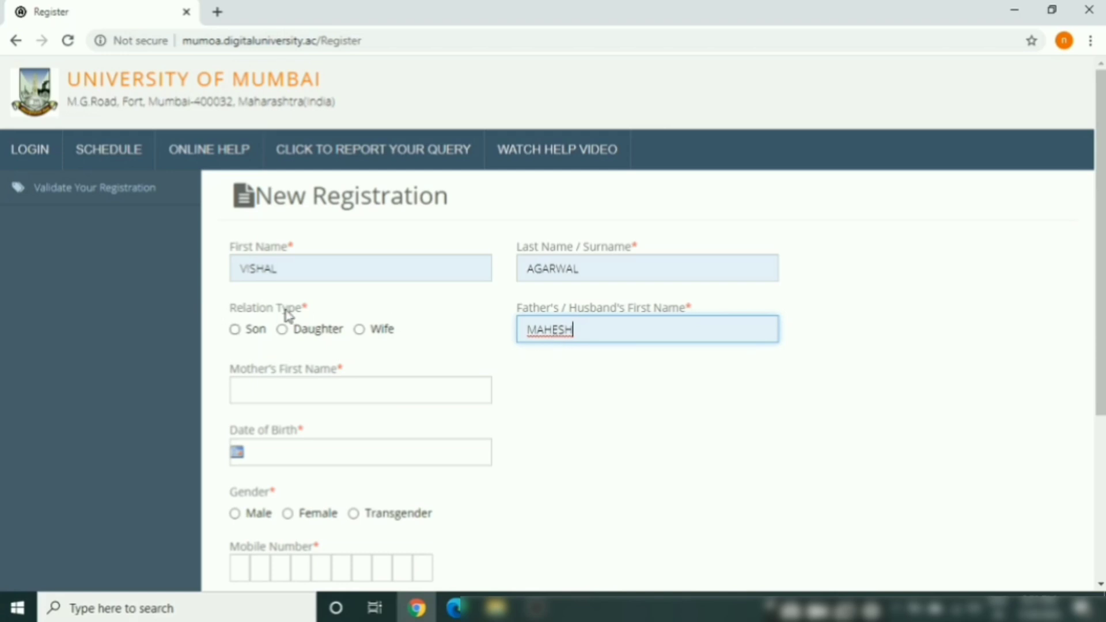
# Set the relation type to Son and fill the mother's first name from the suggestion
pyautogui.click(235, 330)
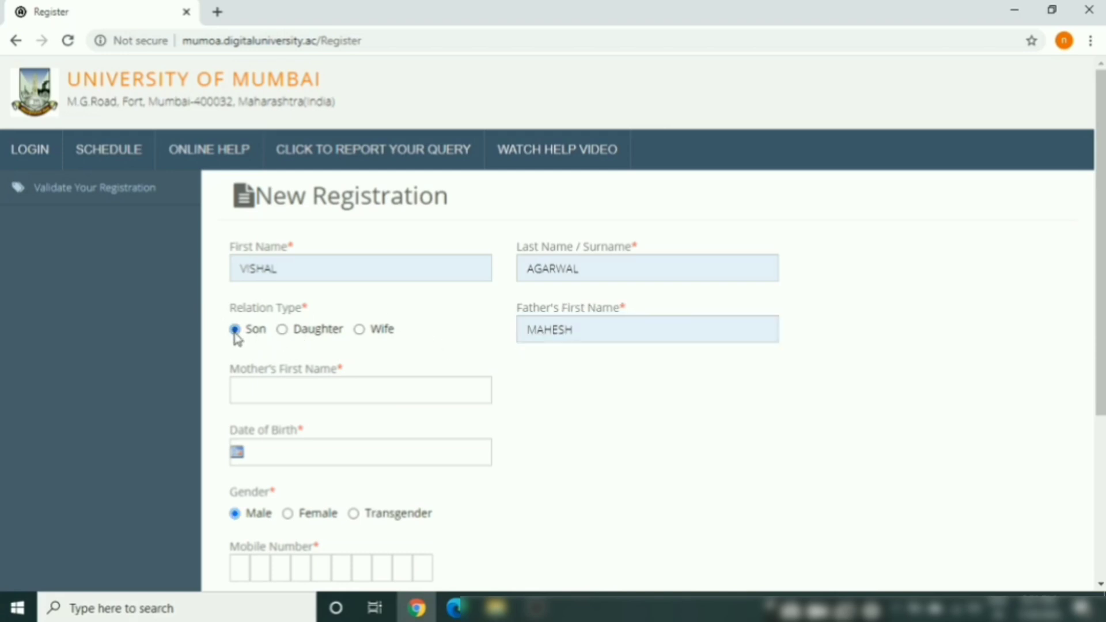
pyautogui.click(259, 394)
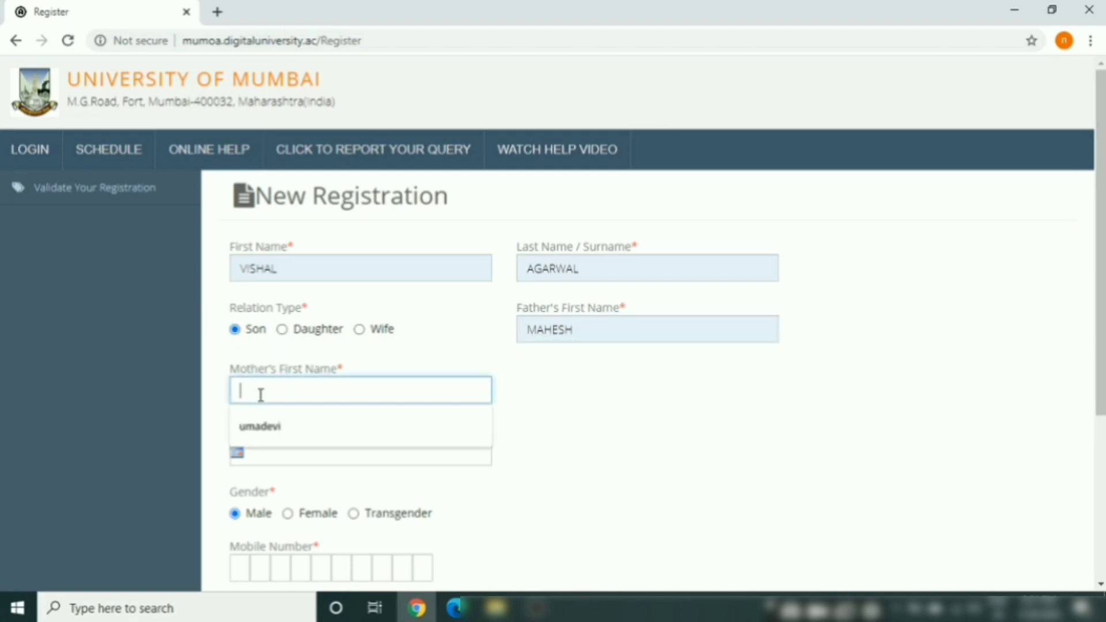
pyautogui.click(279, 431)
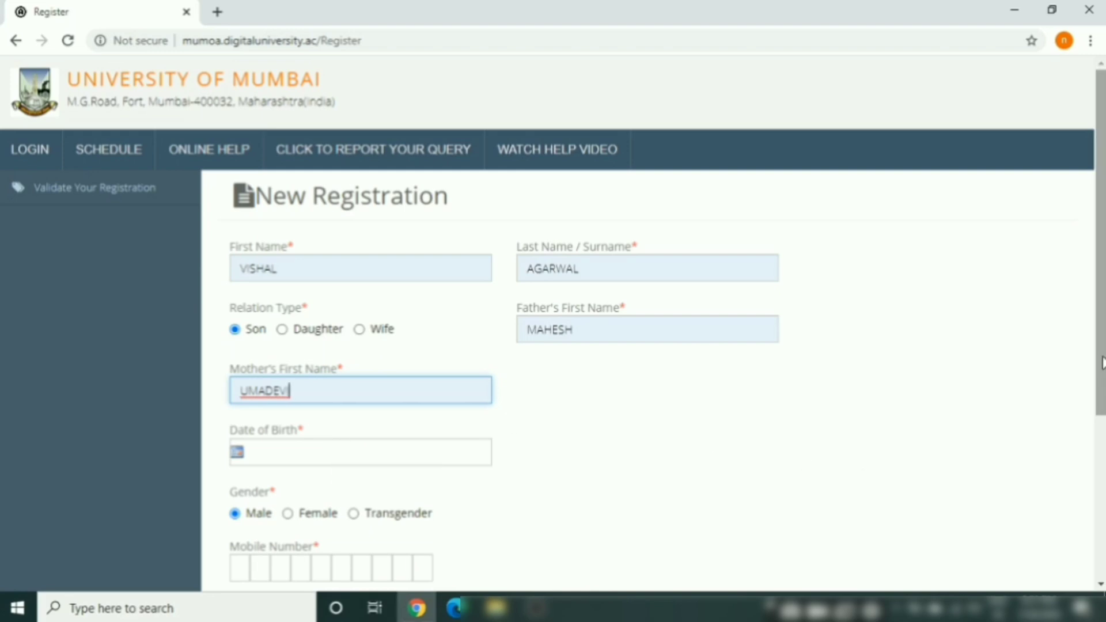
pyautogui.moveTo(1103, 363); pyautogui.dragTo(1103, 488)
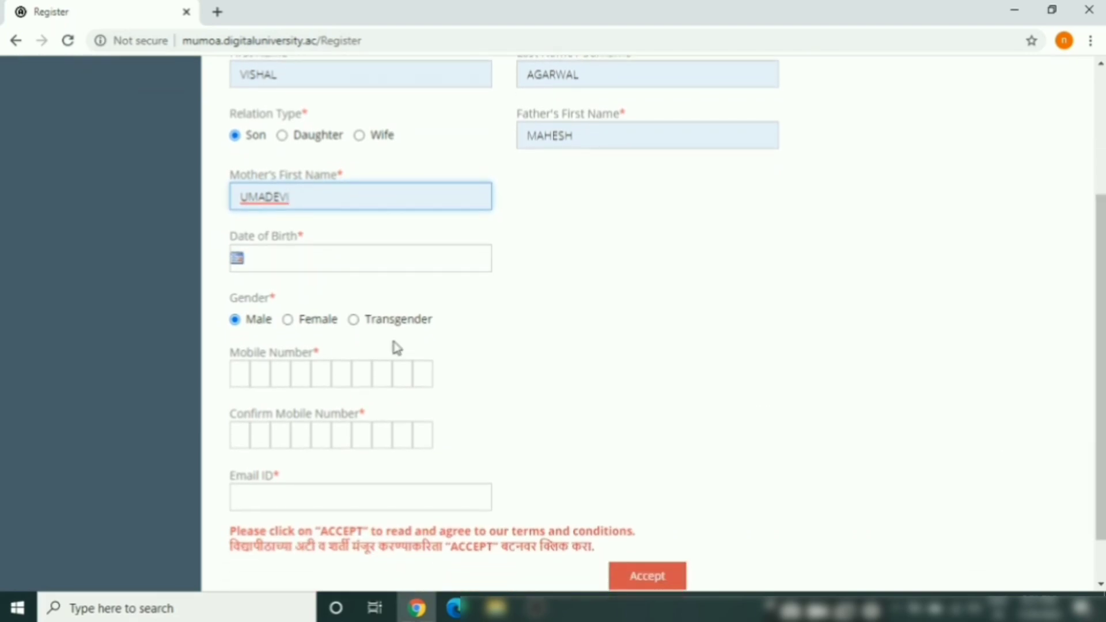
pyautogui.click(292, 260)
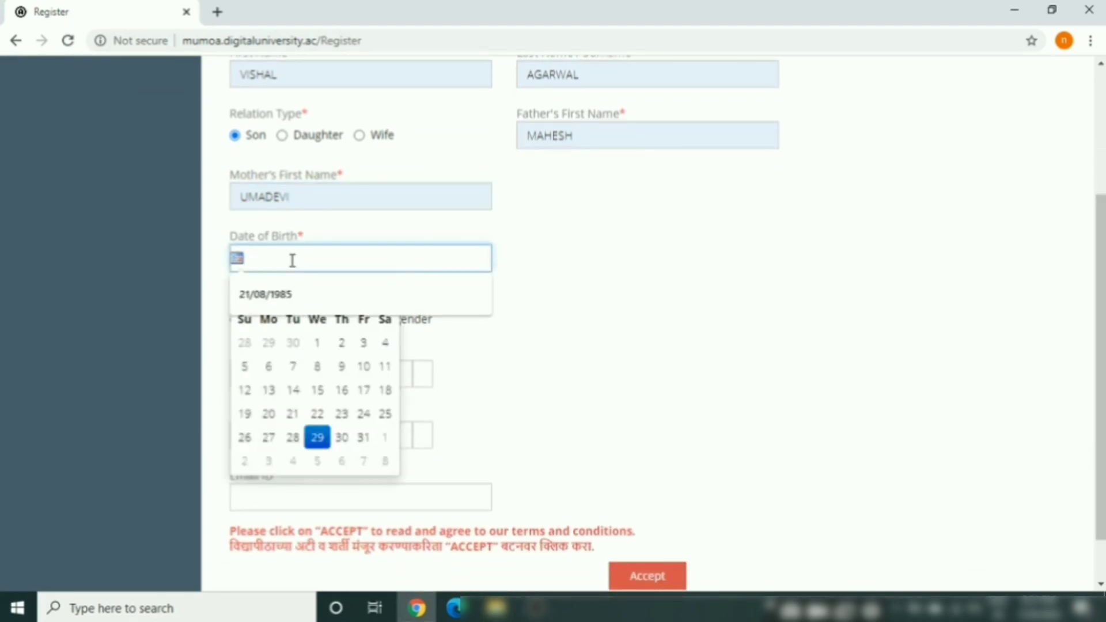
pyautogui.click(268, 296)
pyautogui.click(581, 379)
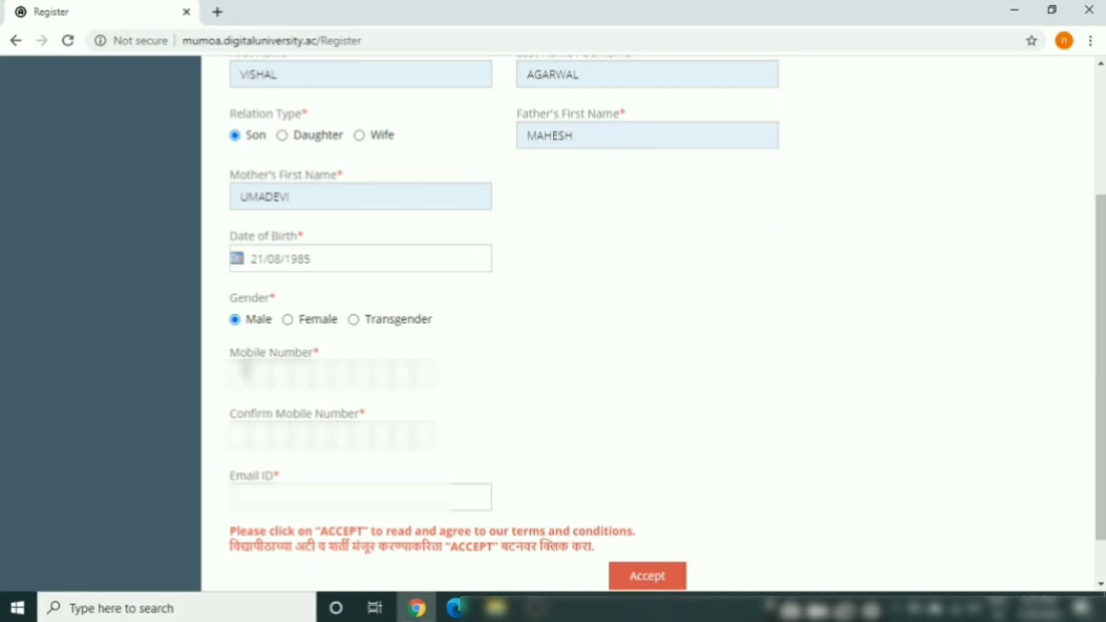
pyautogui.click(235, 374)
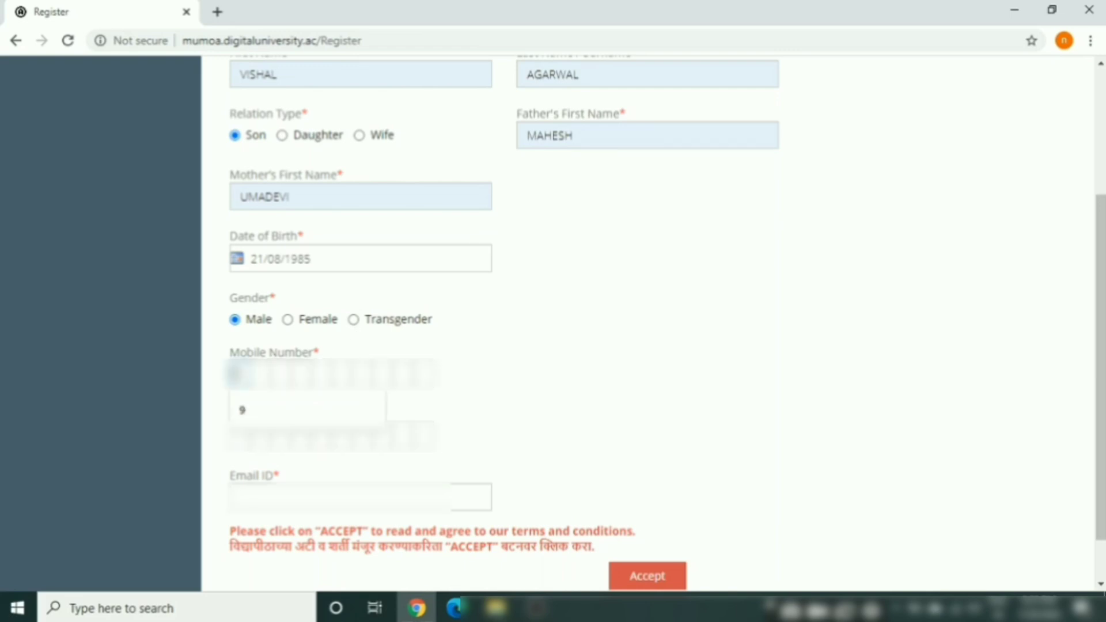
pyautogui.write('9')
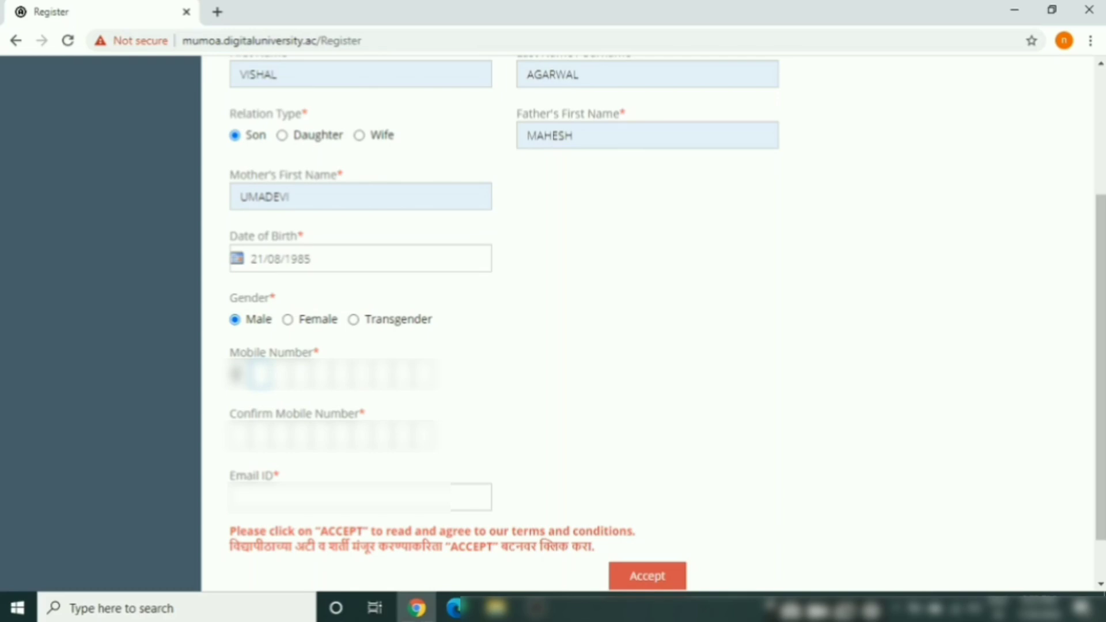
pyautogui.write('87654123')
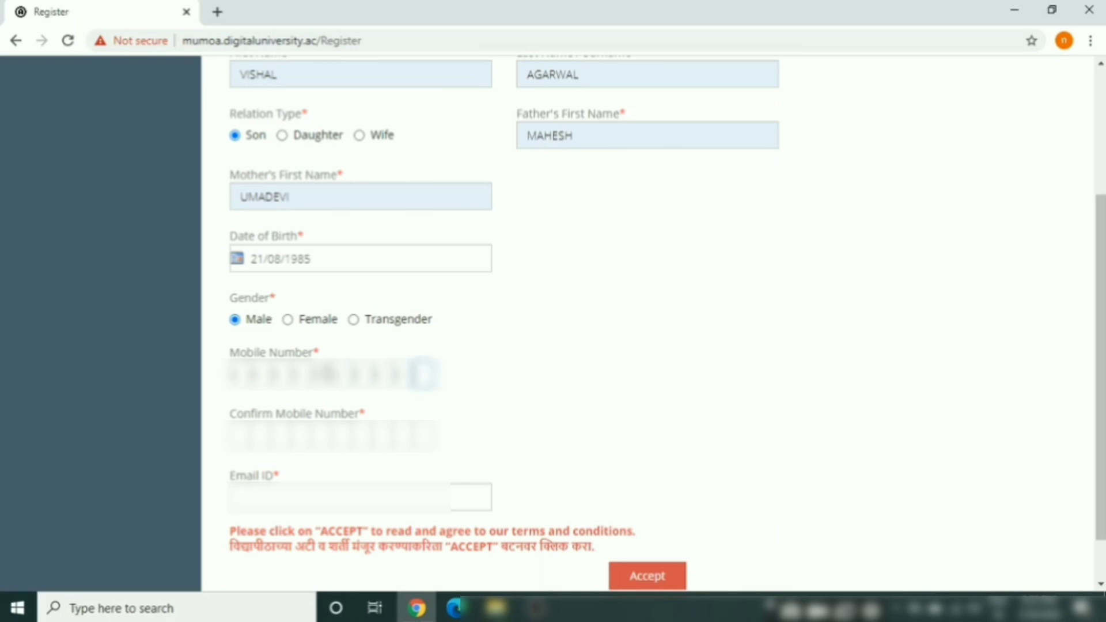
pyautogui.write('4')
pyautogui.click(245, 435)
pyautogui.write('987')
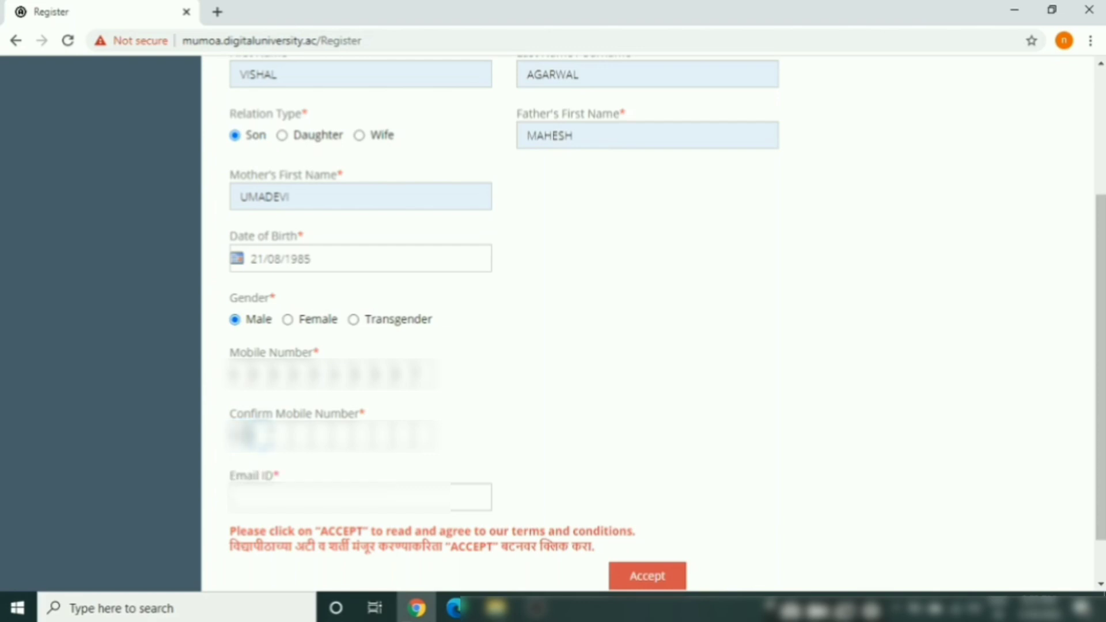
pyautogui.write('65')
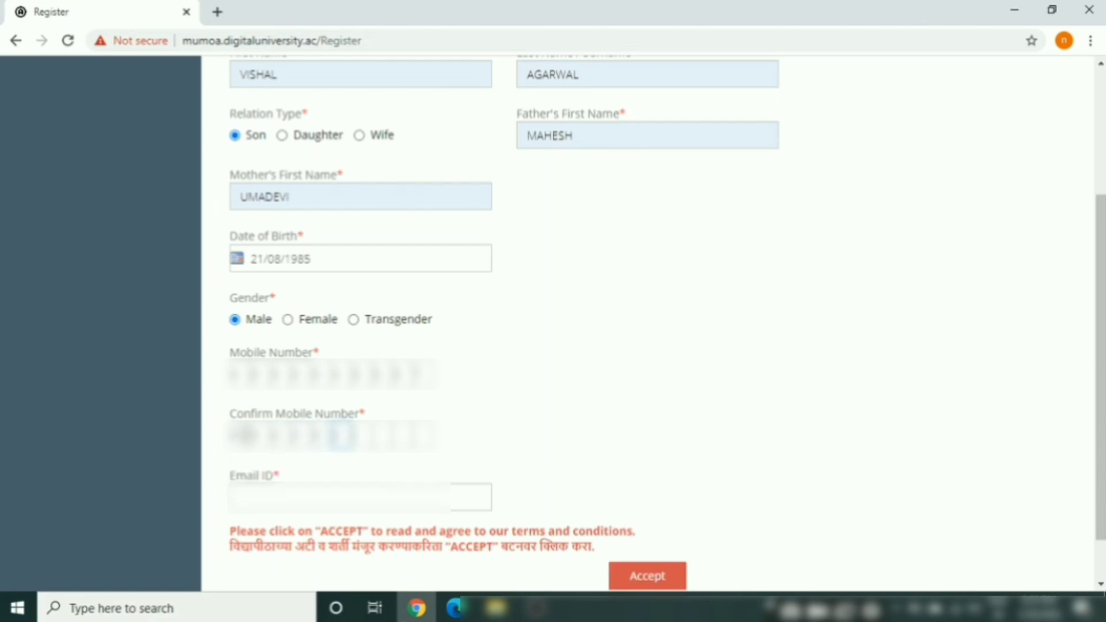
pyautogui.write('4321')
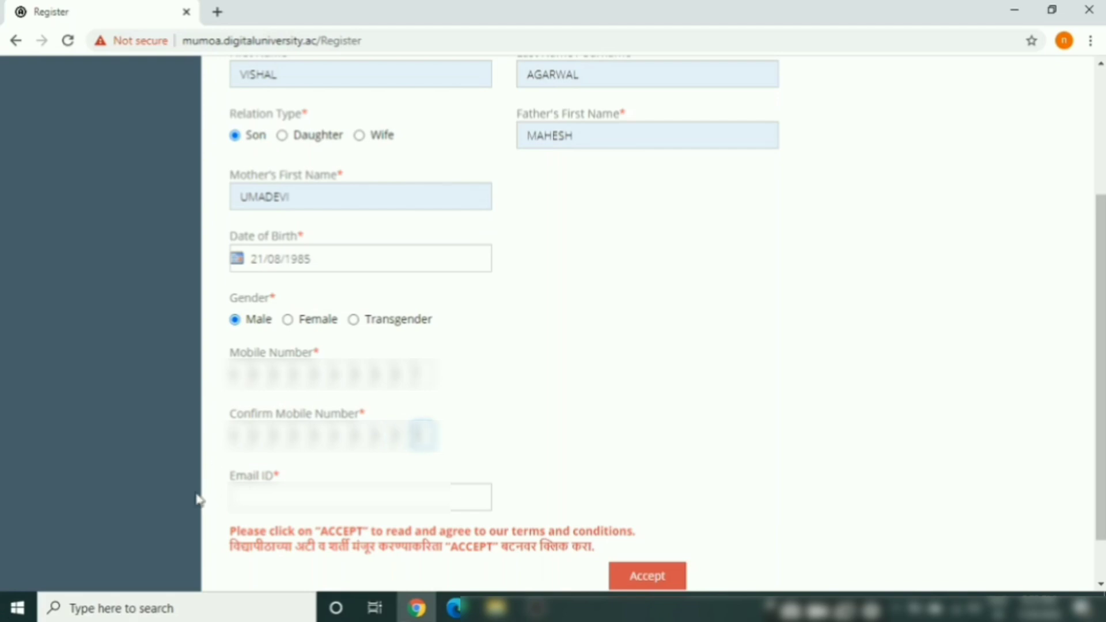
# Dismiss the suggestion and type the applicant's e-mail address into Email ID
pyautogui.click(254, 503)
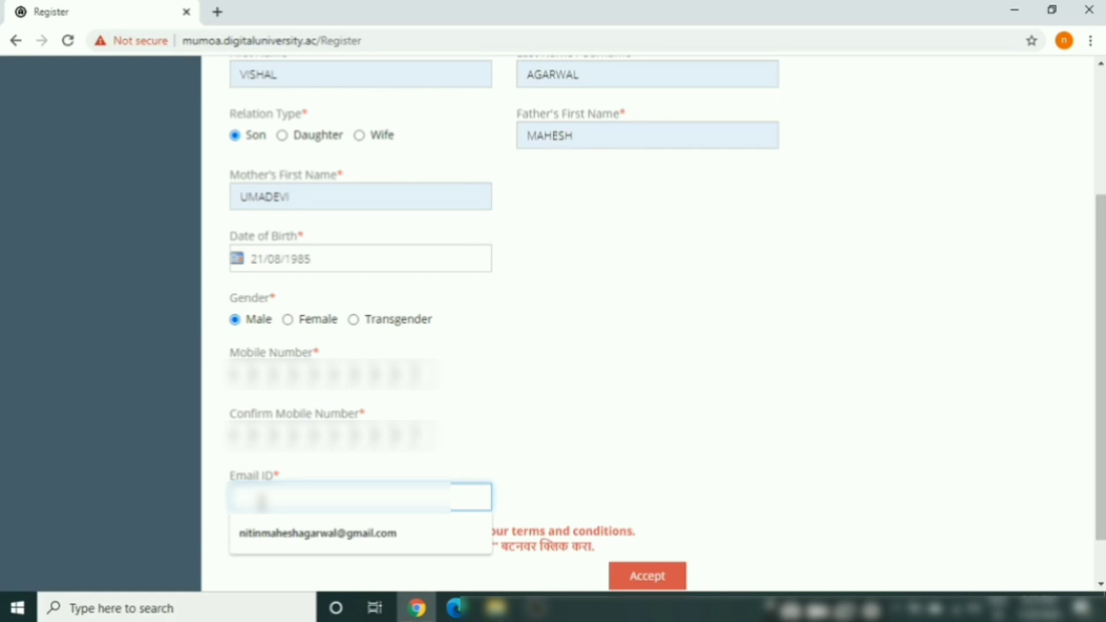
pyautogui.press('Escape')
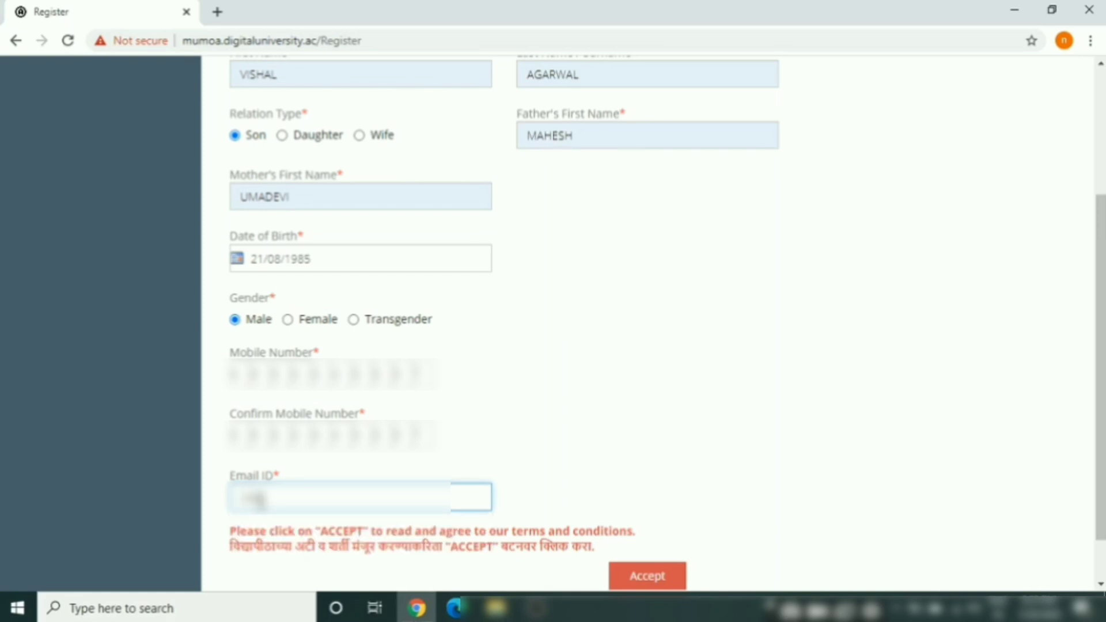
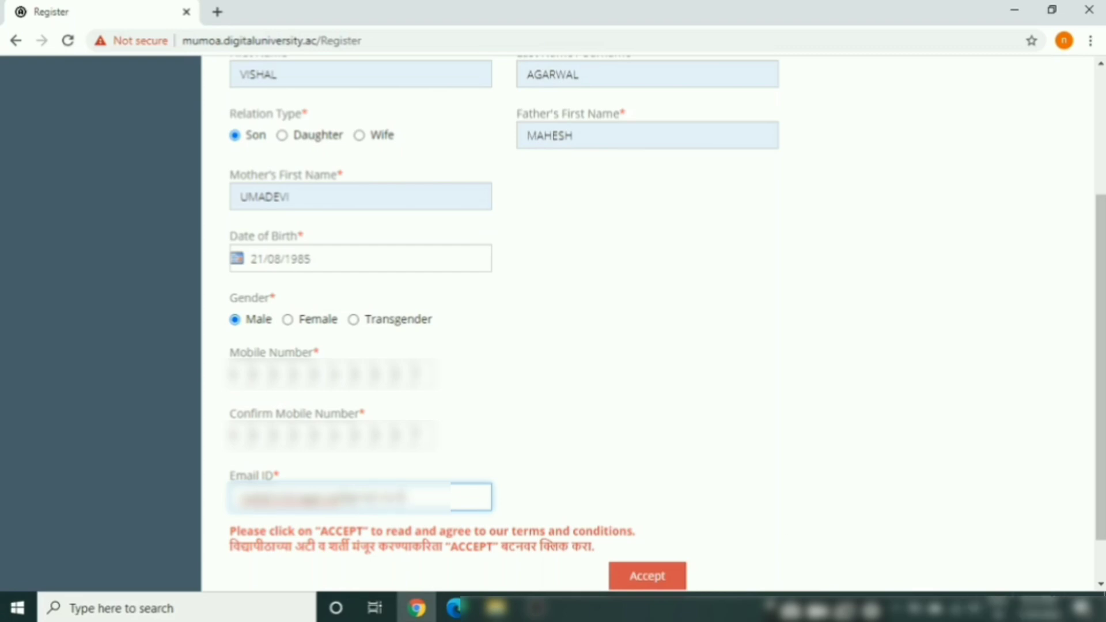
pyautogui.scroll(-1, 732, 557)
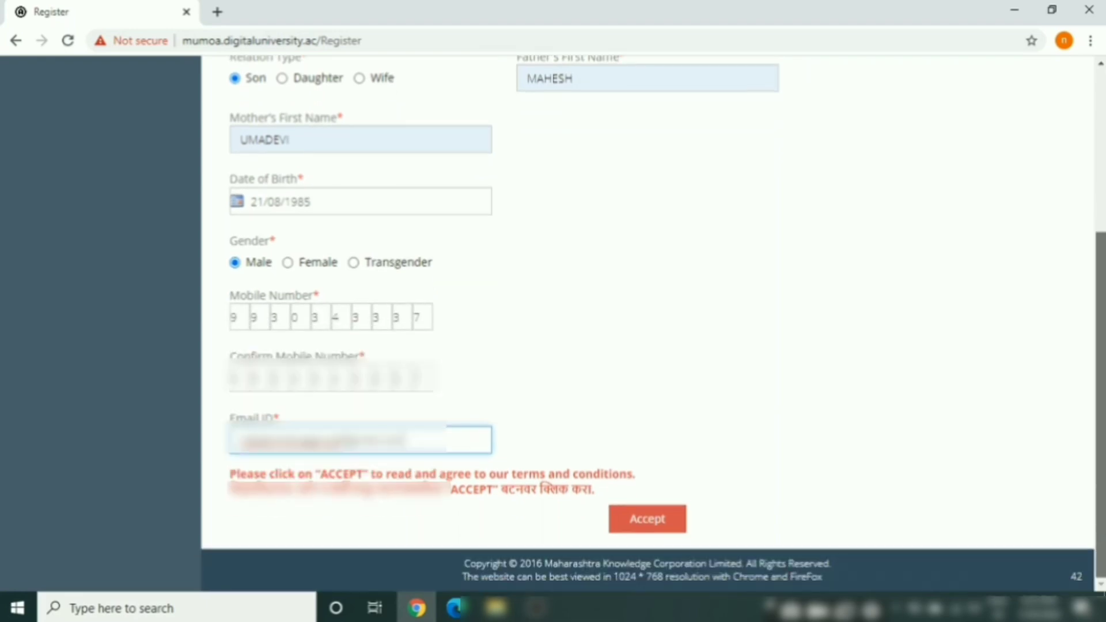
# Confirm reading the prospectus and rules, and accept the Candidate/Student Agreement
pyautogui.click(659, 521)
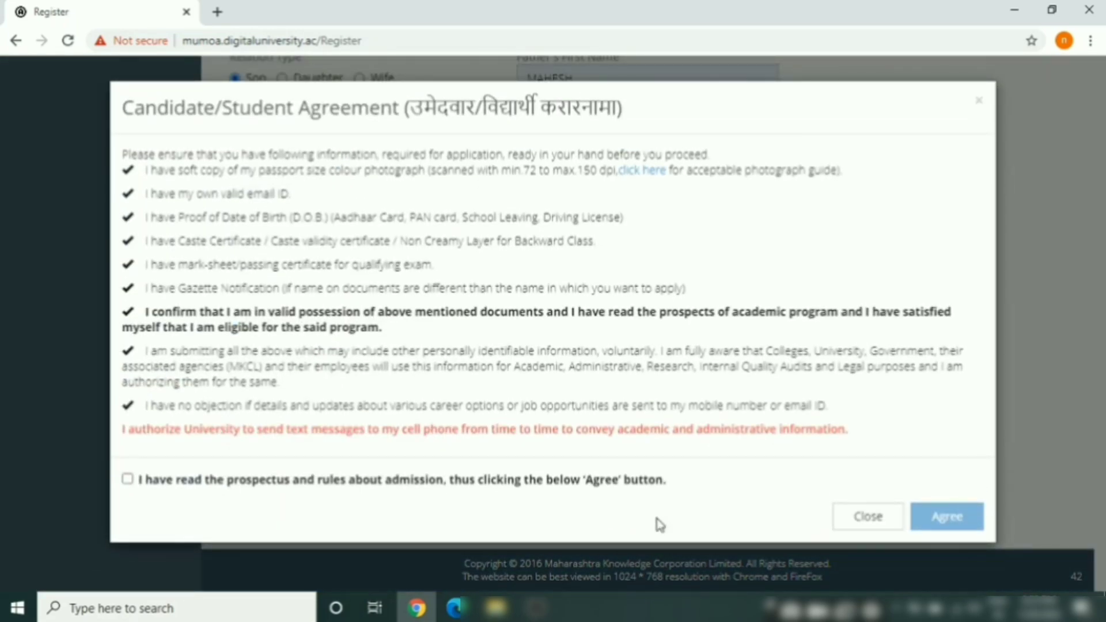
pyautogui.click(127, 479)
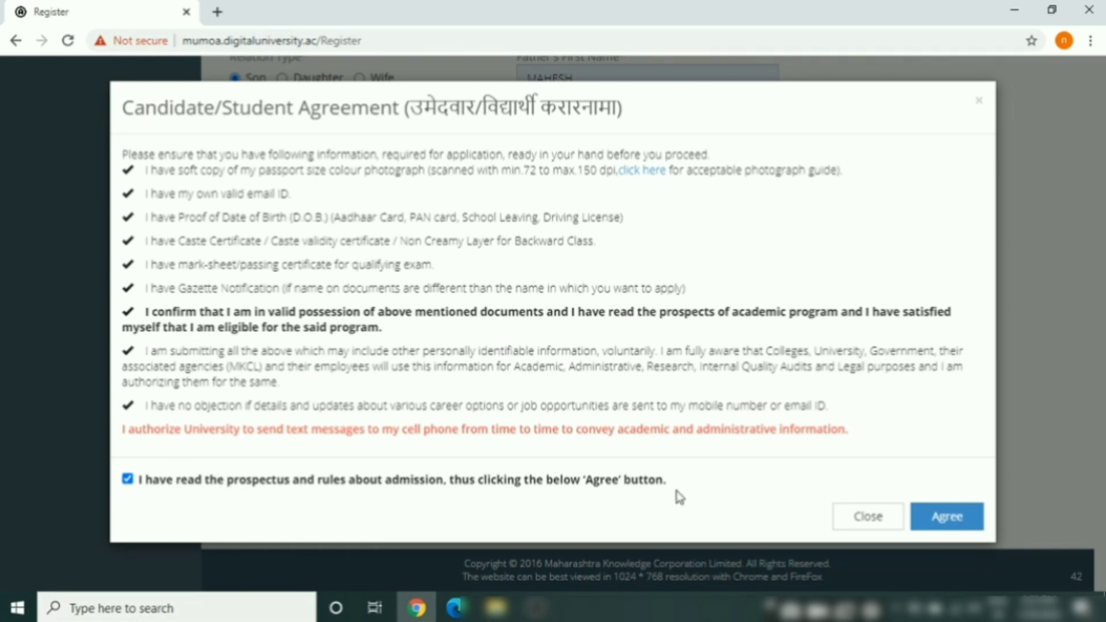
pyautogui.click(941, 516)
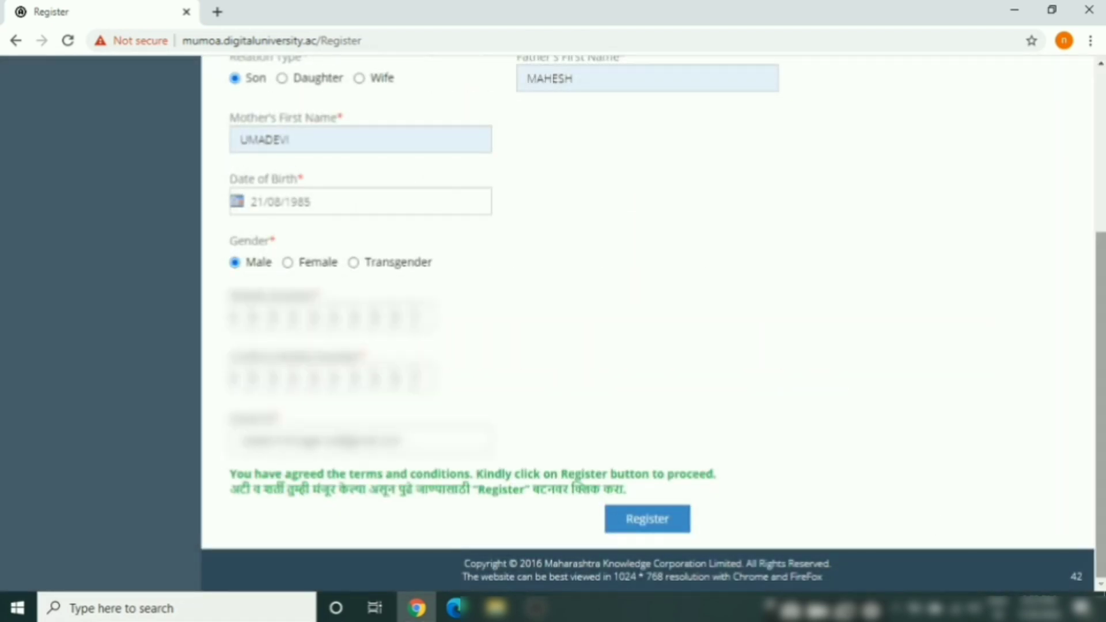
pyautogui.moveTo(1100, 333); pyautogui.dragTo(1101, 390)
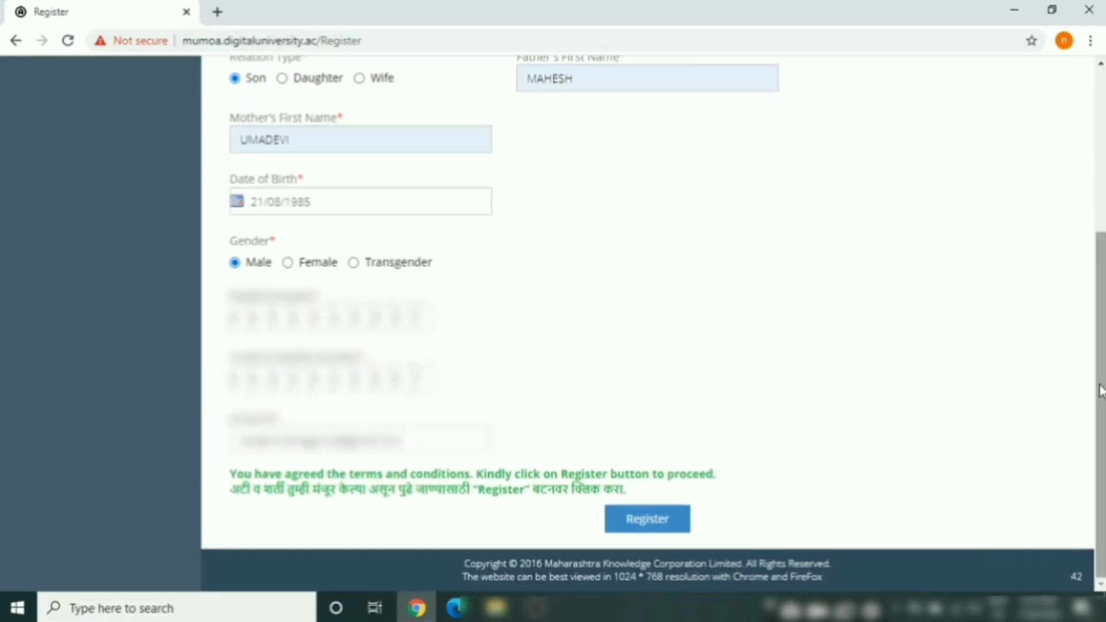
# Submit the registration and verify the mobile number with the SMS one-time password
pyautogui.click(639, 525)
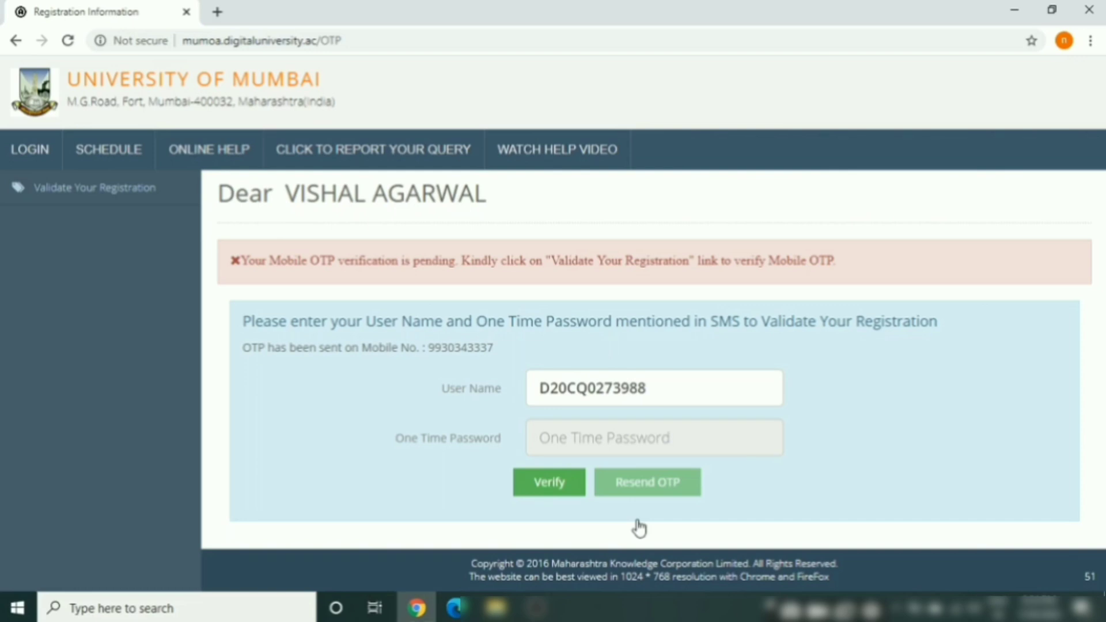
pyautogui.click(572, 439)
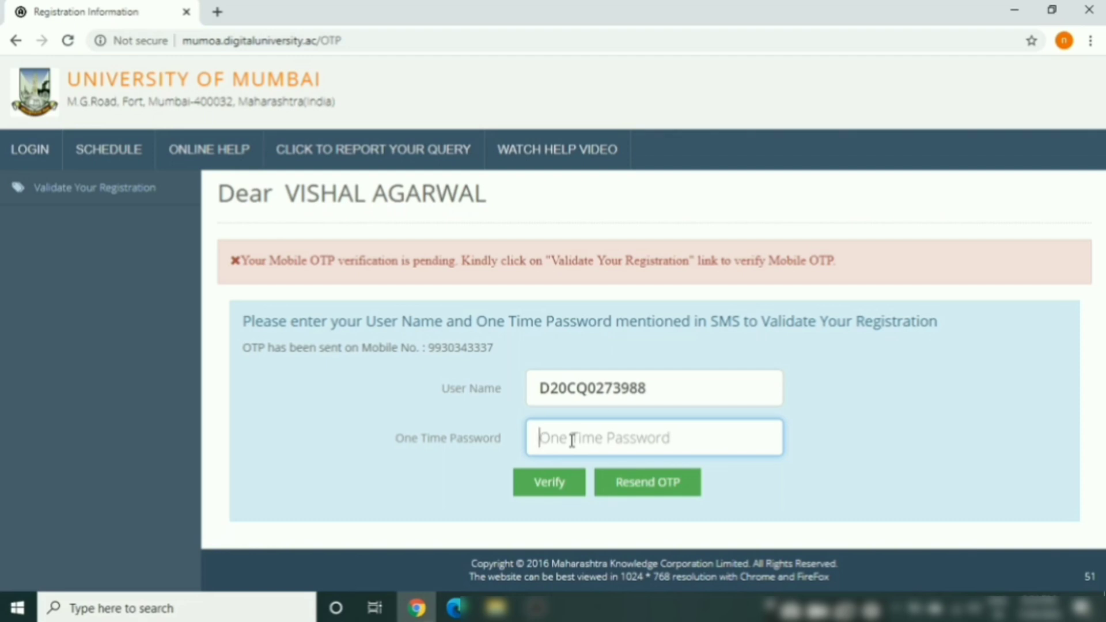
pyautogui.write('1')
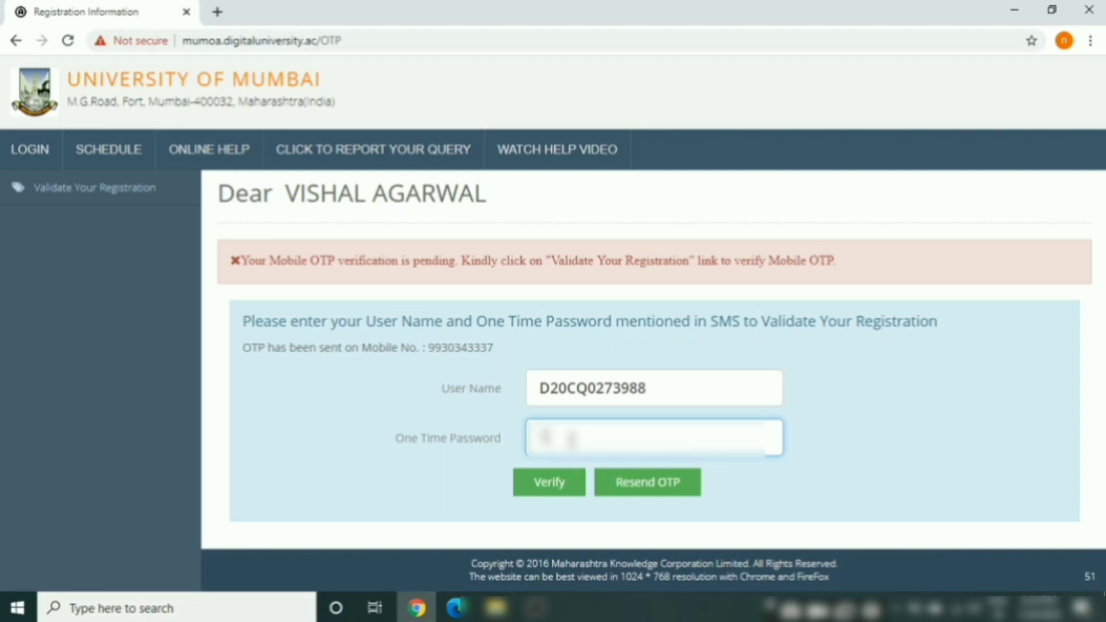
pyautogui.write('2345')
pyautogui.press('BackSpace')
pyautogui.click(546, 484)
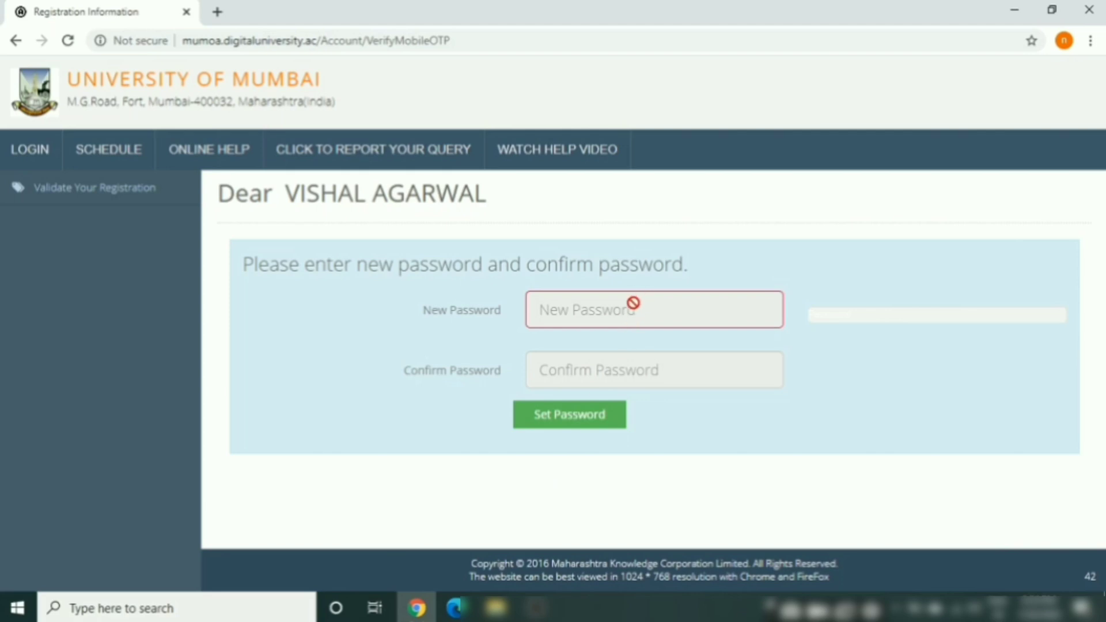
# Enter the new account password and type it again in Confirm Password
pyautogui.click(628, 311)
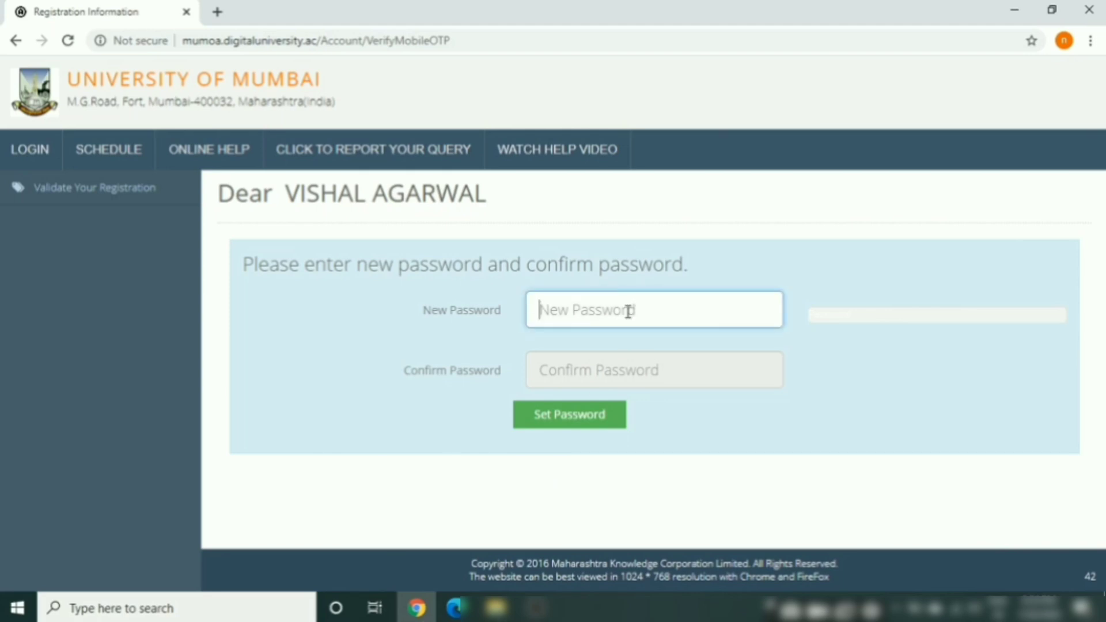
pyautogui.write('****')
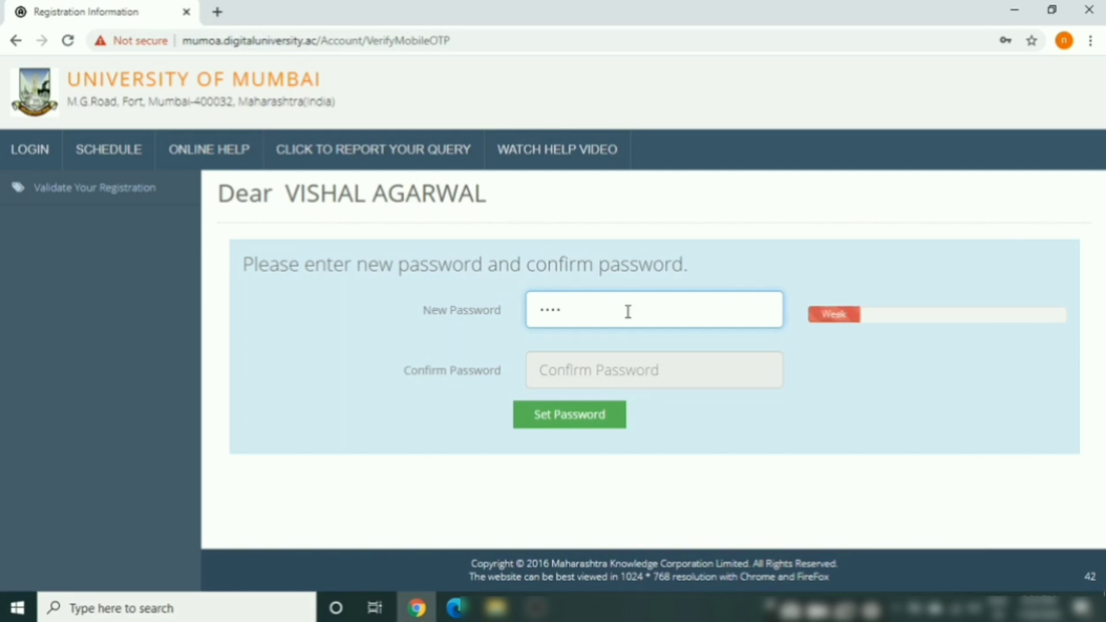
pyautogui.write('*****')
pyautogui.click(593, 376)
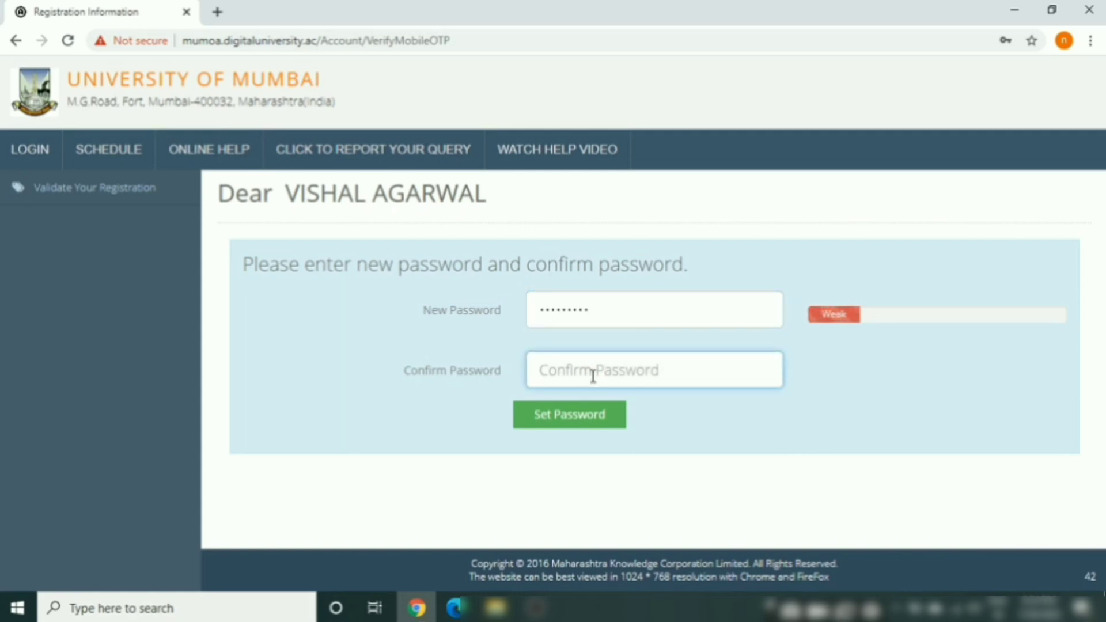
pyautogui.write('****')
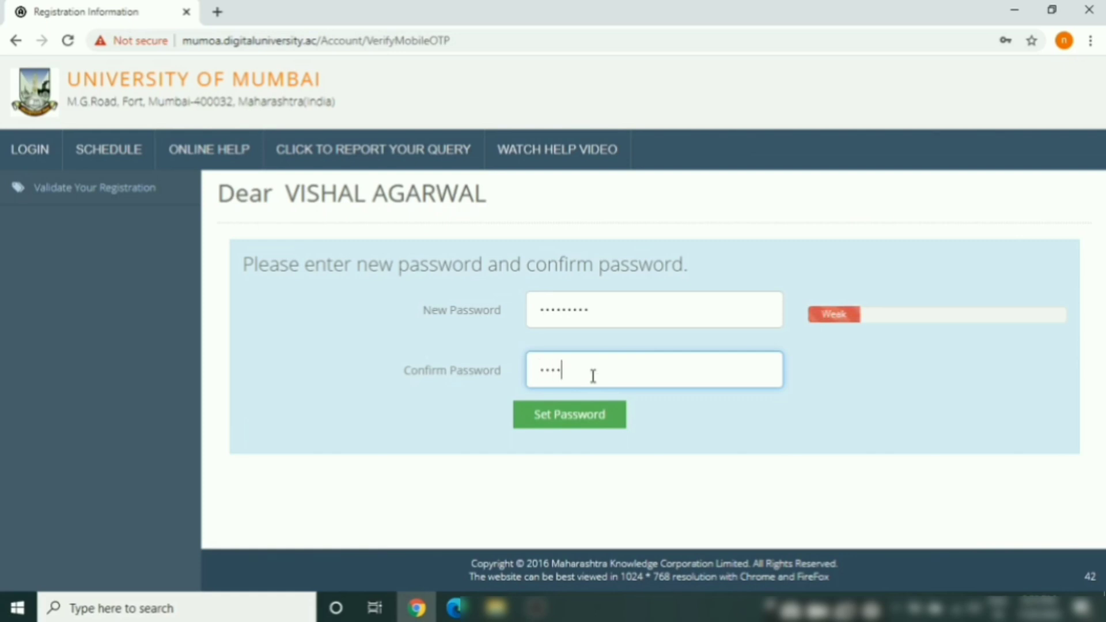
pyautogui.write('******')
# Save the new password and place the cursor in the Login page's USER NAME field
pyautogui.click(553, 420)
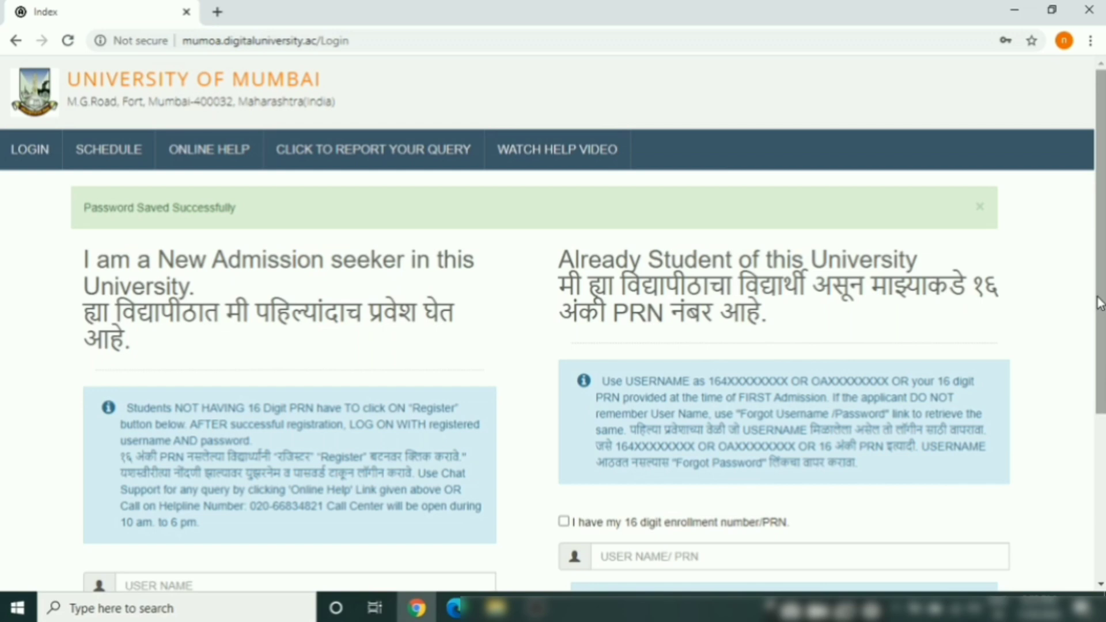
pyautogui.scroll(-1, 1102, 303)
pyautogui.scroll(-3, 1101, 327)
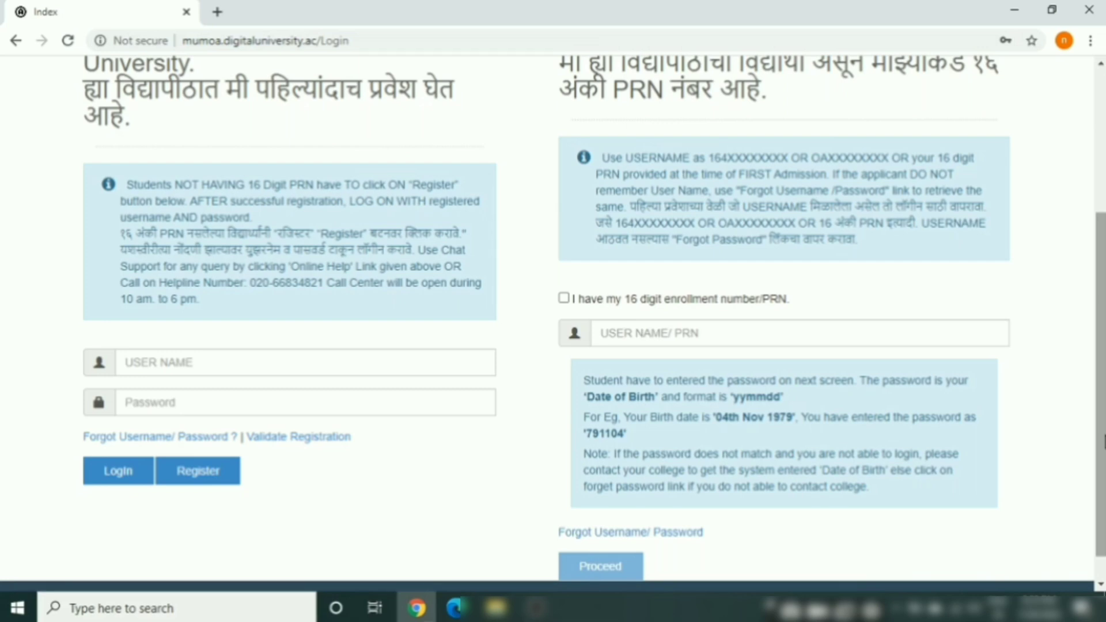
pyautogui.scroll(-1, 1101, 441)
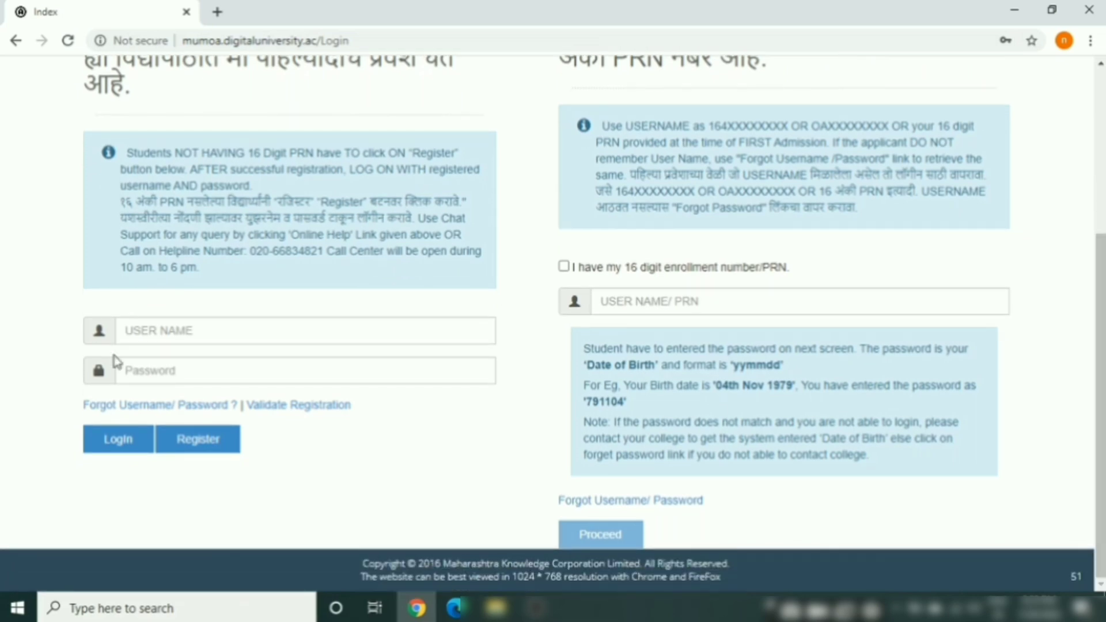
pyautogui.click(196, 331)
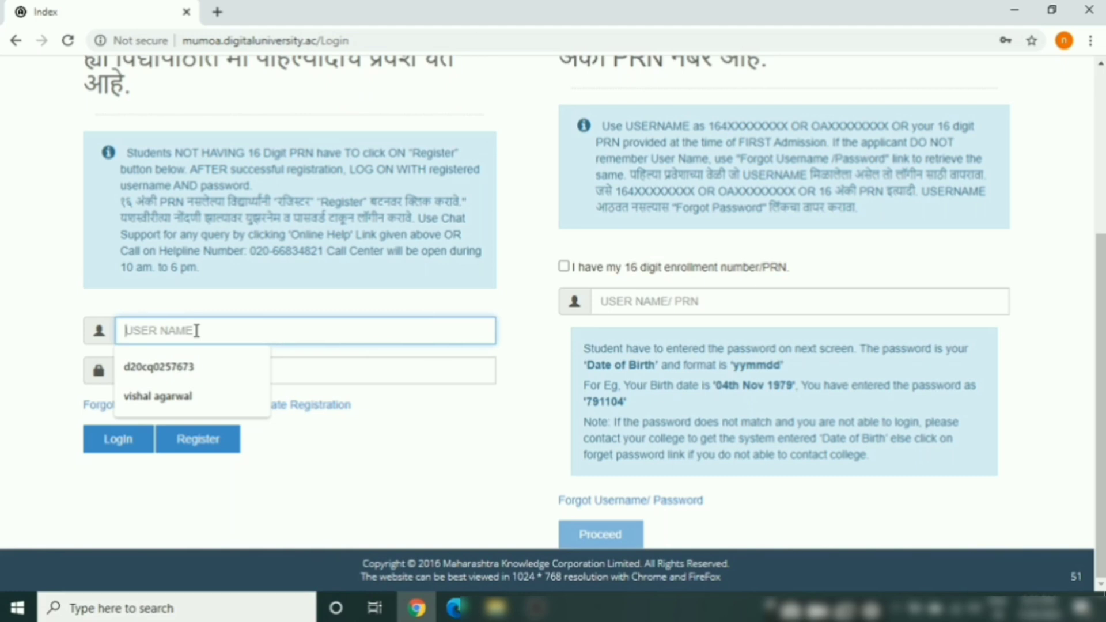
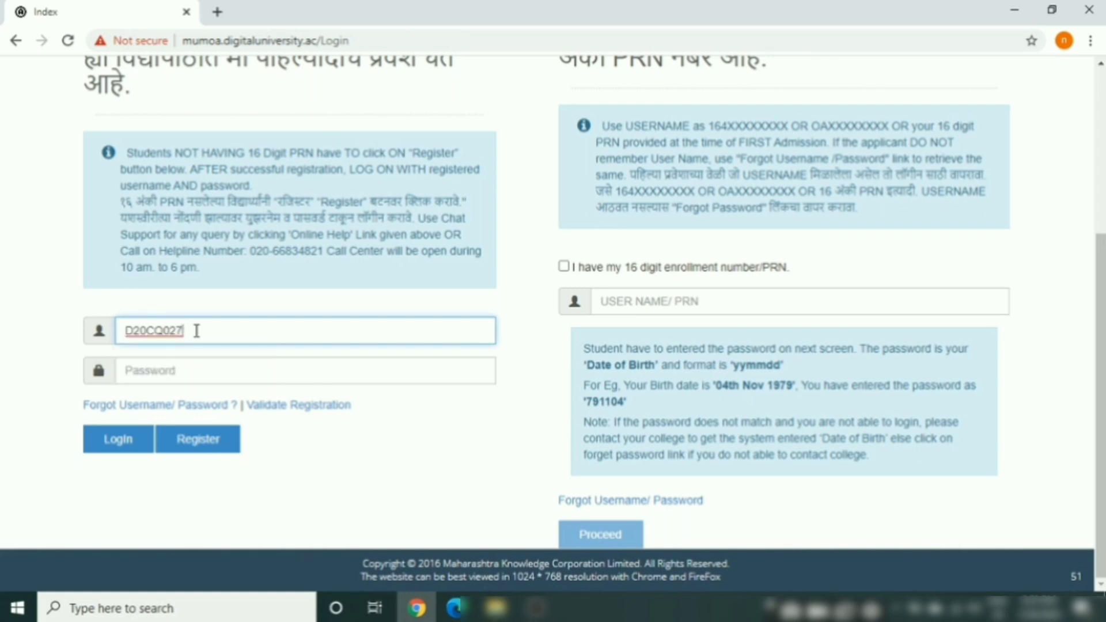
# Enter the registered username and the account password in the login form
pyautogui.click(181, 377)
pyautogui.write('•••')
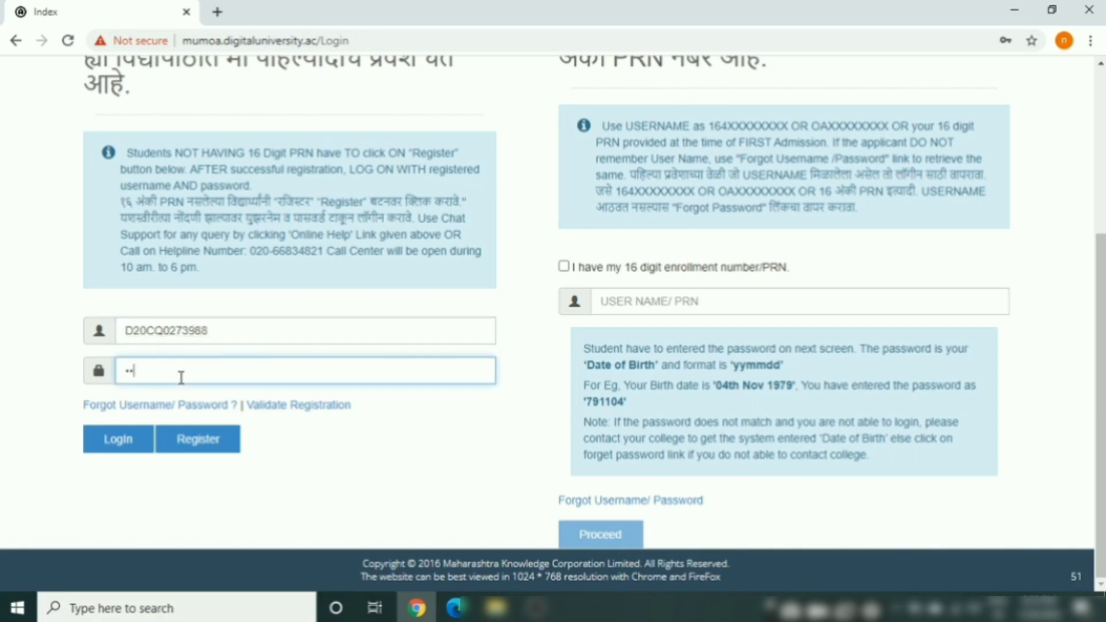
pyautogui.write('••••••')
# Leave the mistakenly opened New Registration form and go back to the Login page
pyautogui.click(200, 441)
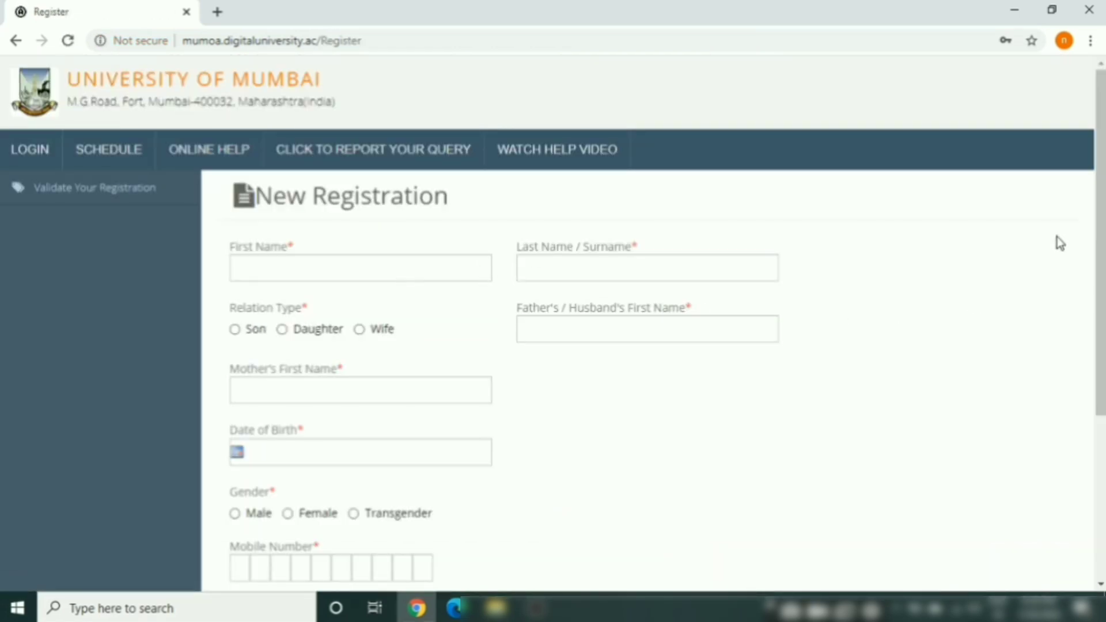
pyautogui.scroll(-2, 1102, 321)
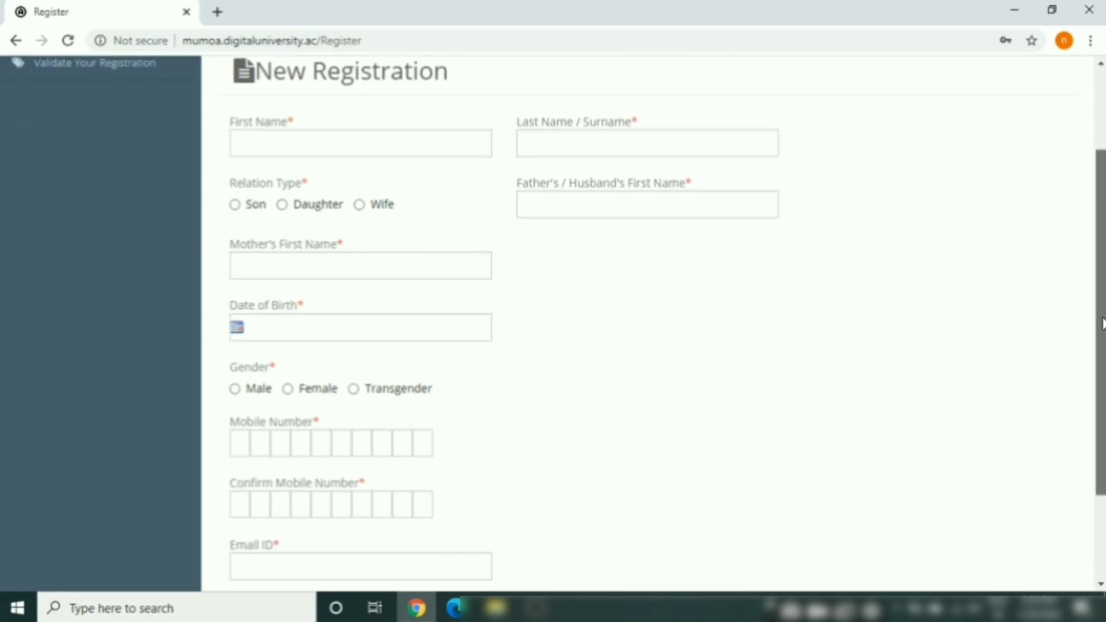
pyautogui.scroll(2, 1101, 321)
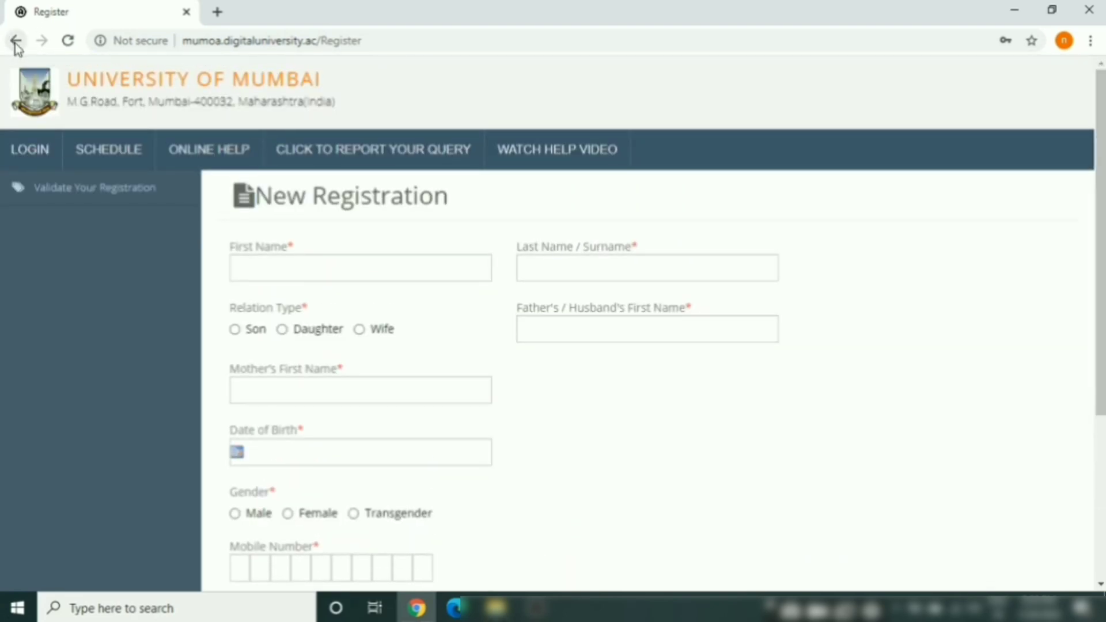
pyautogui.click(15, 40)
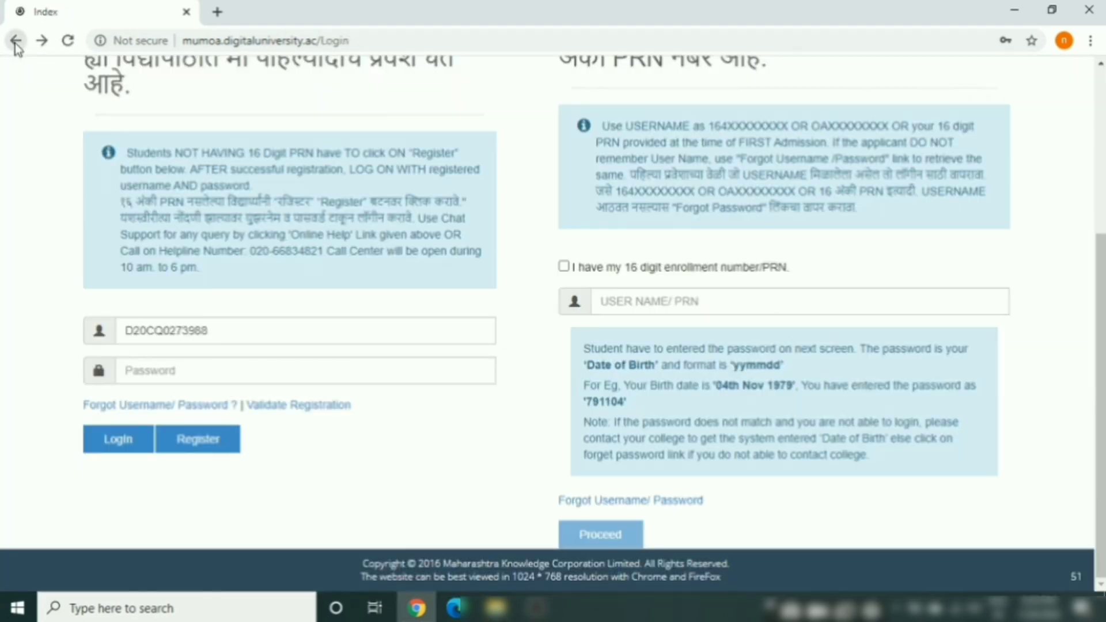
# Log in to the admission portal after re-entering the account password
pyautogui.click(158, 372)
pyautogui.write('••••')
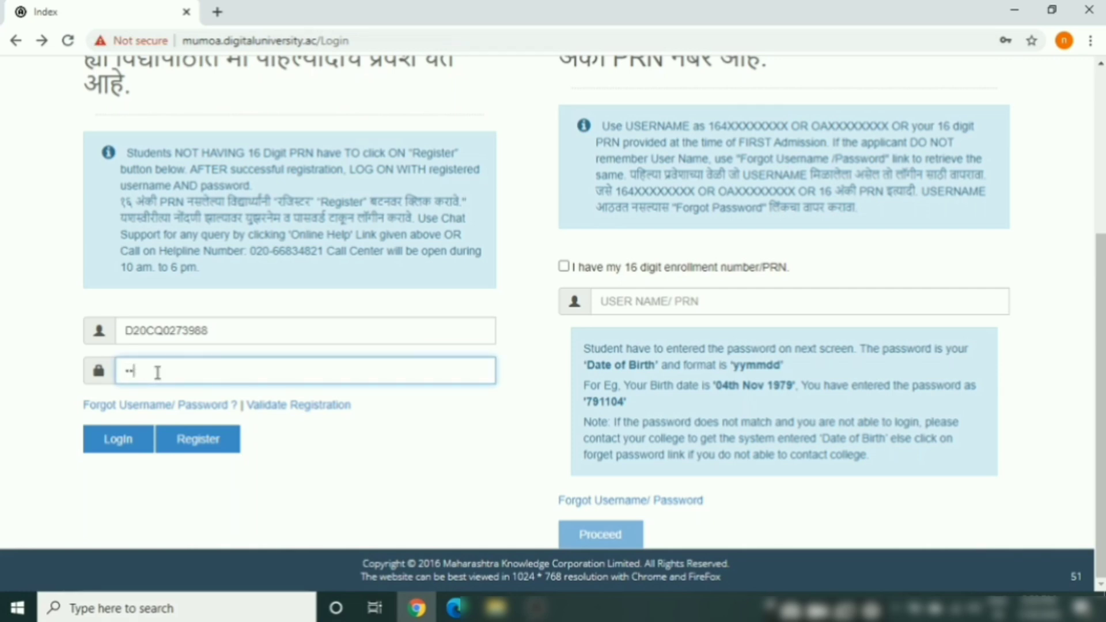
pyautogui.write('•••••')
pyautogui.click(113, 443)
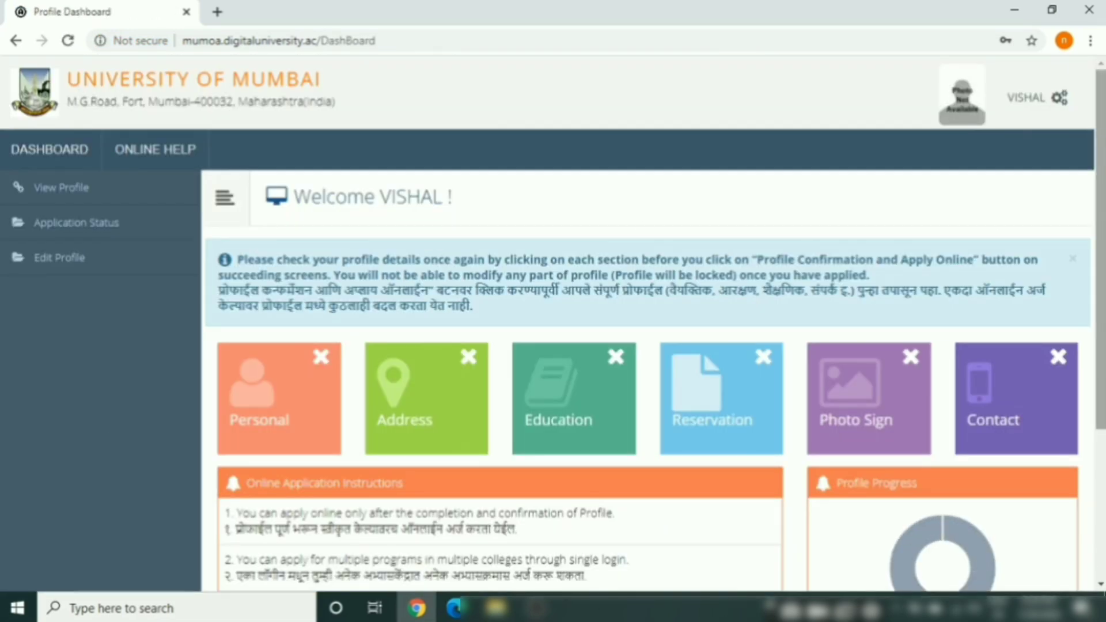
# Scroll down the Profile Dashboard and open the Personal tile
pyautogui.moveTo(1103, 160); pyautogui.dragTo(1104, 288)
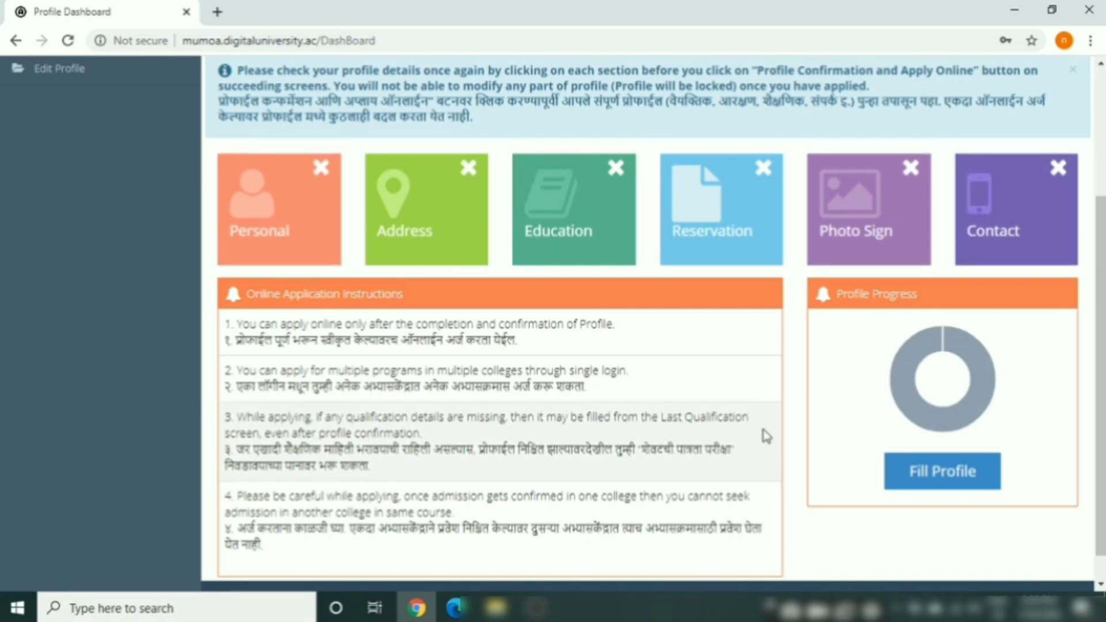
pyautogui.moveTo(1100, 449); pyautogui.dragTo(1100, 472)
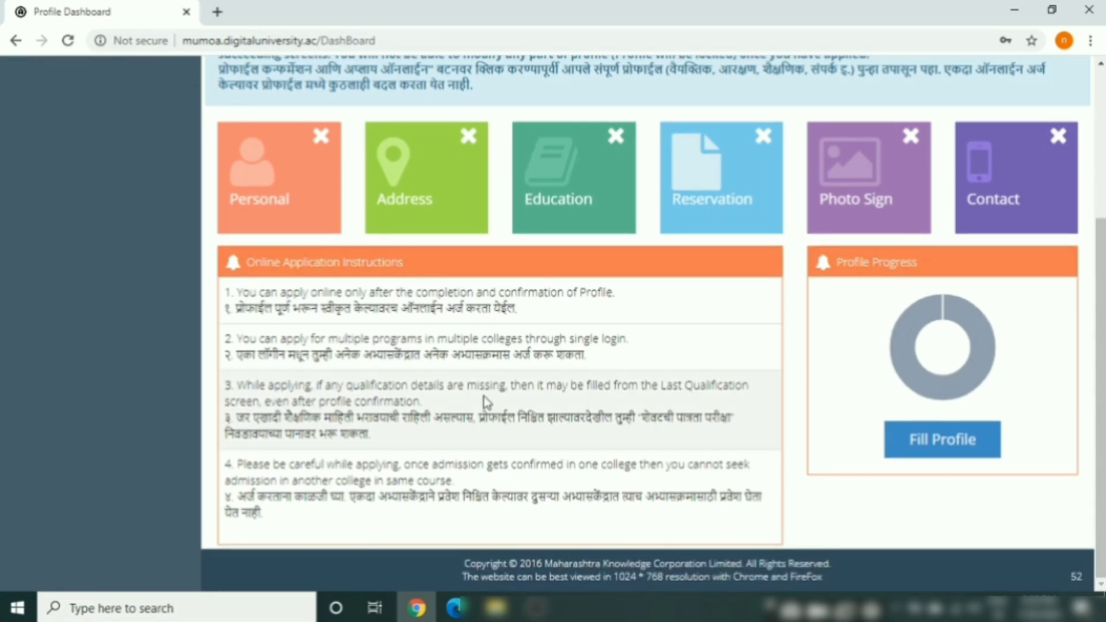
pyautogui.click(249, 174)
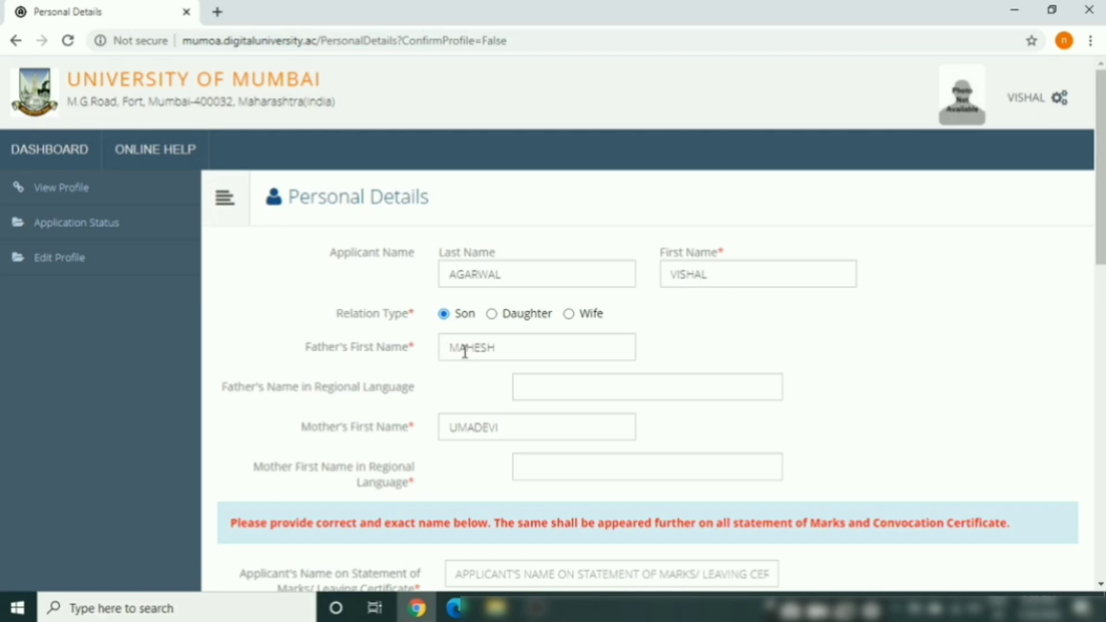
# Enter the father's first name in the regional-language field and accept its Devanagari conversion
pyautogui.click(548, 391)
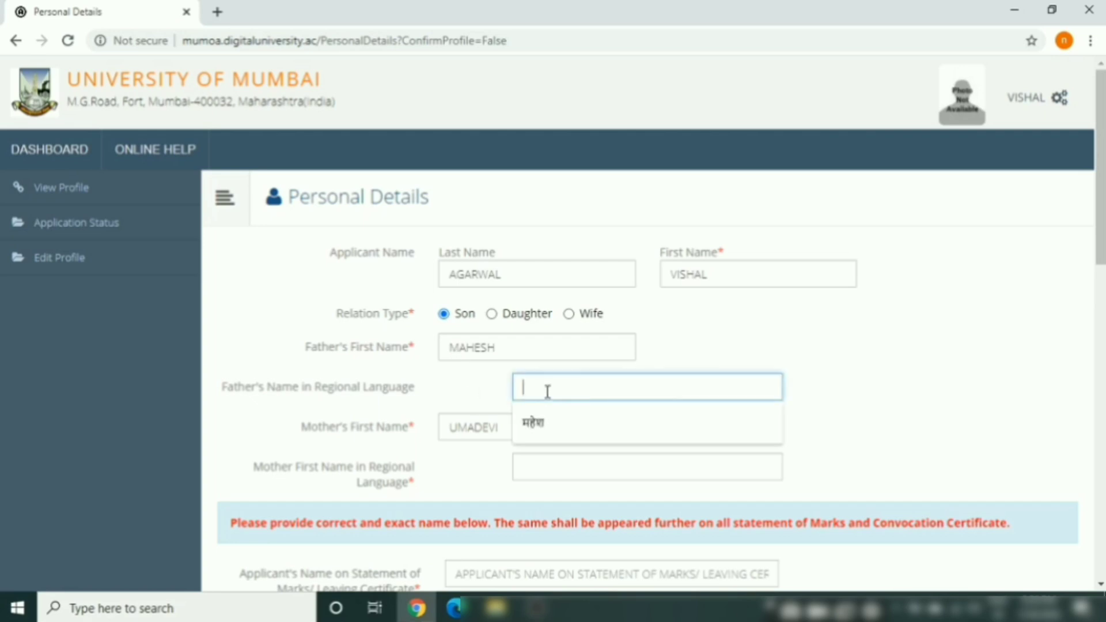
pyautogui.write('mahesh')
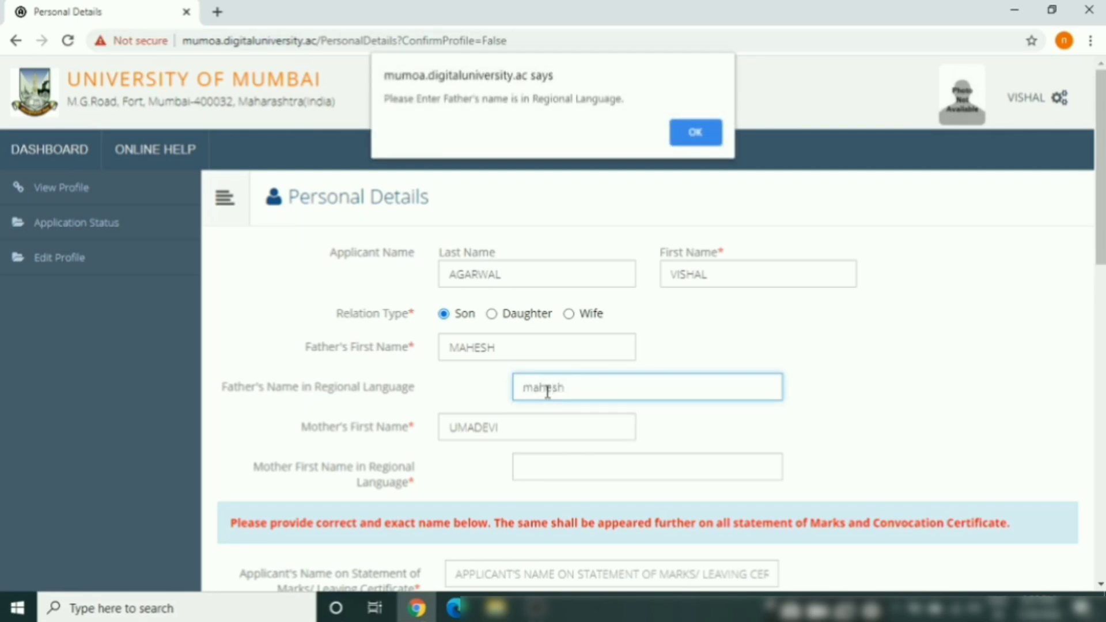
pyautogui.click(704, 136)
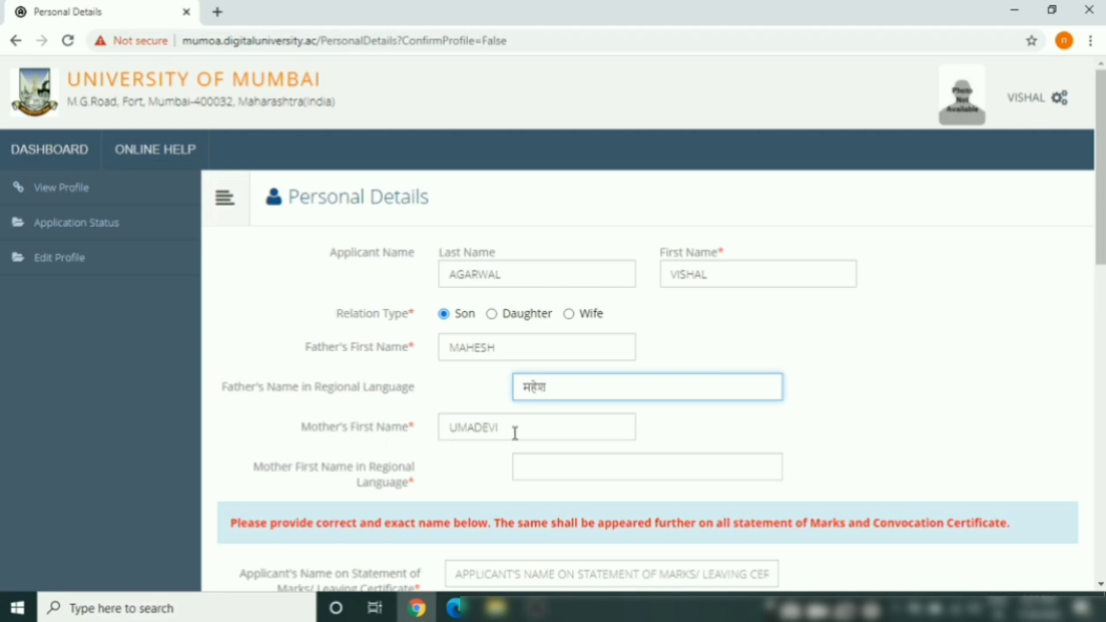
# Enter the mother's first name in the regional-language field and accept its Devanagari conversion
pyautogui.click(522, 467)
pyautogui.write('um')
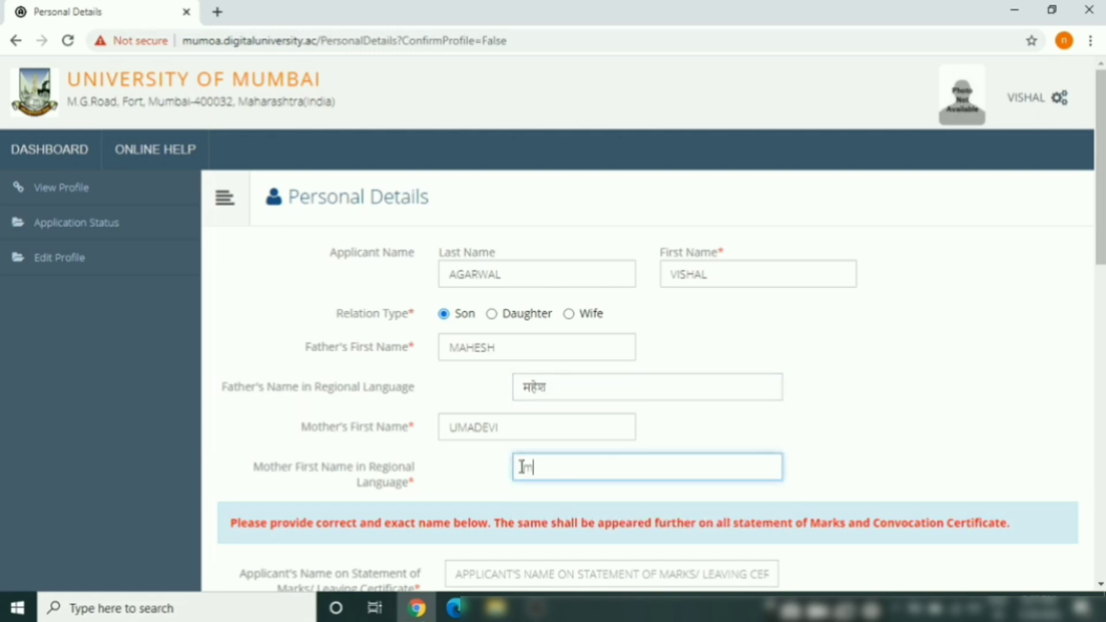
pyautogui.write('adevi')
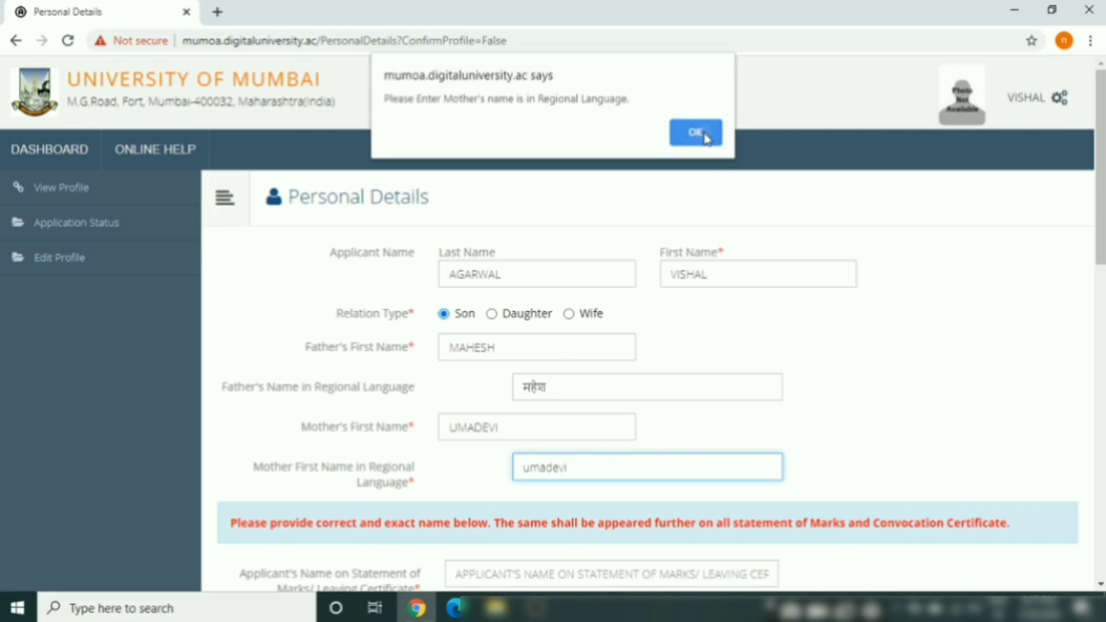
pyautogui.click(704, 133)
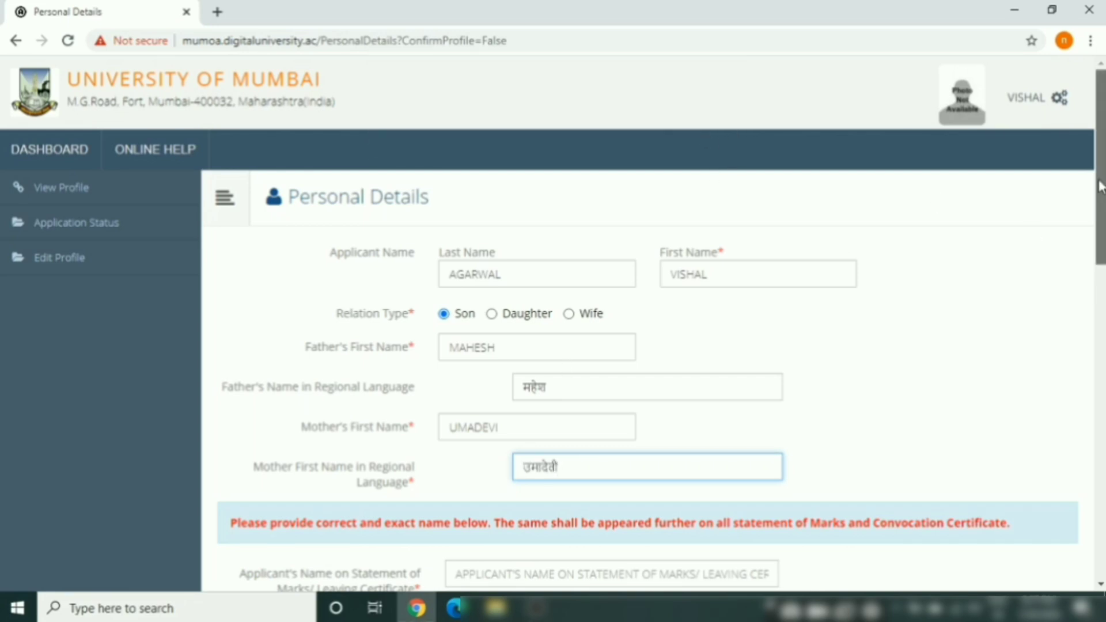
pyautogui.scroll(-5, 648, 323)
pyautogui.scroll(-1, 374, 167)
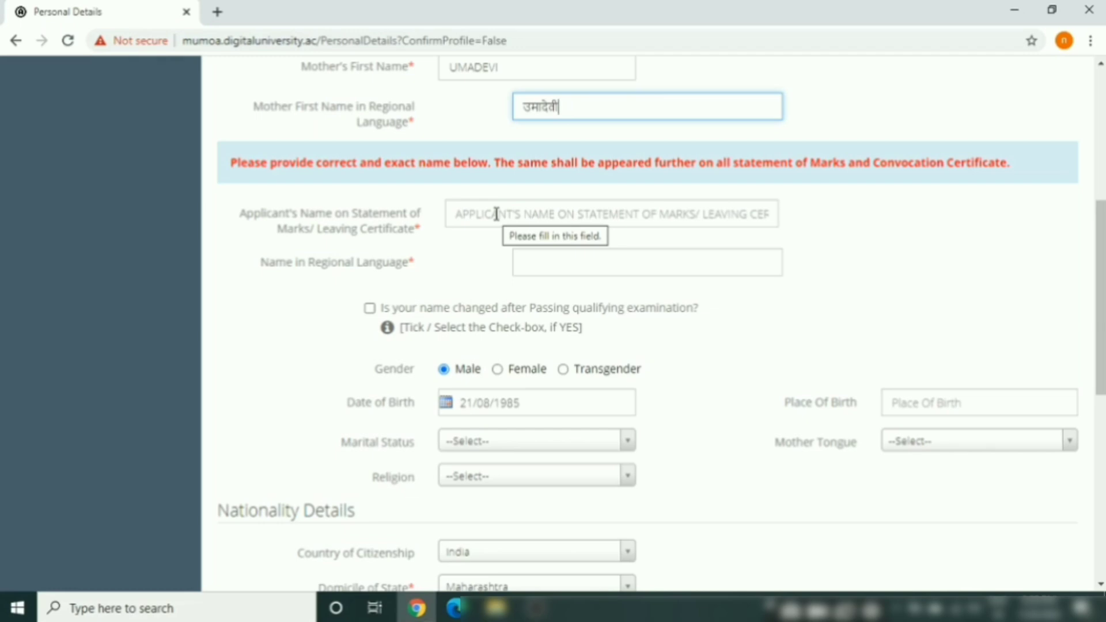
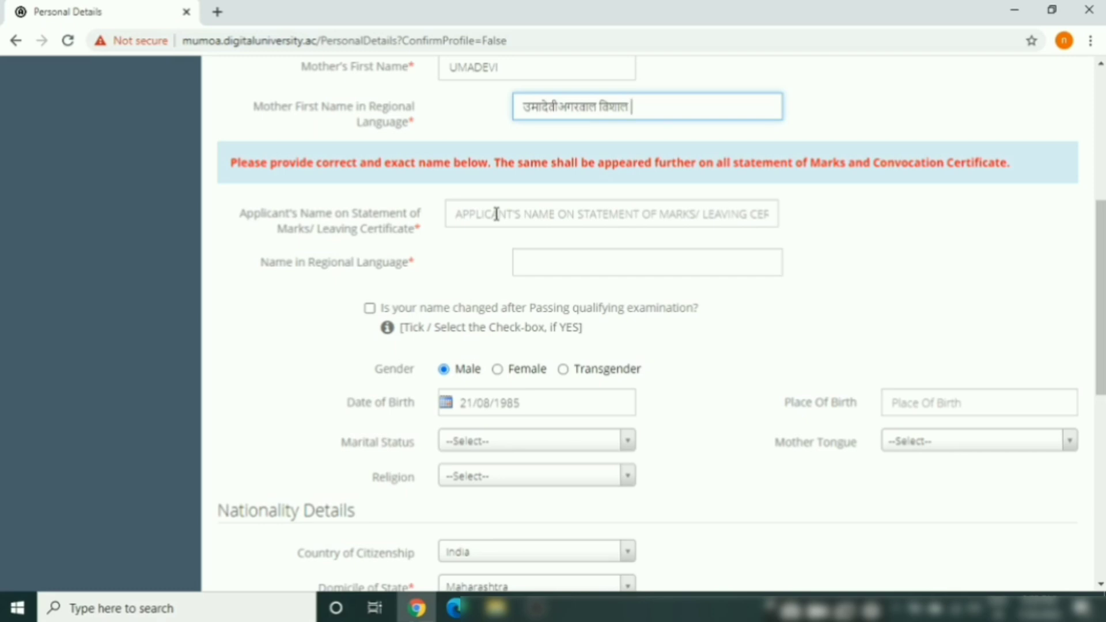
# Fill Applicant's Name on Statement of Marks with the suggested full name
pyautogui.click(496, 215)
pyautogui.press('Down')
pyautogui.press('Return')
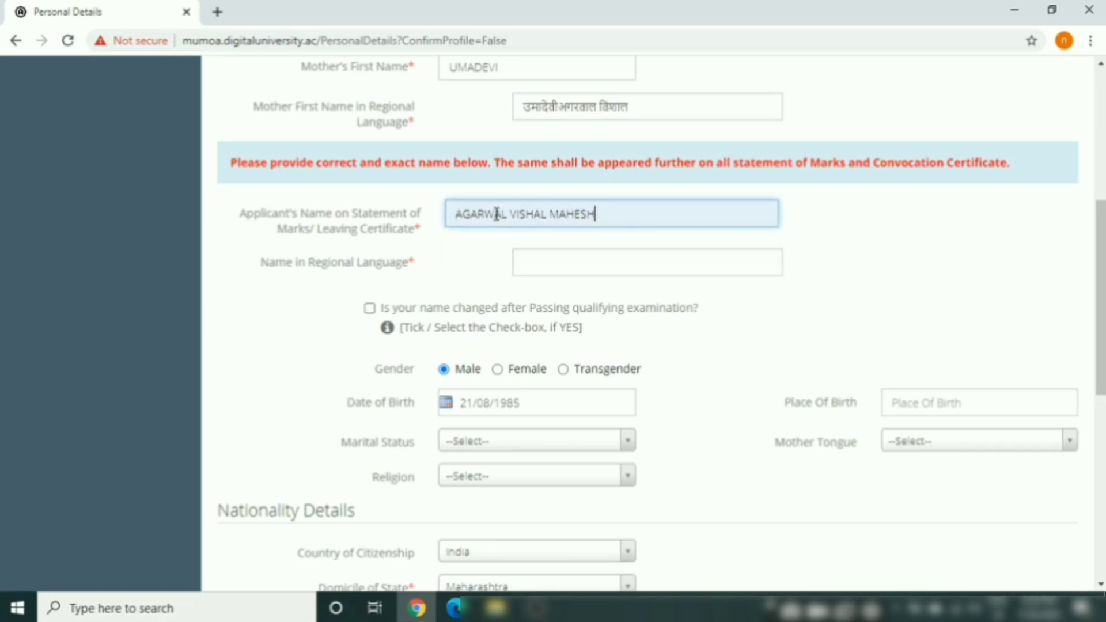
# Fill Name in Regional Language with the suggested Devanagari version of the applicant's name
pyautogui.click(559, 263)
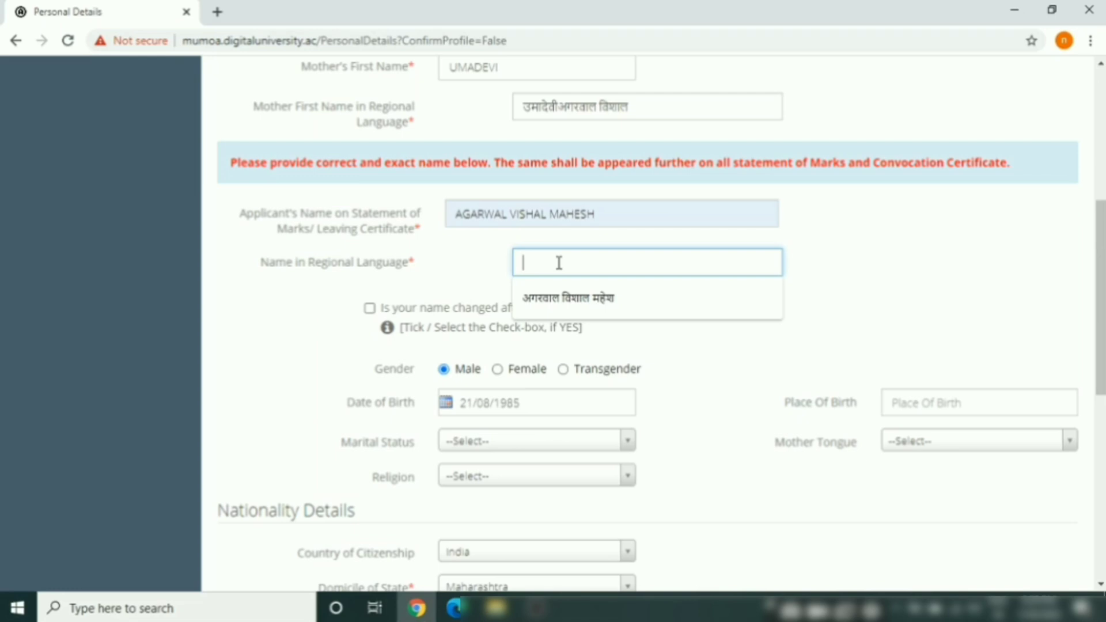
pyautogui.press('Down')
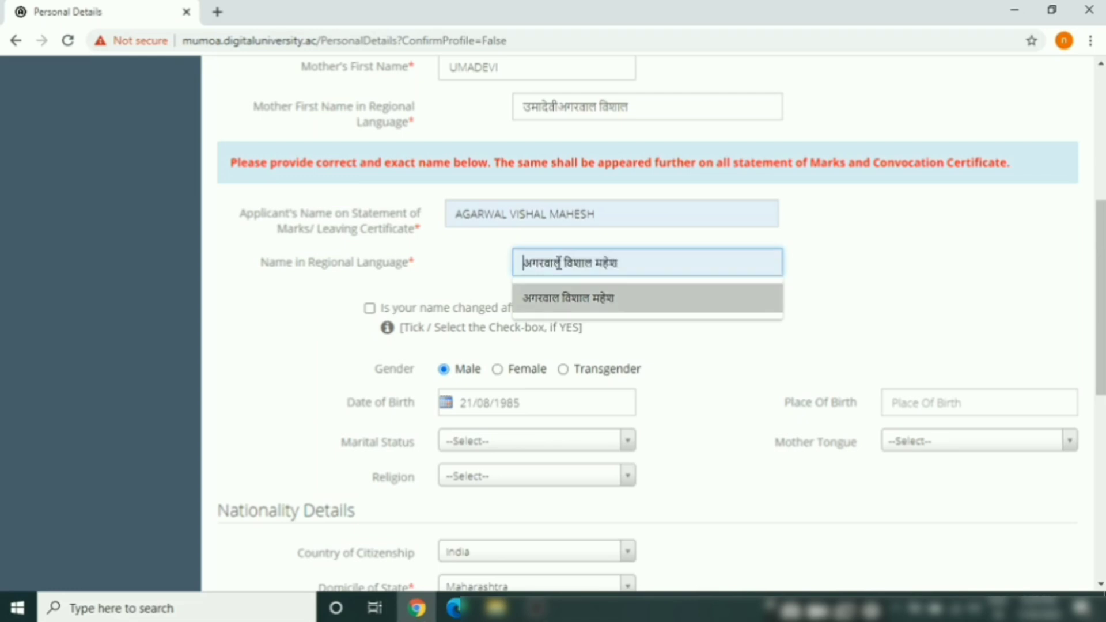
pyautogui.press('Return')
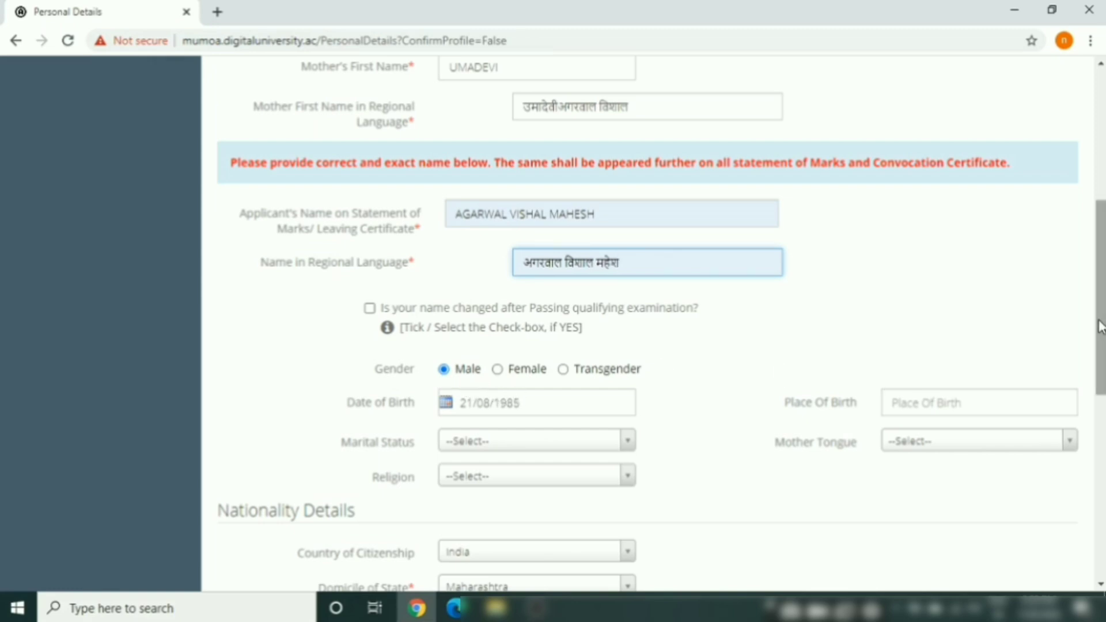
pyautogui.scroll(-2, 1099, 323)
# Set place of birth Mumbai, marital status UnMarried, mother tongue Hindi and religion Hindu
pyautogui.scroll(-1, 859, 362)
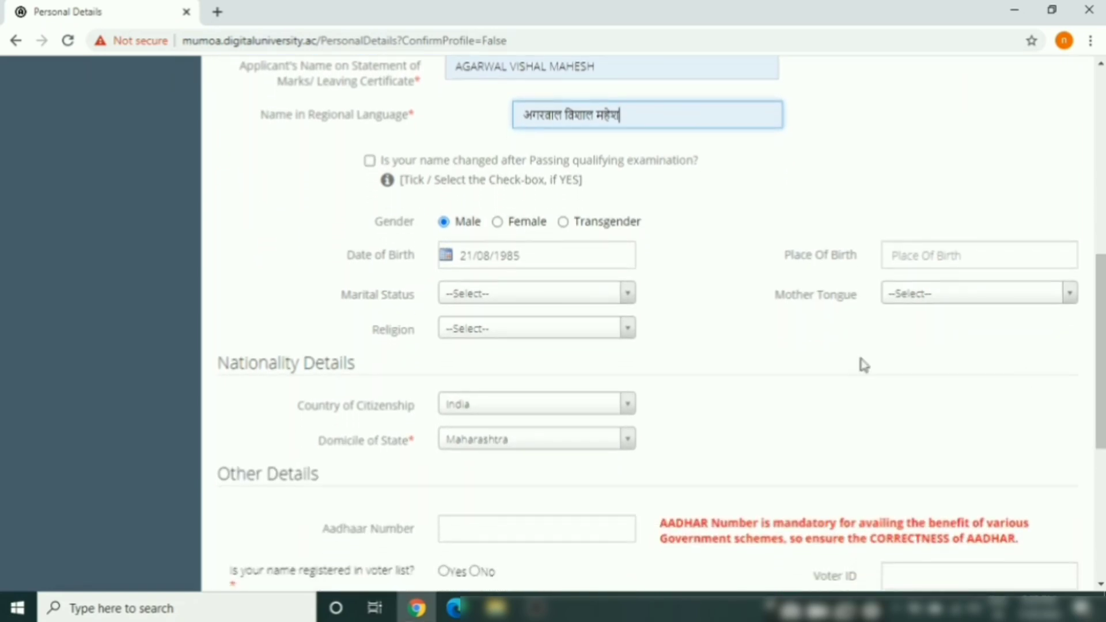
pyautogui.click(950, 258)
pyautogui.write('Mumbai')
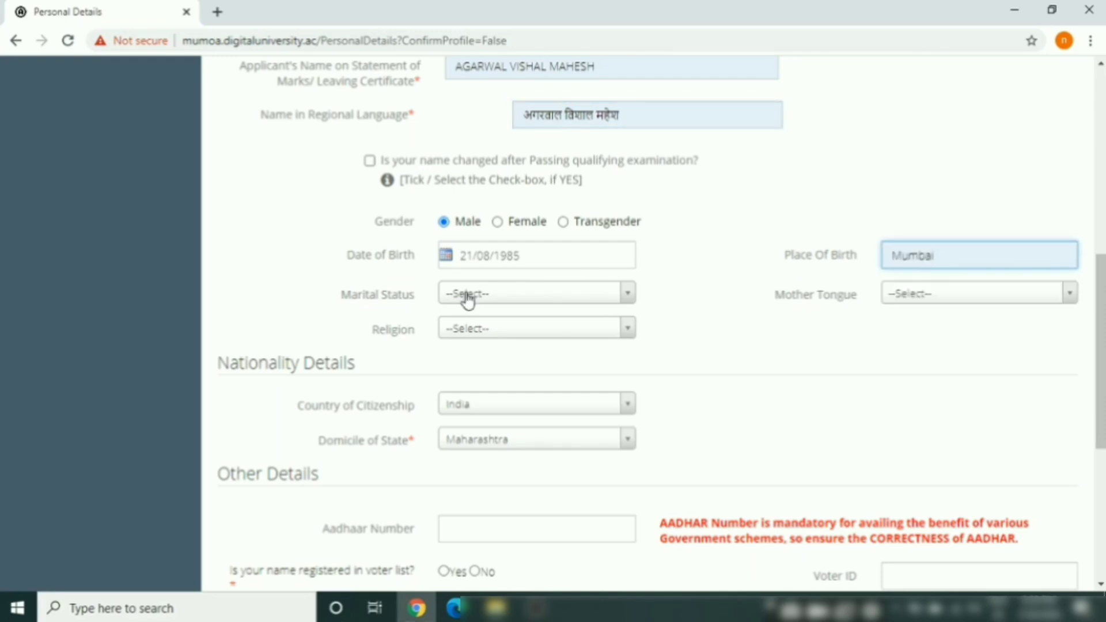
pyautogui.click(630, 295)
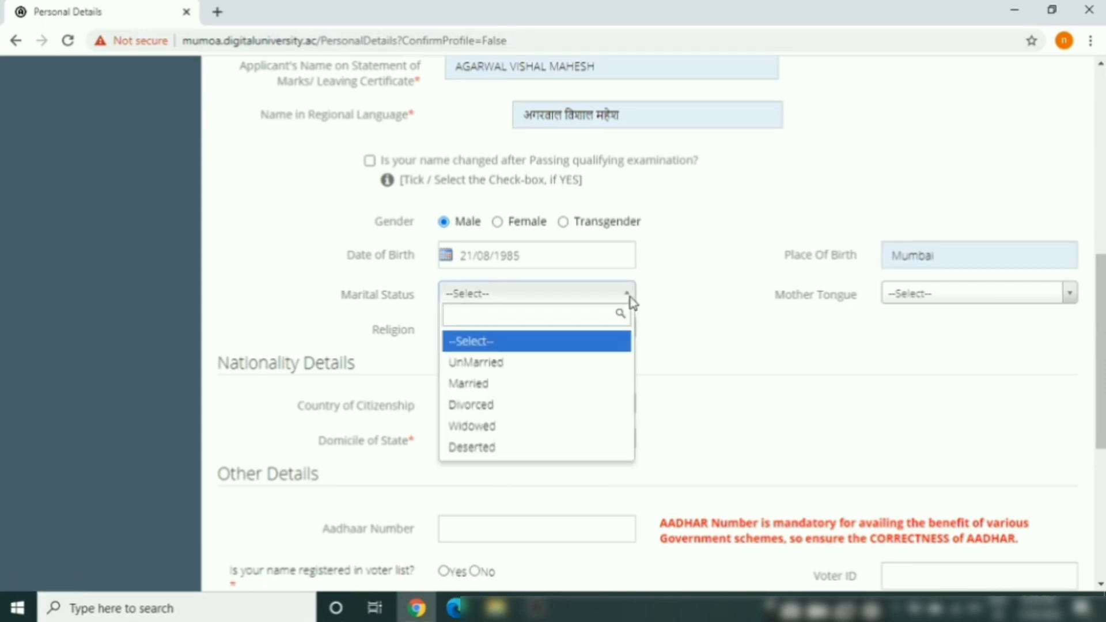
pyautogui.click(515, 366)
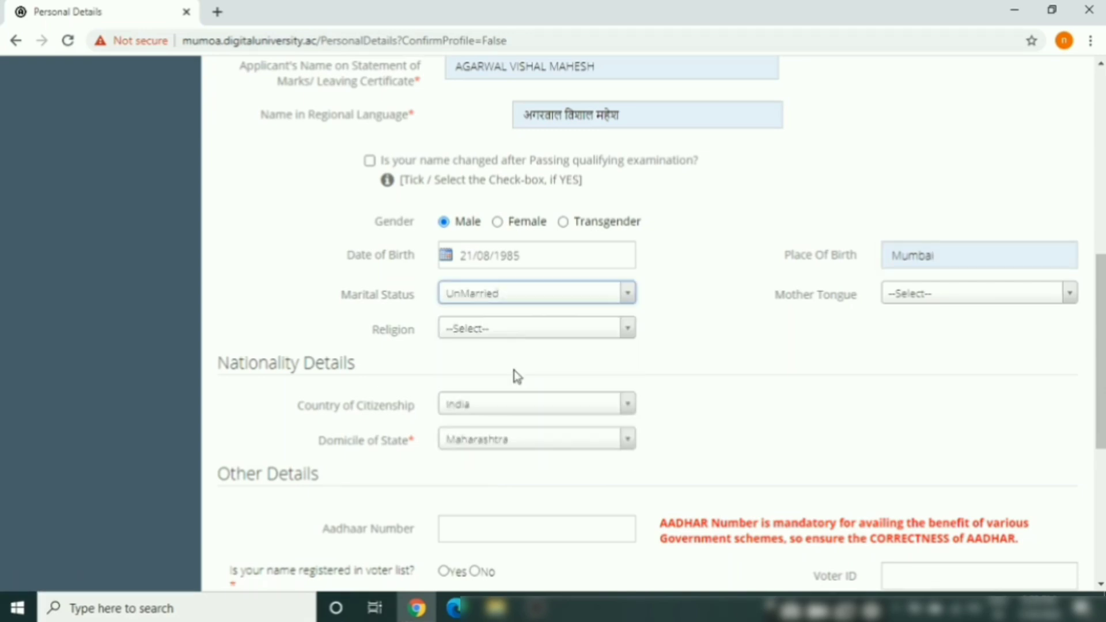
pyautogui.click(1036, 295)
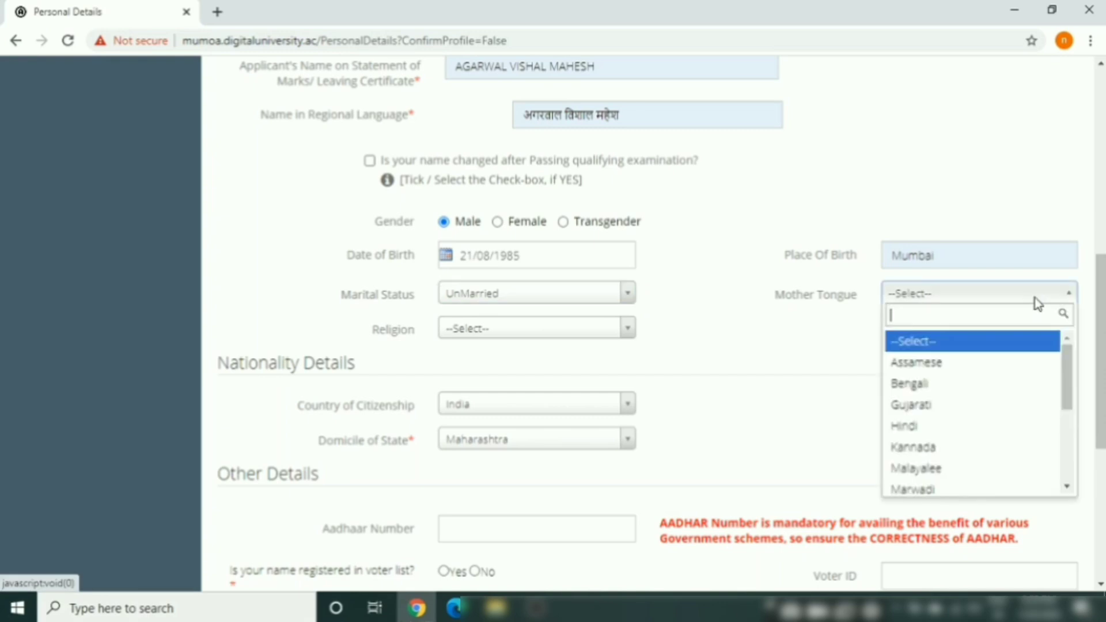
pyautogui.click(906, 426)
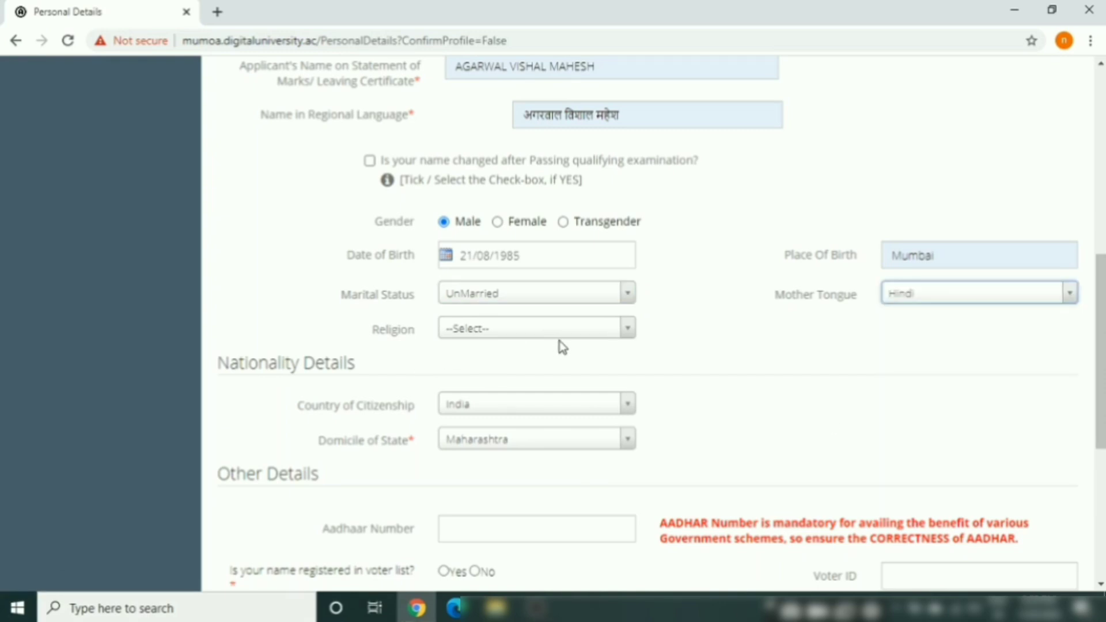
pyautogui.click(576, 336)
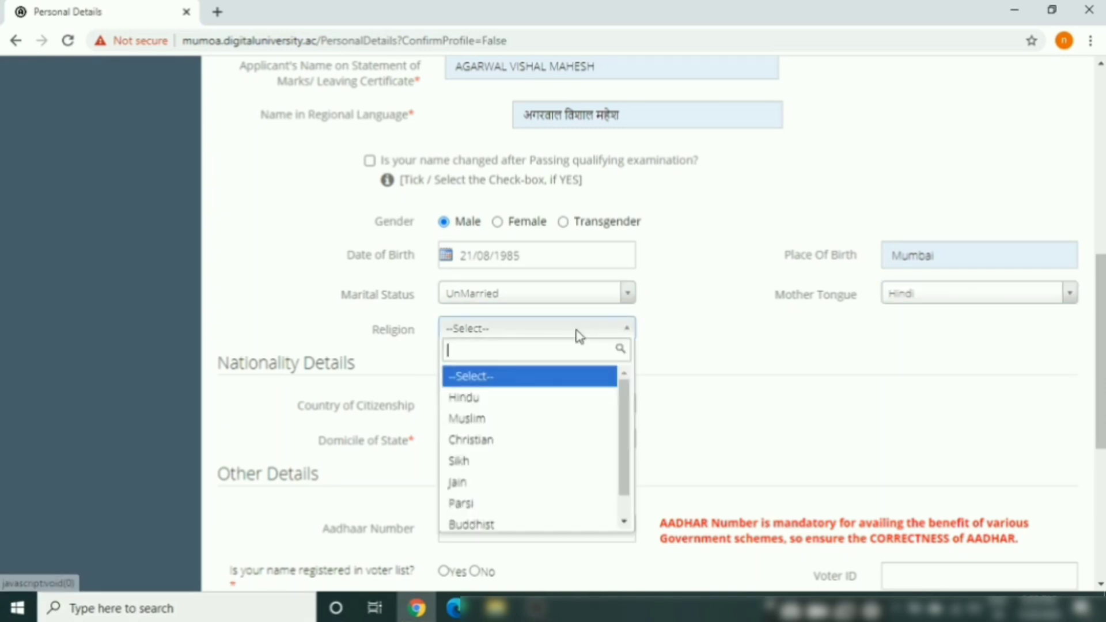
pyautogui.click(495, 399)
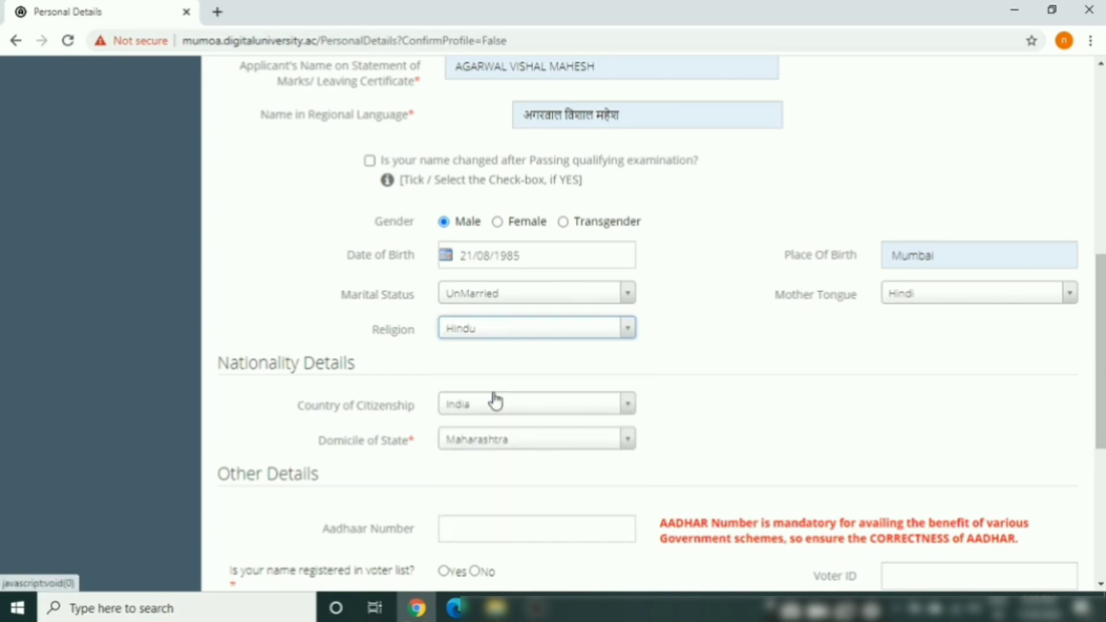
# Choose India as the country of citizenship
pyautogui.moveTo(1102, 371); pyautogui.dragTo(1104, 441)
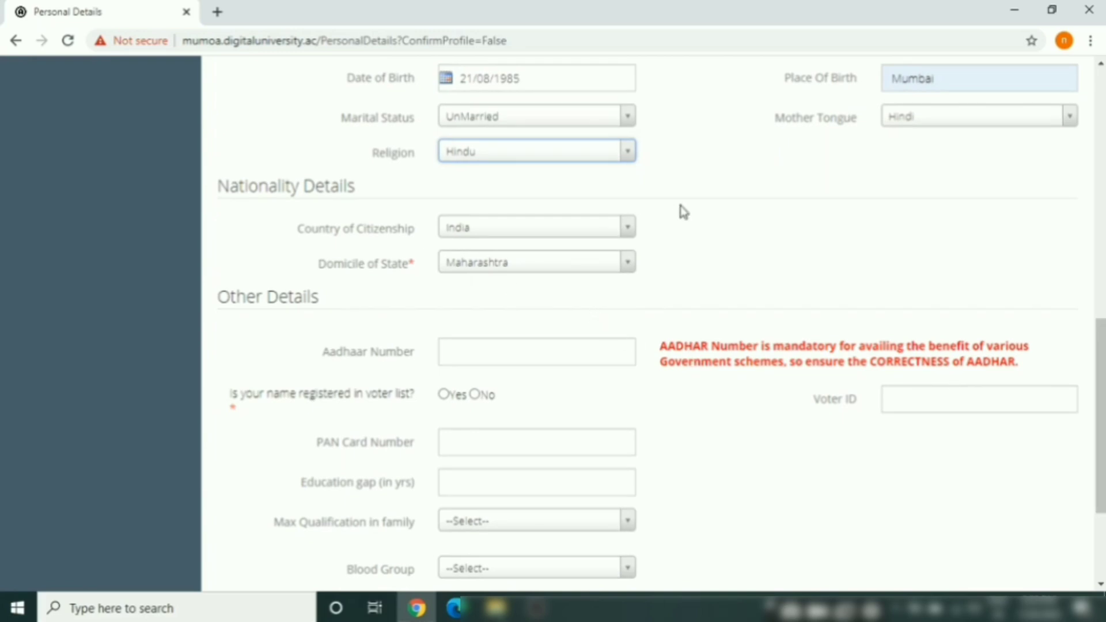
pyautogui.click(627, 227)
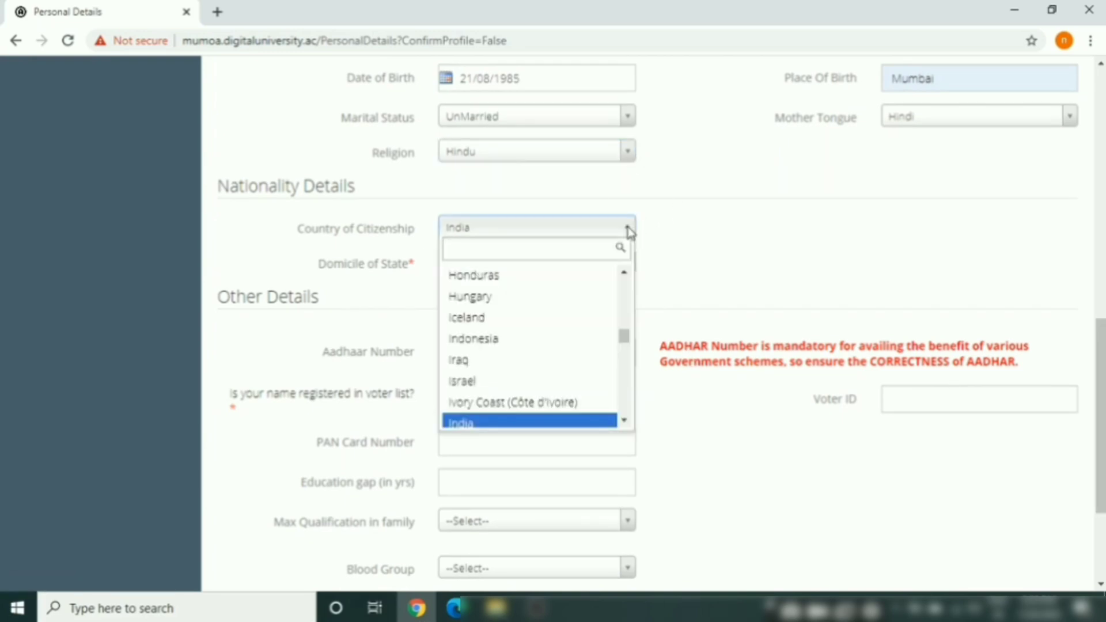
pyautogui.click(479, 425)
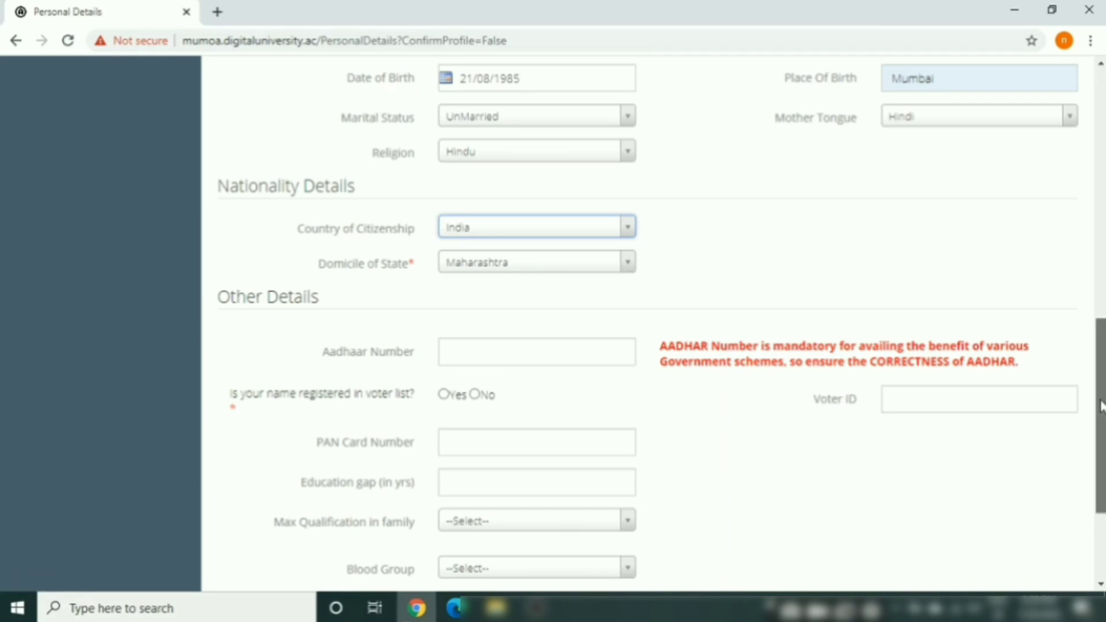
pyautogui.moveTo(1102, 409); pyautogui.dragTo(1102, 470)
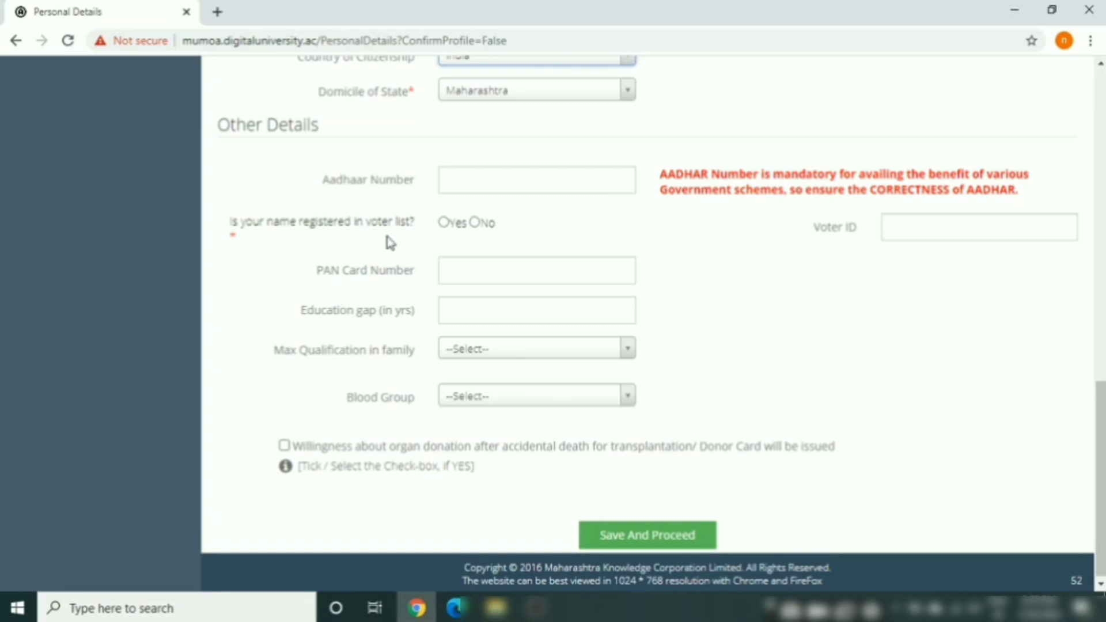
# Answer Yes to being on the voter list and review the education gap and PAN entries
pyautogui.click(444, 223)
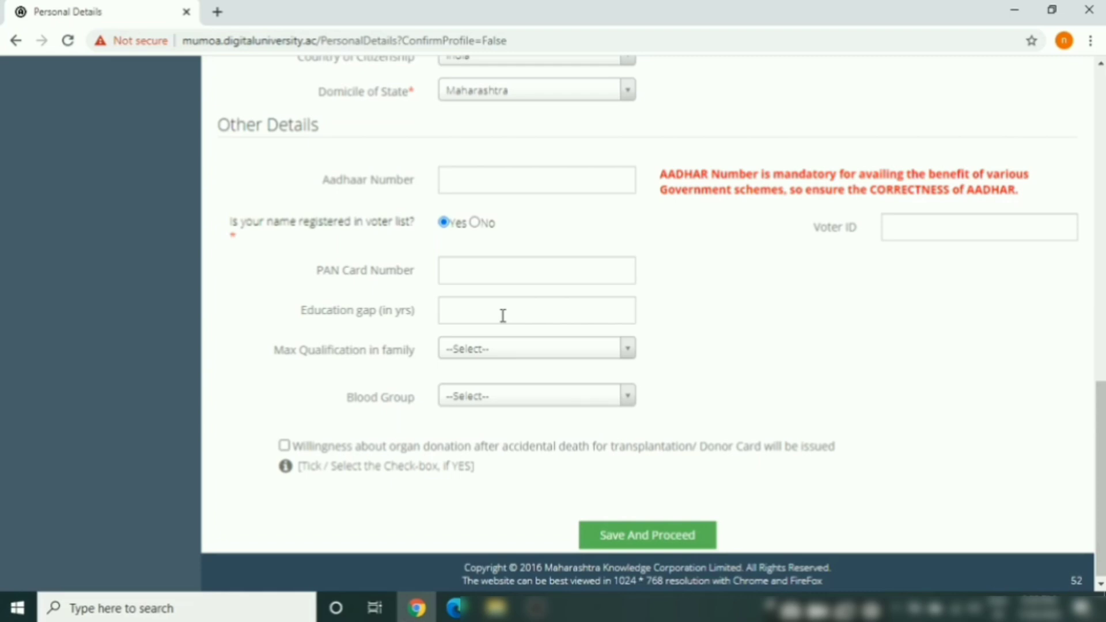
pyautogui.click(503, 316)
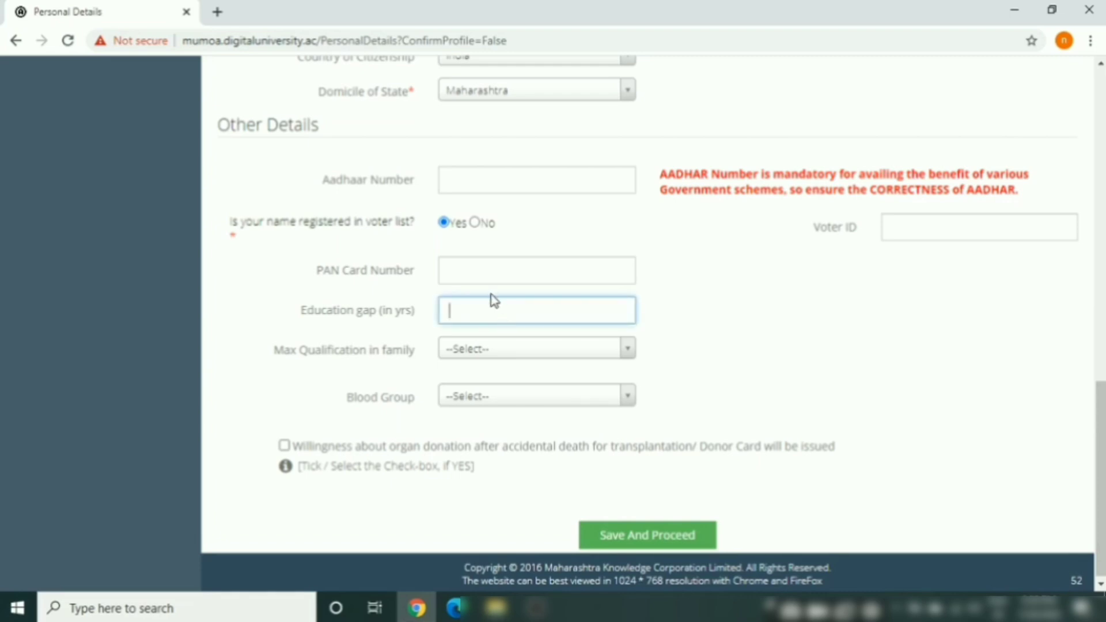
pyautogui.click(493, 271)
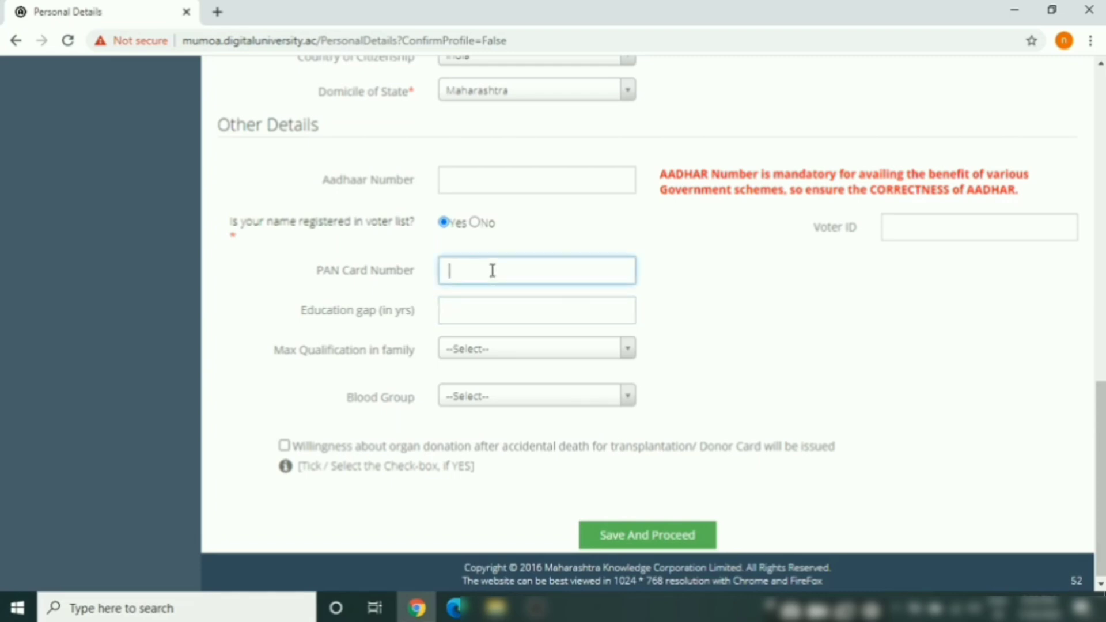
pyautogui.click(465, 312)
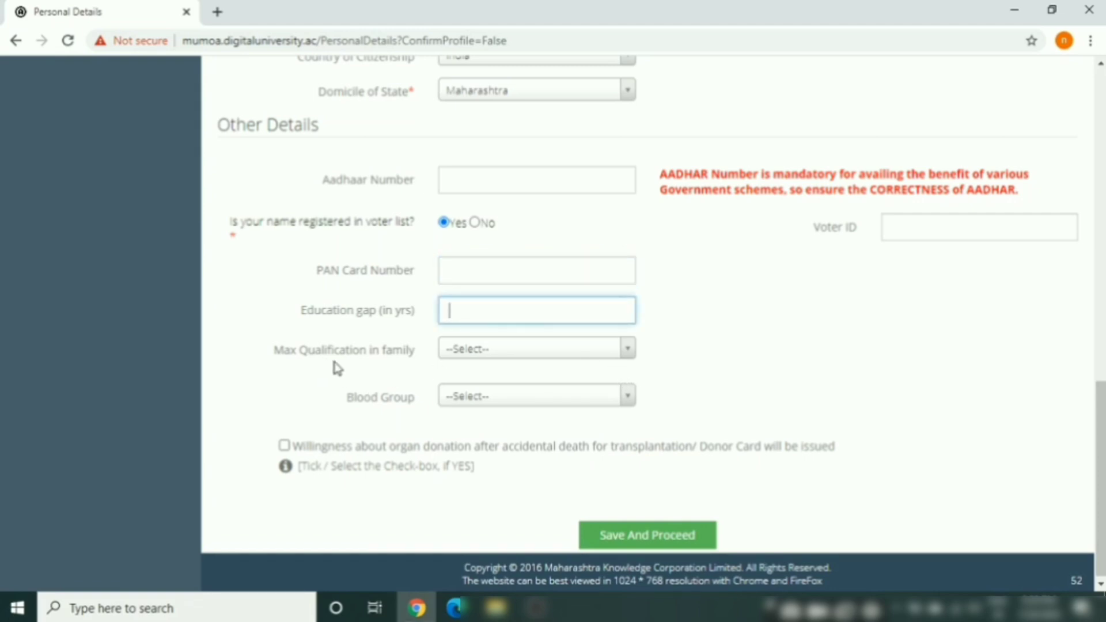
# Set family's highest qualification to Degree and blood group to OPositive, then save
pyautogui.click(628, 353)
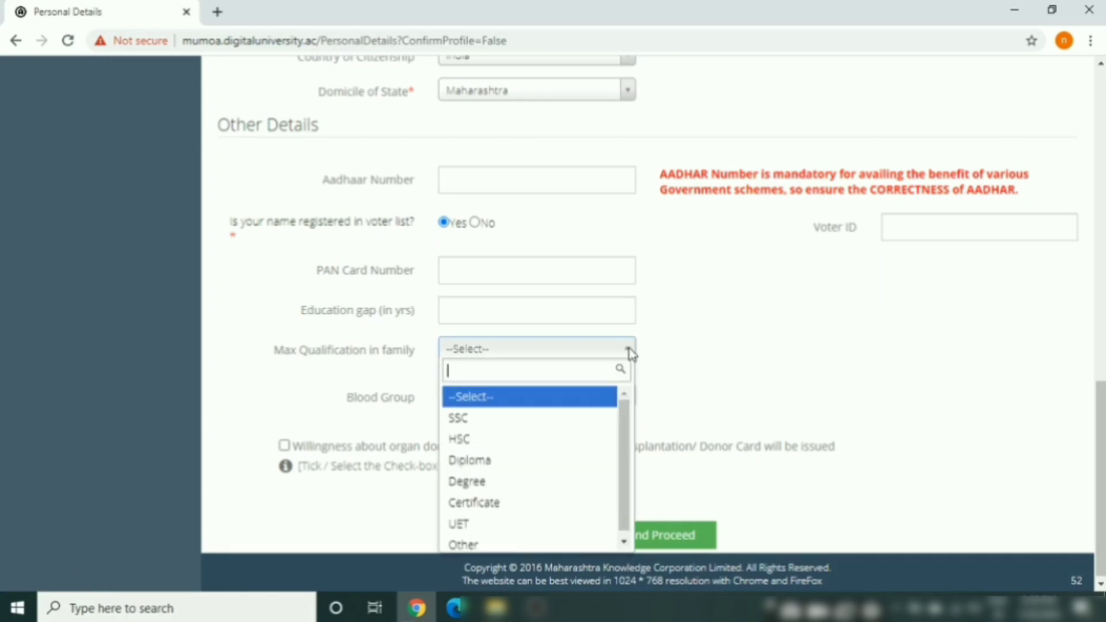
pyautogui.click(476, 484)
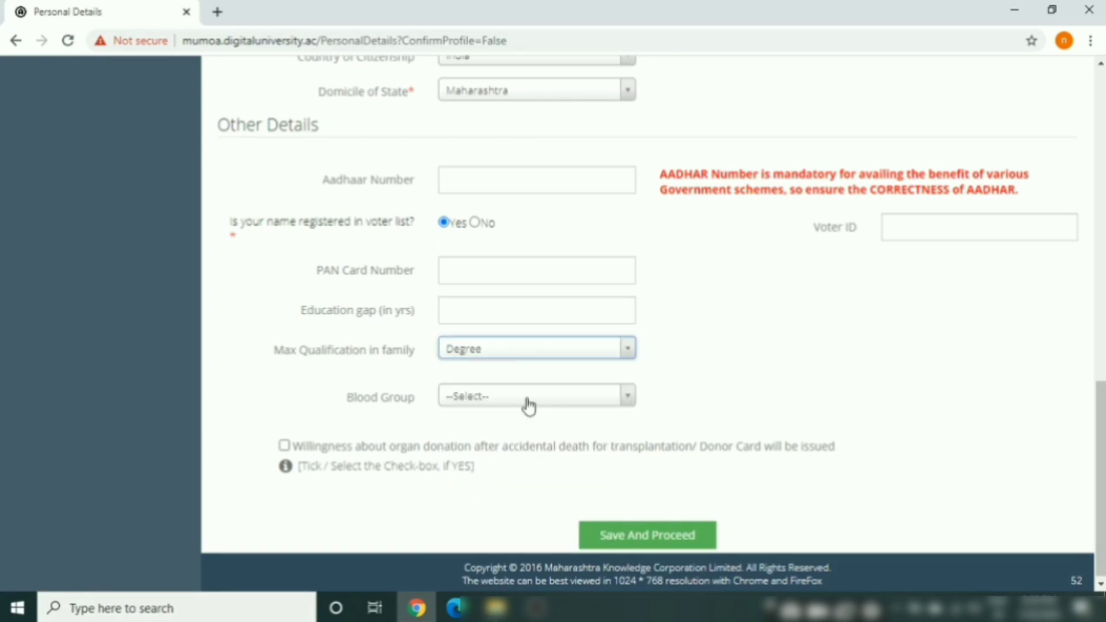
pyautogui.click(548, 408)
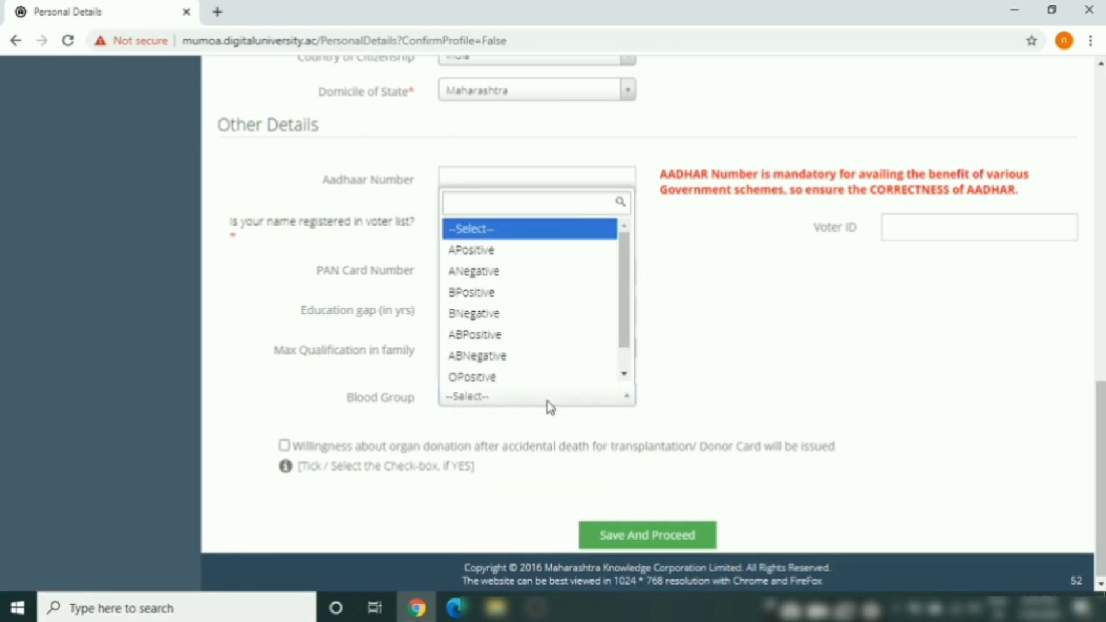
pyautogui.click(513, 378)
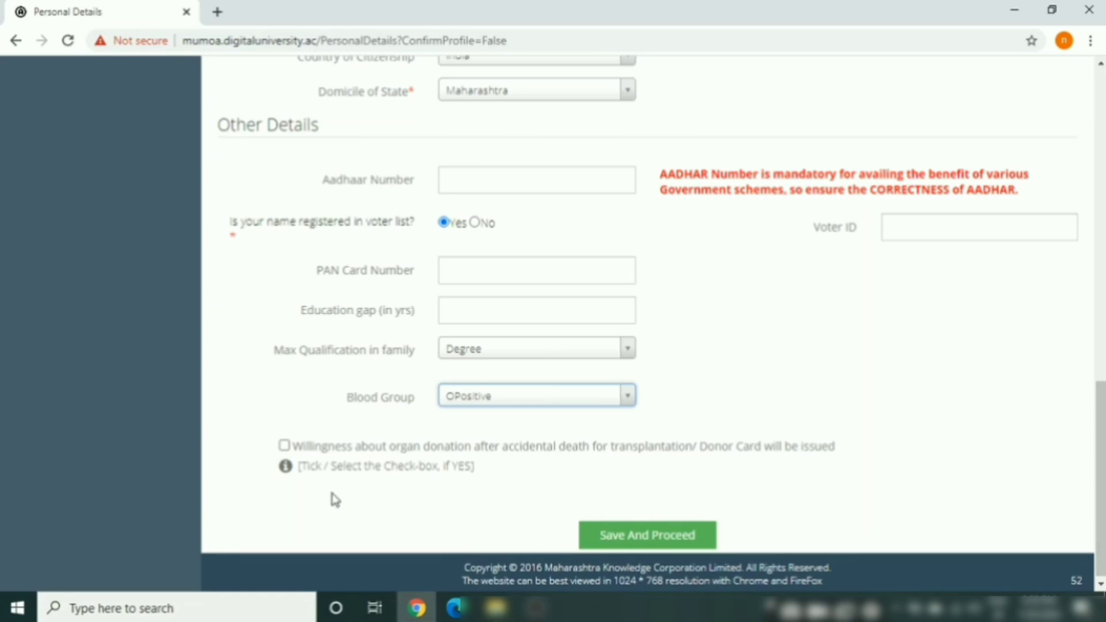
pyautogui.click(648, 535)
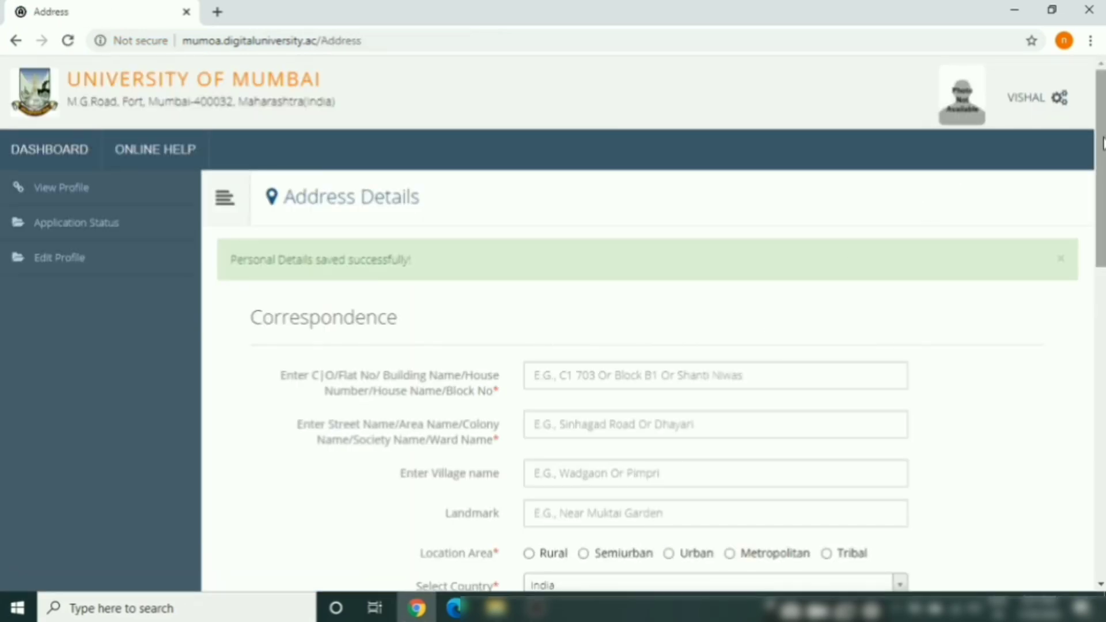
# Fill the C/O house-building and street lines from the autofill suggestions
pyautogui.moveTo(1100, 148); pyautogui.dragTo(1101, 220)
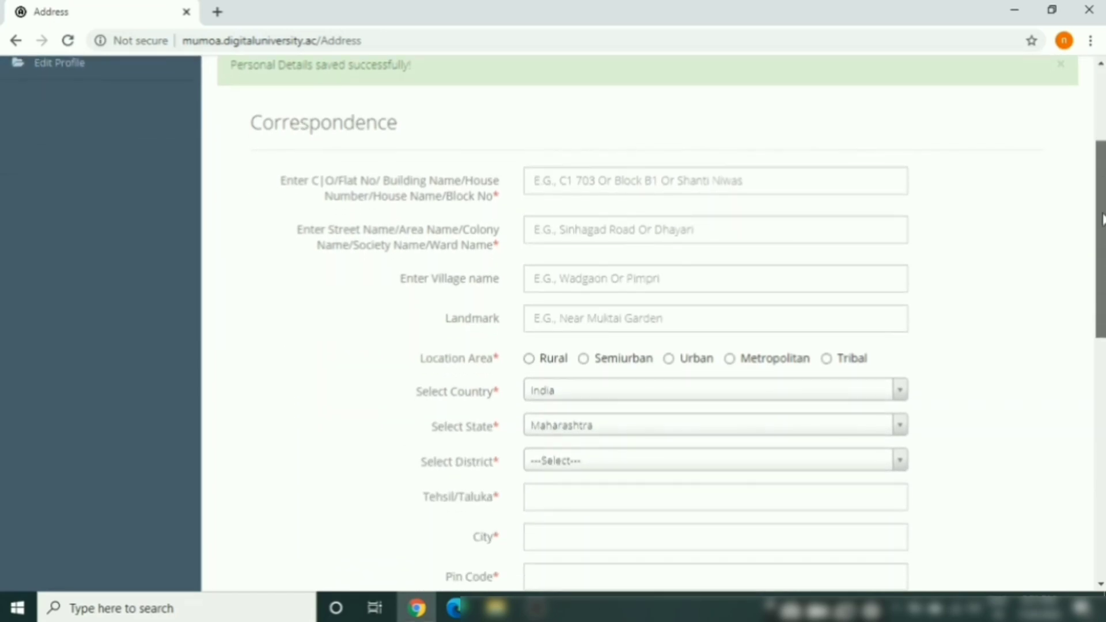
pyautogui.click(538, 179)
pyautogui.press('Down')
pyautogui.press('Return')
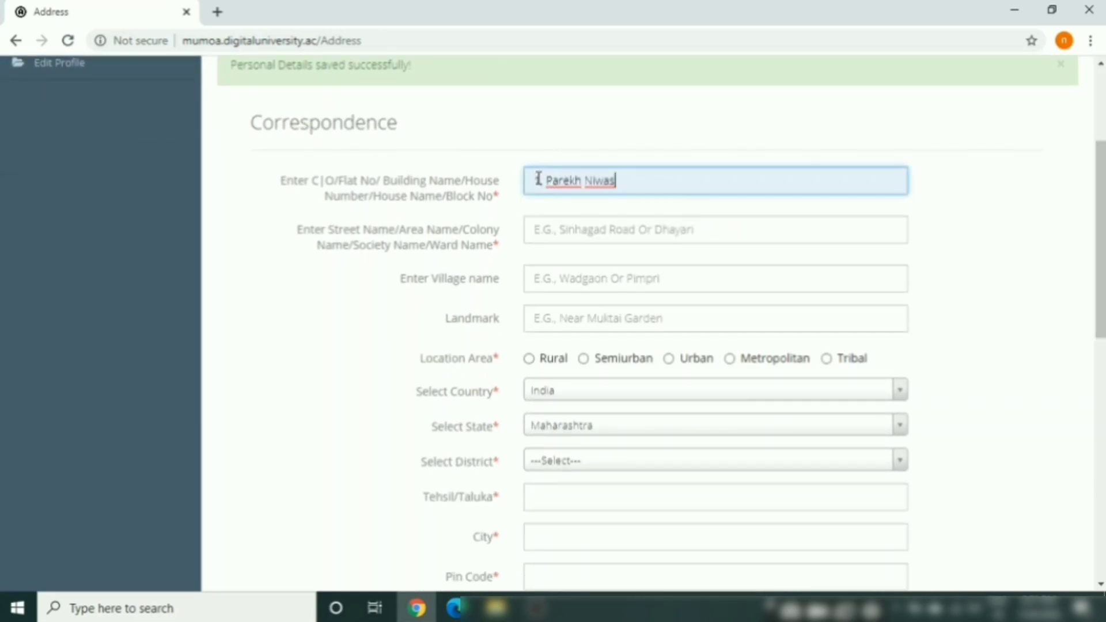
pyautogui.click(569, 233)
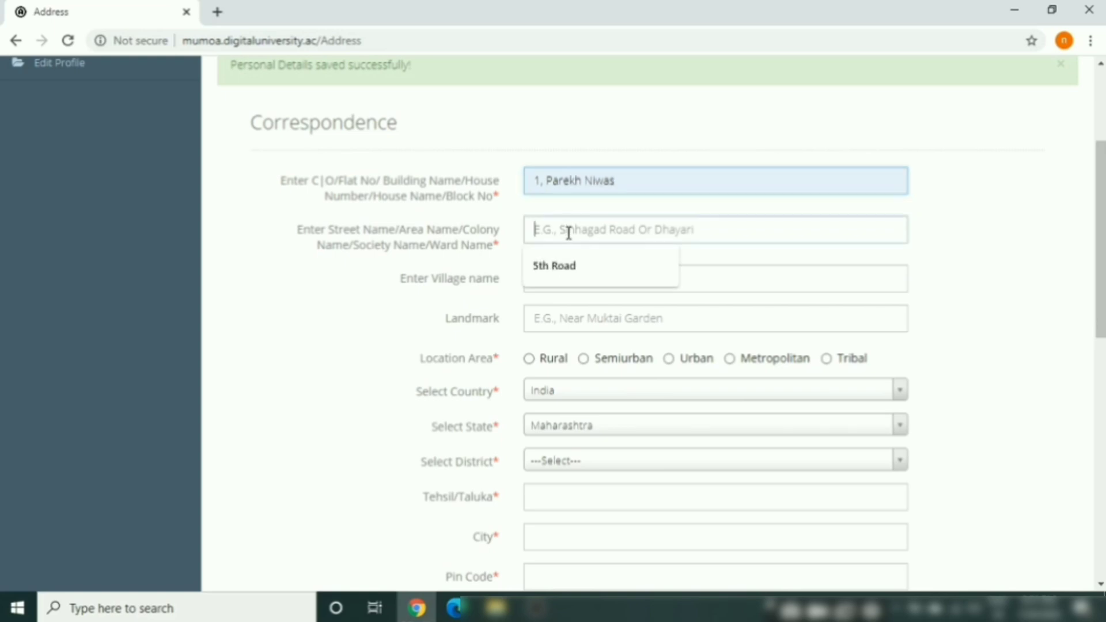
pyautogui.click(547, 275)
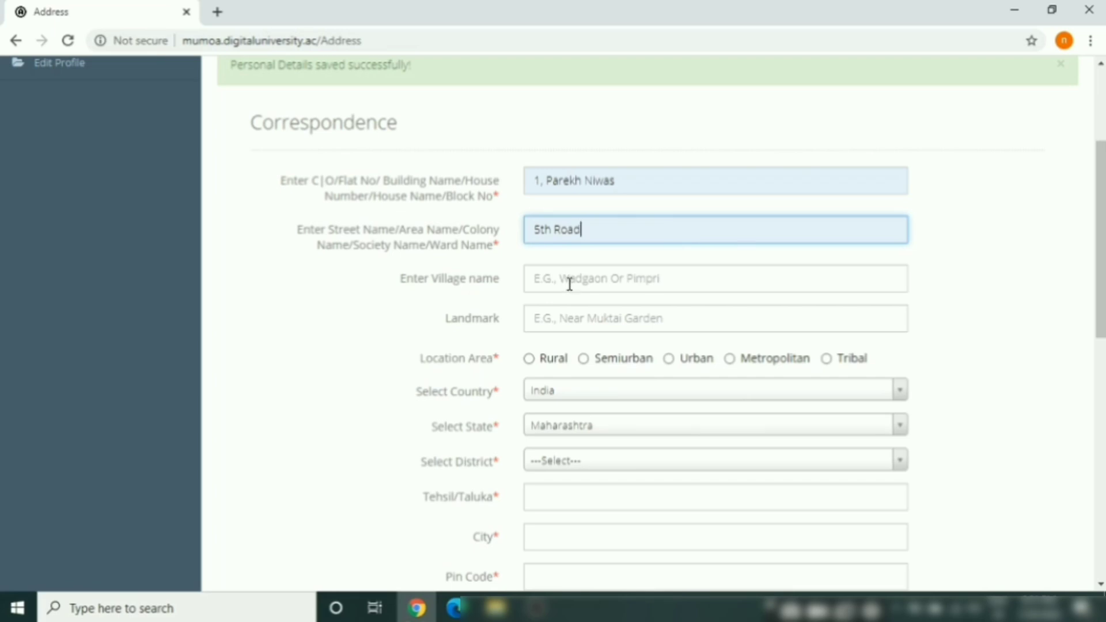
# Fill the landmark from its suggestion and mark the location area as Metropolitan
pyautogui.click(559, 323)
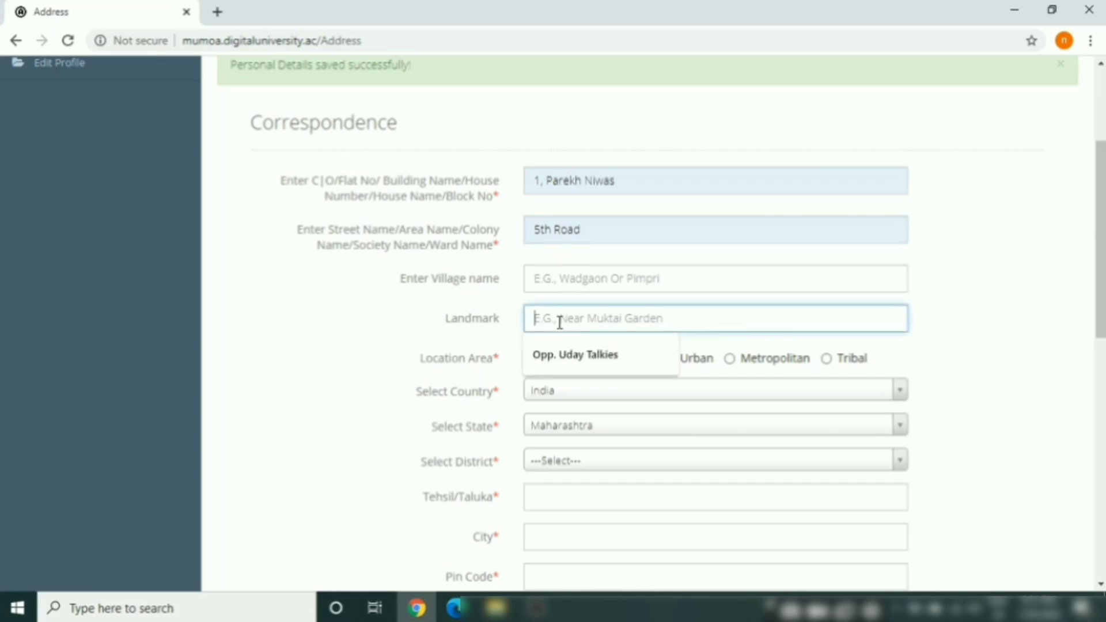
pyautogui.press('Down')
pyautogui.press('Return')
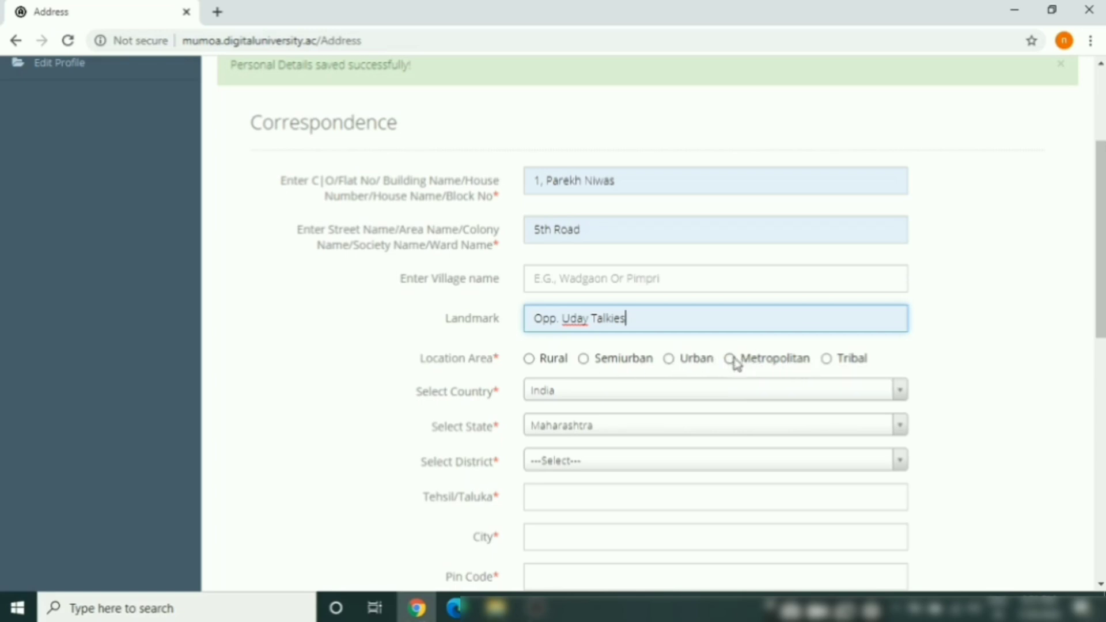
pyautogui.click(730, 362)
pyautogui.click(730, 360)
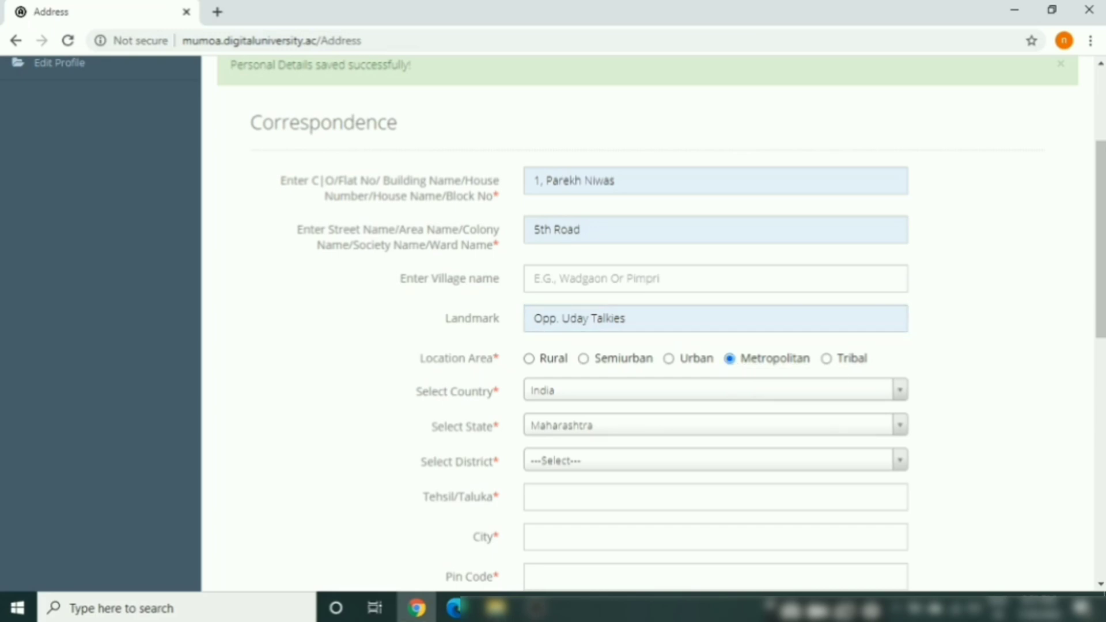
pyautogui.moveTo(1101, 302); pyautogui.dragTo(1101, 371)
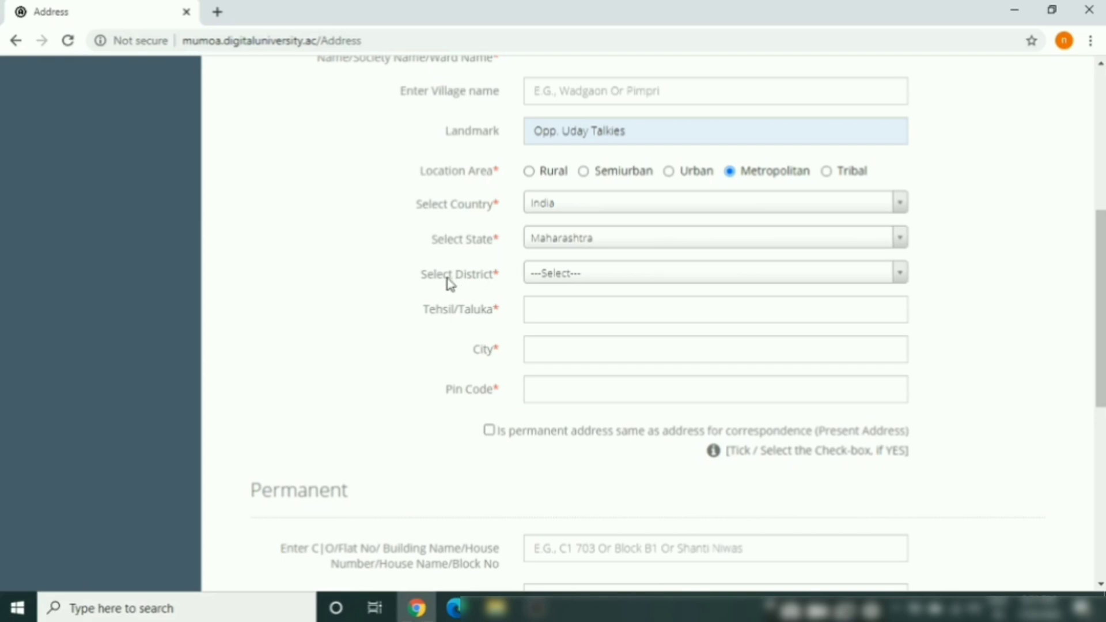
# Set the district to Mumbai City and the tehsil/taluka to Mumbai
pyautogui.click(747, 279)
pyautogui.write('mu')
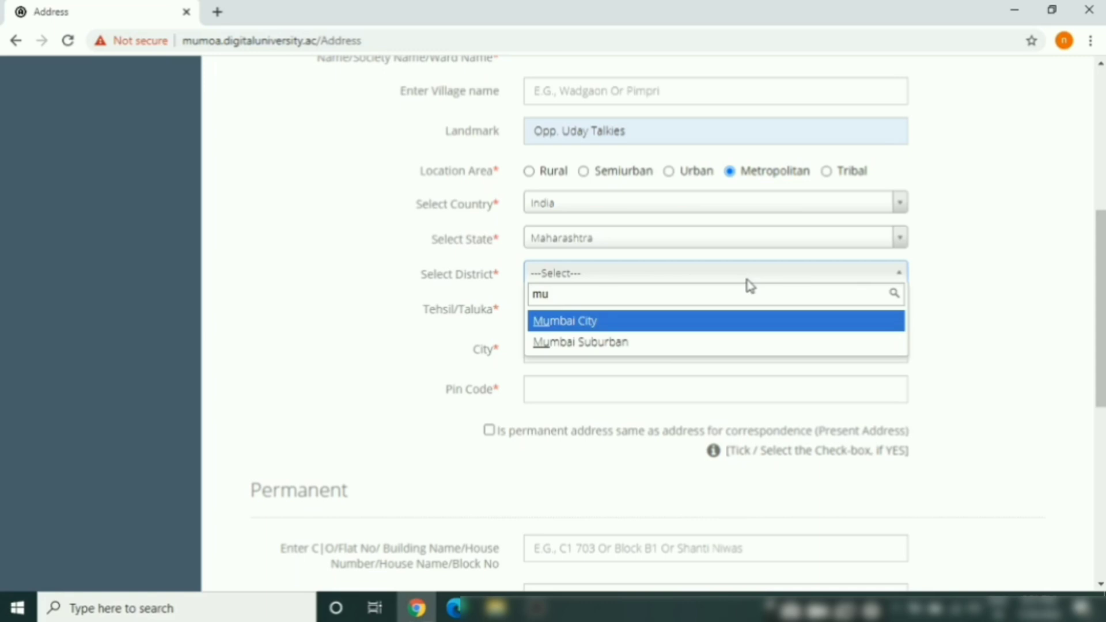
pyautogui.press('Return')
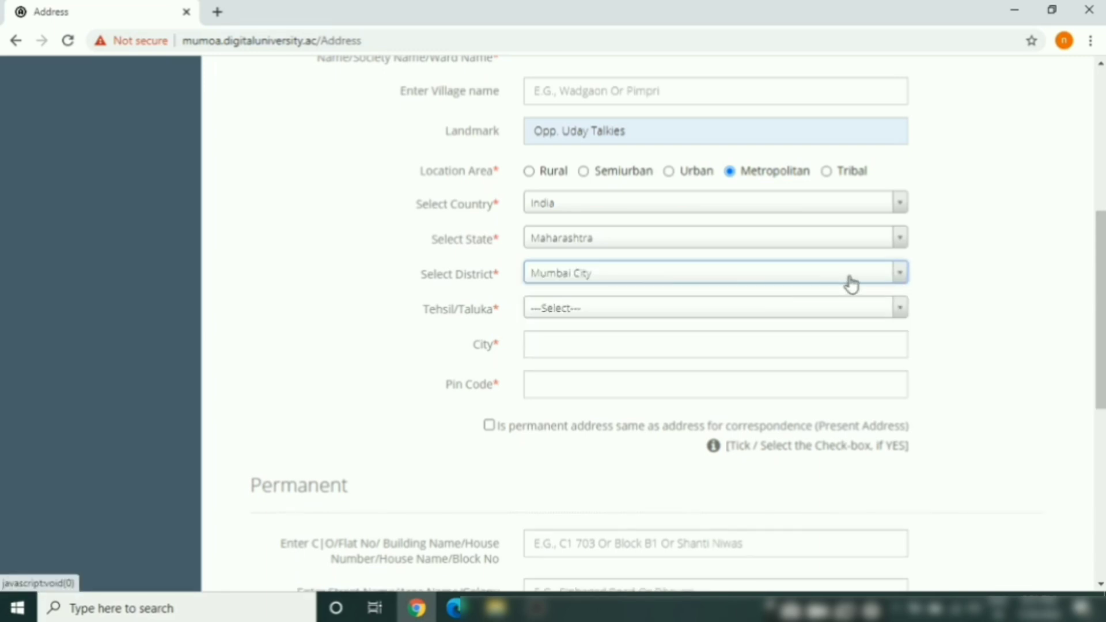
pyautogui.click(898, 310)
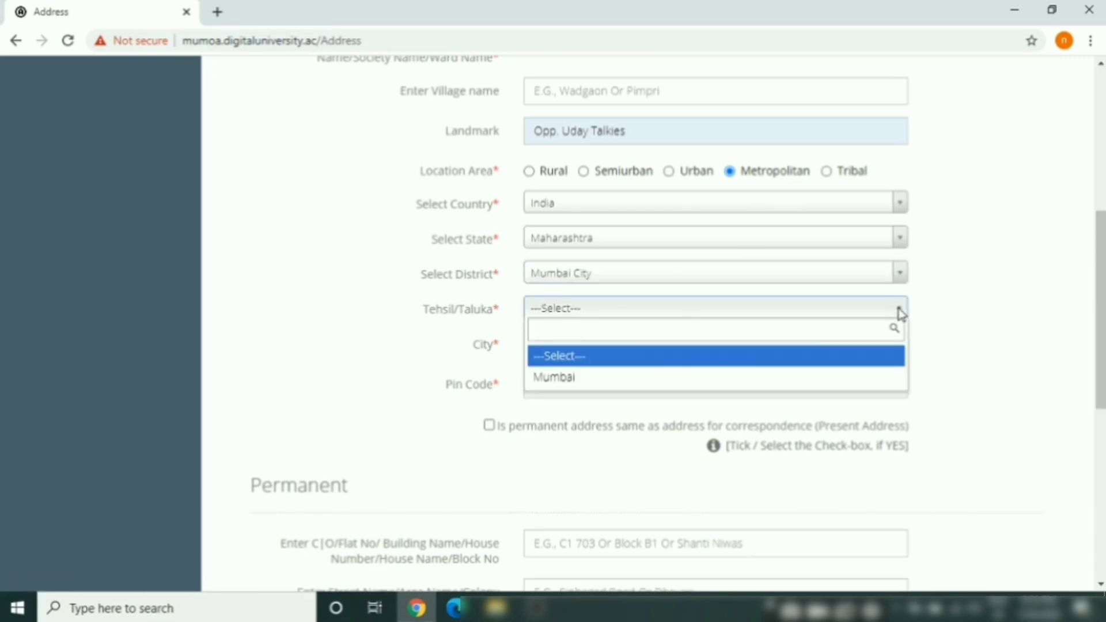
pyautogui.click(612, 377)
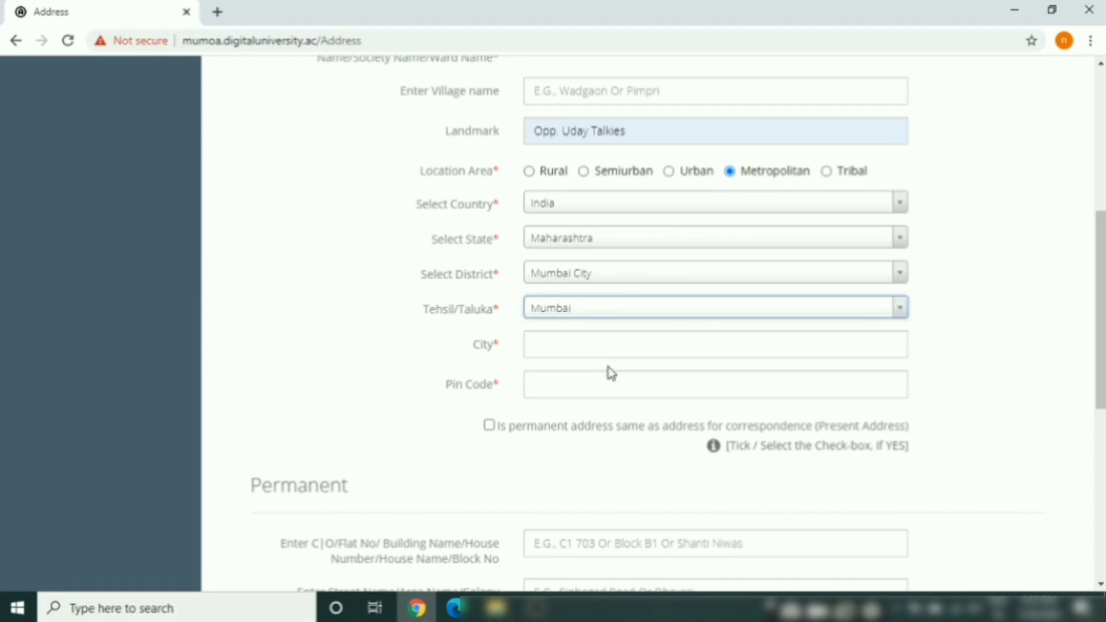
# Fill city Mumbai and the pin code from the autofill suggestions
pyautogui.click(607, 355)
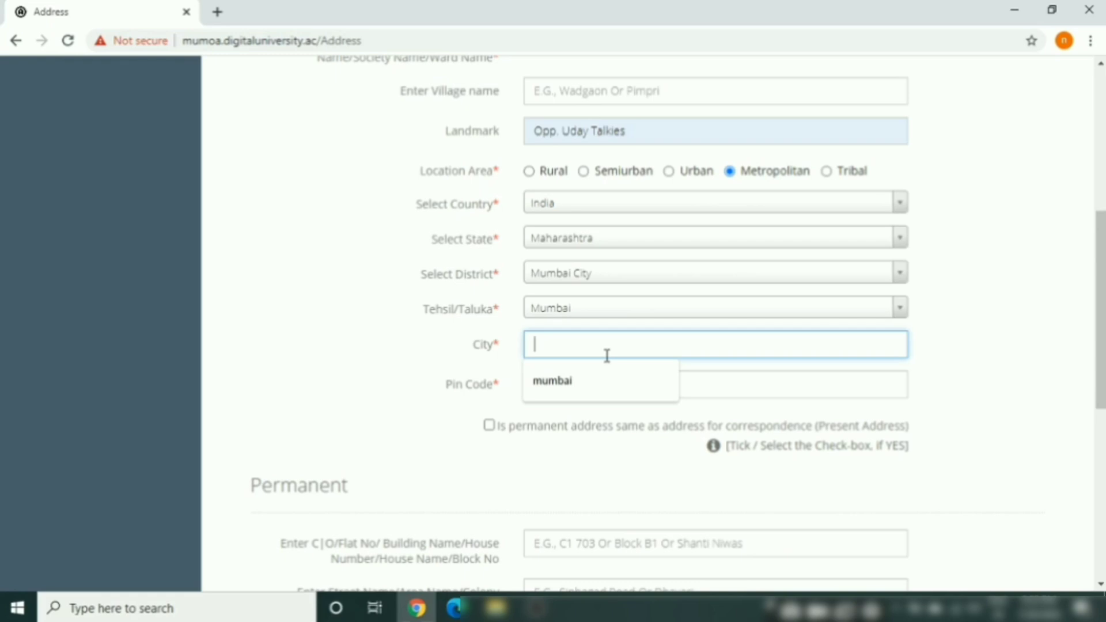
pyautogui.press('Down')
pyautogui.press('Return')
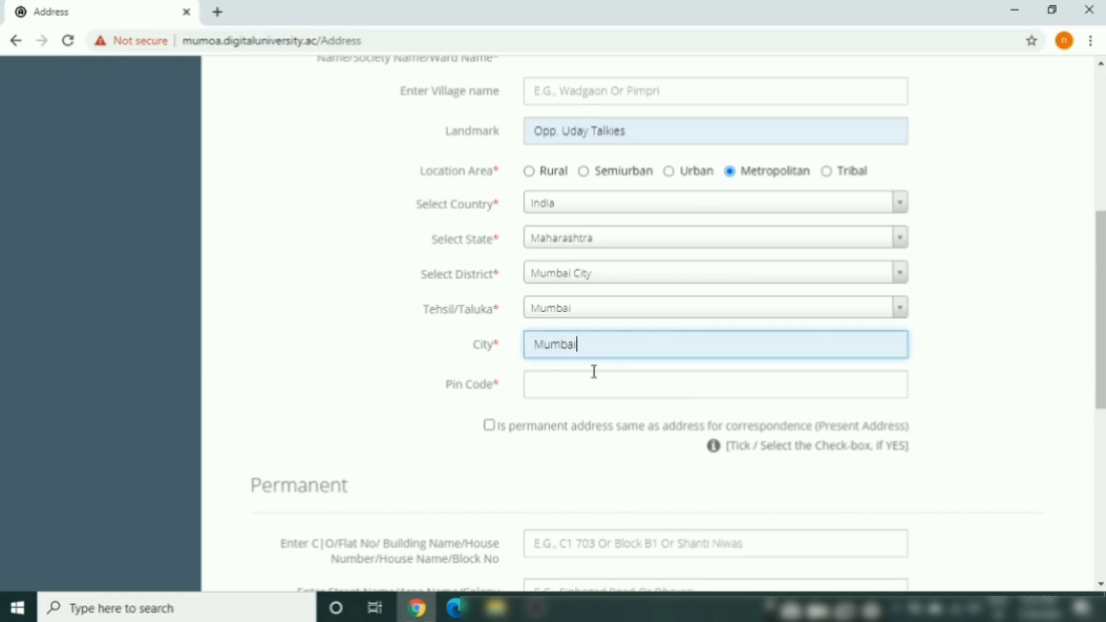
pyautogui.click(586, 383)
pyautogui.press('Down')
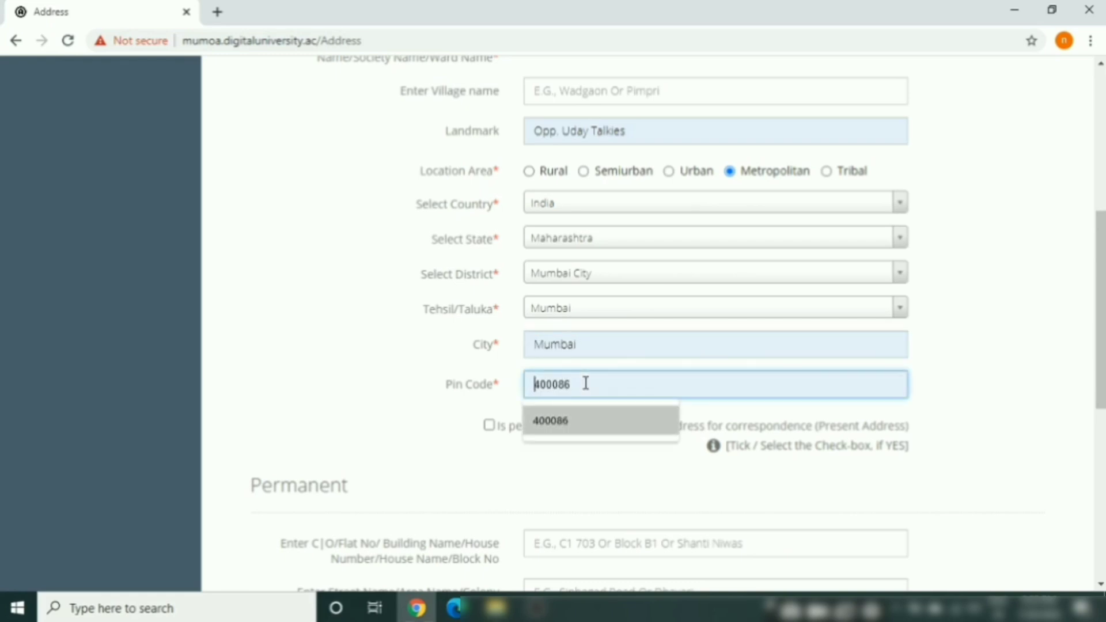
pyautogui.press('Return')
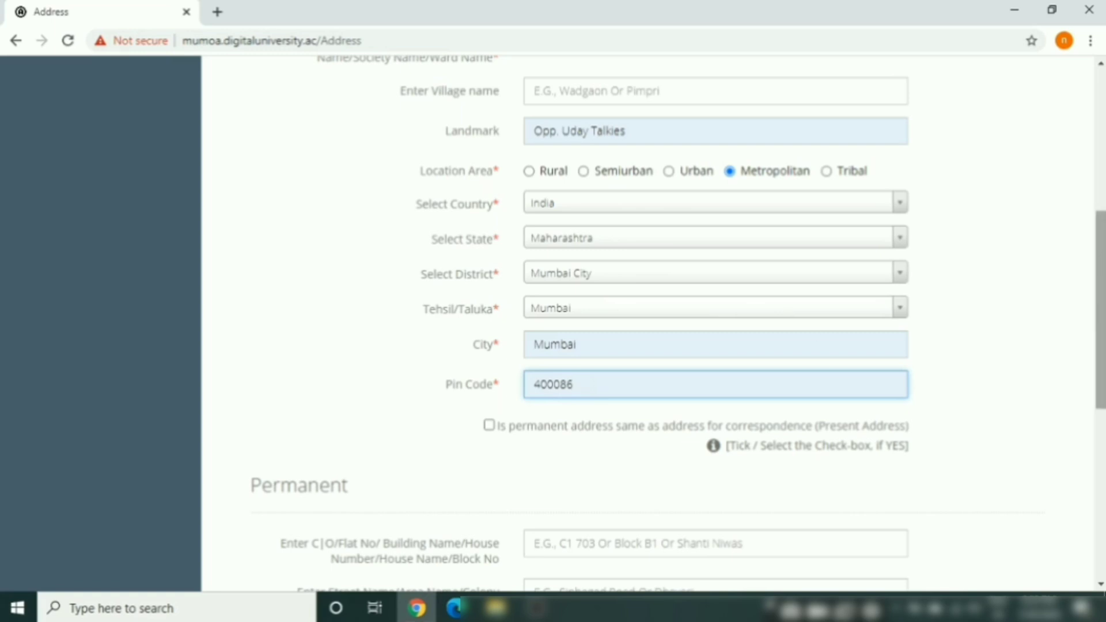
pyautogui.moveTo(1101, 341); pyautogui.dragTo(1101, 399)
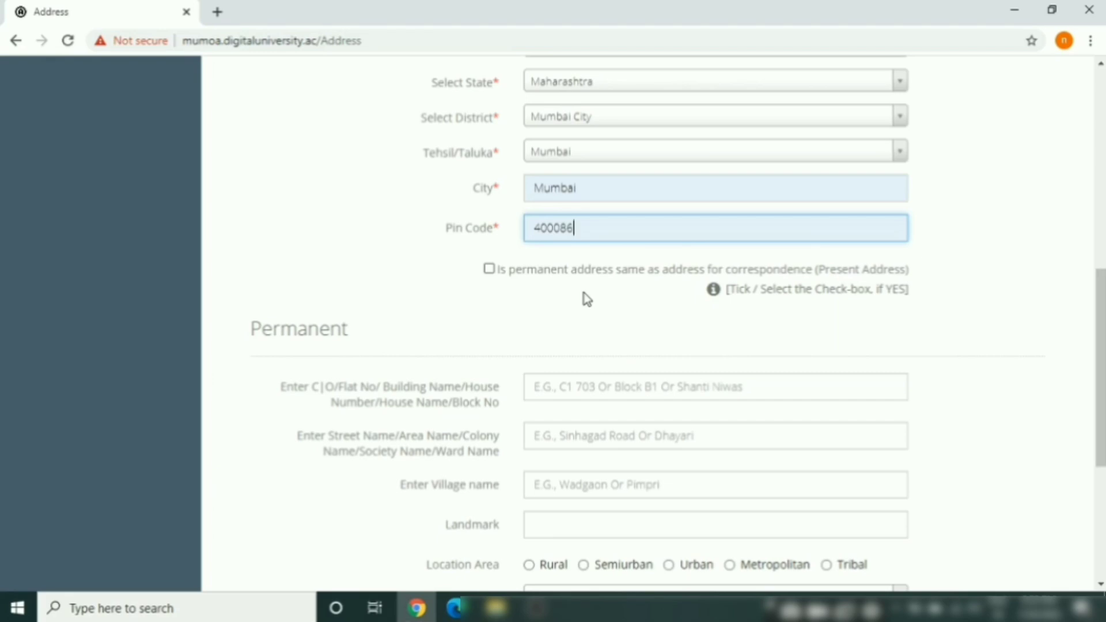
# Reuse the correspondence address as the permanent address and save, continuing to Education Details
pyautogui.click(489, 270)
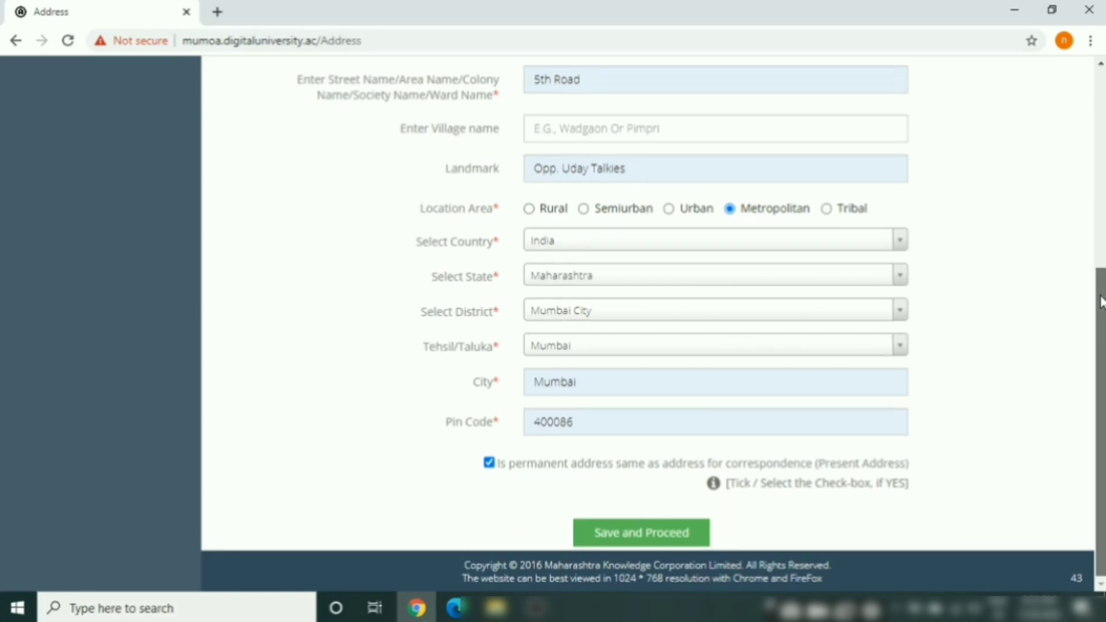
pyautogui.moveTo(1101, 304); pyautogui.dragTo(1101, 246)
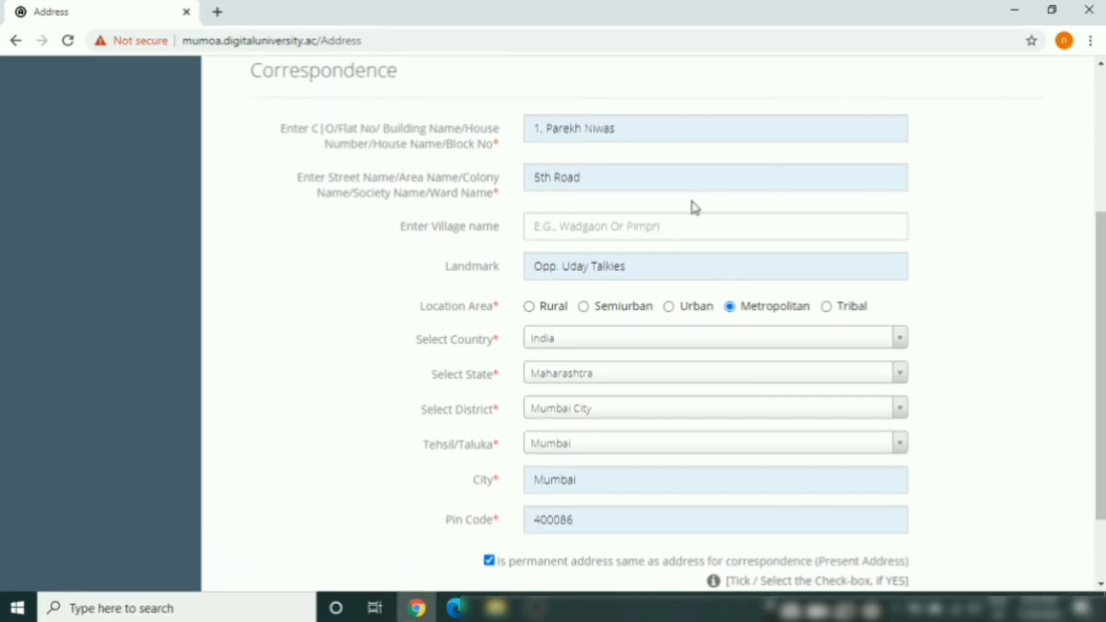
pyautogui.scroll(-2, 1102, 320)
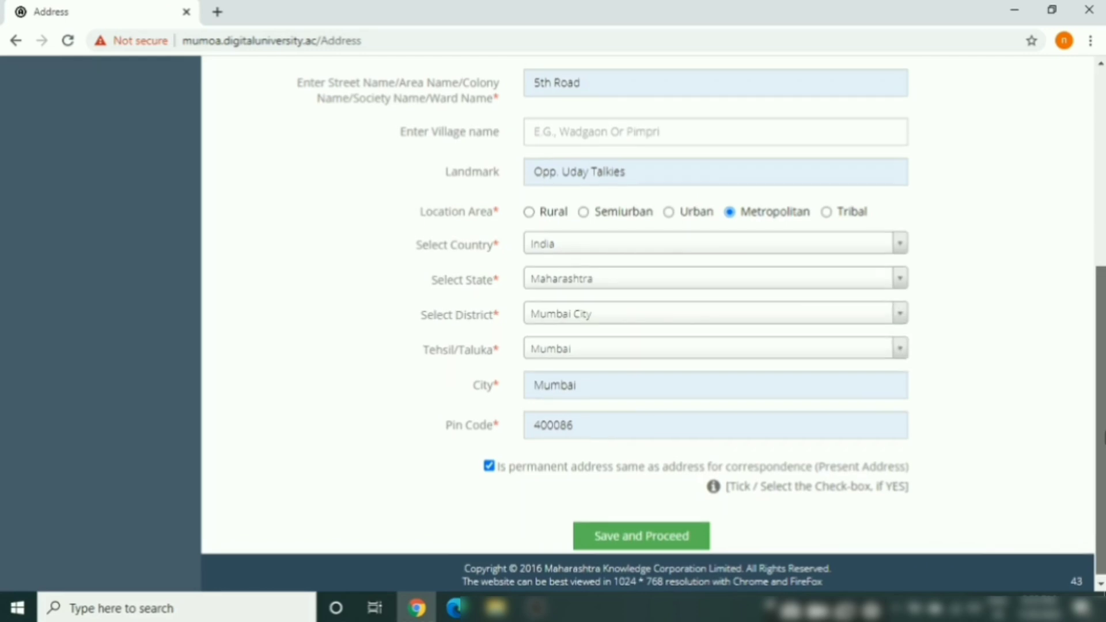
pyautogui.scroll(3, 1096, 350)
pyautogui.scroll(1, 1096, 350)
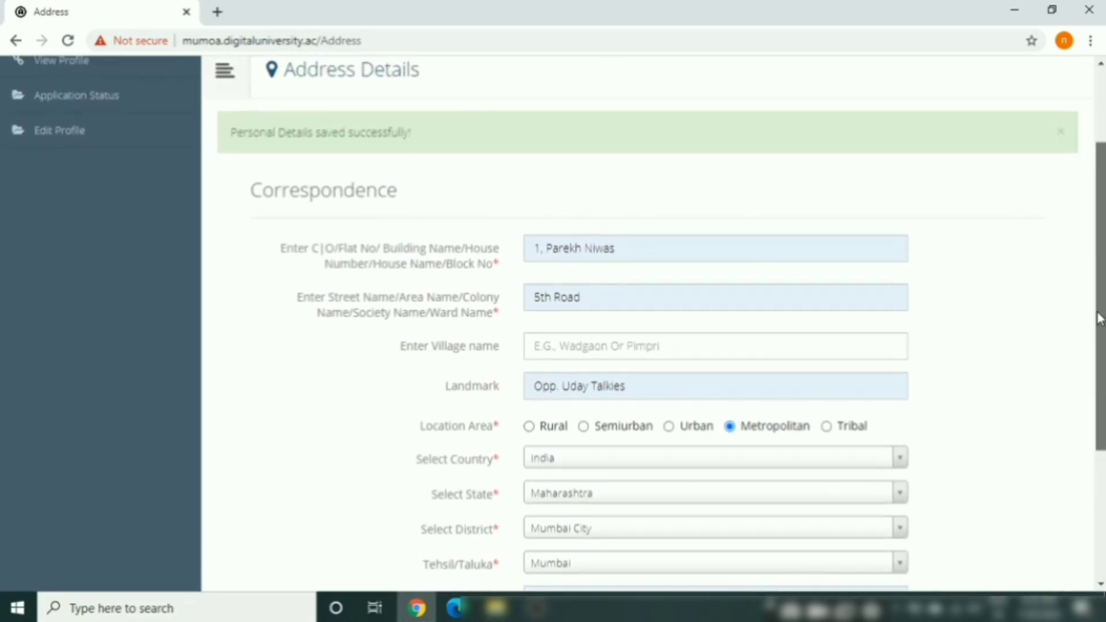
pyautogui.scroll(-4, 1096, 351)
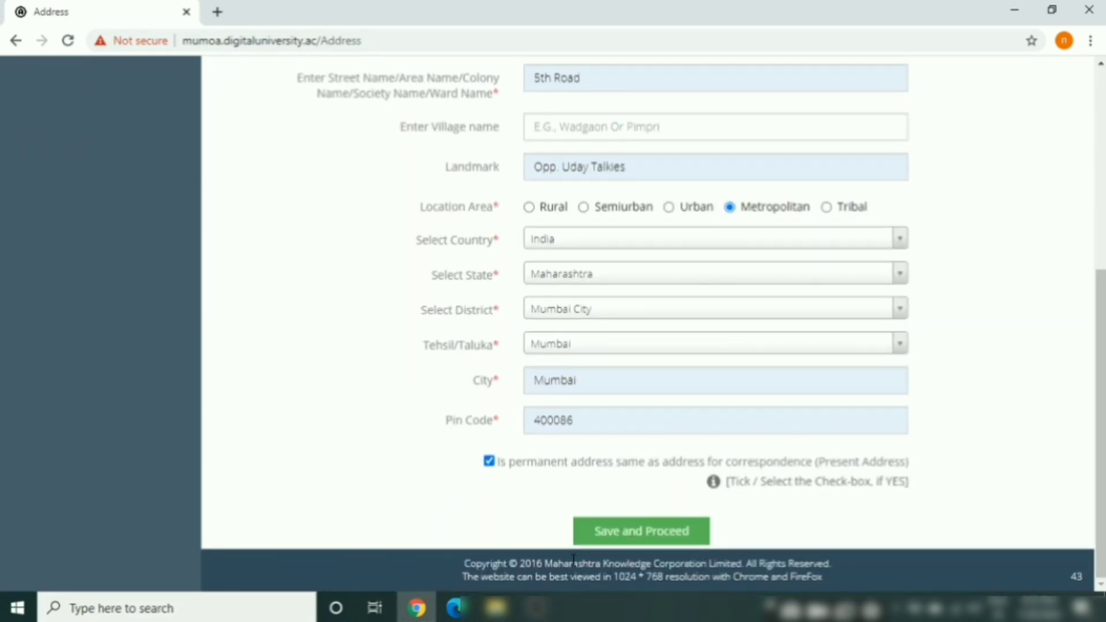
pyautogui.click(644, 536)
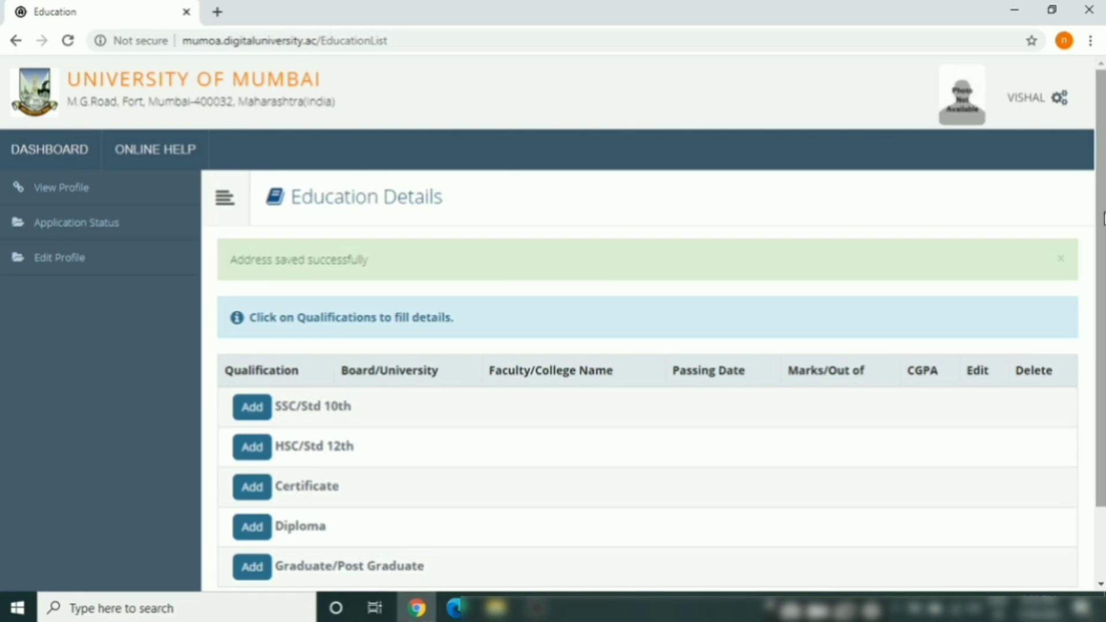
# Add the SSC/Std 10th qualification from the Education Details list
pyautogui.moveTo(1101, 222); pyautogui.dragTo(1101, 327)
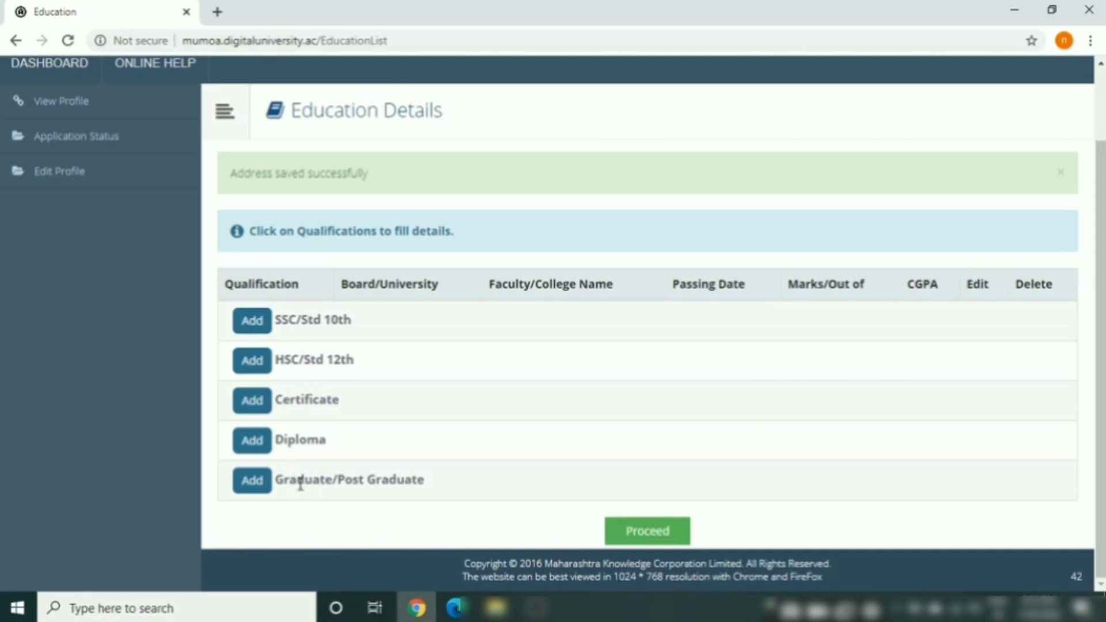
pyautogui.click(256, 333)
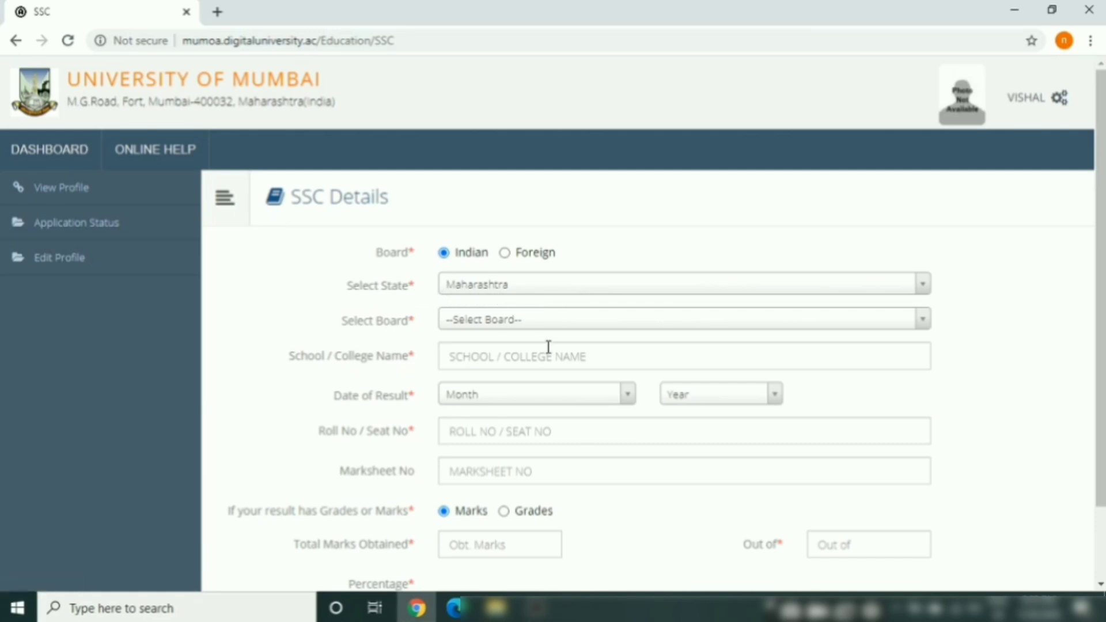
# Set the SSC board to Maharashtra State Board and the school to HINDI HIGH SCHOOL
pyautogui.click(593, 324)
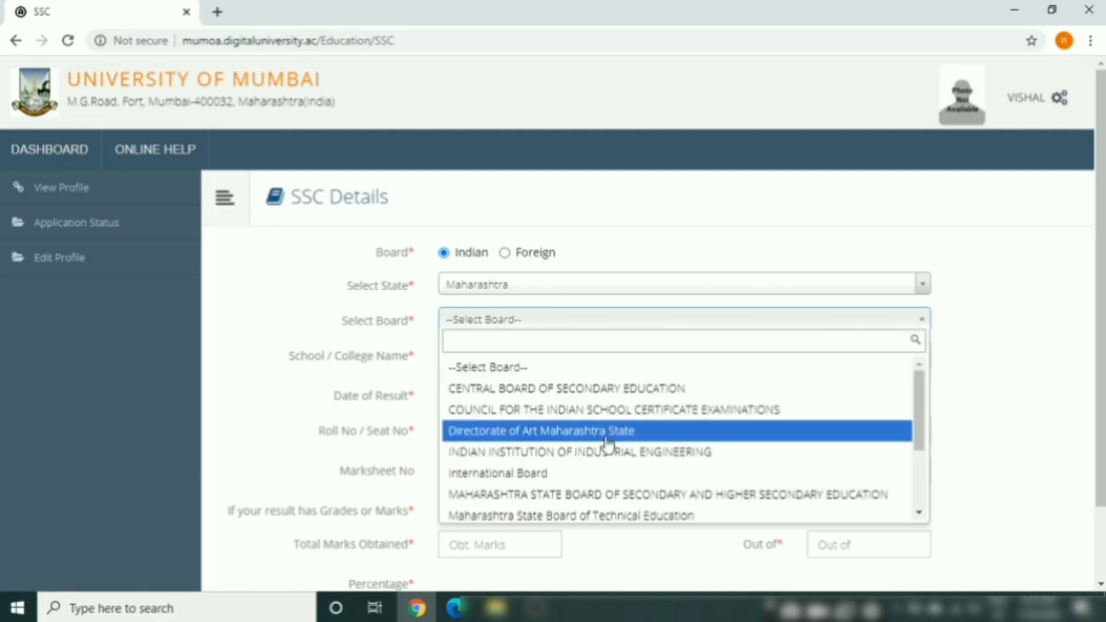
pyautogui.click(620, 495)
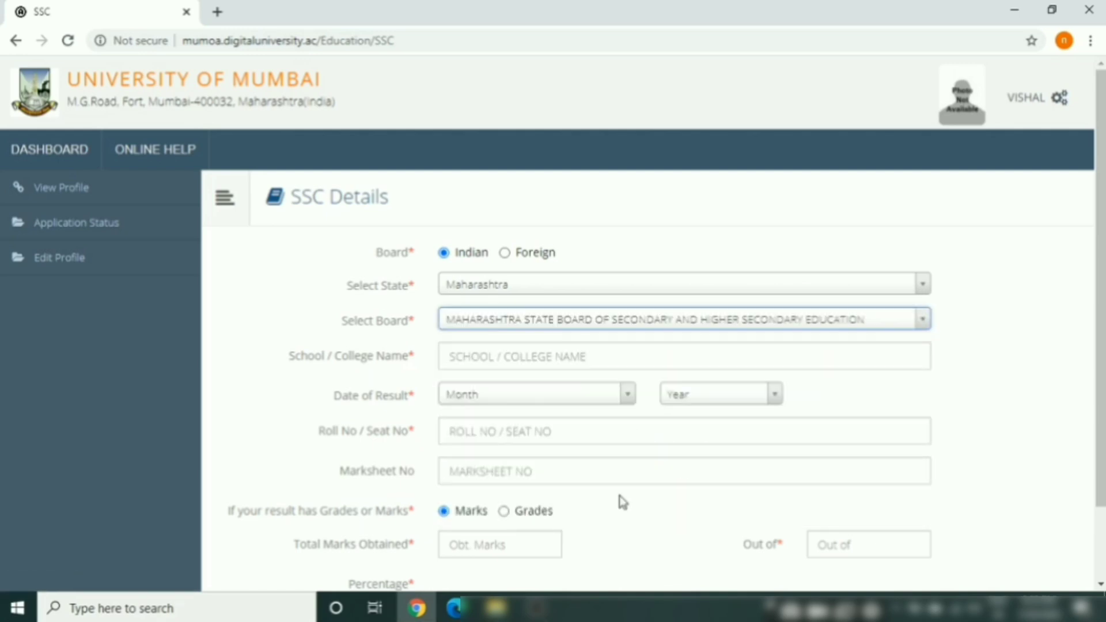
pyautogui.click(516, 363)
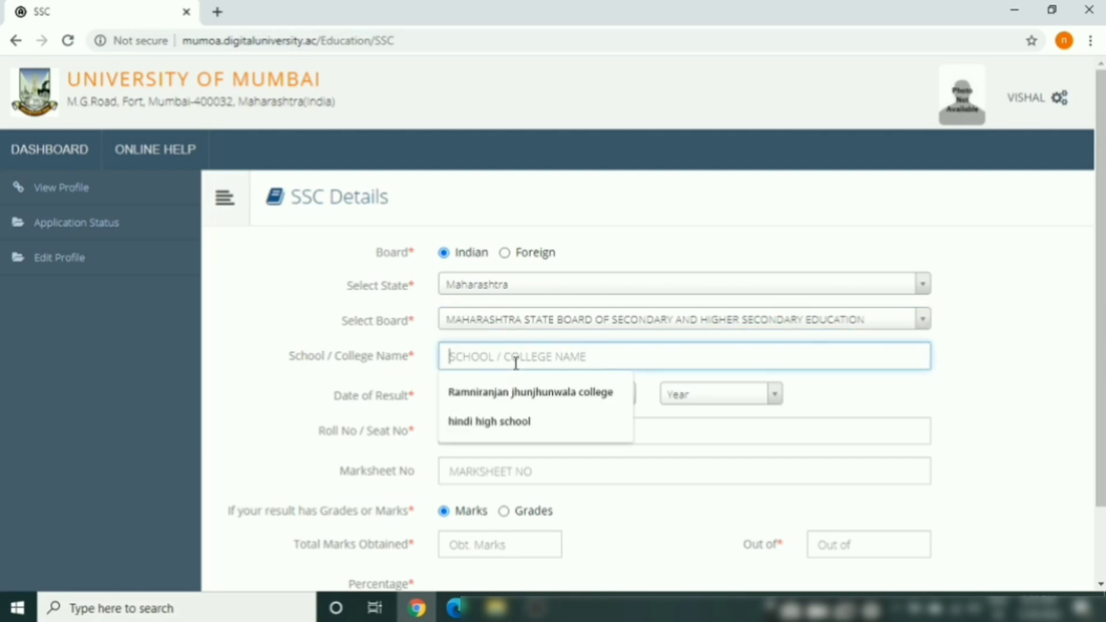
pyautogui.click(490, 425)
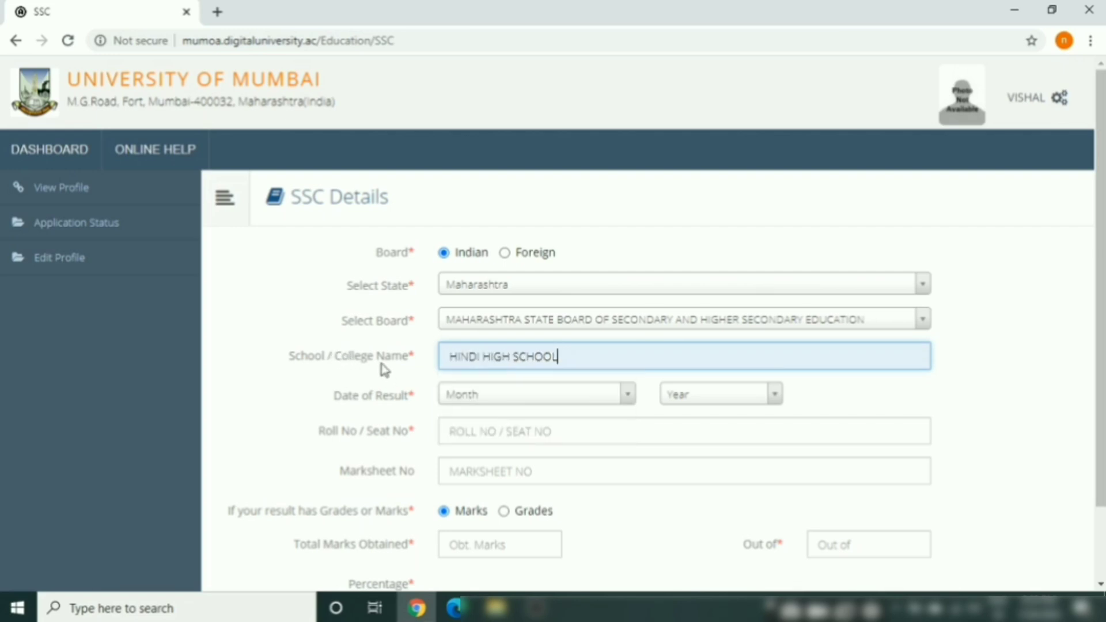
# Set the SSC date of result to March 2000
pyautogui.click(506, 407)
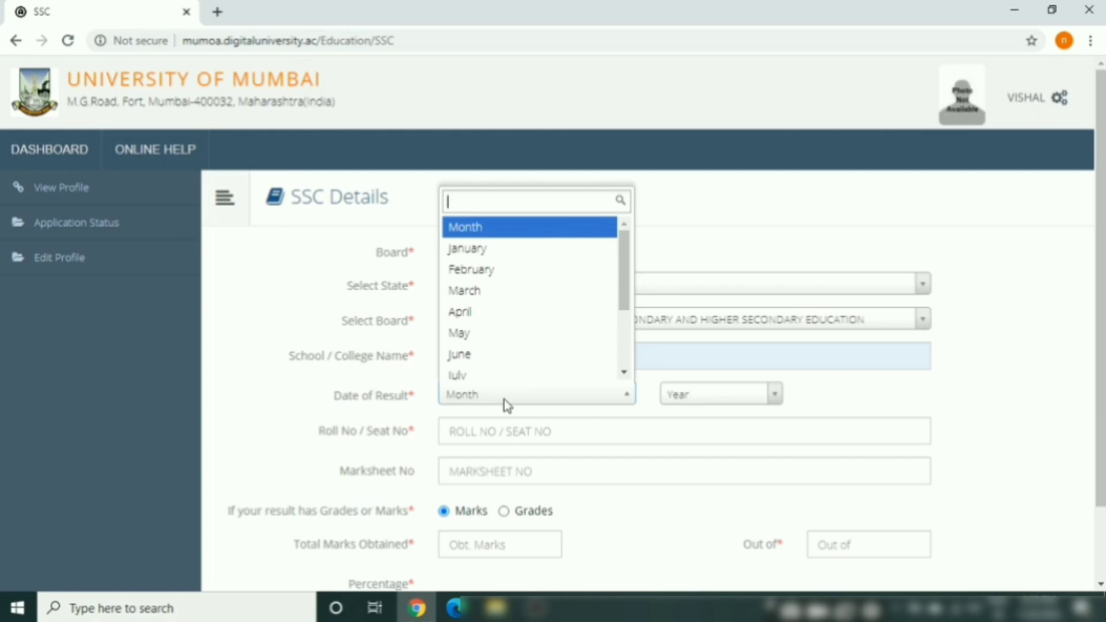
pyautogui.click(495, 275)
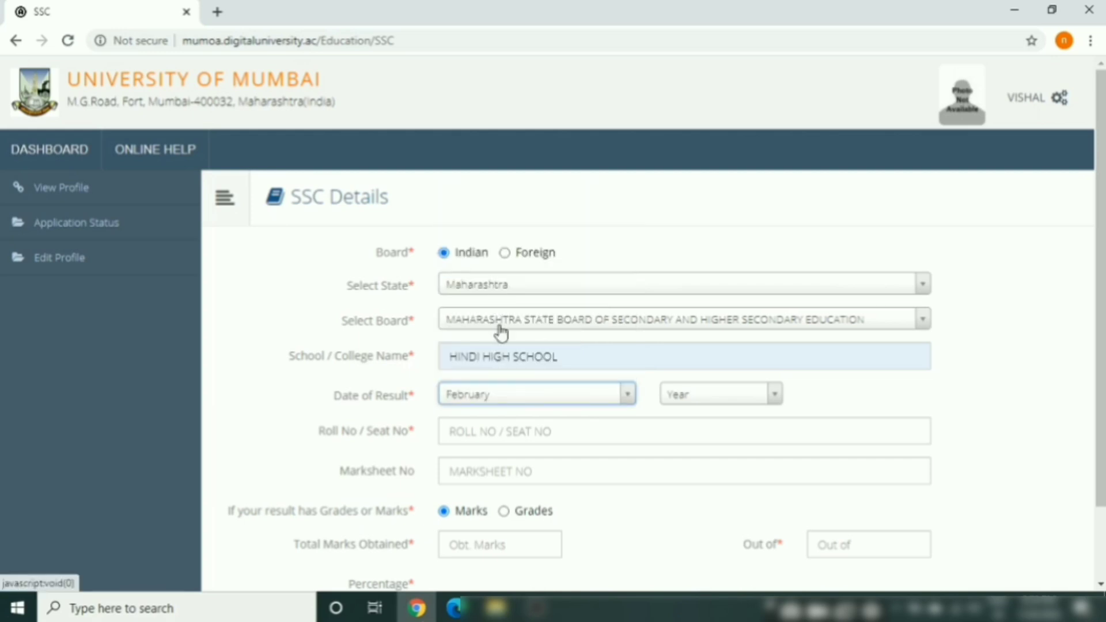
pyautogui.click(540, 400)
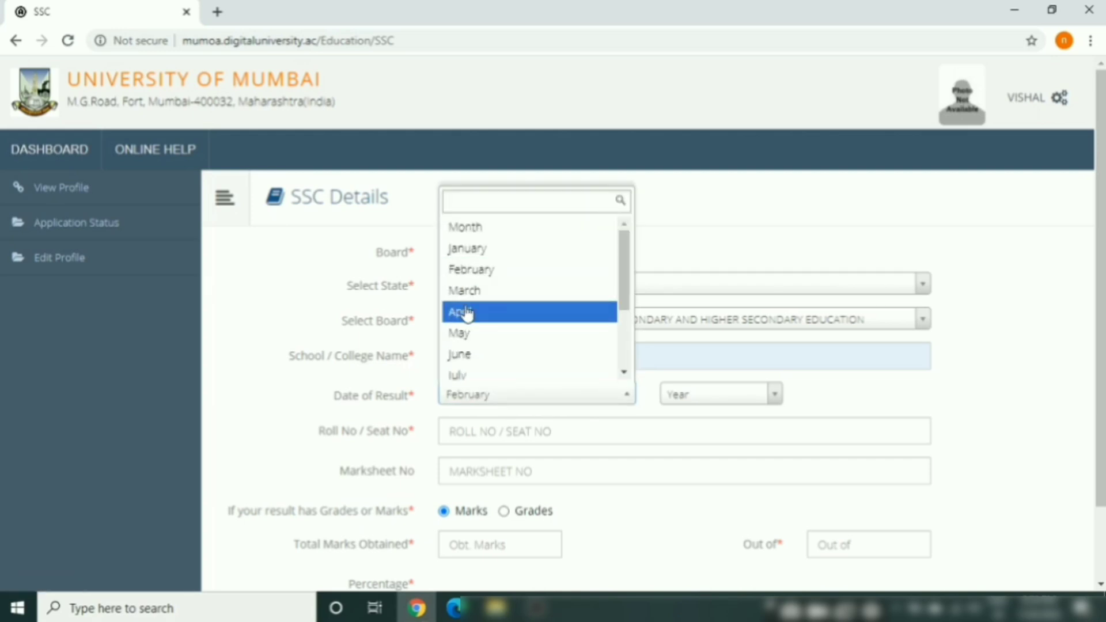
pyautogui.click(477, 291)
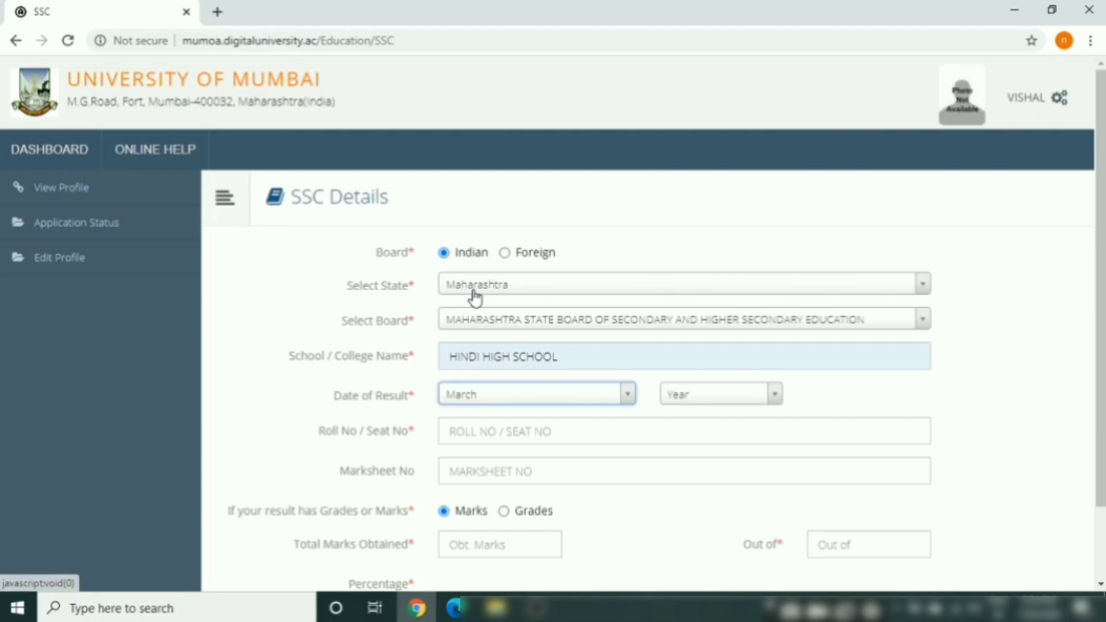
pyautogui.click(741, 400)
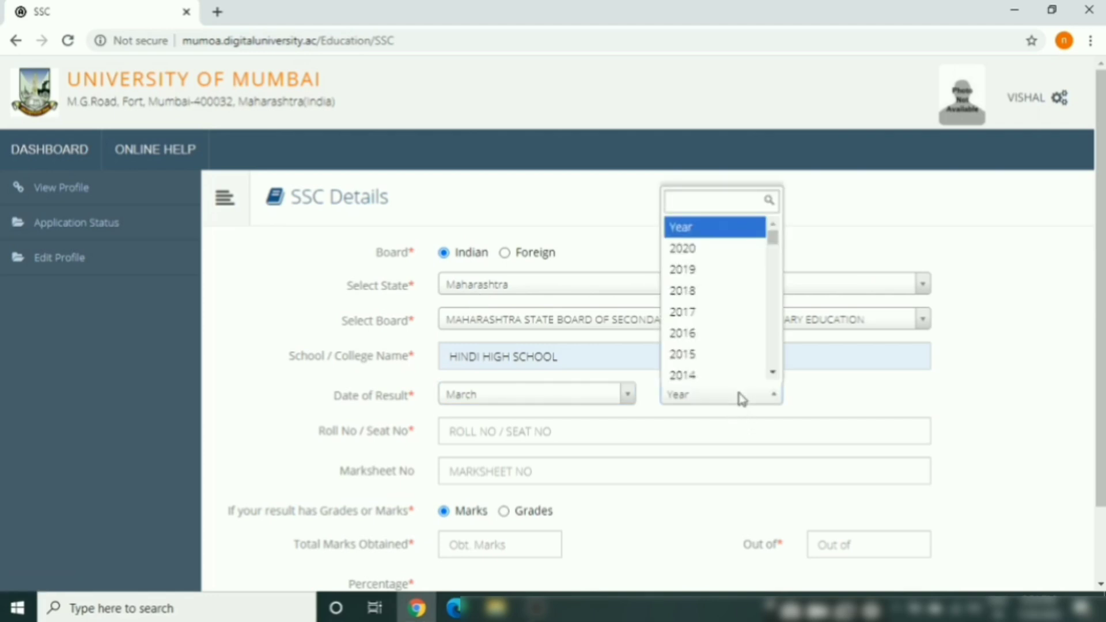
pyautogui.press('Down')
pyautogui.press('Down')
pyautogui.press('Down')
pyautogui.press('Down')
pyautogui.press('Down')
pyautogui.press('Down')
pyautogui.press('Down')
pyautogui.press('Down')
pyautogui.press('Down')
pyautogui.press('Down')
pyautogui.press('Down')
pyautogui.press('Down')
pyautogui.press('Down')
pyautogui.press('Down')
pyautogui.press('Down')
pyautogui.press('Down')
pyautogui.press('Down')
pyautogui.press('Down')
pyautogui.press('Down')
pyautogui.press('Down')
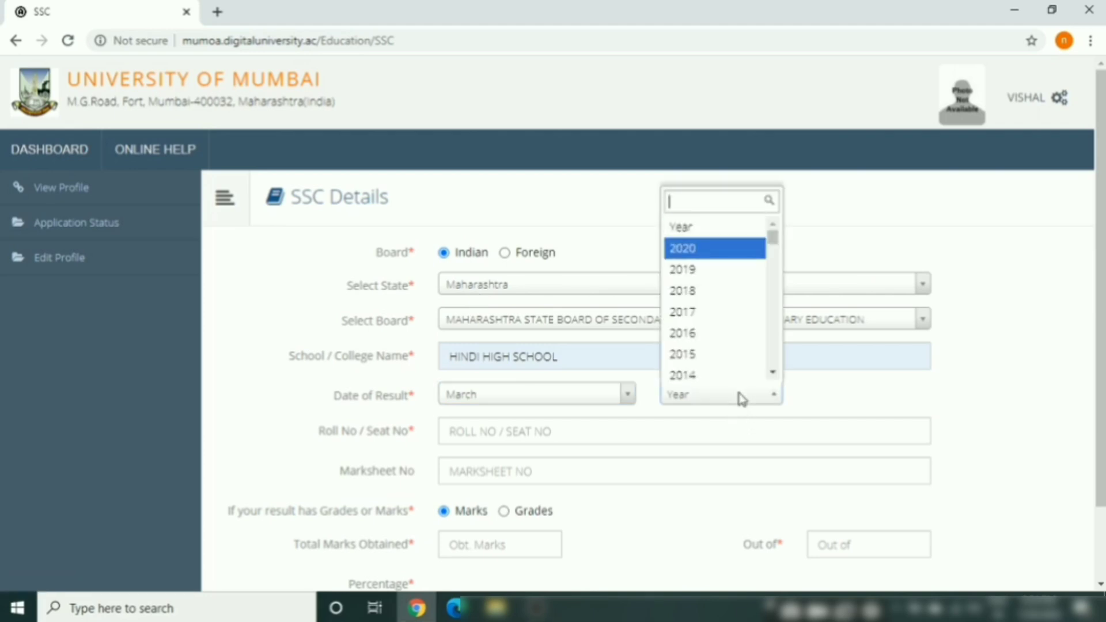
pyautogui.press('Down')
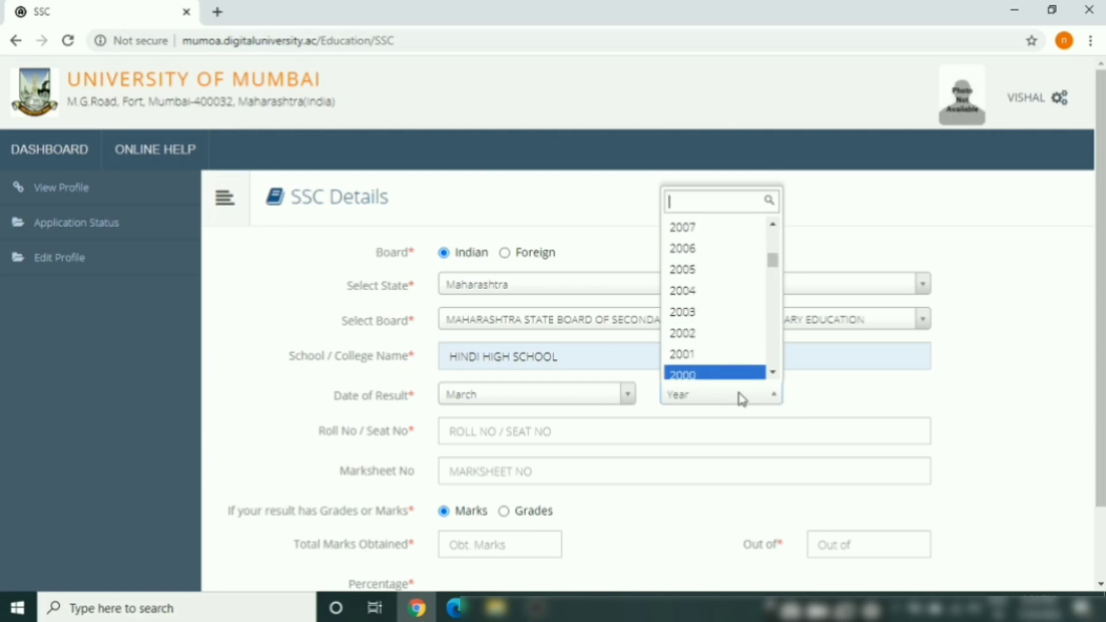
pyautogui.press('Return')
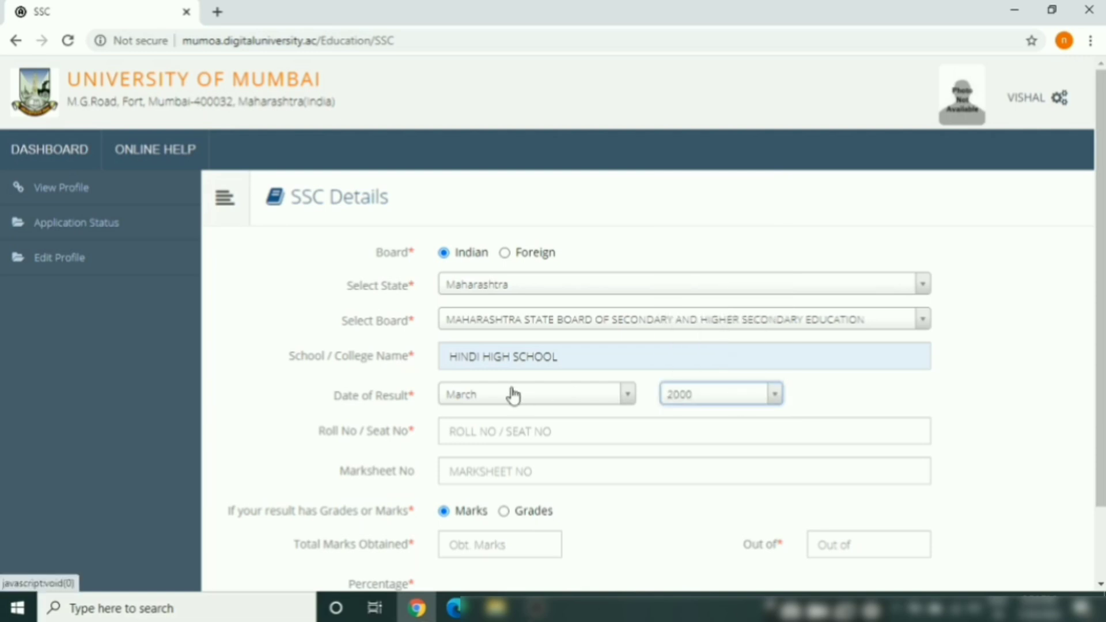
# Fill in the saved SSC roll/seat number and total marks of 363 out of 750
pyautogui.click(569, 432)
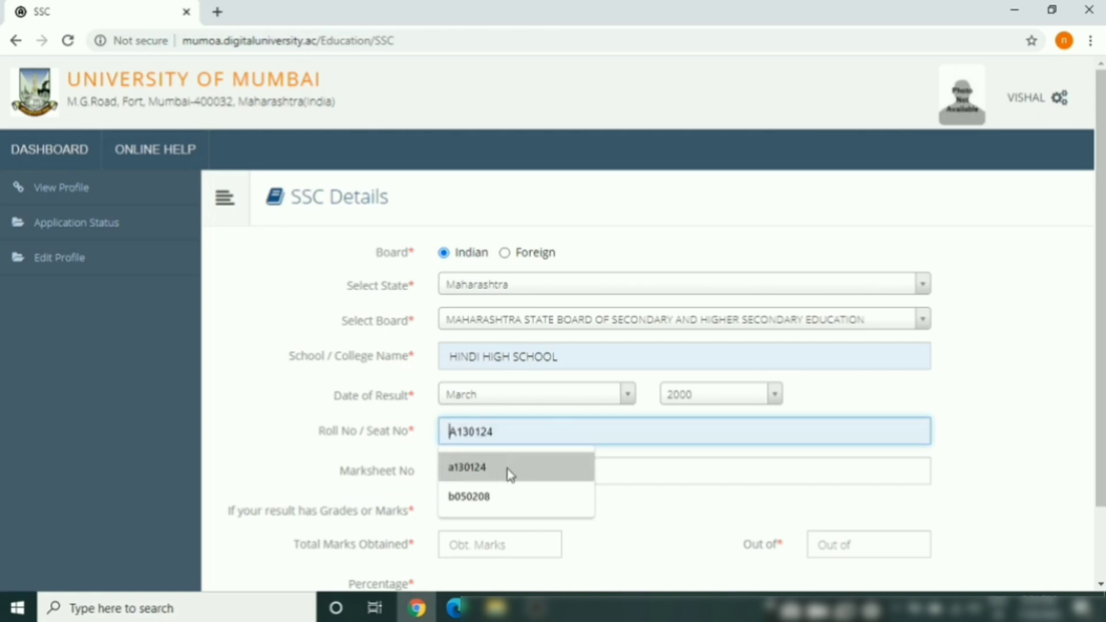
pyautogui.click(486, 496)
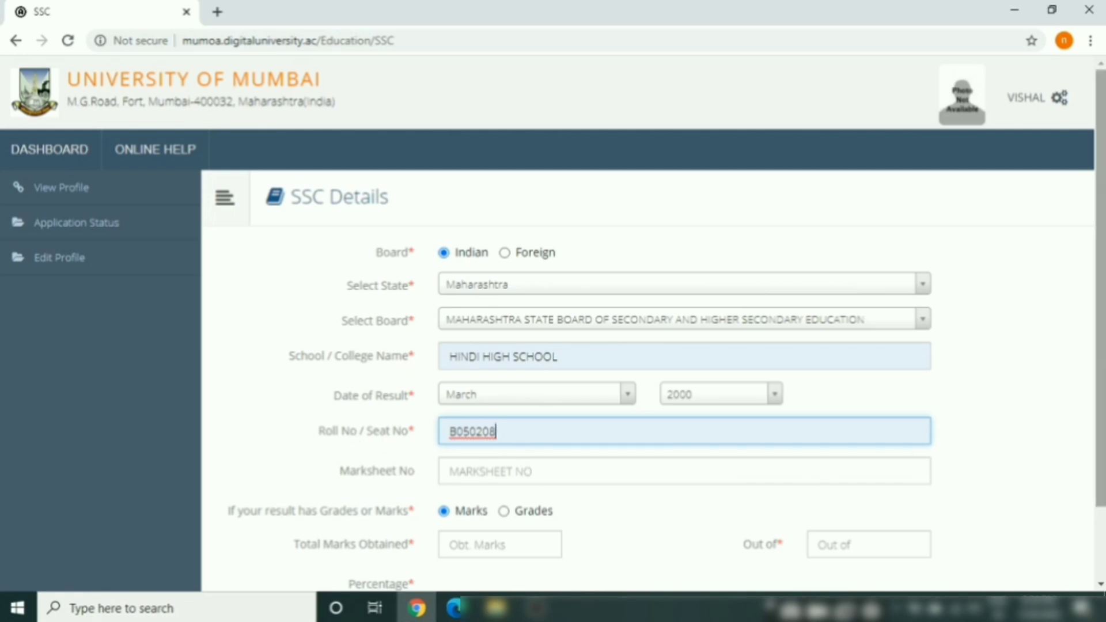
pyautogui.moveTo(1101, 369); pyautogui.dragTo(1101, 444)
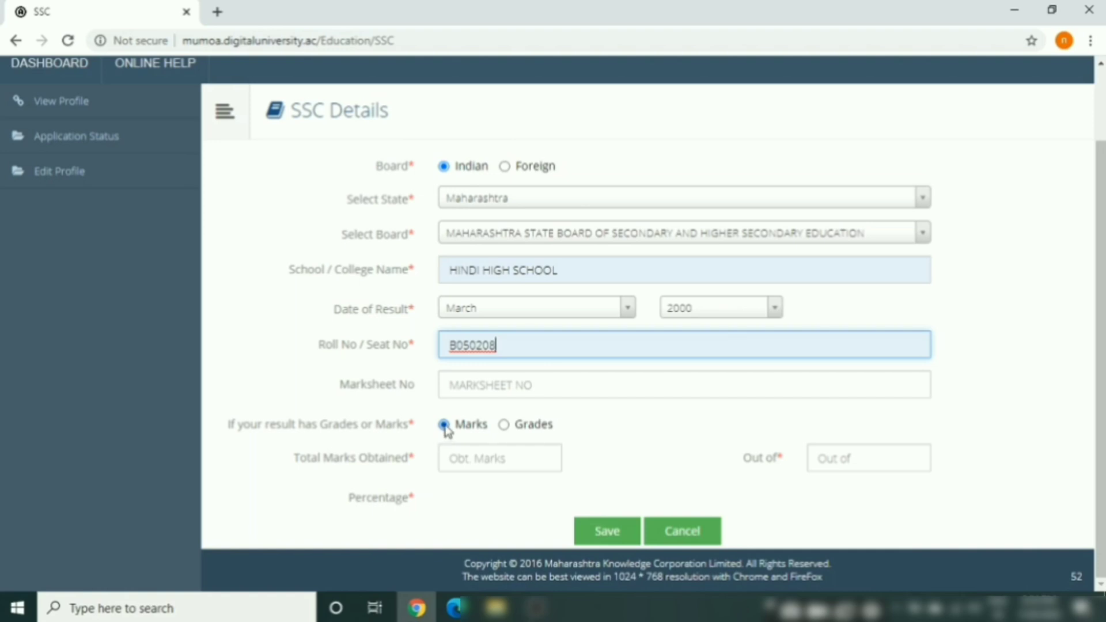
pyautogui.click(476, 461)
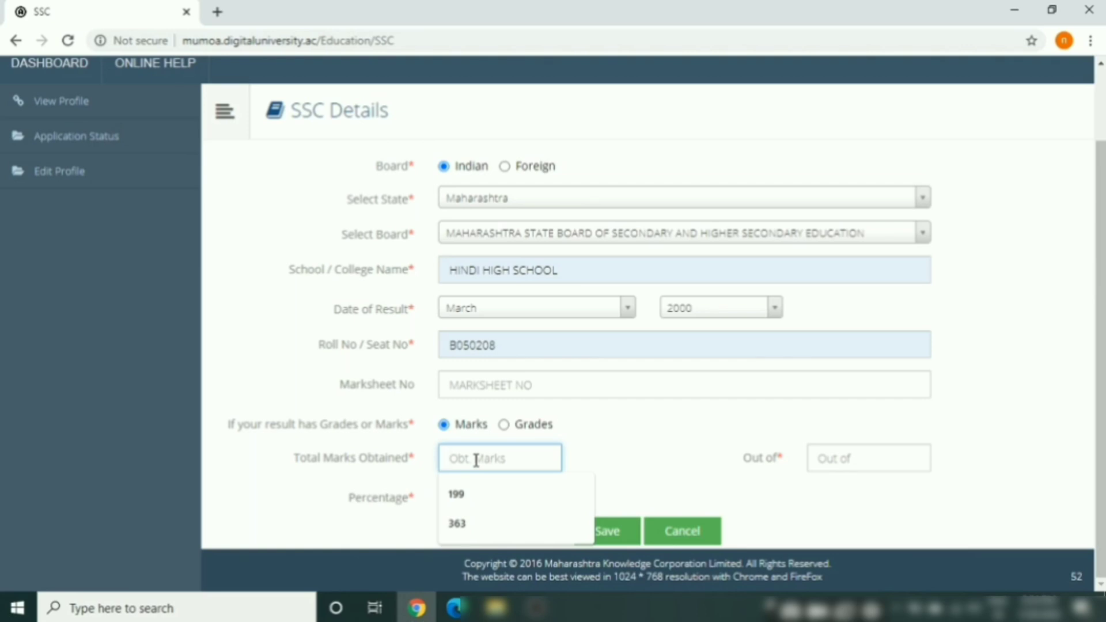
pyautogui.click(461, 524)
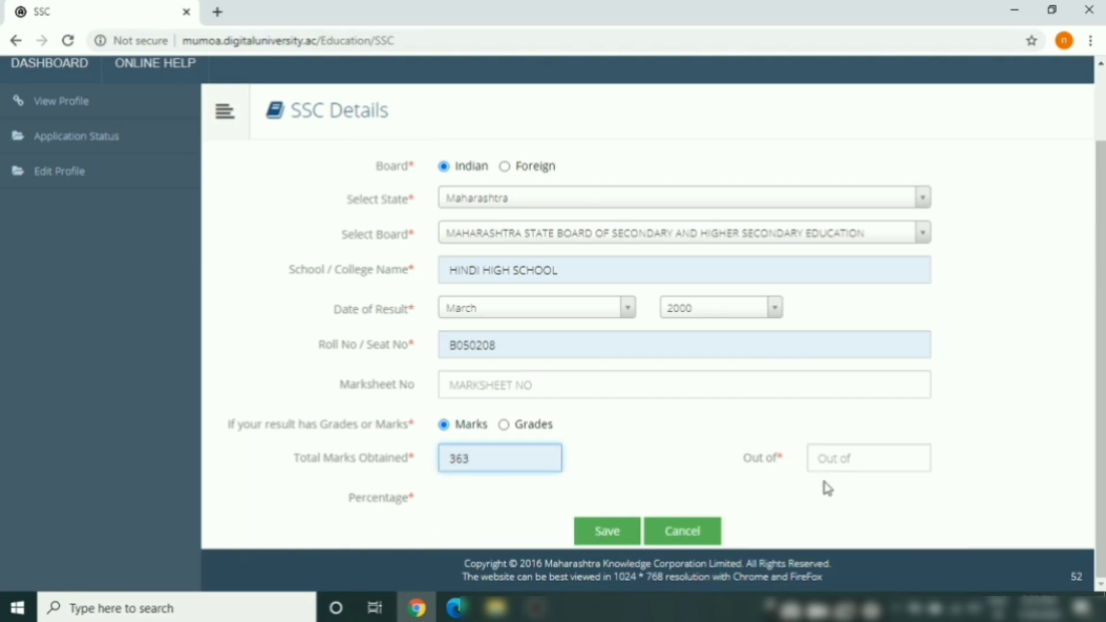
pyautogui.click(851, 454)
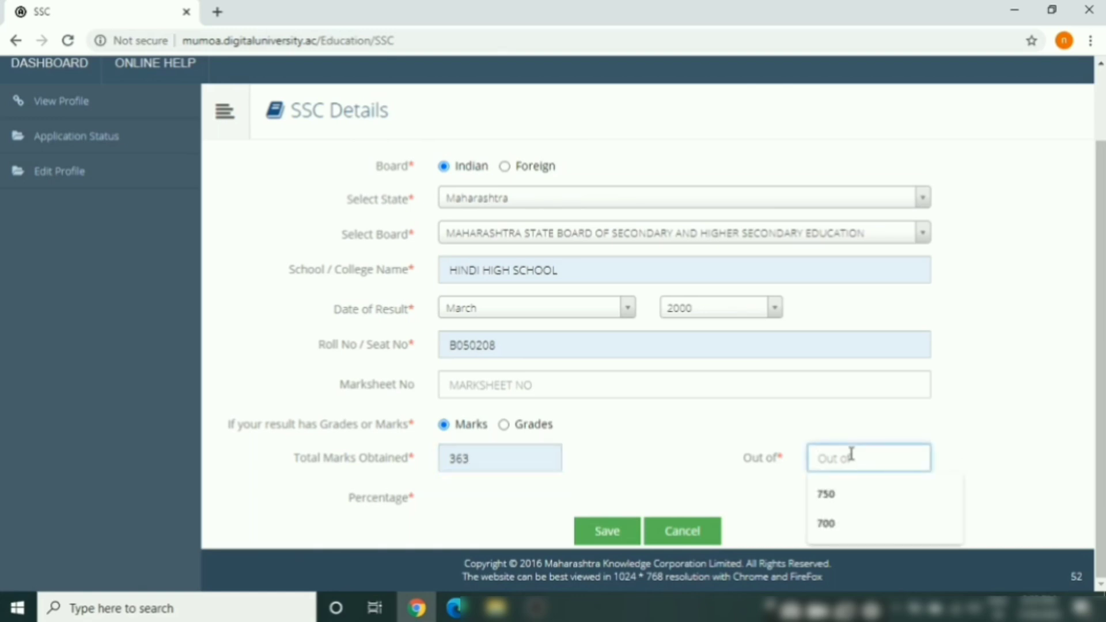
pyautogui.click(835, 494)
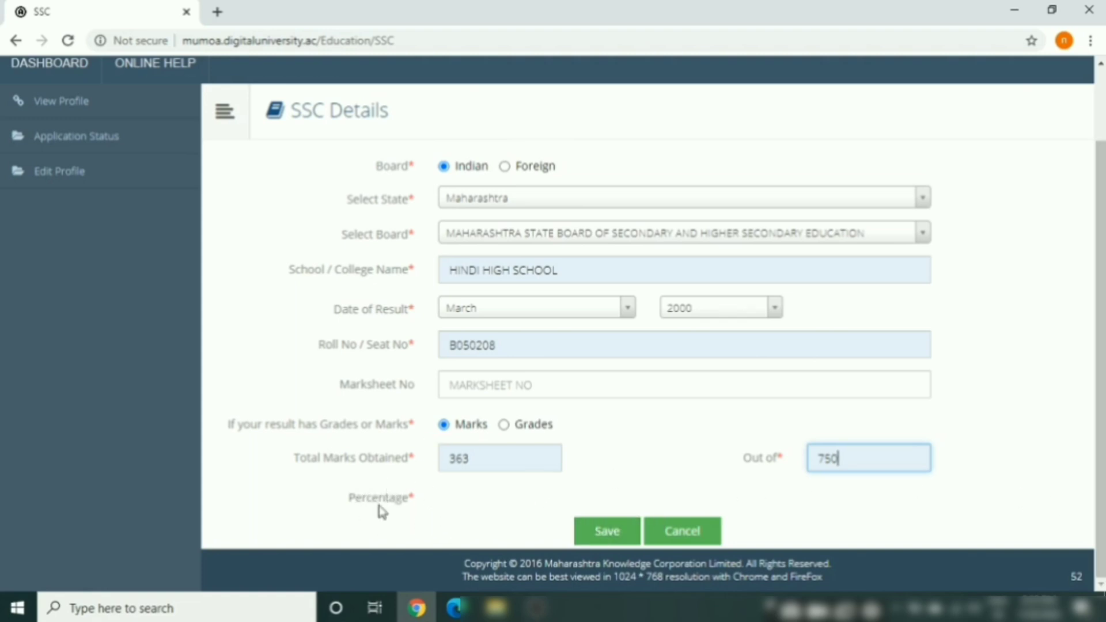
# Save the SSC details and start adding the HSC/Std 12th qualification
pyautogui.click(603, 540)
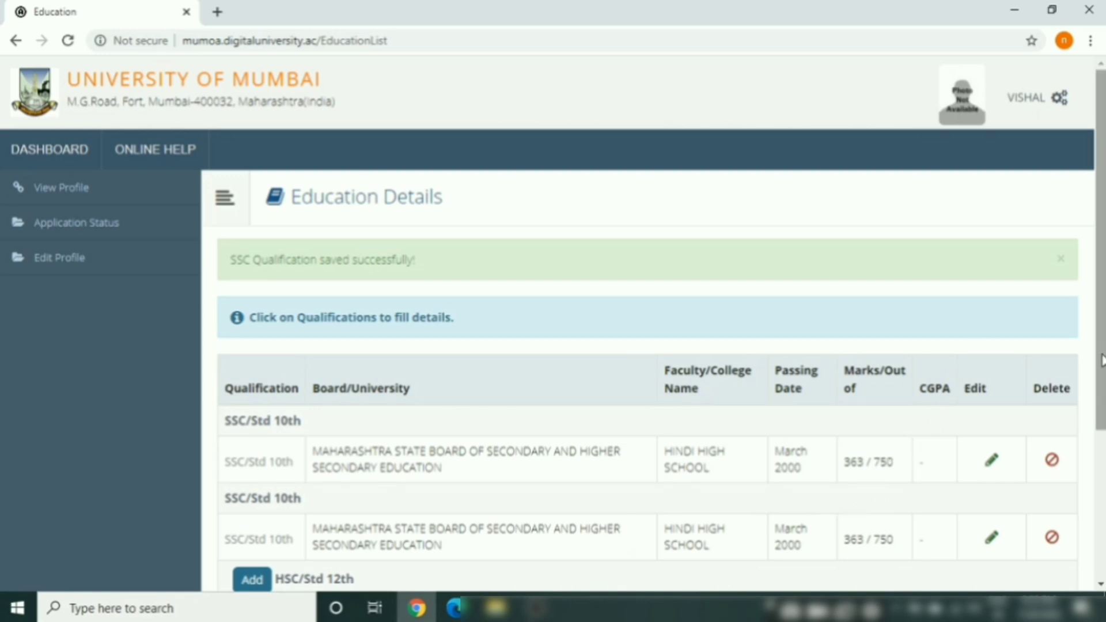
pyautogui.moveTo(1100, 360); pyautogui.dragTo(1099, 493)
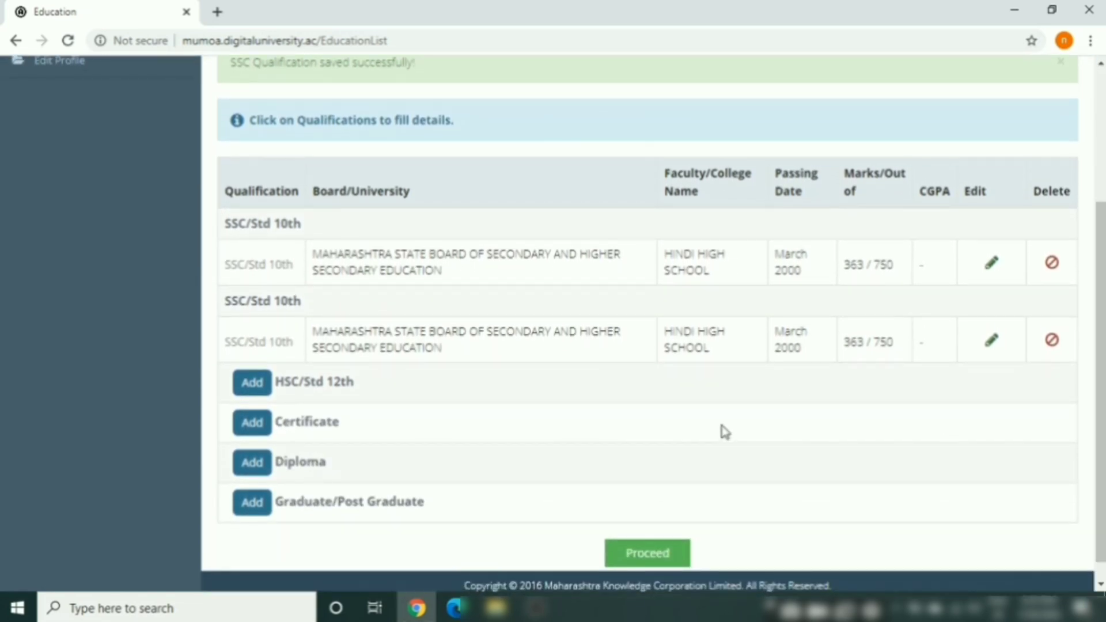
pyautogui.click(248, 387)
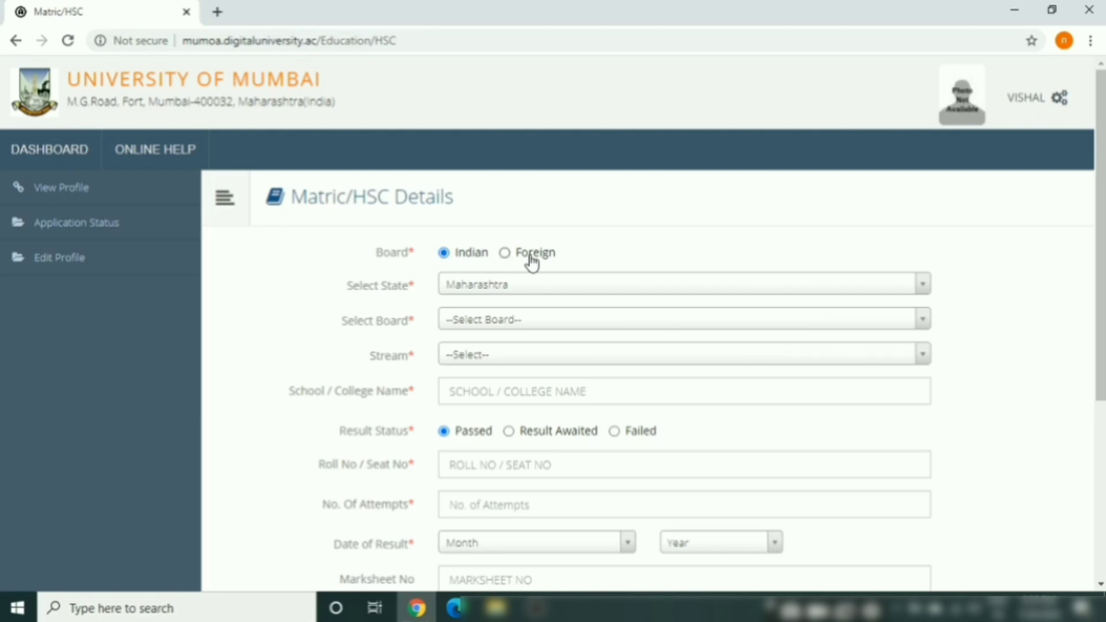
# Set the HSC board to Maharashtra State Board, stream Commerce, college RAMNIRANJAN JHUNJHUNWALA COLLEGE
pyautogui.click(502, 325)
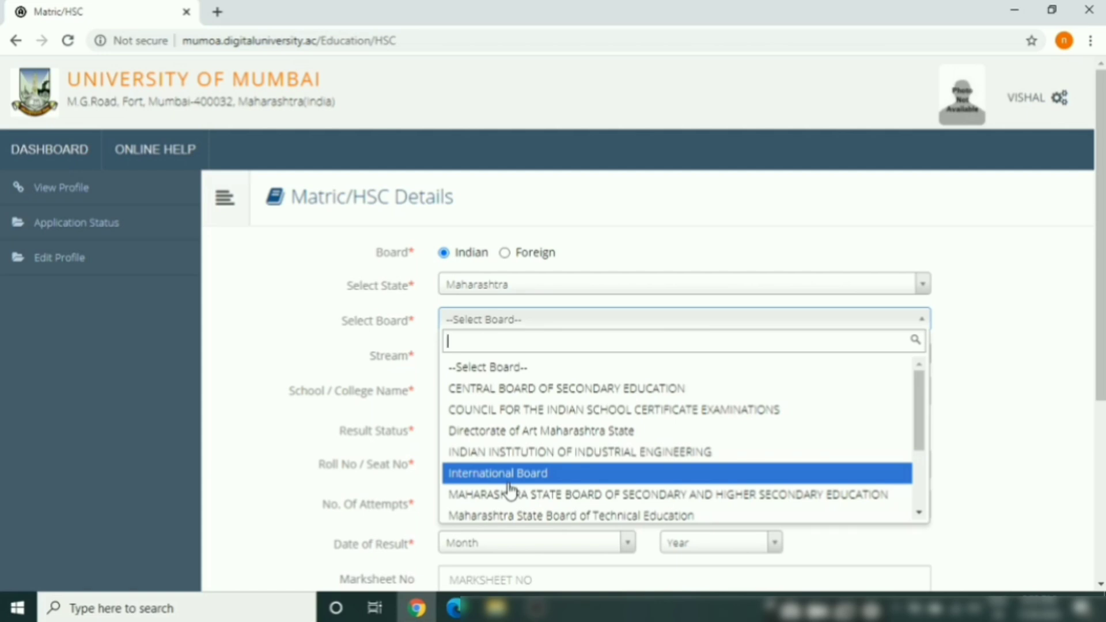
pyautogui.click(510, 494)
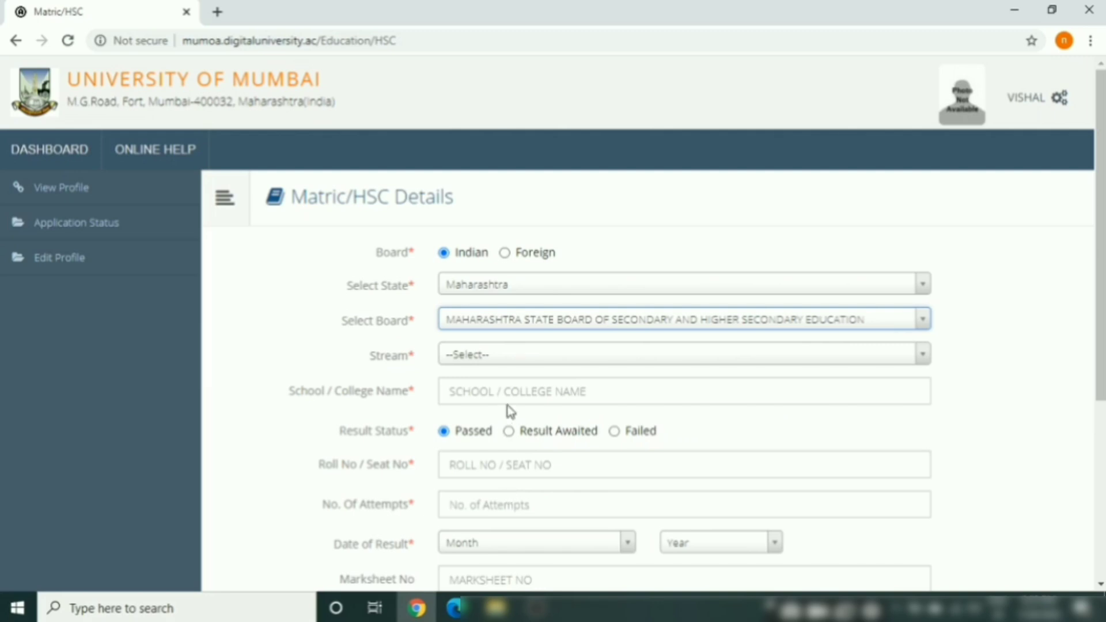
pyautogui.click(553, 353)
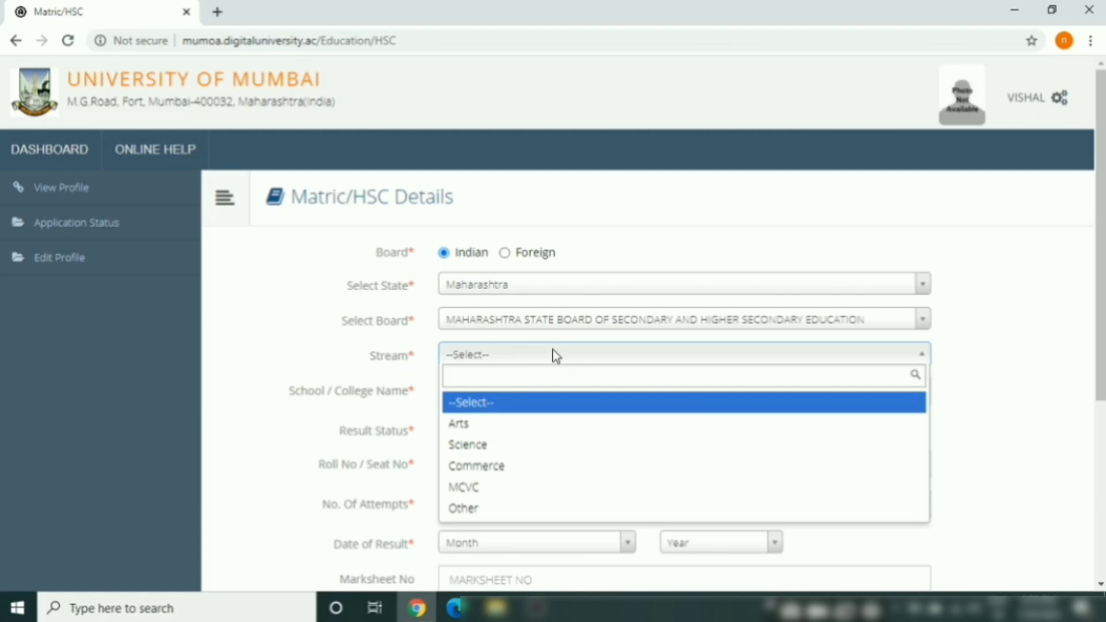
pyautogui.click(493, 464)
pyautogui.click(533, 392)
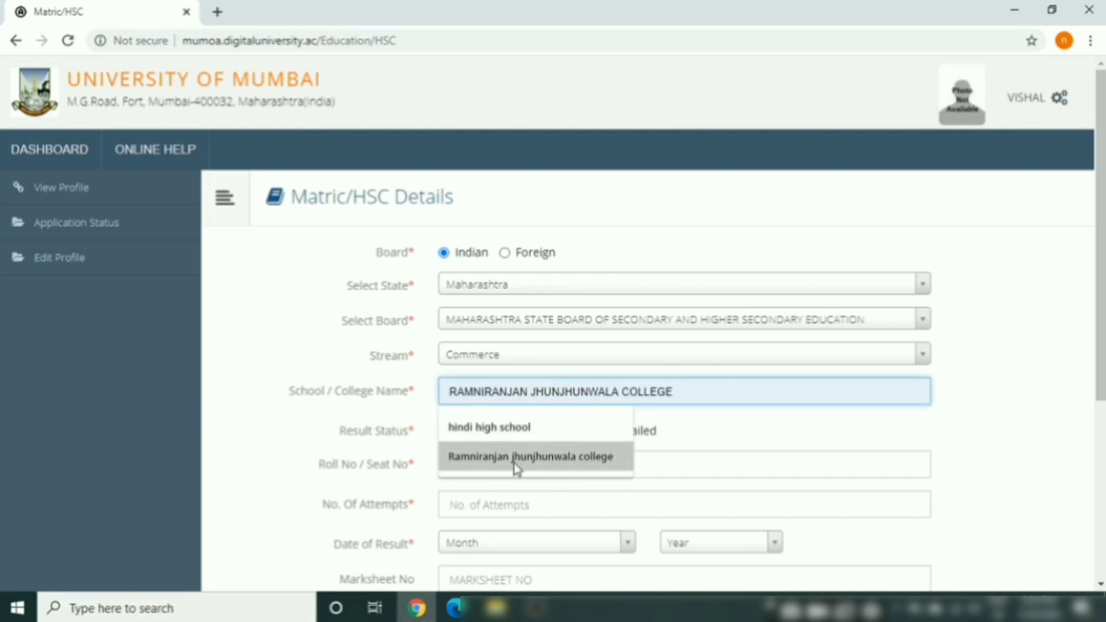
pyautogui.click(514, 461)
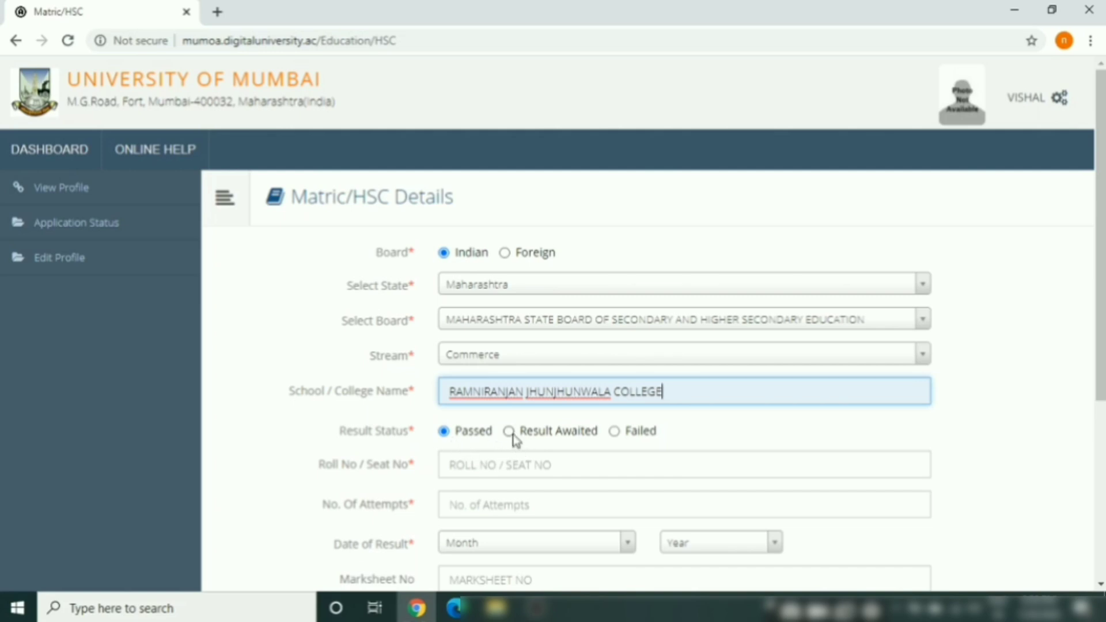
# Mark the HSC result as Failed, fill in the saved seat number and 1 attempt
pyautogui.click(615, 433)
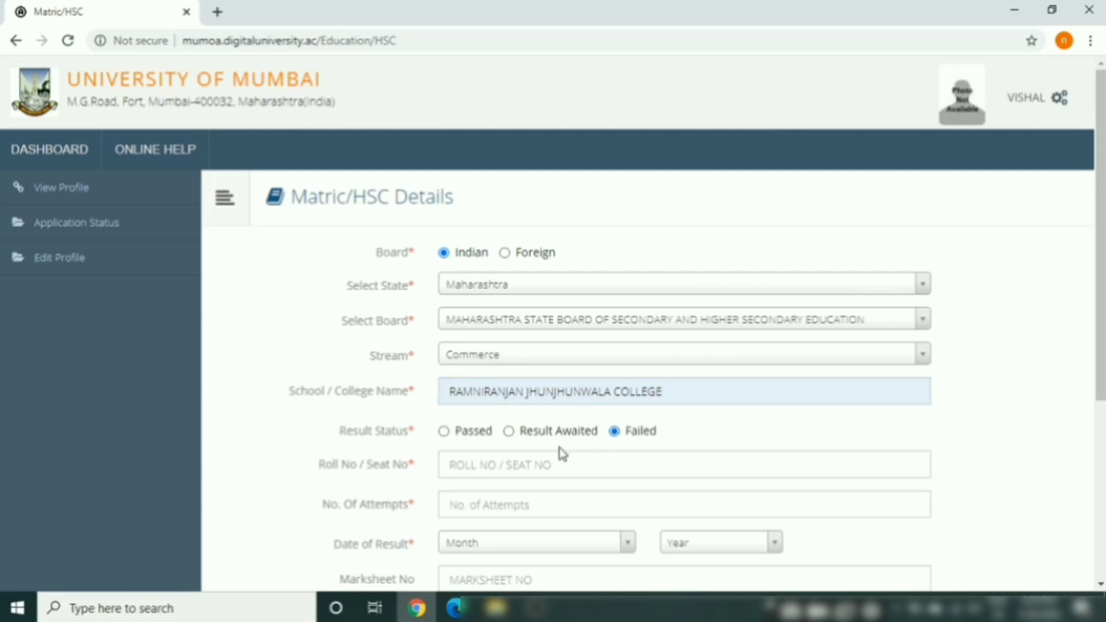
pyautogui.click(522, 465)
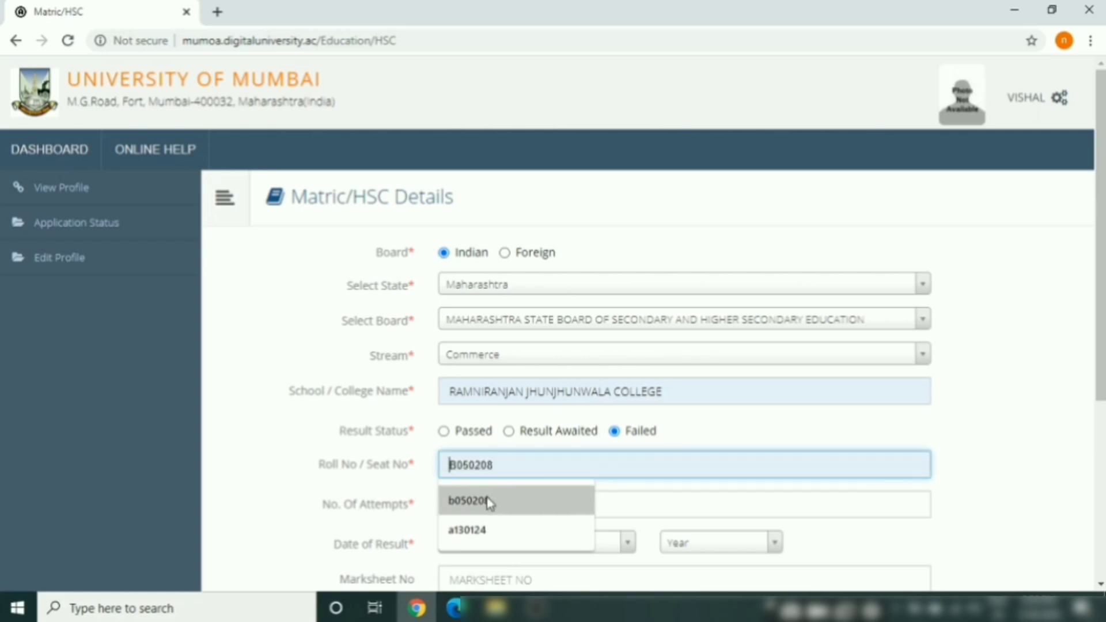
pyautogui.click(472, 531)
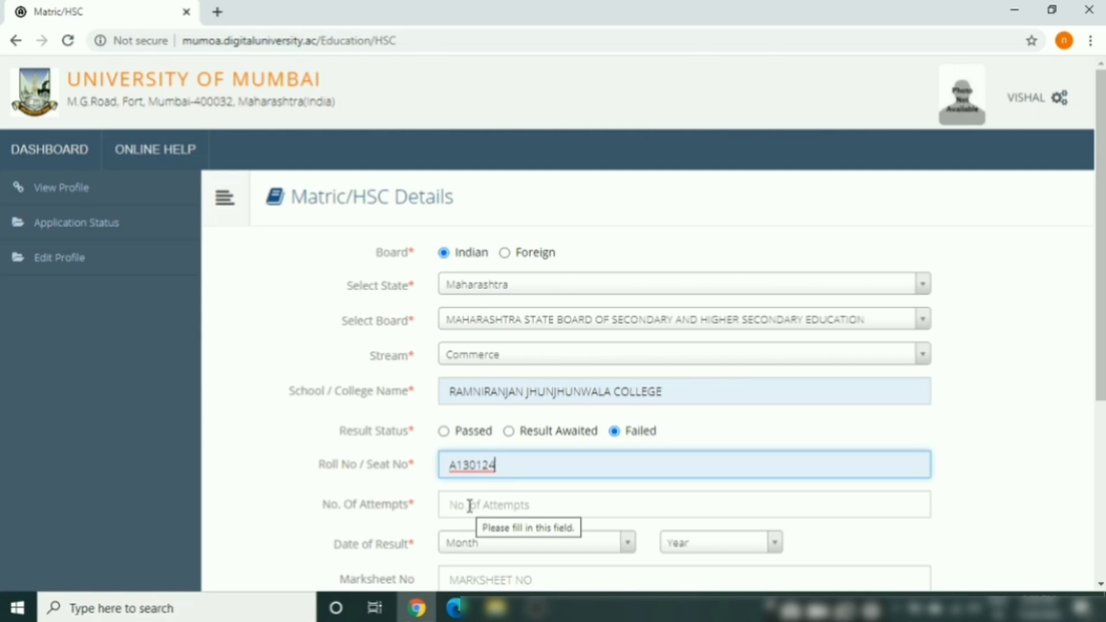
pyautogui.click(469, 506)
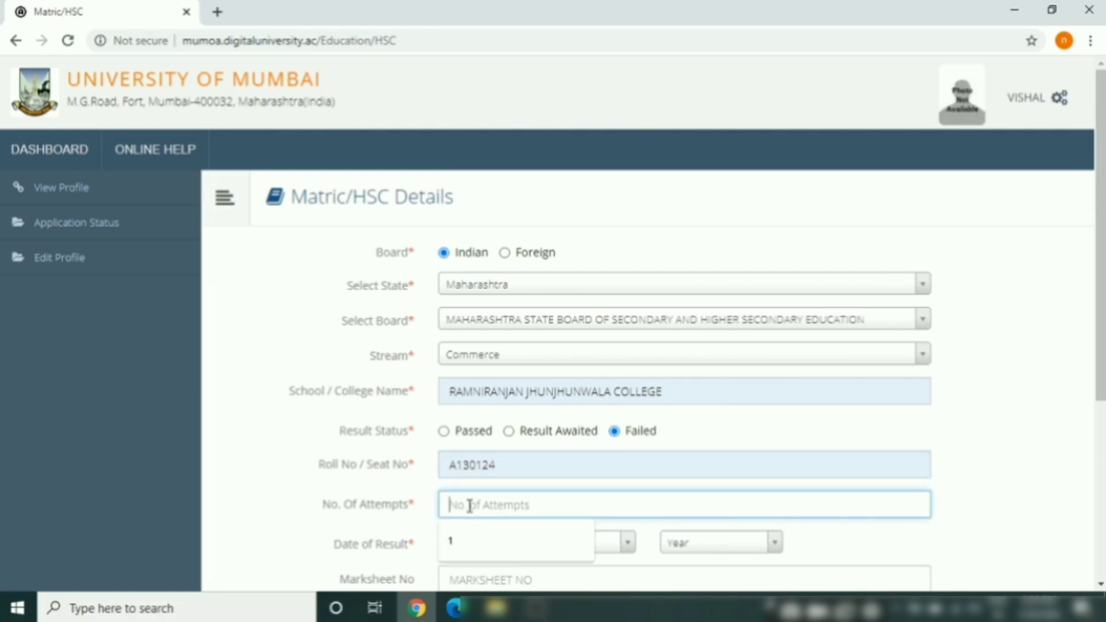
pyautogui.click(455, 542)
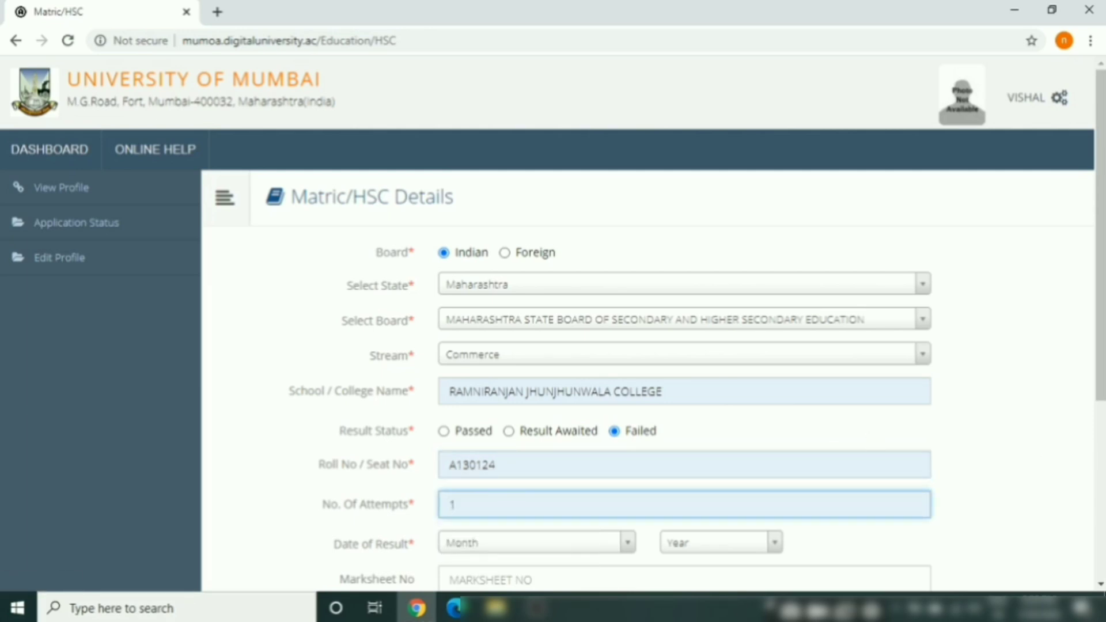
pyautogui.moveTo(1102, 386); pyautogui.dragTo(1102, 517)
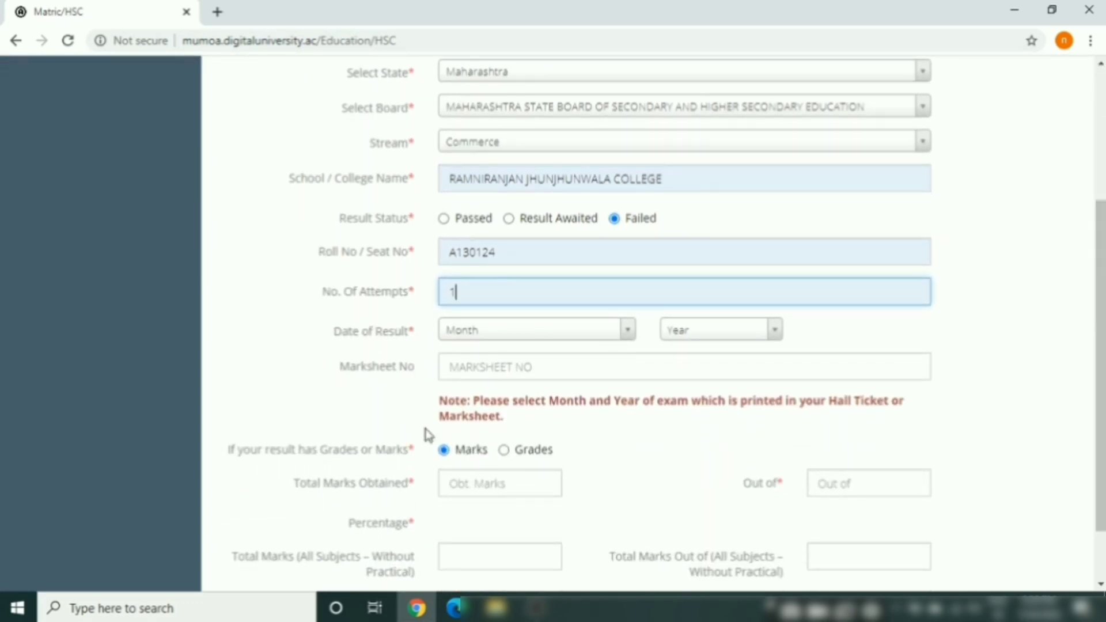
# Set the HSC date of result to February 2002
pyautogui.click(490, 332)
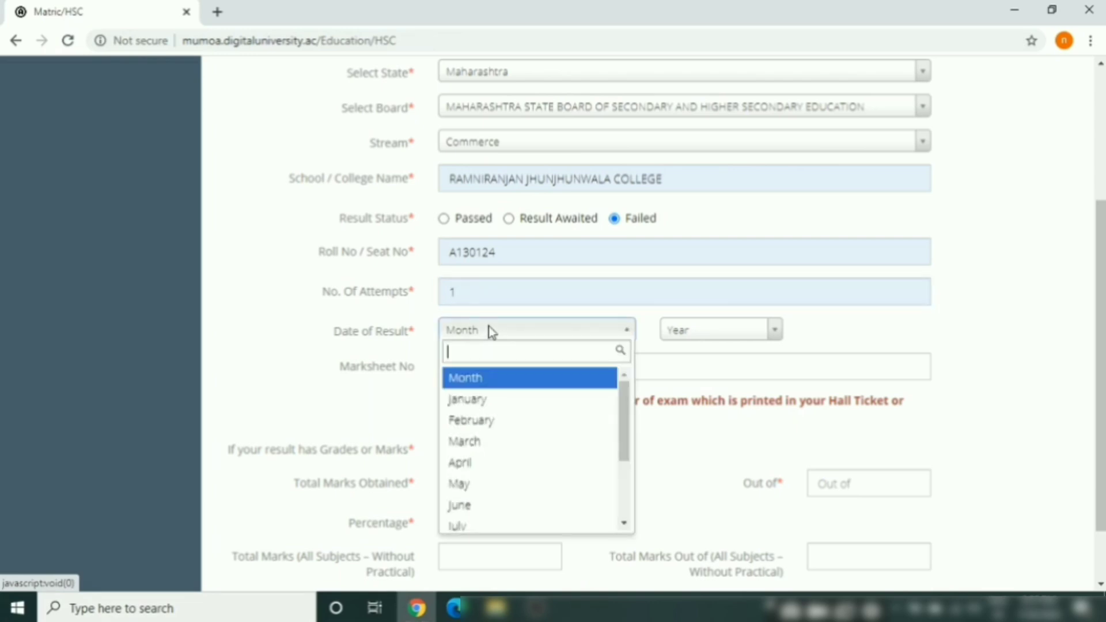
pyautogui.click(466, 425)
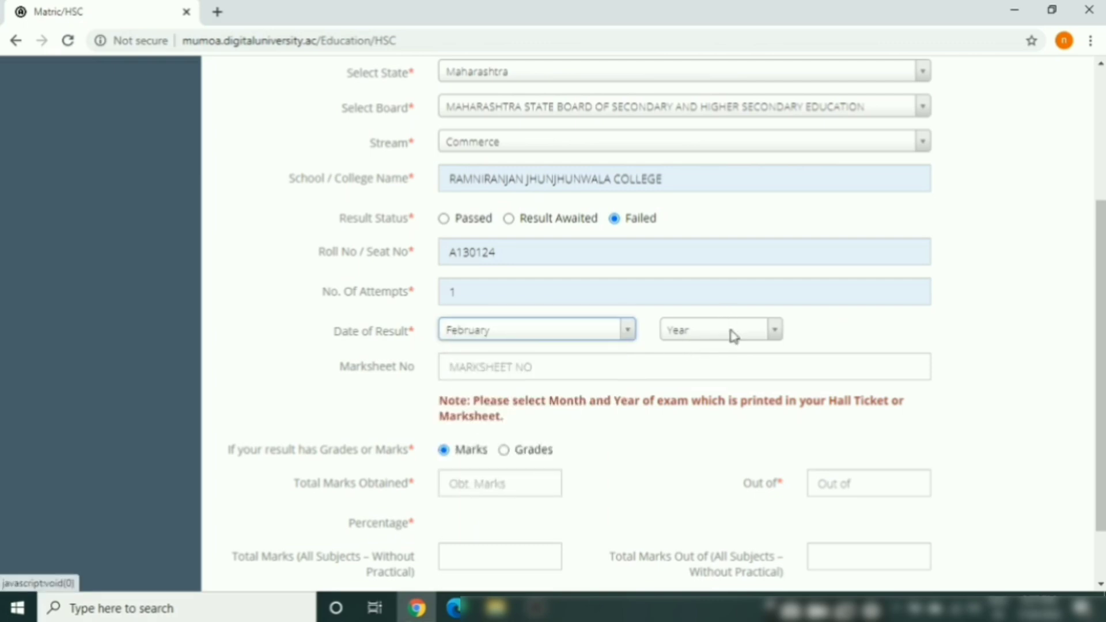
pyautogui.click(733, 337)
pyautogui.click(774, 420)
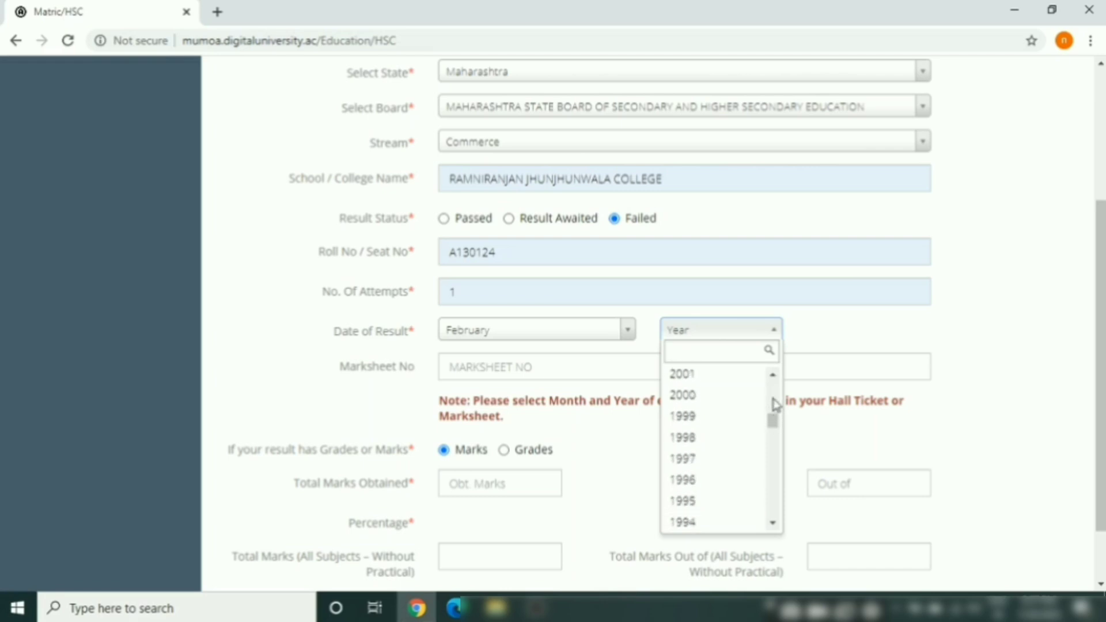
pyautogui.moveTo(775, 429); pyautogui.dragTo(772, 415)
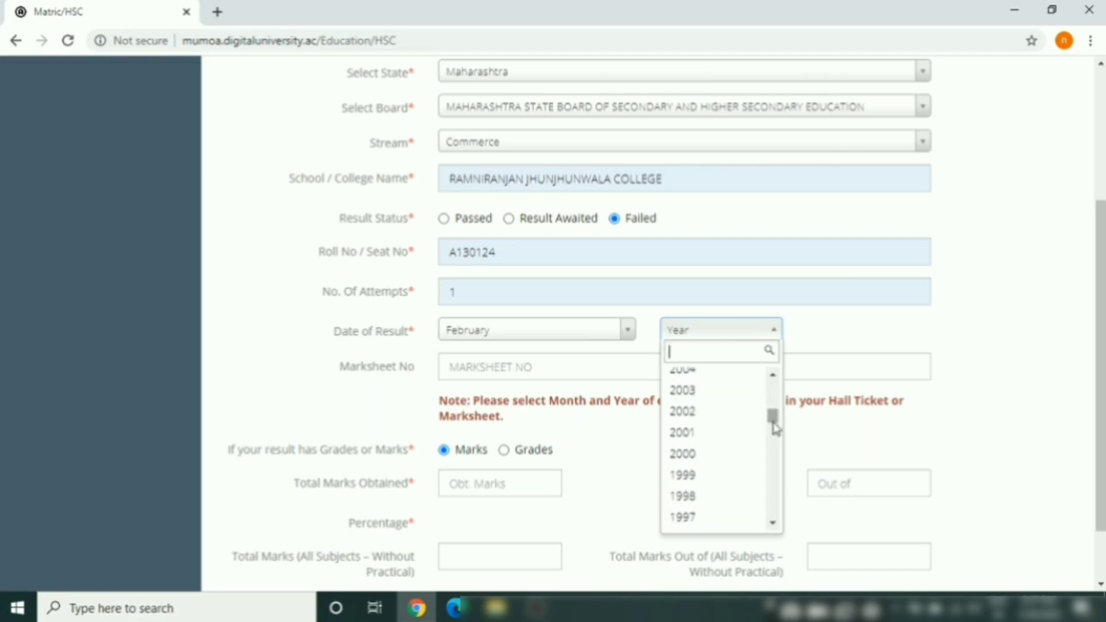
pyautogui.click(715, 413)
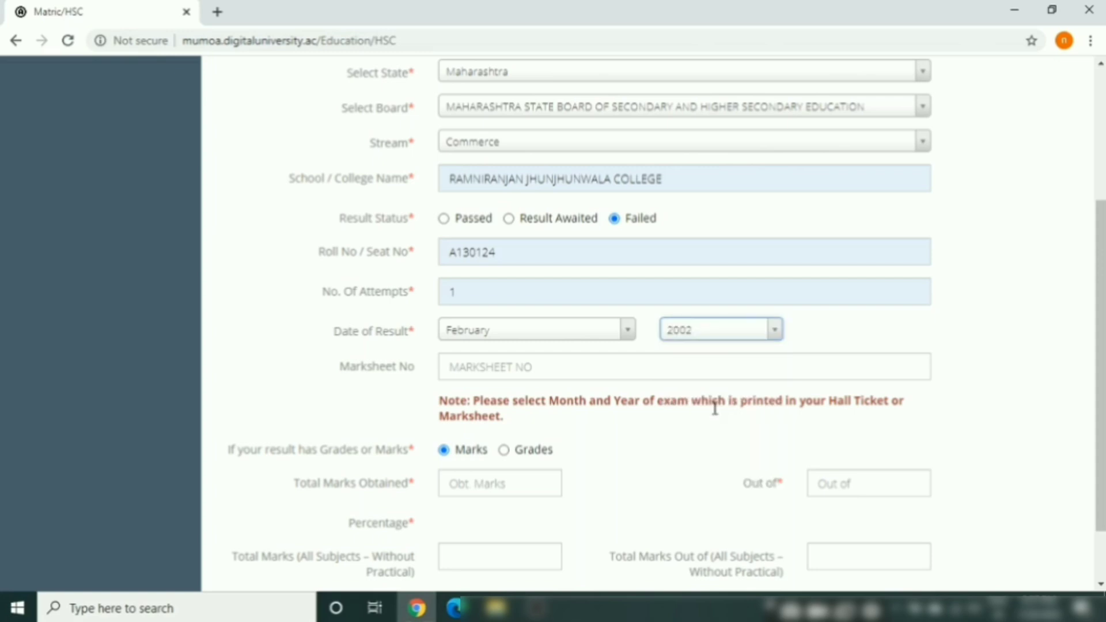
# Enter HSC marks of 199 out of 600 and save the qualification
pyautogui.click(486, 371)
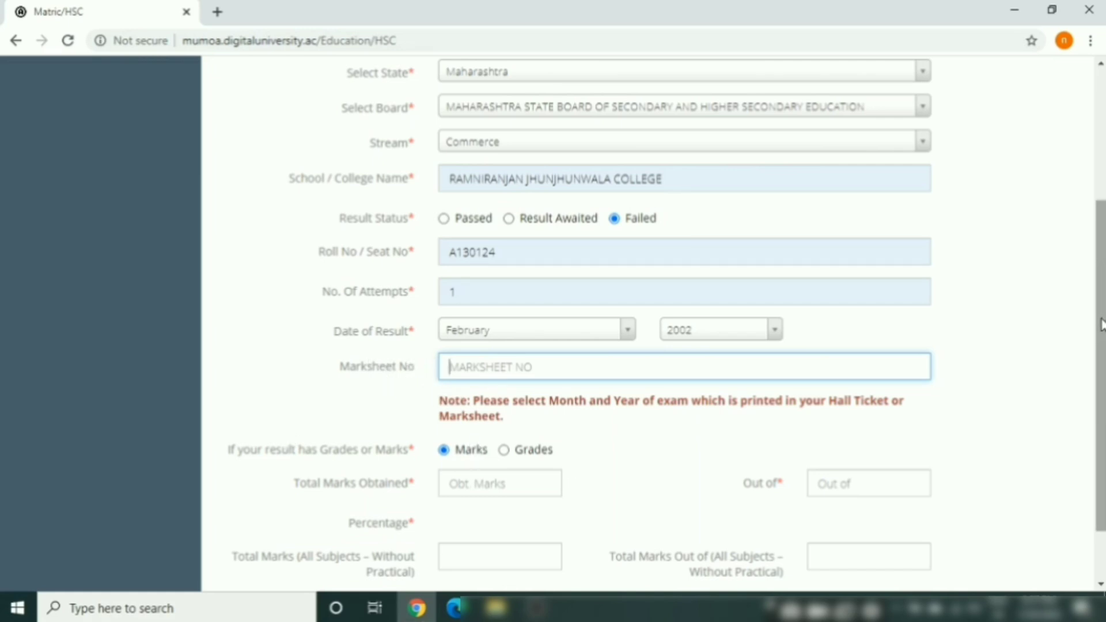
pyautogui.moveTo(1103, 324); pyautogui.dragTo(1102, 377)
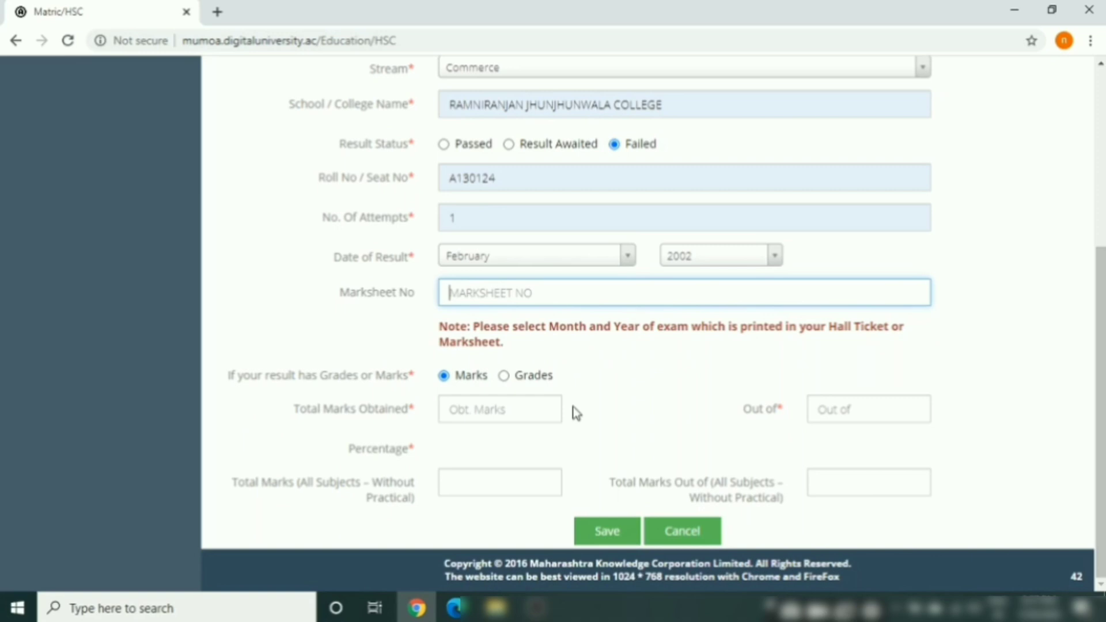
pyautogui.click(519, 411)
pyautogui.write('1')
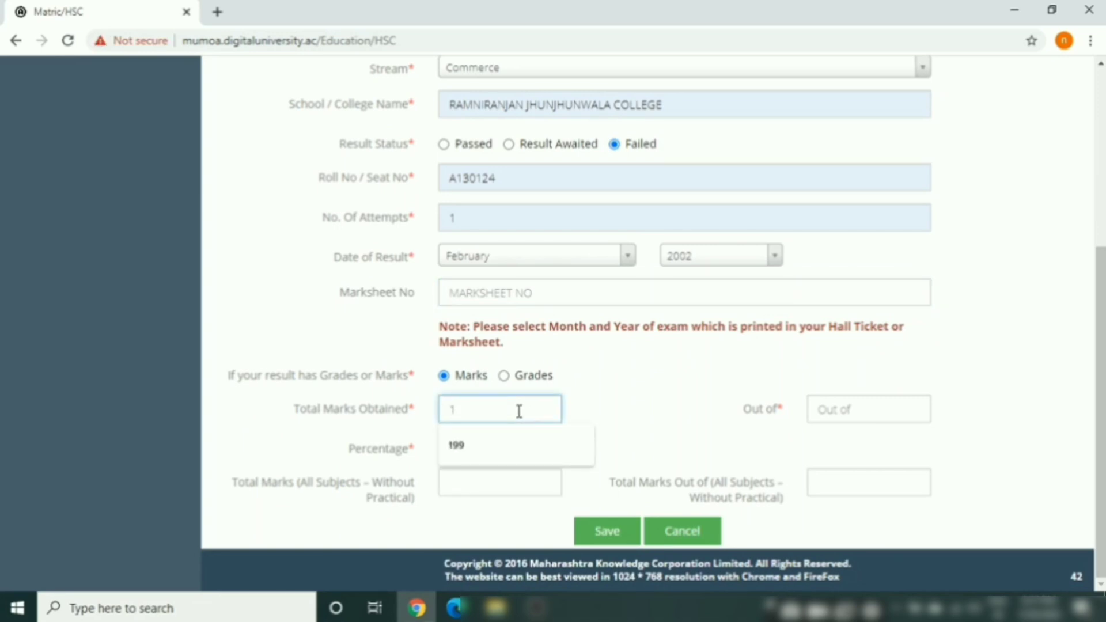
pyautogui.write('99')
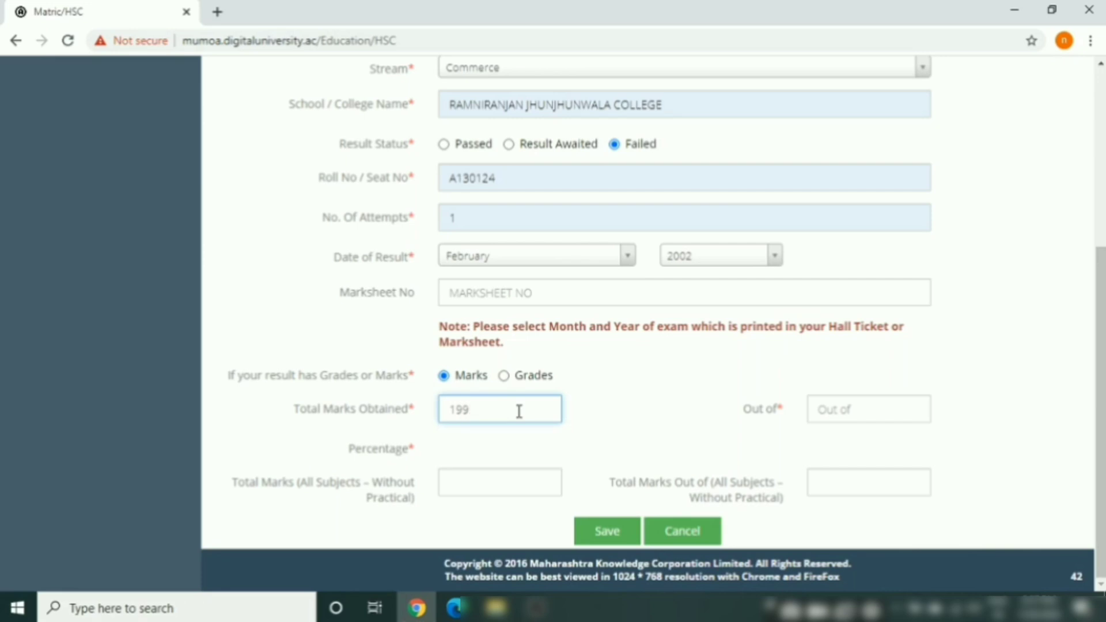
pyautogui.click(851, 408)
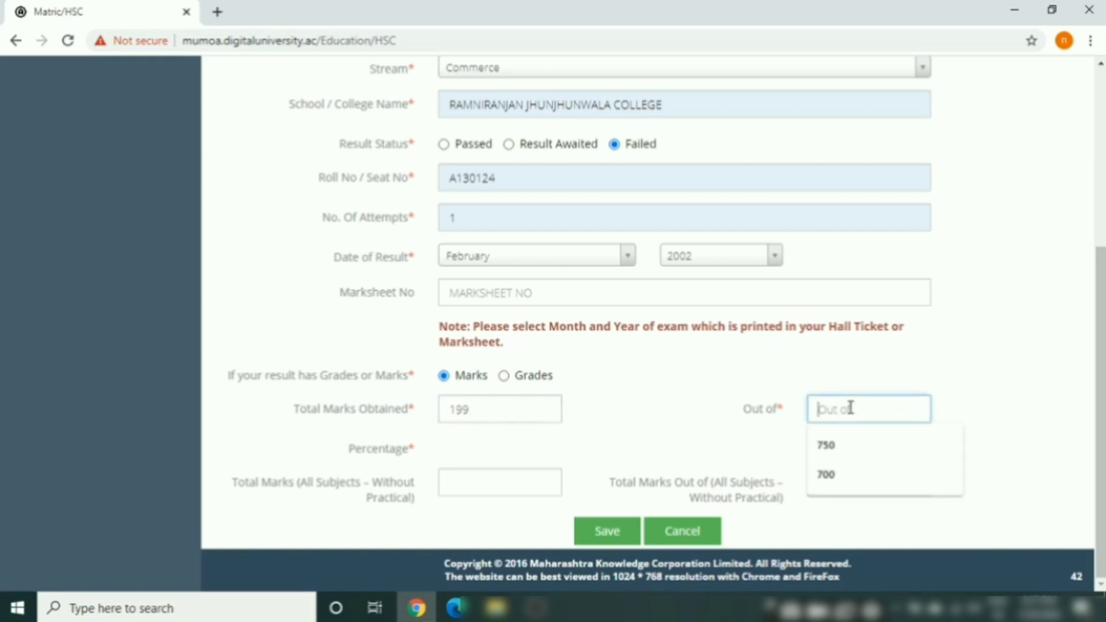
pyautogui.write('600')
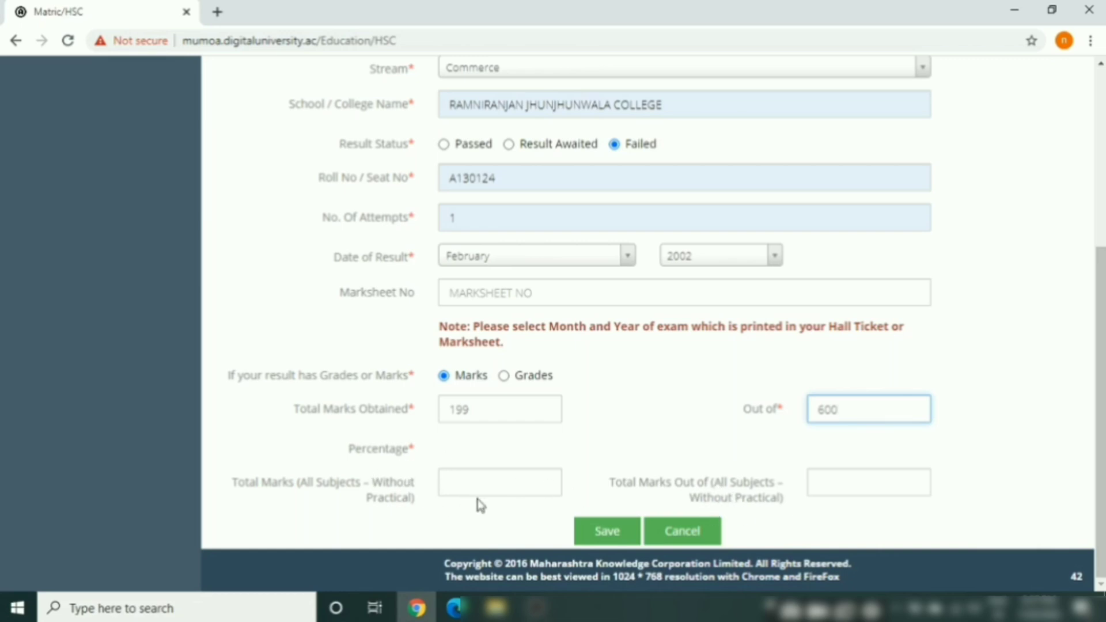
pyautogui.click(605, 533)
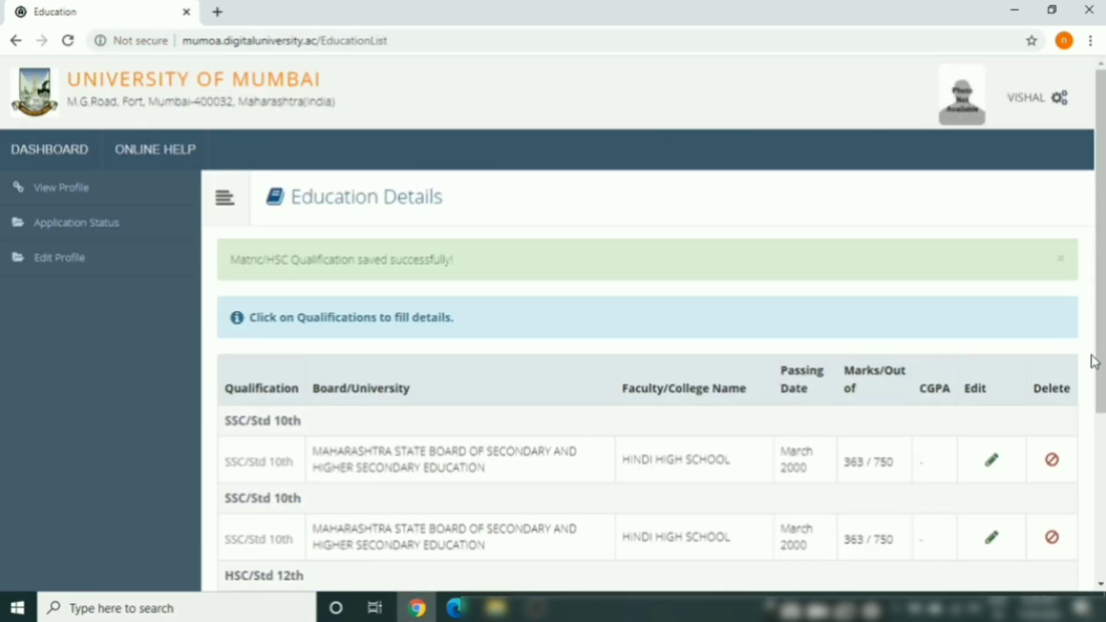
# Scroll to the end of the Education Details list and proceed to Reservation Details
pyautogui.moveTo(1100, 366); pyautogui.dragTo(1101, 531)
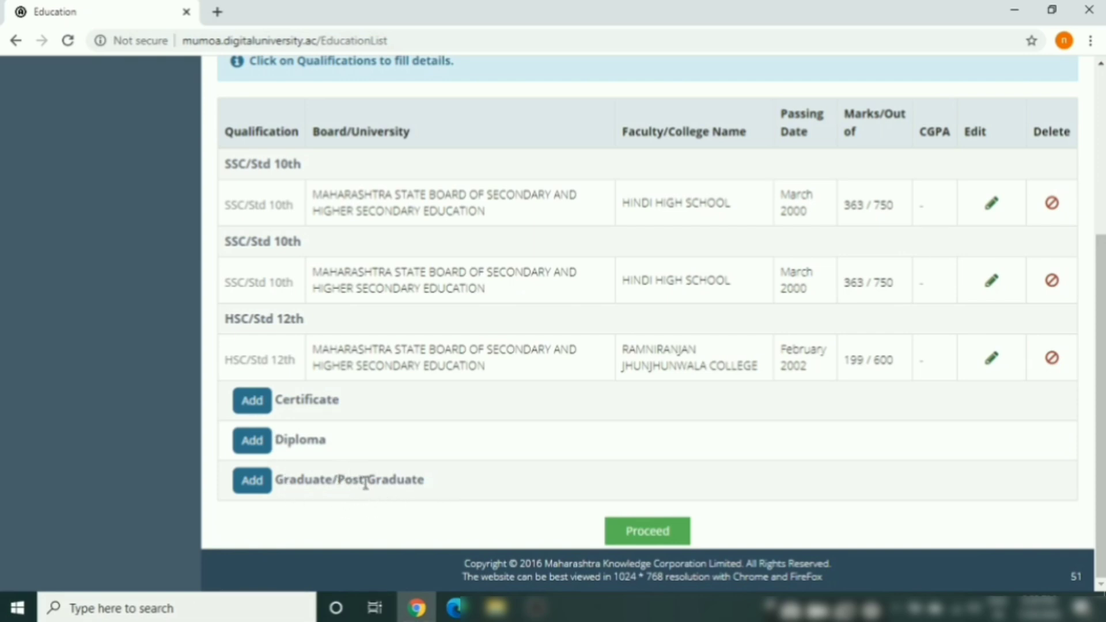
pyautogui.click(638, 537)
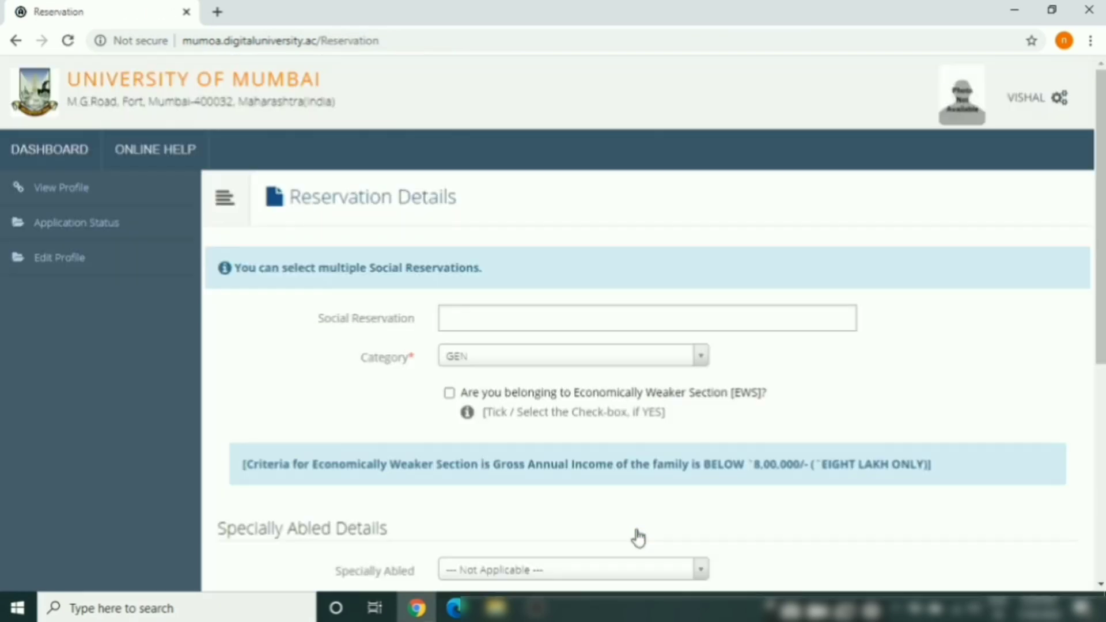
pyautogui.click(473, 324)
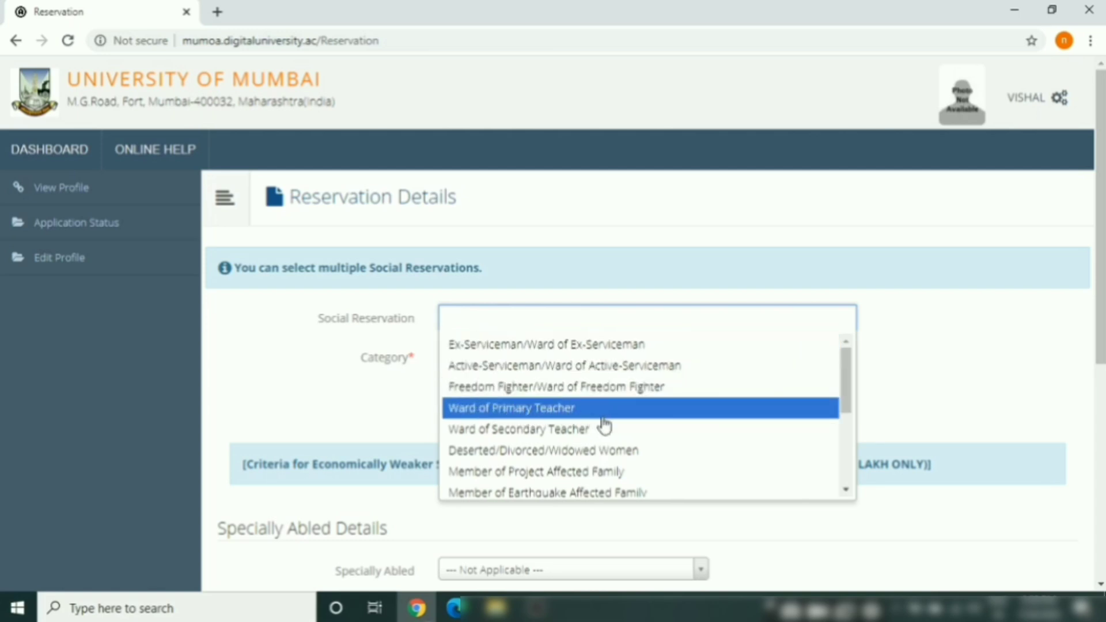
pyautogui.moveTo(846, 391); pyautogui.dragTo(847, 463)
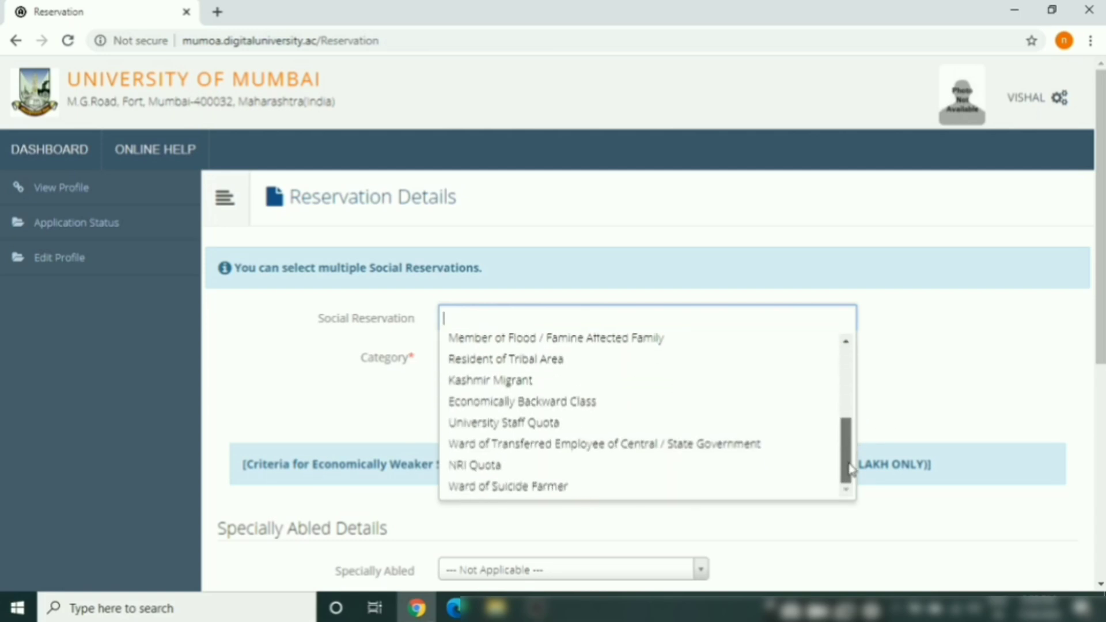
pyautogui.click(982, 324)
pyautogui.click(524, 360)
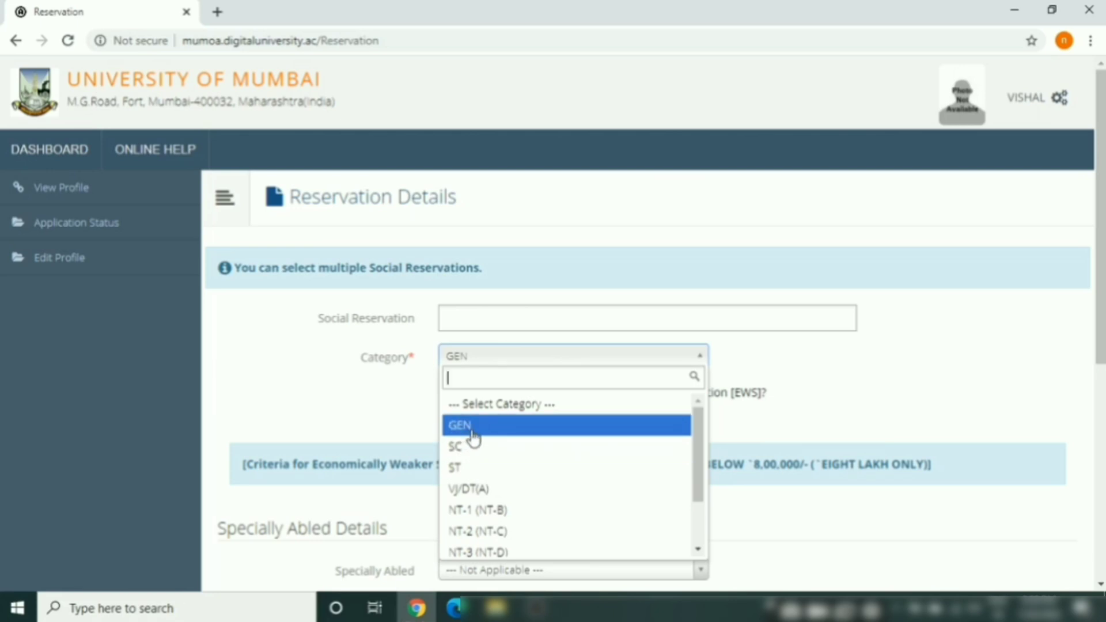
pyautogui.click(474, 427)
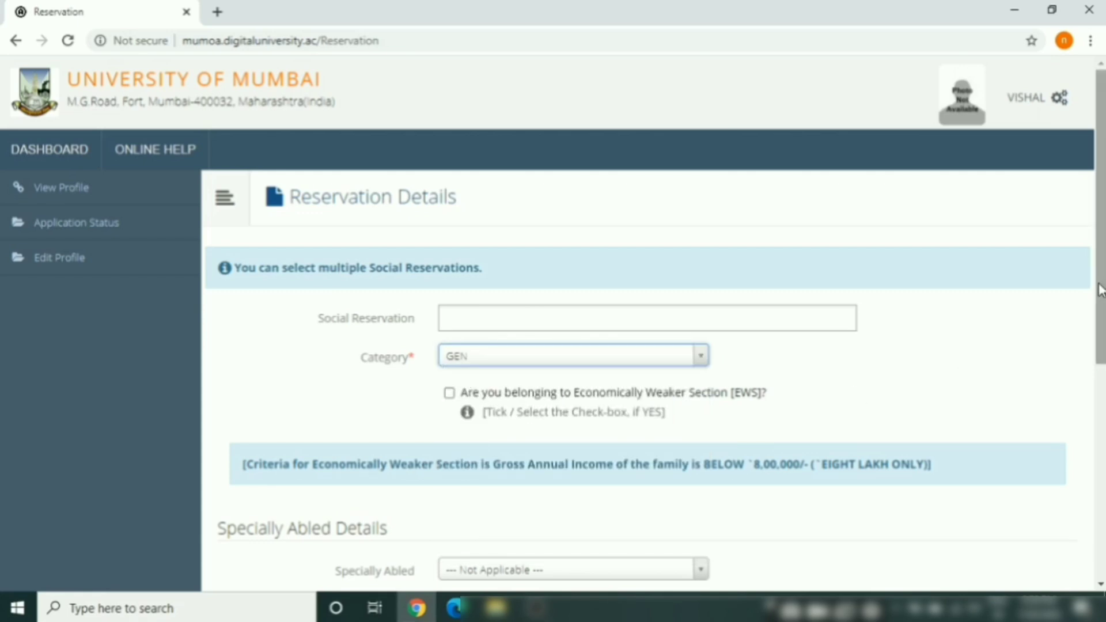
pyautogui.scroll(-2, 1099, 322)
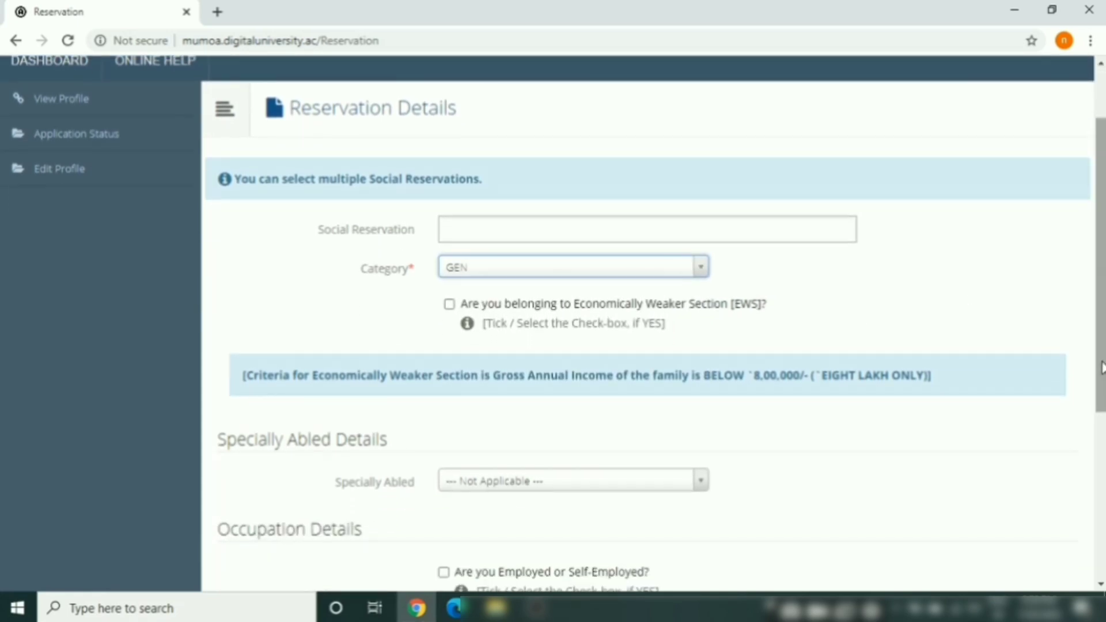
pyautogui.click(700, 271)
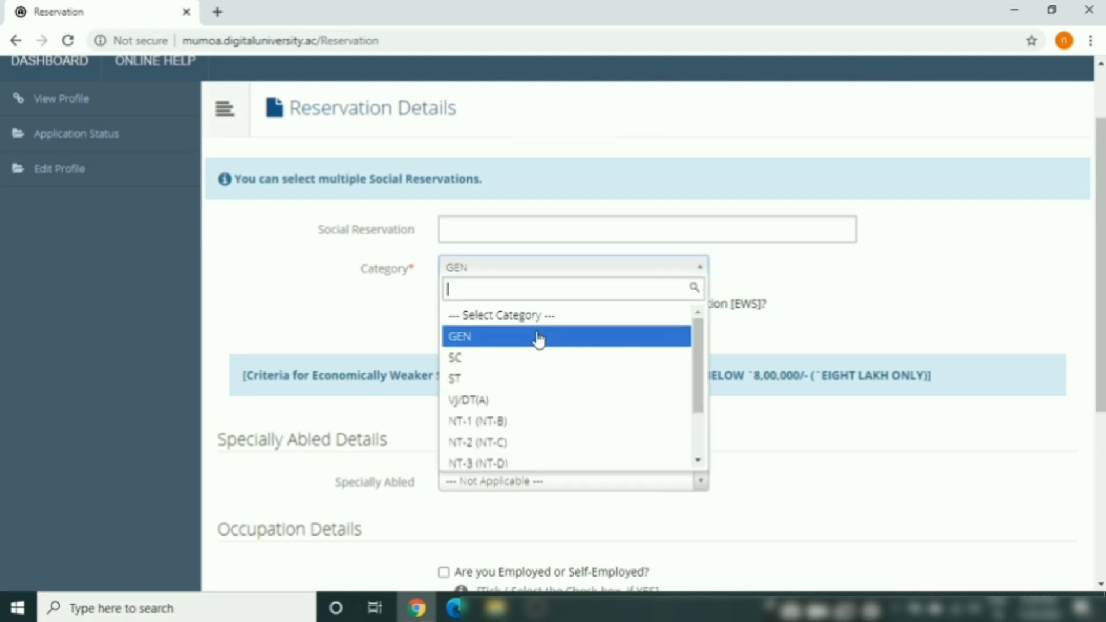
pyautogui.click(488, 358)
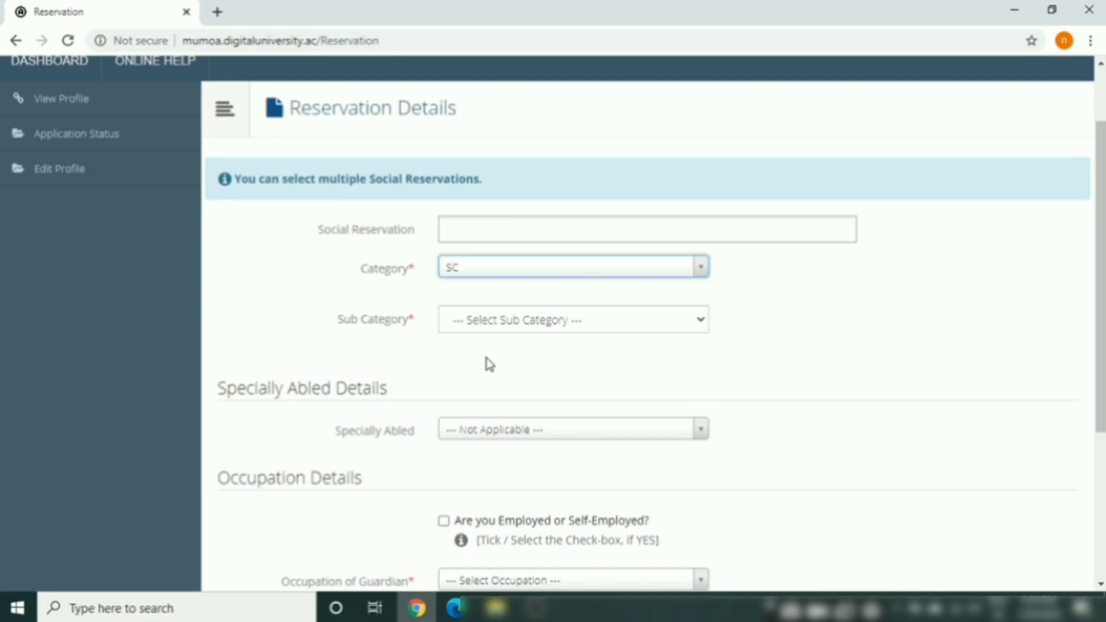
pyautogui.click(700, 320)
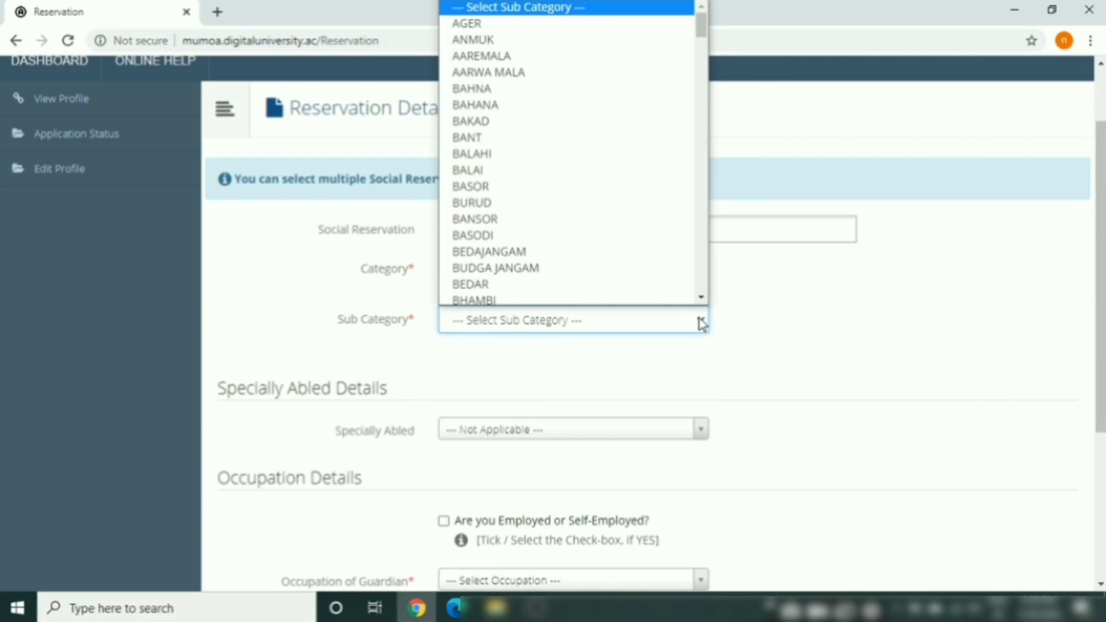
pyautogui.click(800, 327)
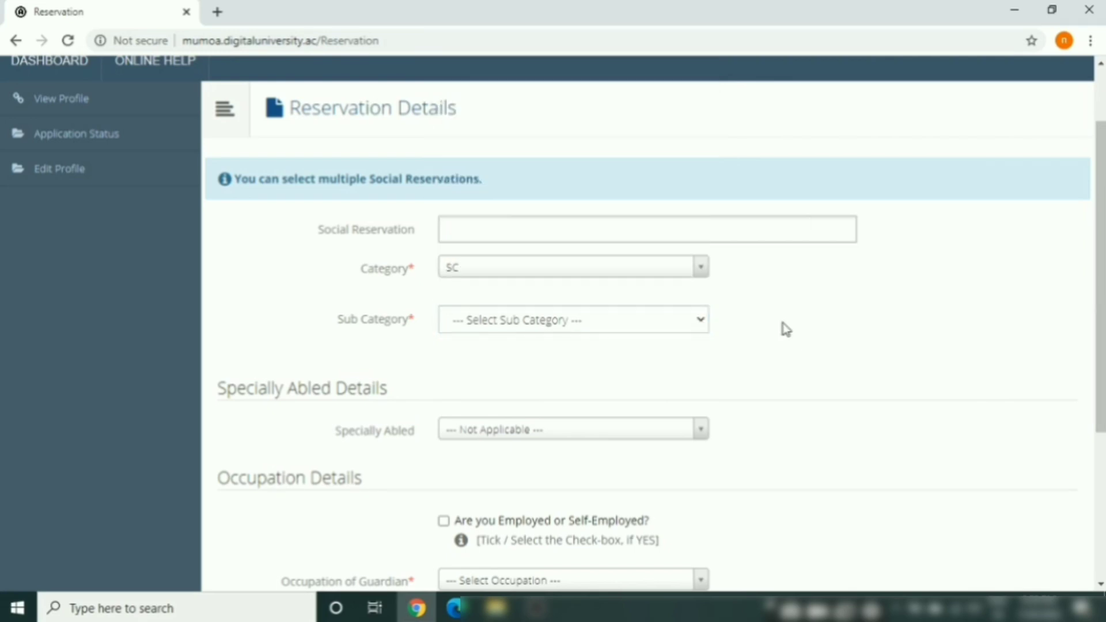
pyautogui.click(700, 279)
pyautogui.click(504, 340)
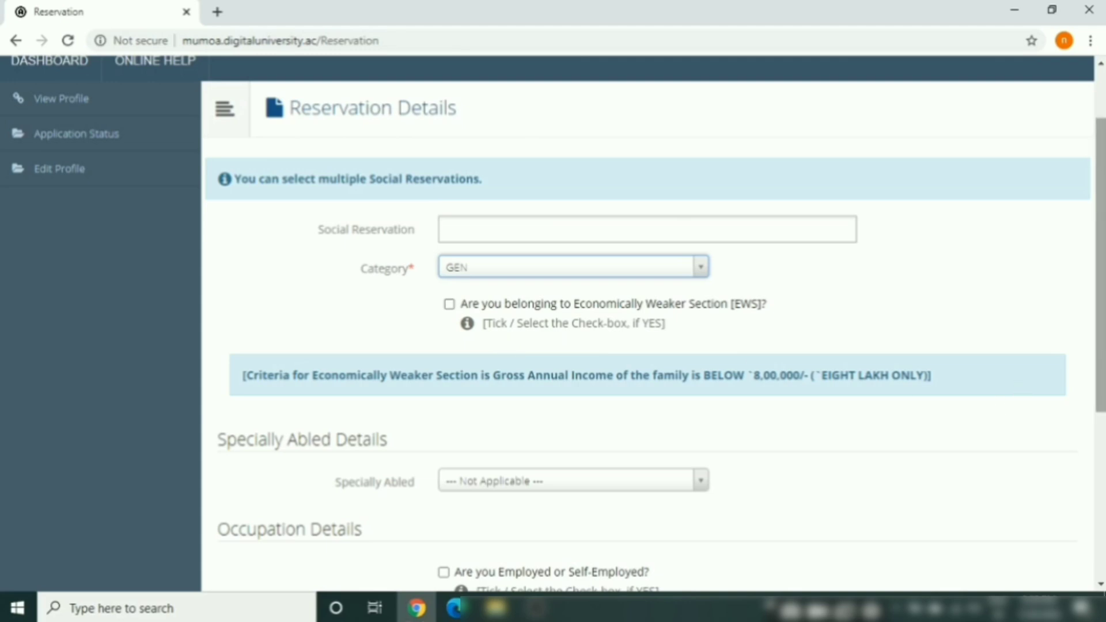
pyautogui.moveTo(1101, 356); pyautogui.dragTo(1102, 392)
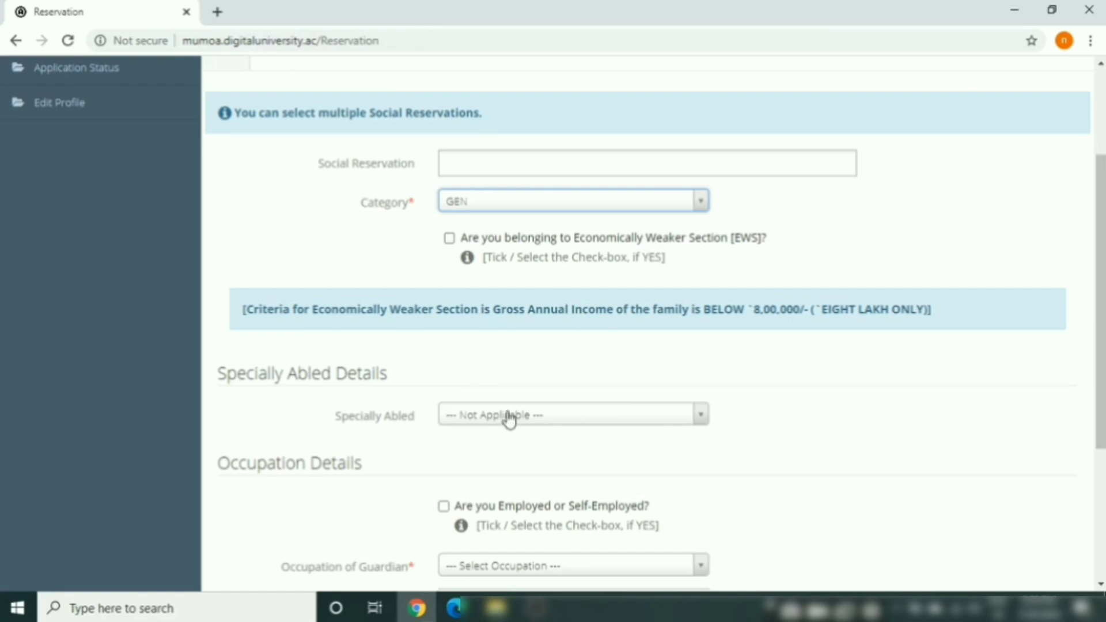
pyautogui.moveTo(1102, 345); pyautogui.dragTo(1102, 398)
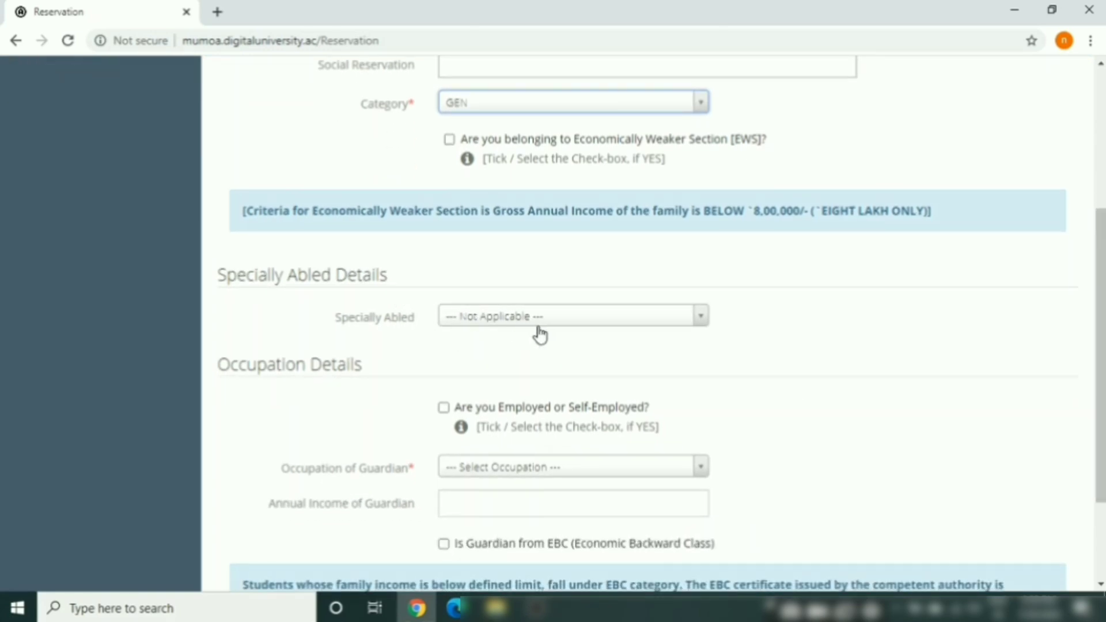
pyautogui.click(701, 323)
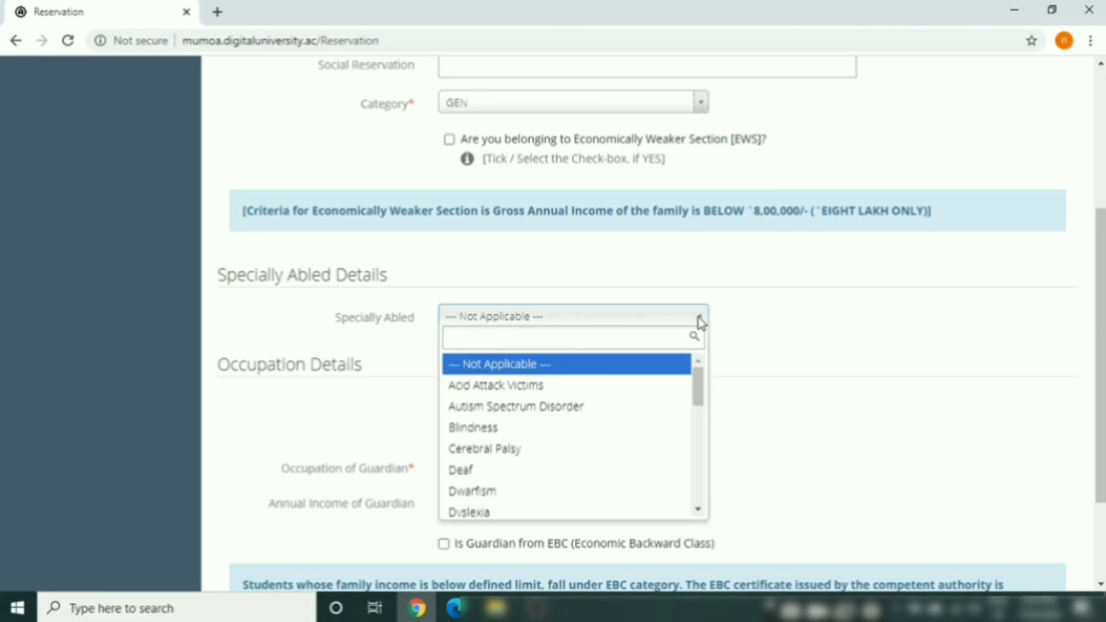
pyautogui.scroll(-3, 699, 447)
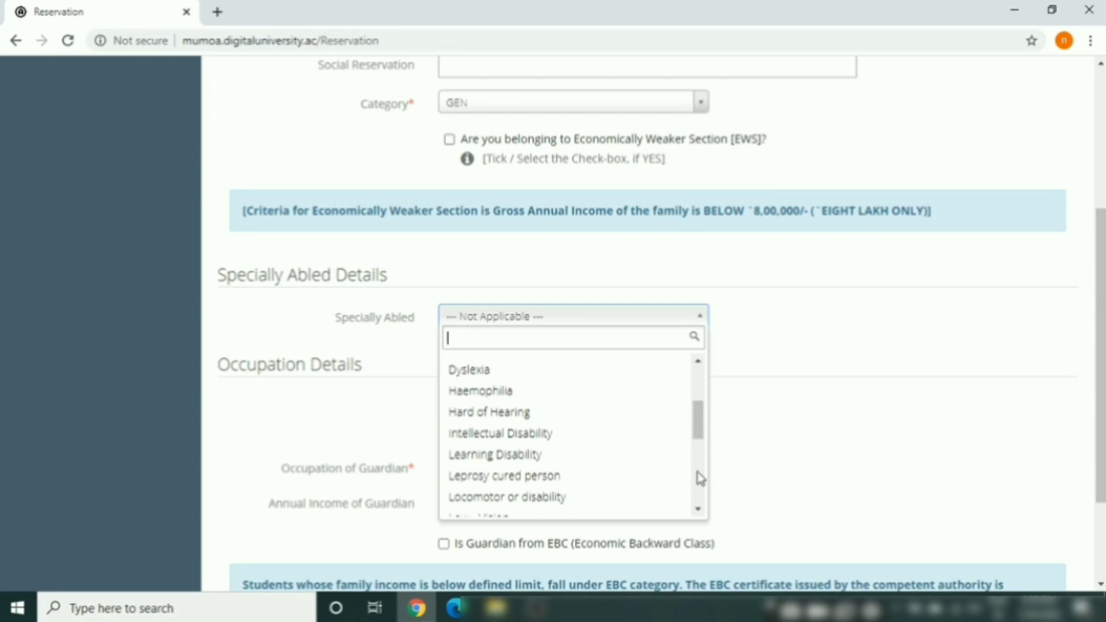
pyautogui.click(839, 340)
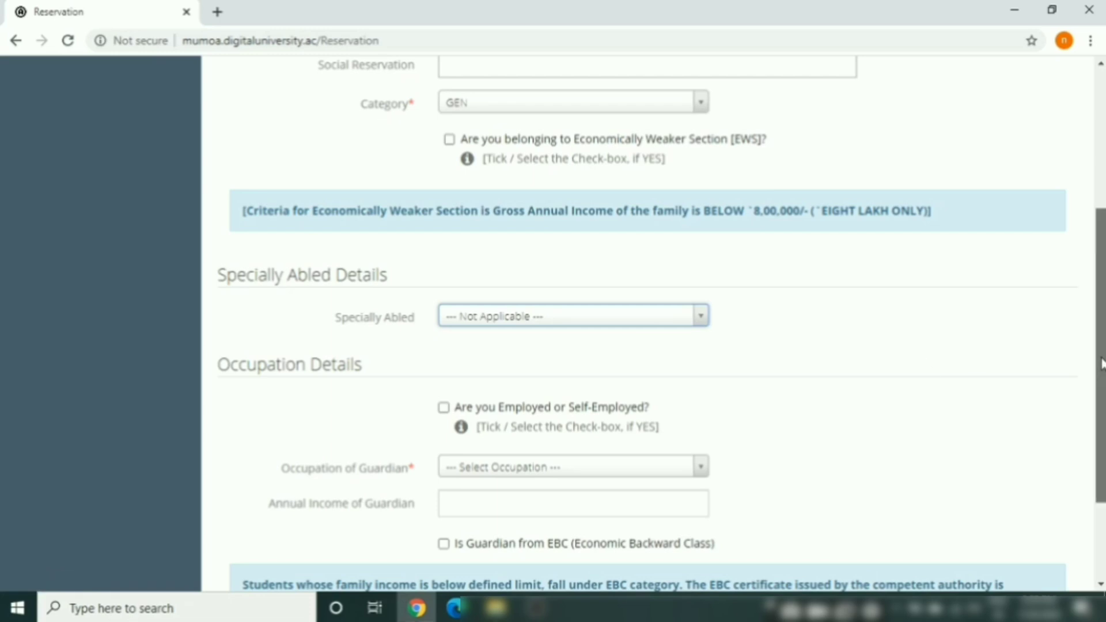
pyautogui.moveTo(1101, 363); pyautogui.dragTo(1102, 438)
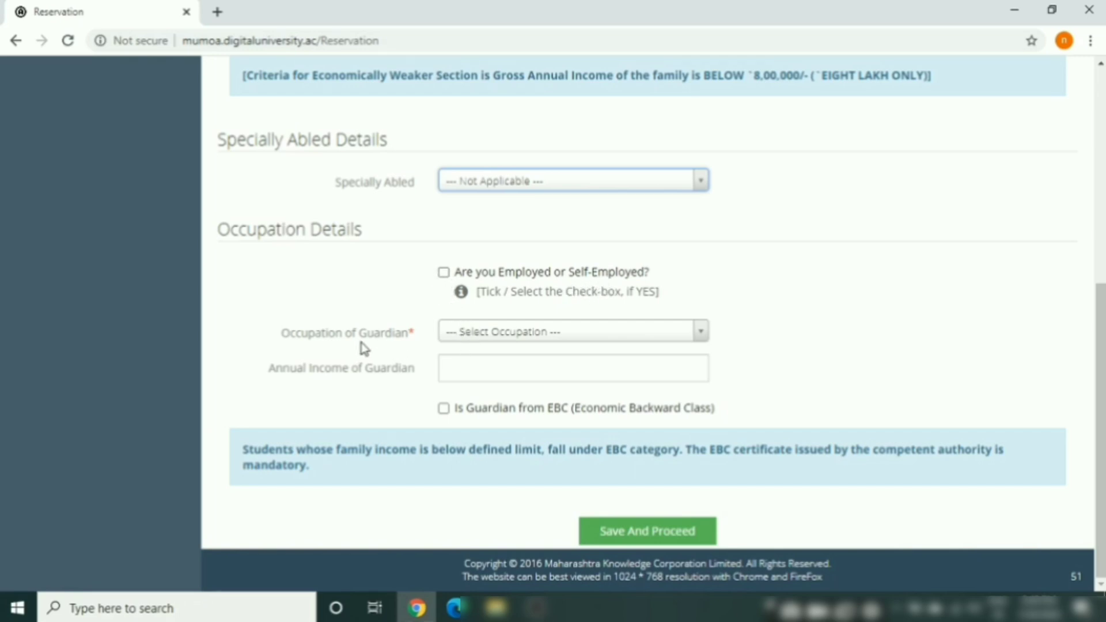
# Choose Retired as guardian's occupation, accept 300000 annual income, and save and proceed
pyautogui.click(499, 339)
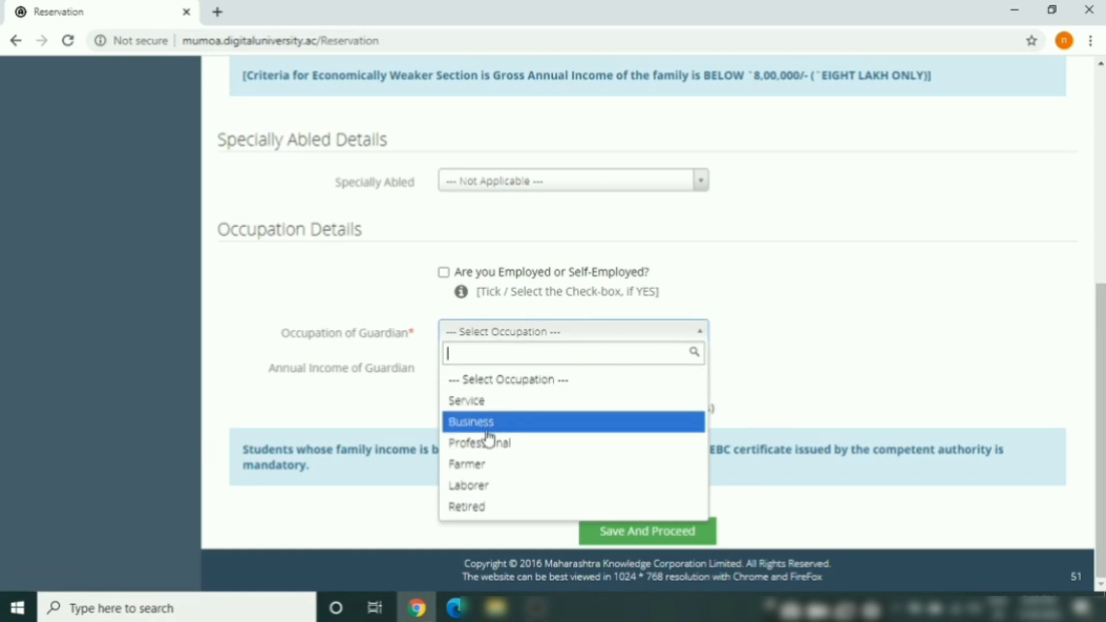
pyautogui.click(481, 509)
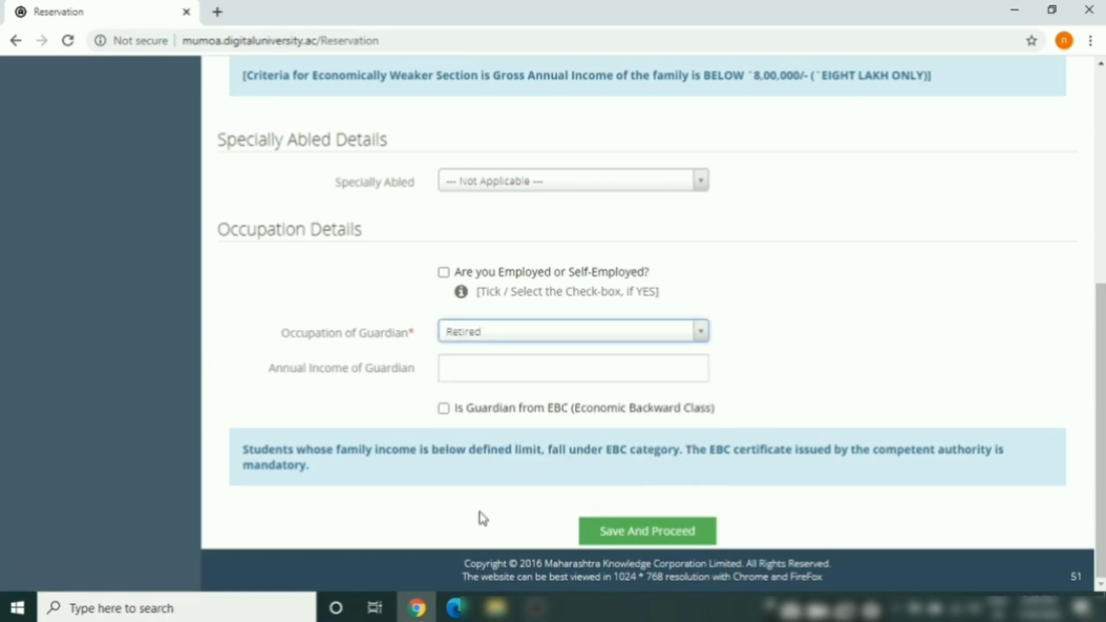
pyautogui.click(508, 365)
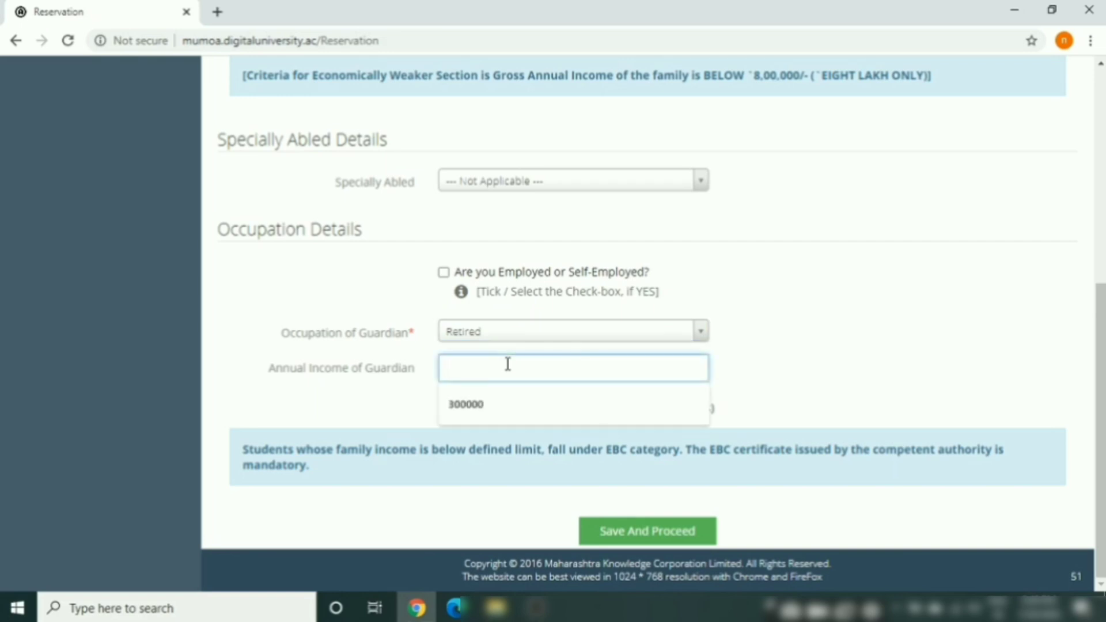
pyautogui.click(482, 405)
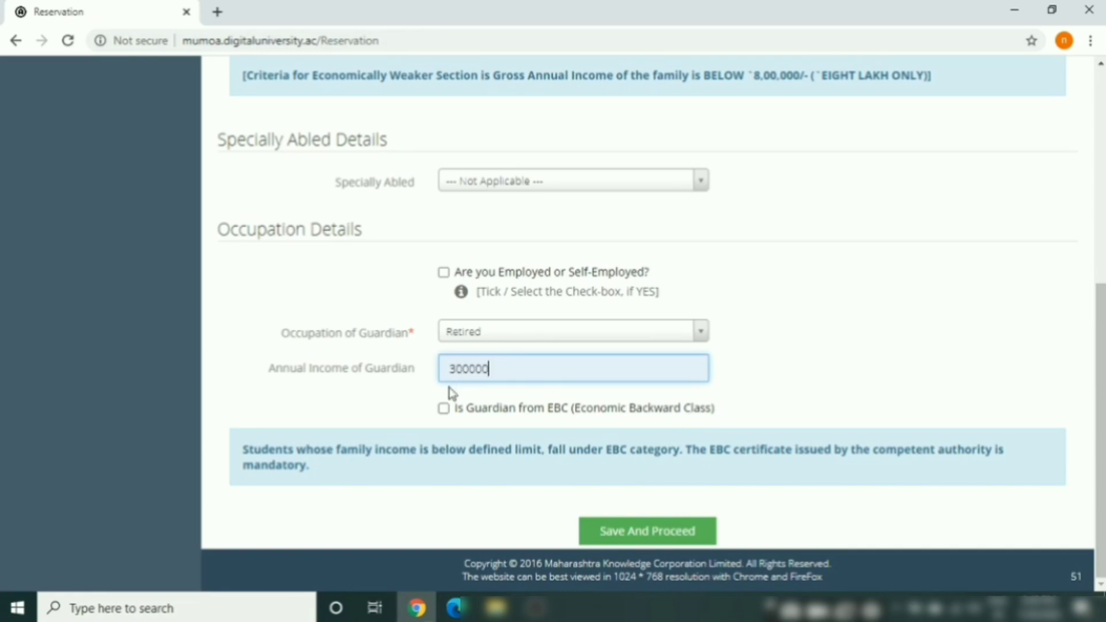
pyautogui.click(672, 535)
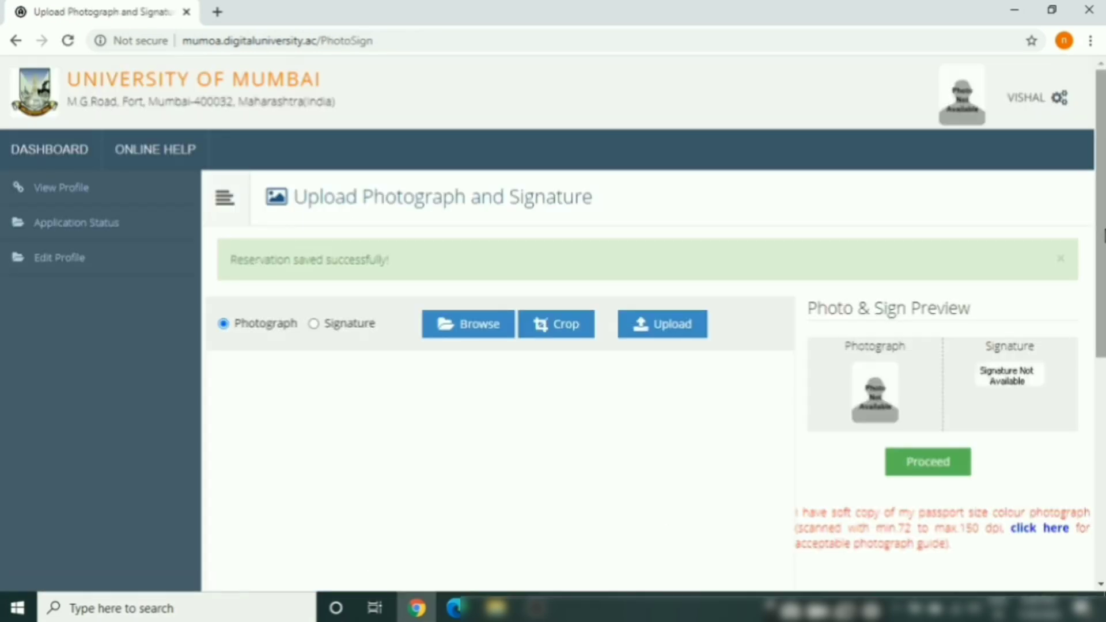
# Choose a photograph to upload and continue down to the Contact Details page
pyautogui.moveTo(1102, 237); pyautogui.dragTo(1101, 281)
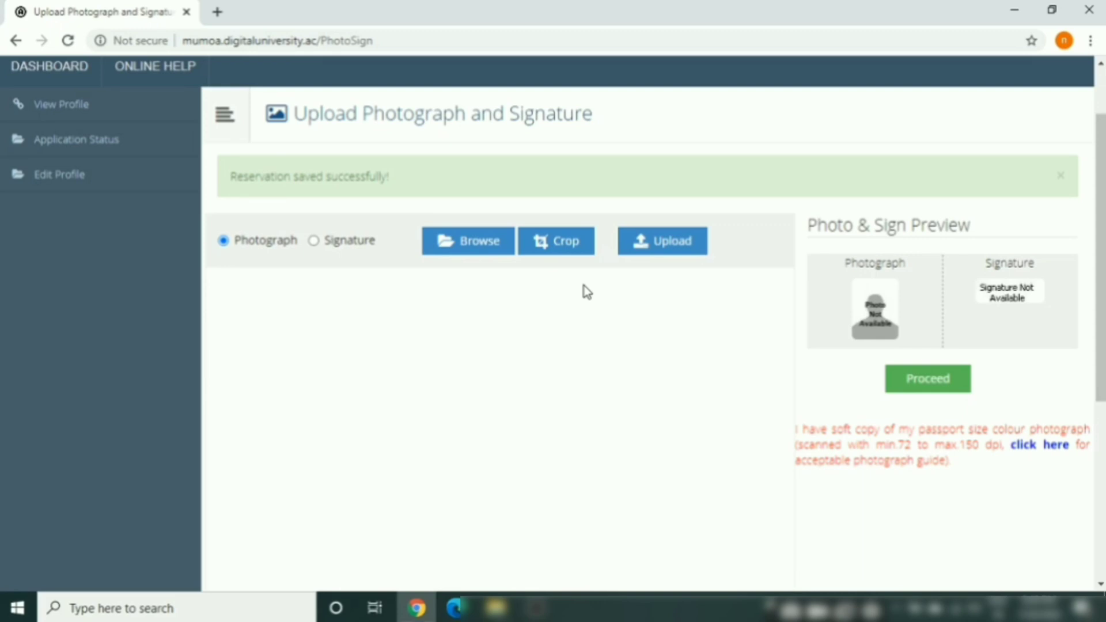
pyautogui.click(469, 245)
pyautogui.click(926, 296)
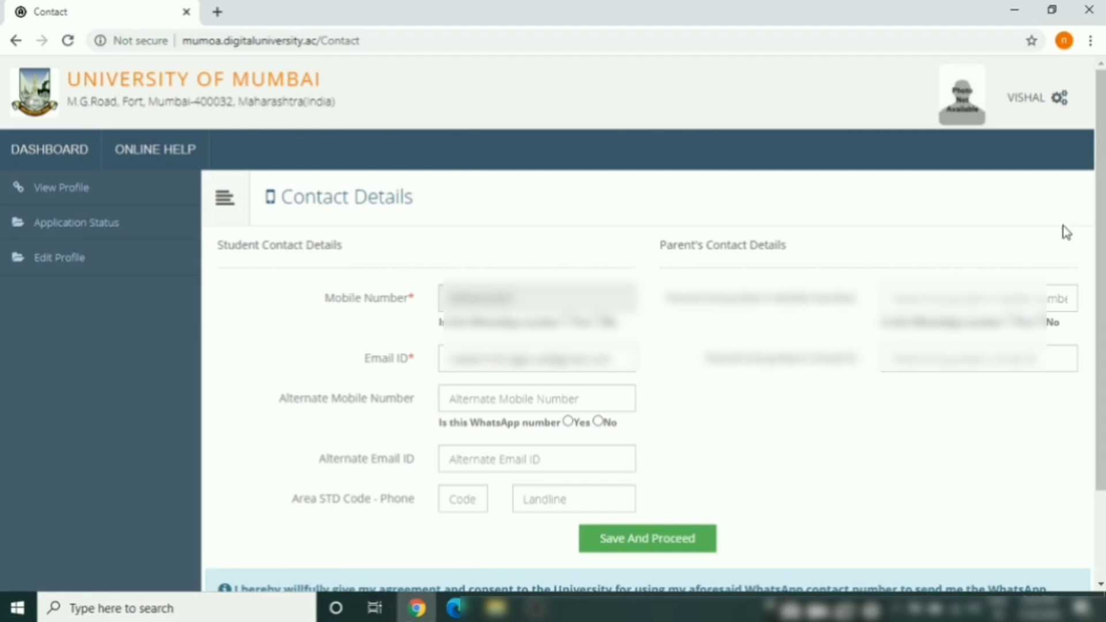
pyautogui.scroll(-2, 1102, 239)
pyautogui.scroll(-2, 1103, 259)
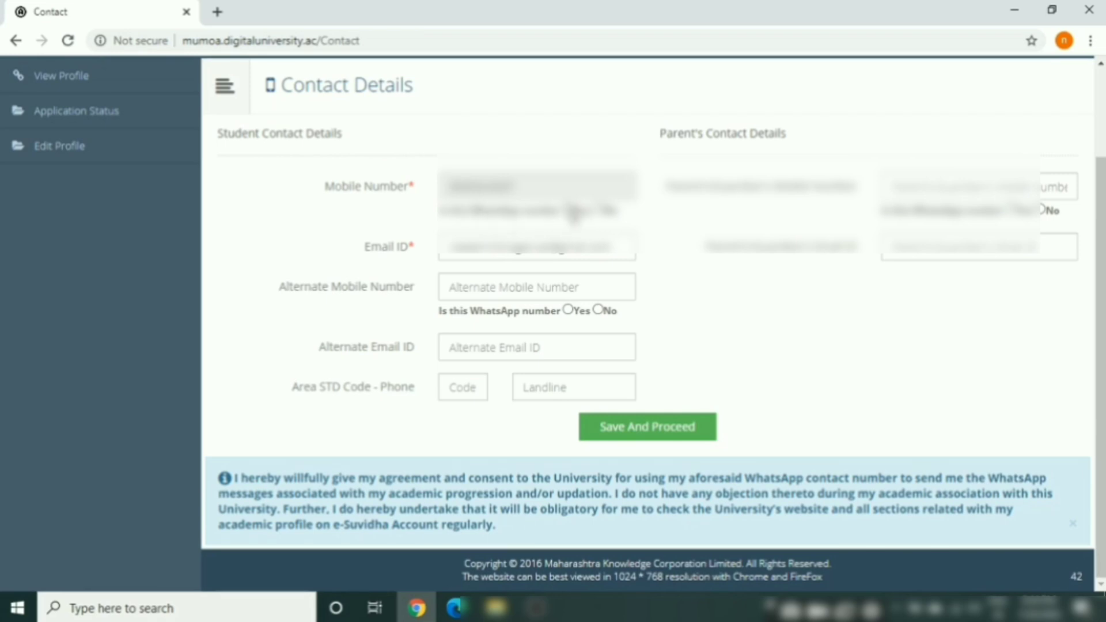
# Mark the student's mobile as a WhatsApp number and enter the parent's mobile number
pyautogui.click(569, 210)
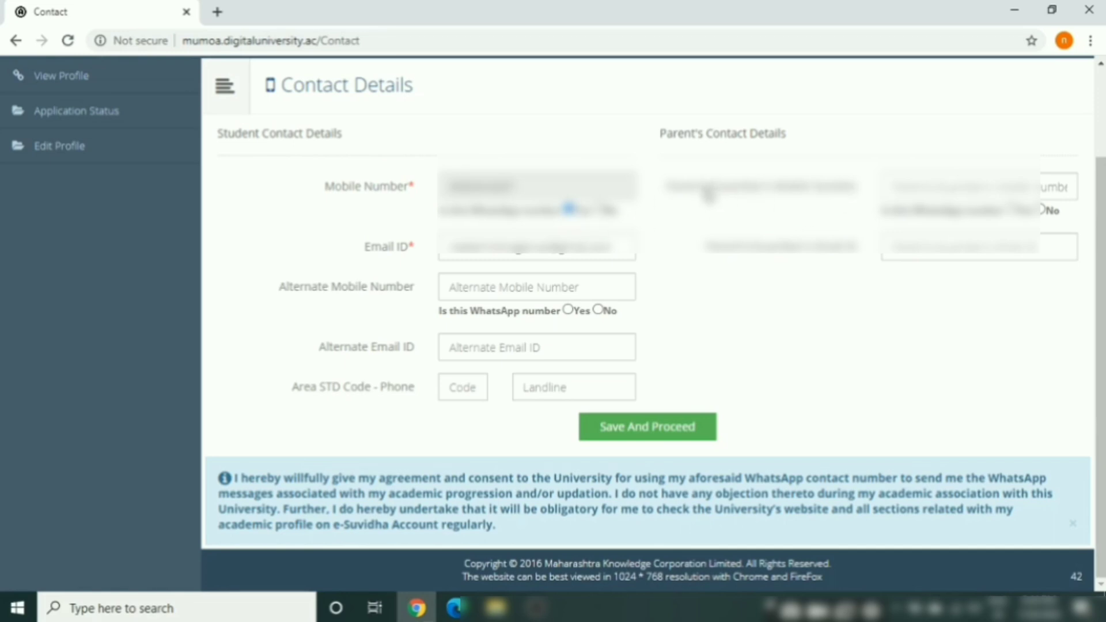
pyautogui.click(902, 192)
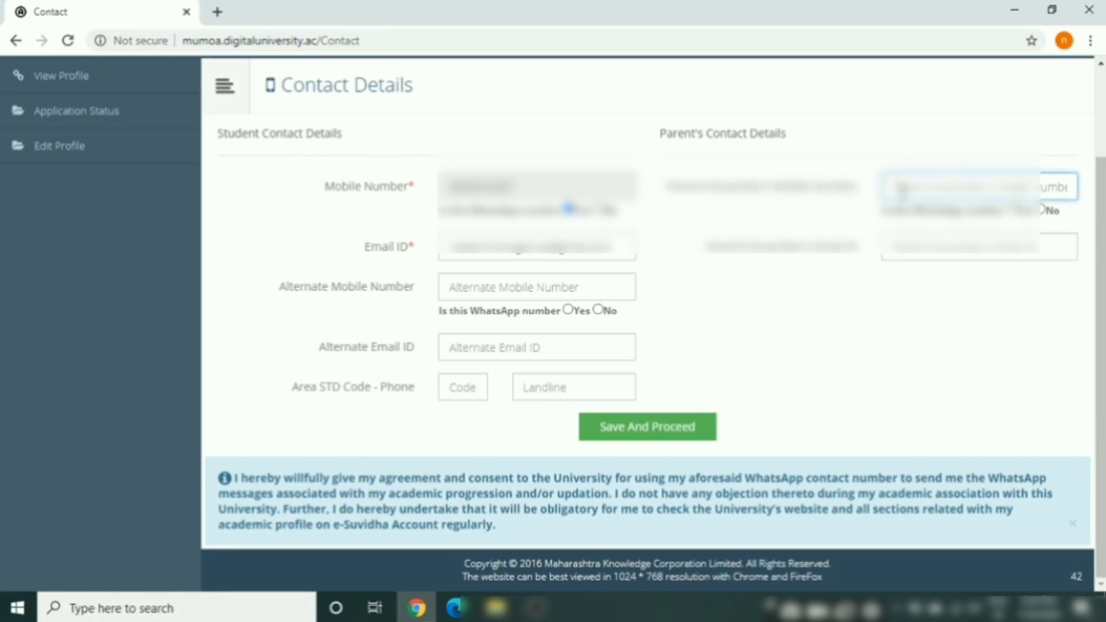
pyautogui.write('9')
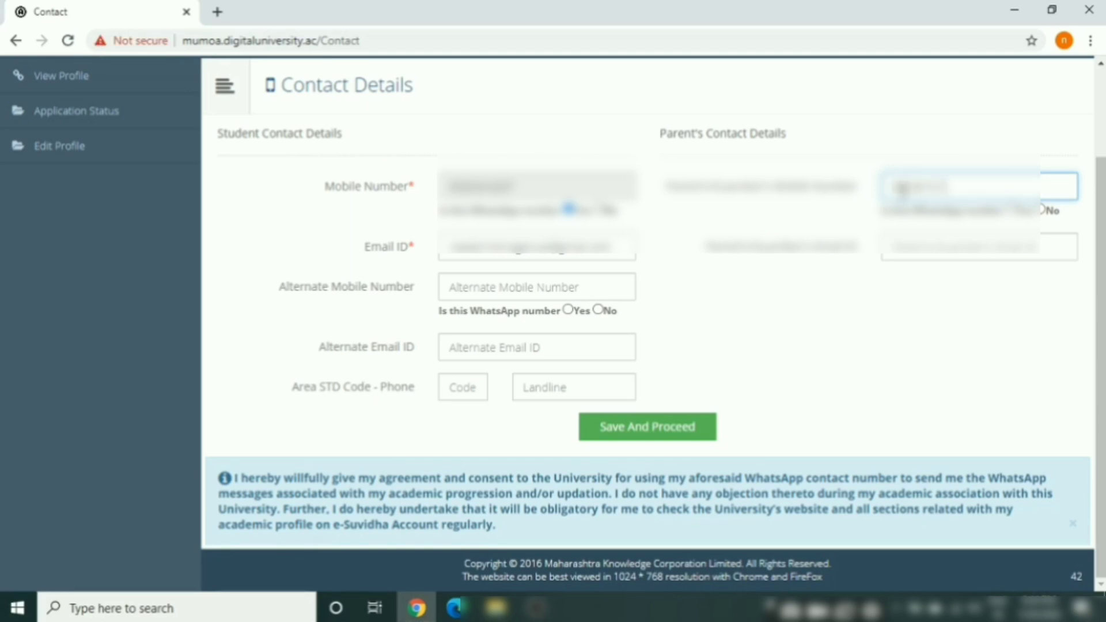
# Correct the parent's e-mail address and leave the alternate mobile and e-mail blank
pyautogui.click(491, 257)
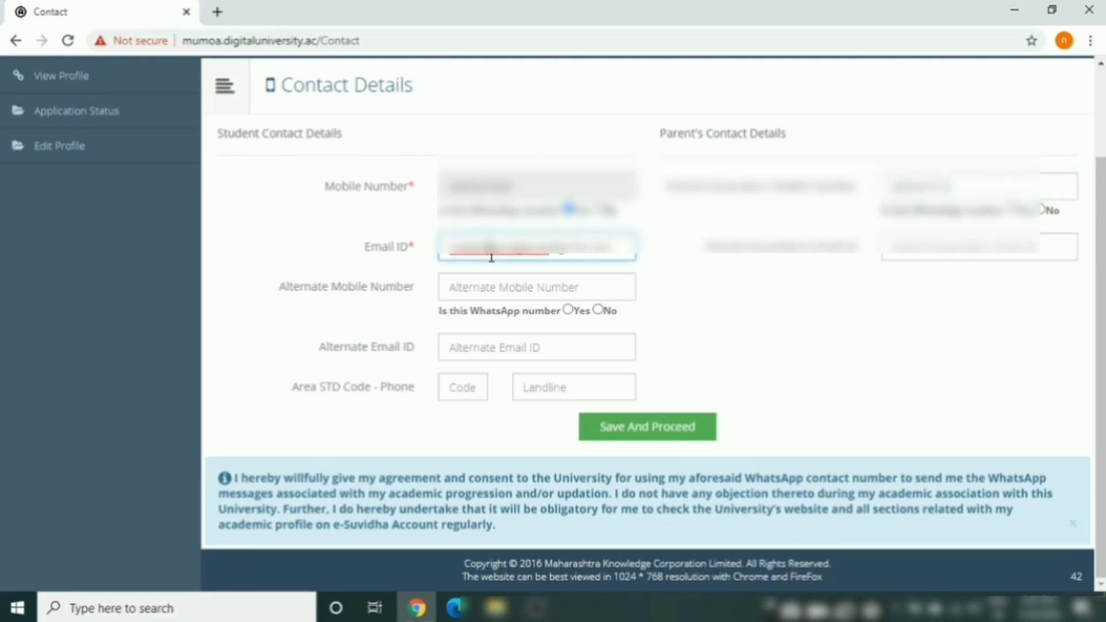
pyautogui.click(931, 246)
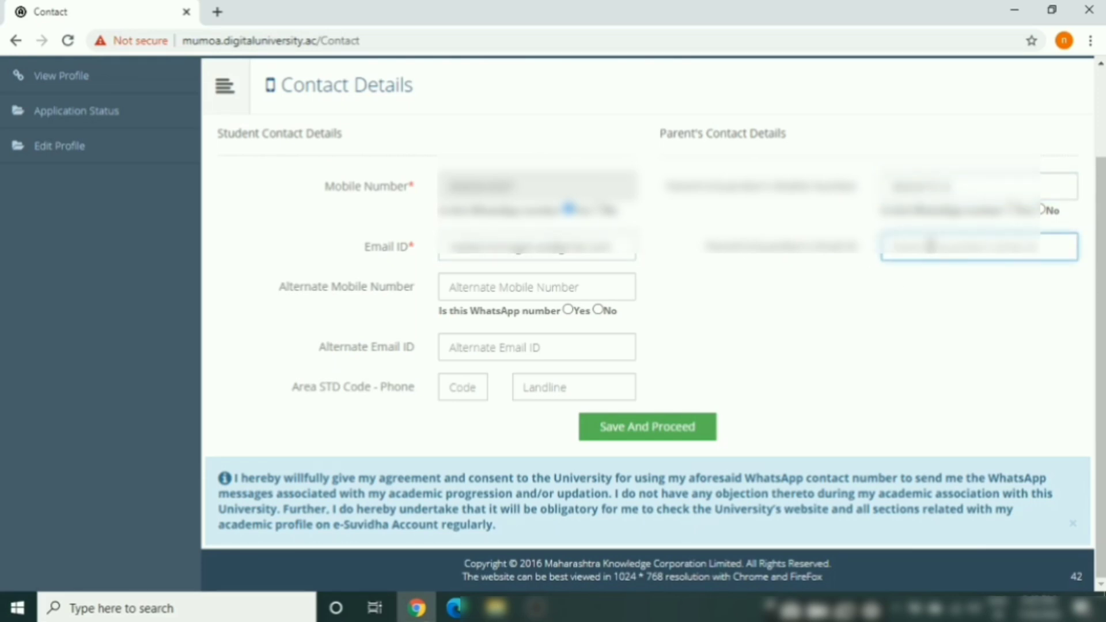
pyautogui.hotkey('ctrl', 'a')
pyautogui.press('BackSpace')
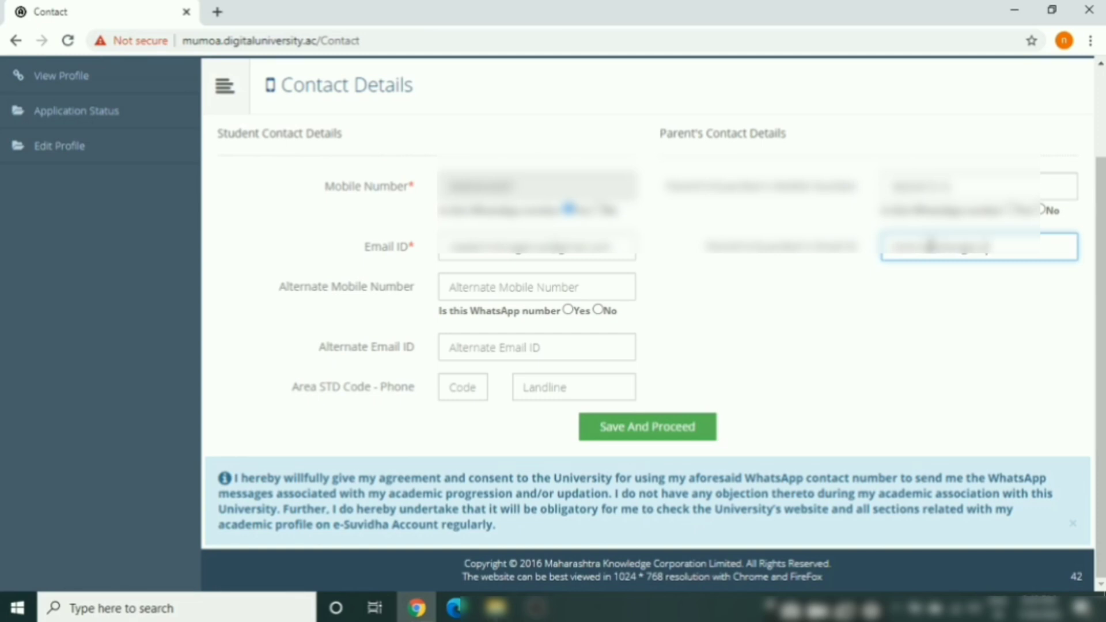
pyautogui.write('.in')
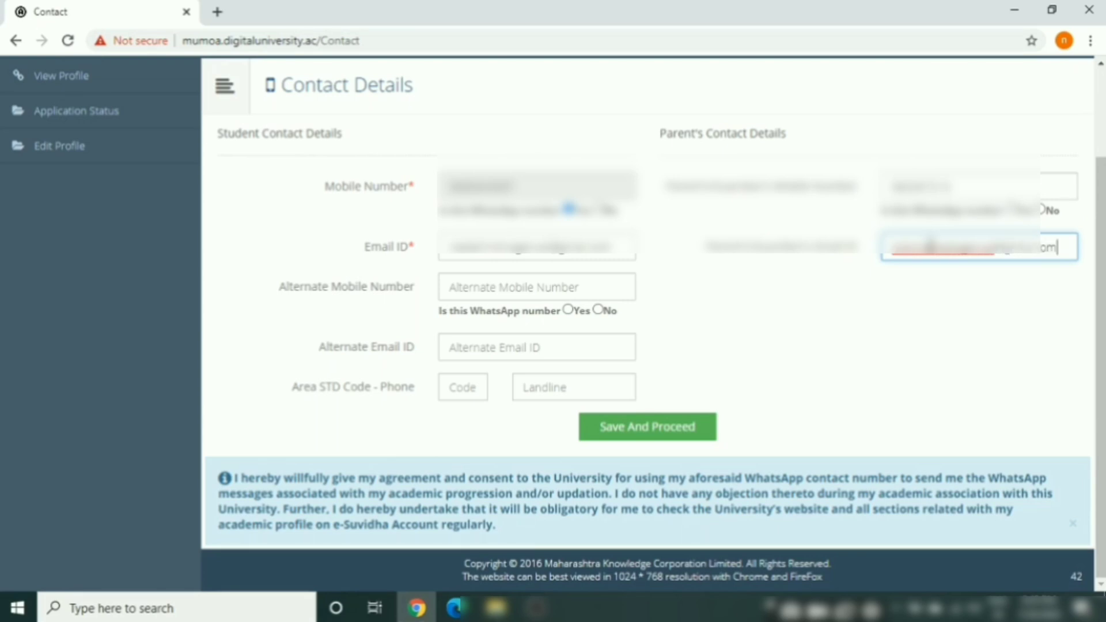
pyautogui.click(477, 283)
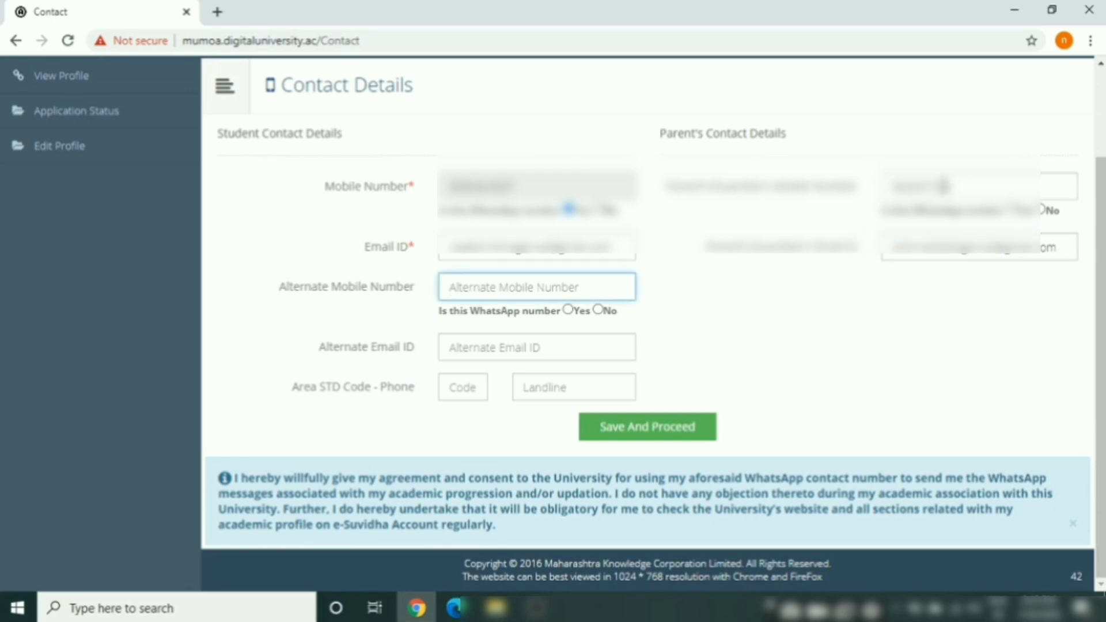
pyautogui.click(461, 354)
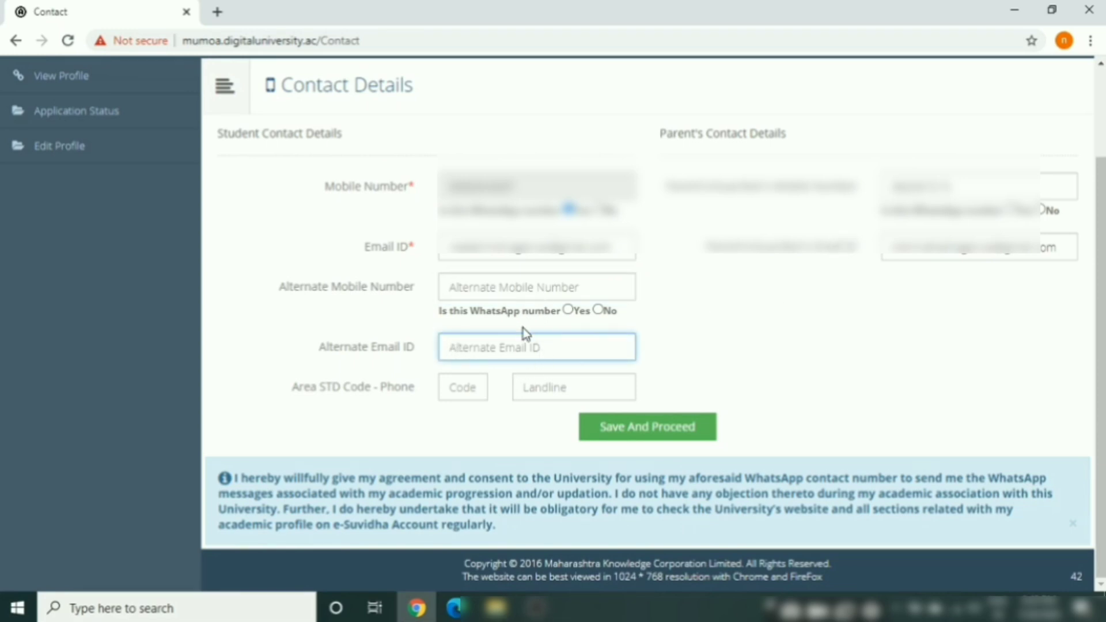
pyautogui.click(755, 348)
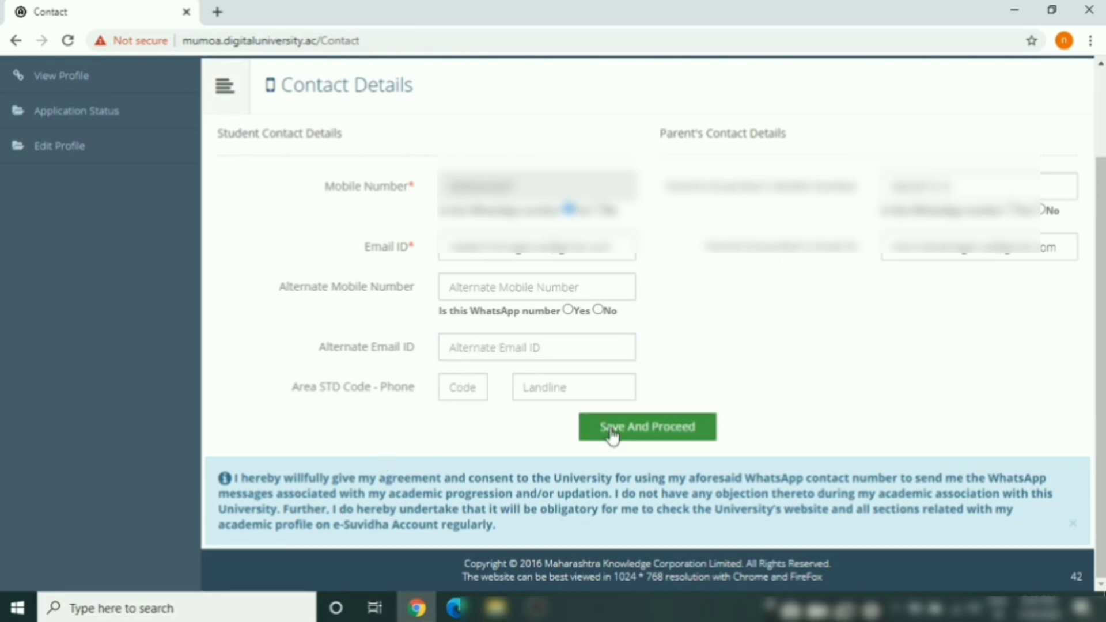
# Attempt saving, clear the WhatsApp warning, and mark the parent's number as WhatsApp
pyautogui.click(643, 434)
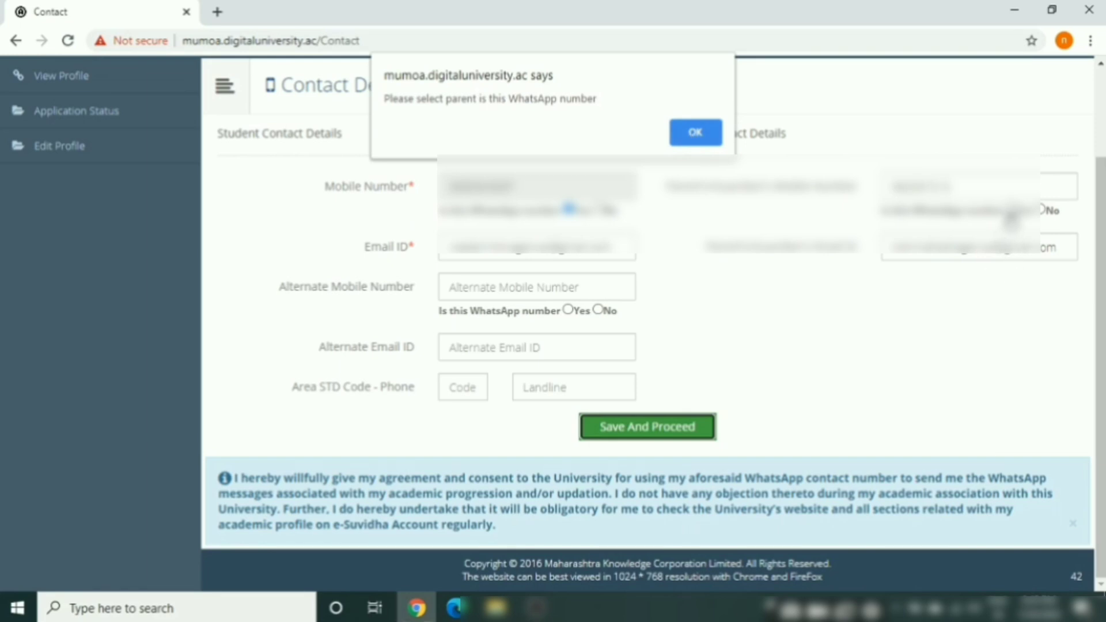
pyautogui.click(713, 132)
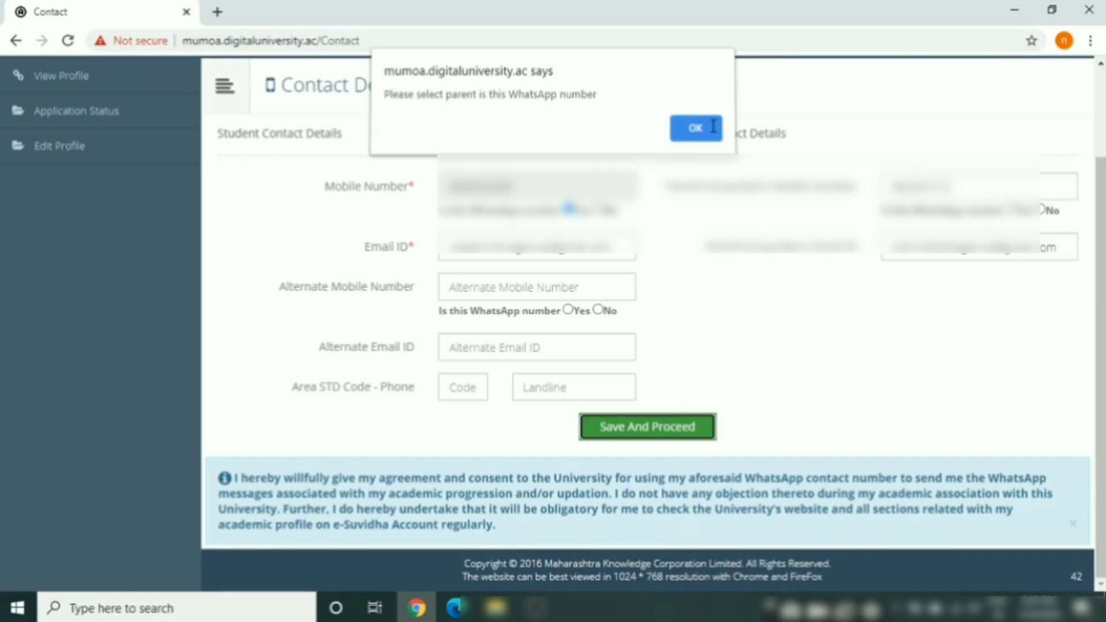
pyautogui.click(1012, 209)
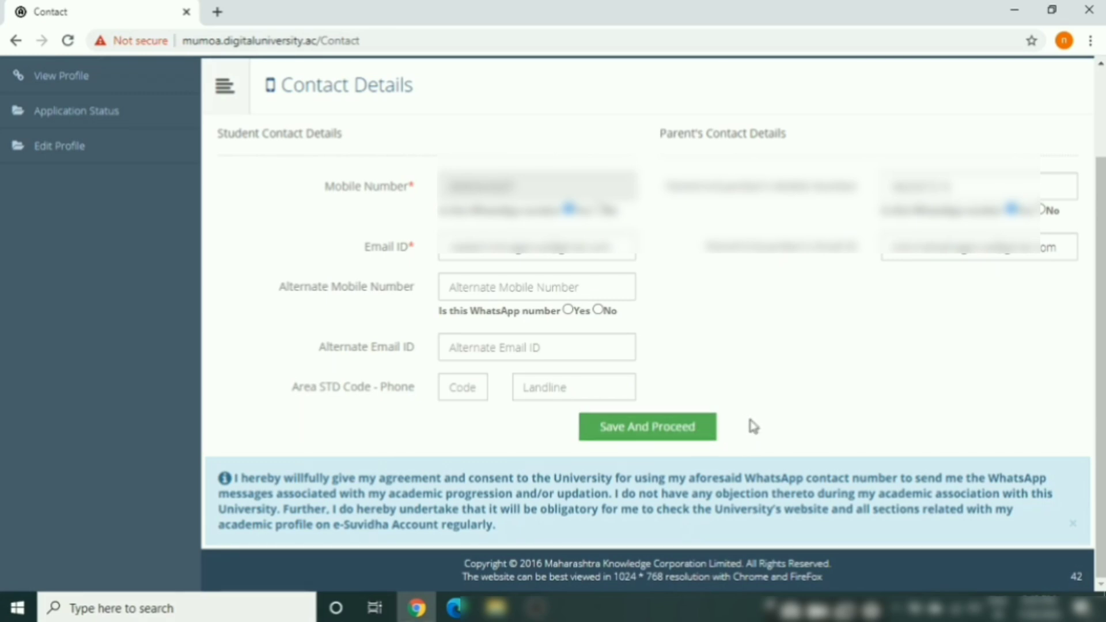
pyautogui.click(645, 431)
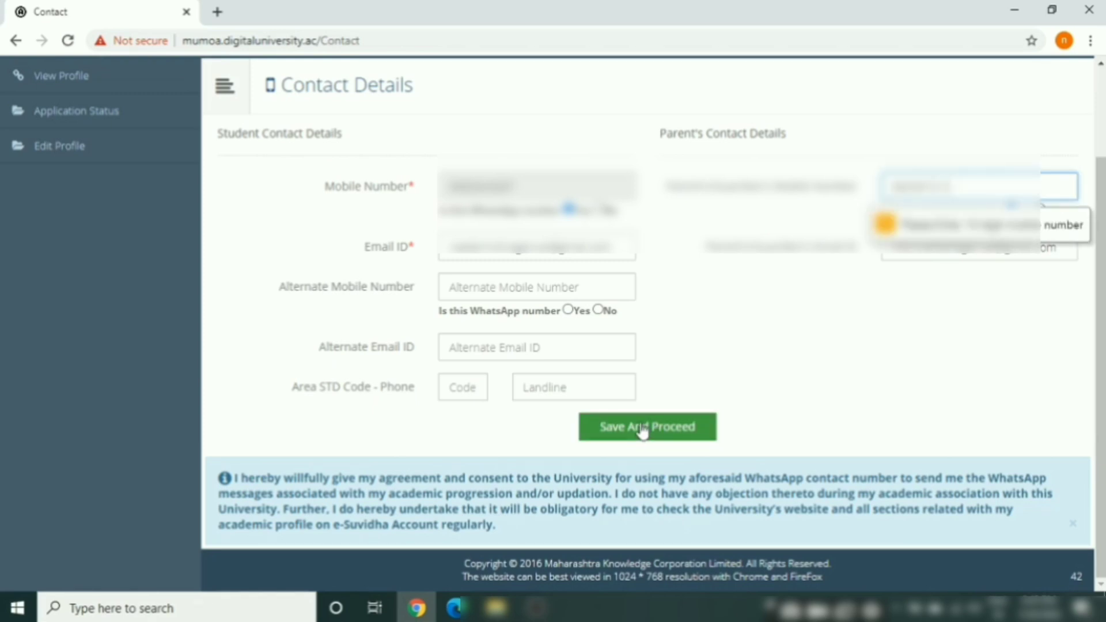
pyautogui.click(642, 431)
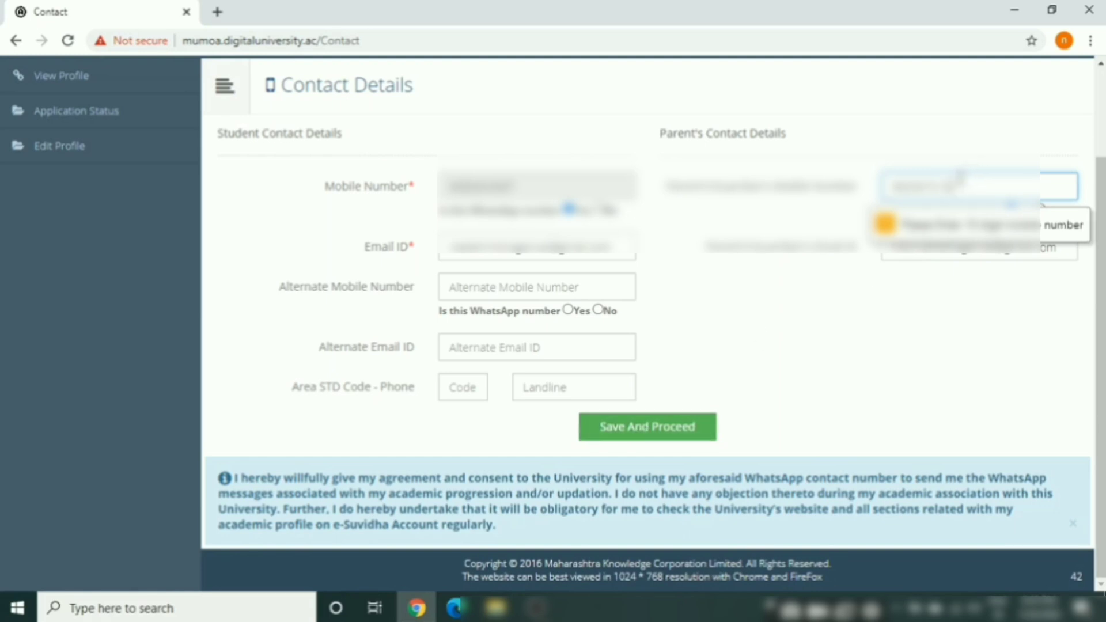
# Correct the parent's mobile number and save the contact details
pyautogui.press('BackSpace')
pyautogui.press('BackSpace')
pyautogui.press('BackSpace')
pyautogui.press('BackSpace')
pyautogui.press('Return')
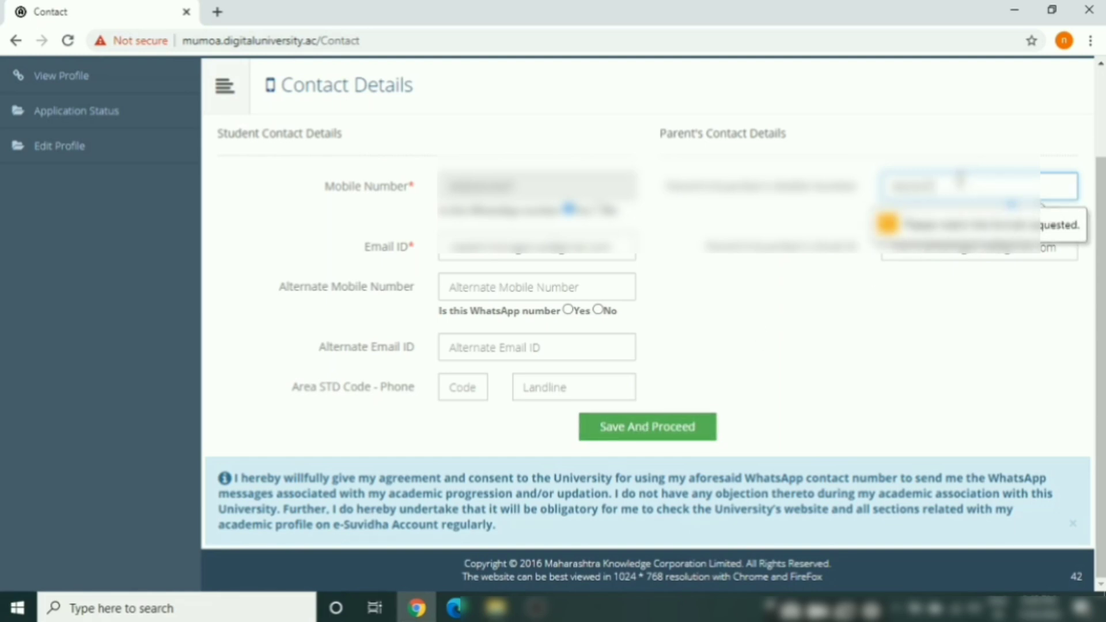
pyautogui.write('1234')
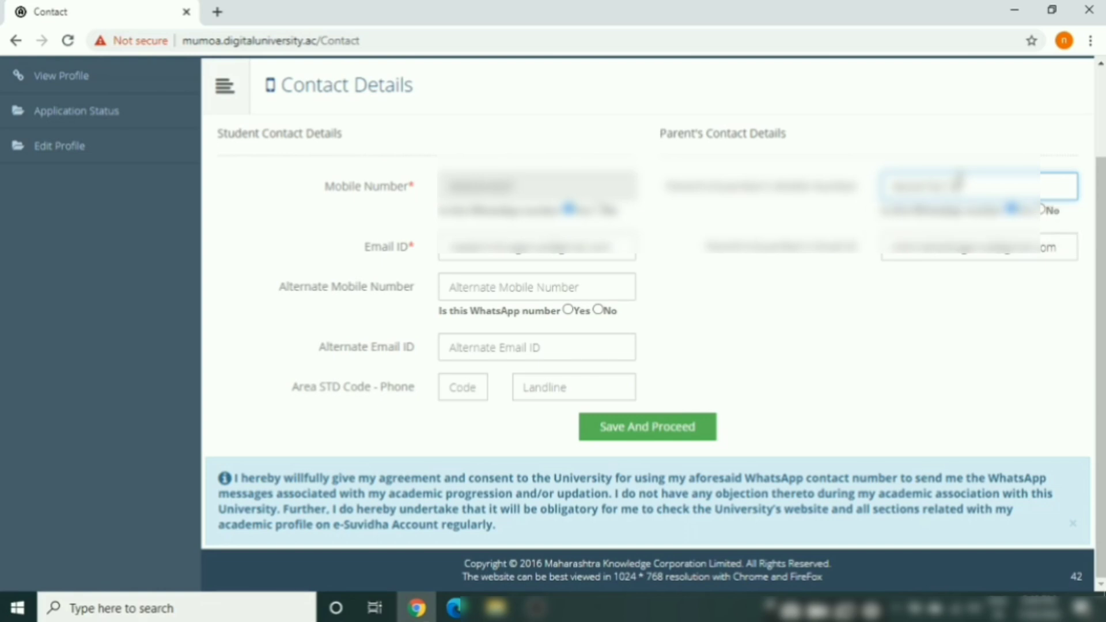
pyautogui.click(667, 431)
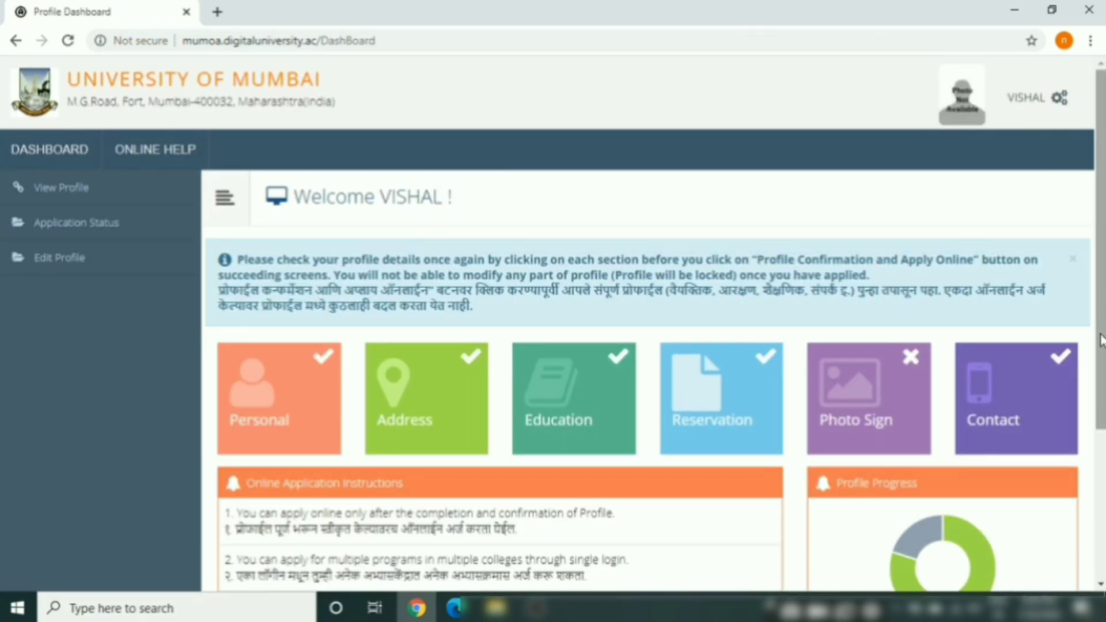
# Scroll down the dashboard and use Fill Profile to reach the Upload Photograph and Signature page
pyautogui.scroll(-2, 1100, 340)
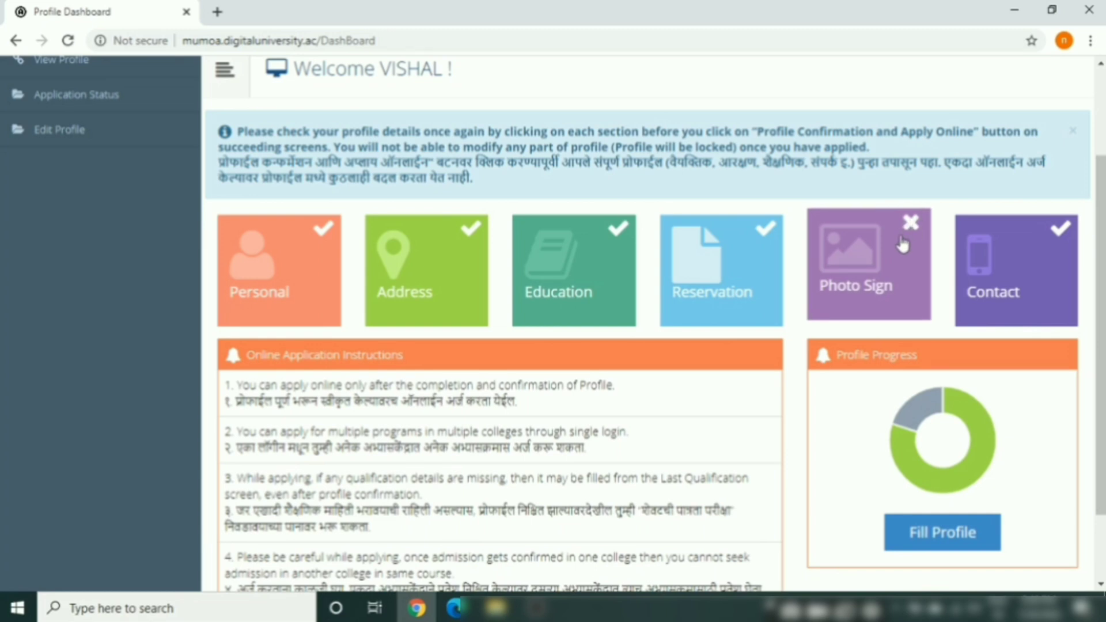
pyautogui.scroll(-2, 1103, 412)
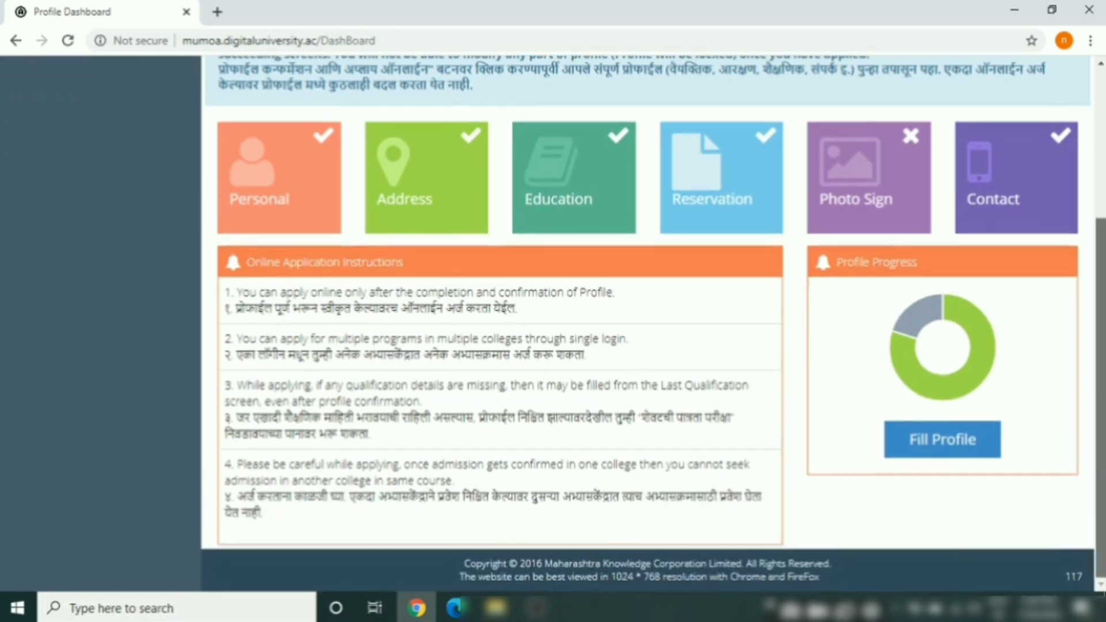
pyautogui.click(954, 442)
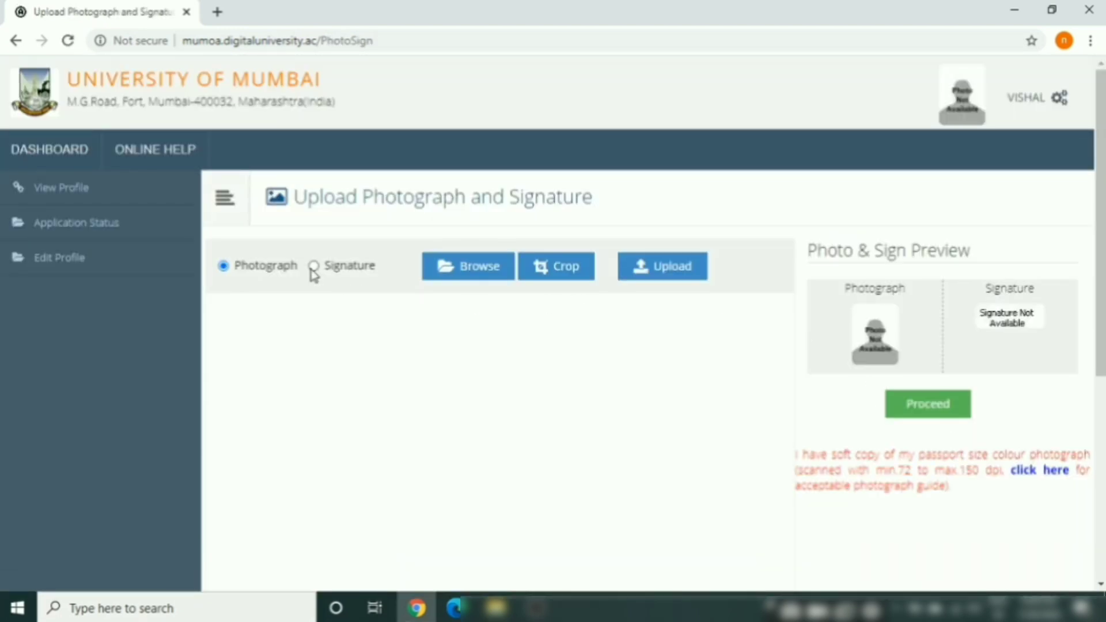
# Upload the 'photo' file from Desktop as the applicant's photograph, cropped to the face
pyautogui.click(470, 271)
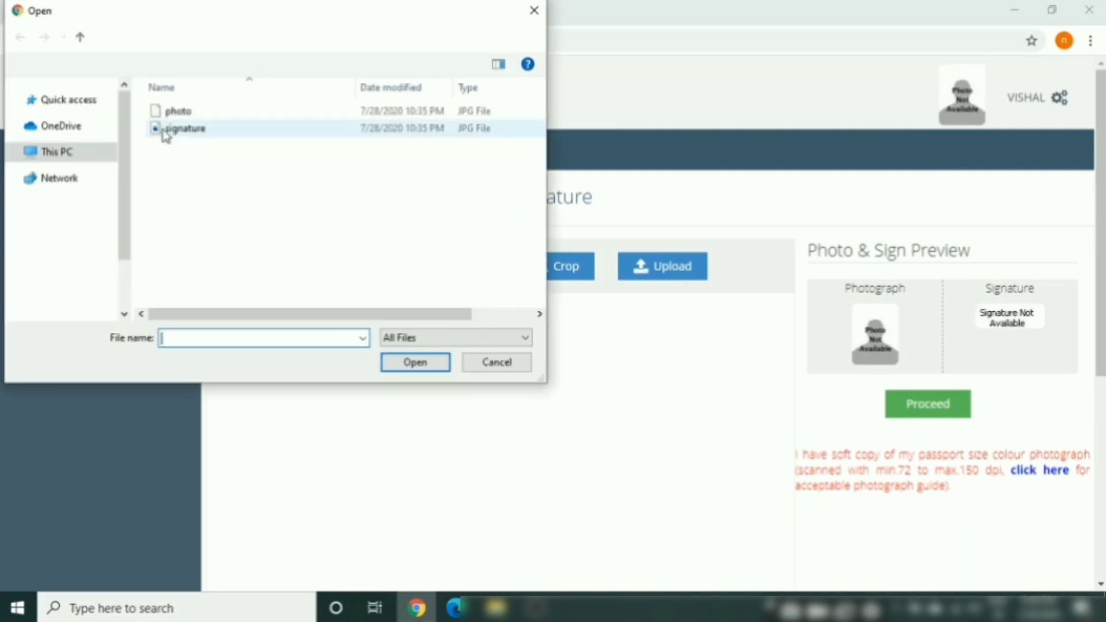
pyautogui.click(176, 113)
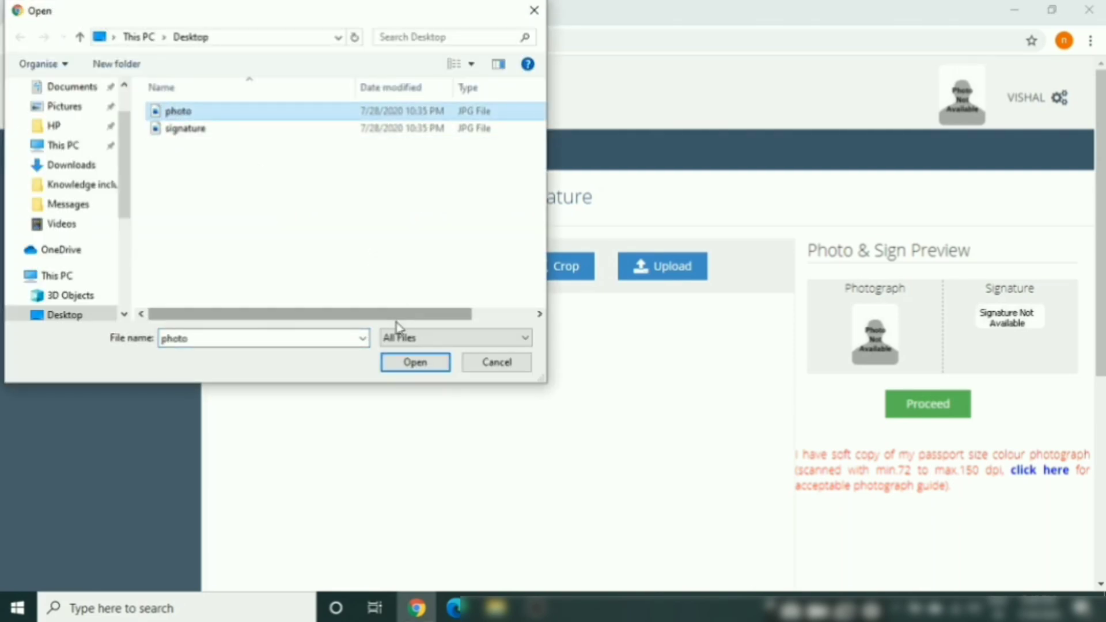
pyautogui.click(415, 363)
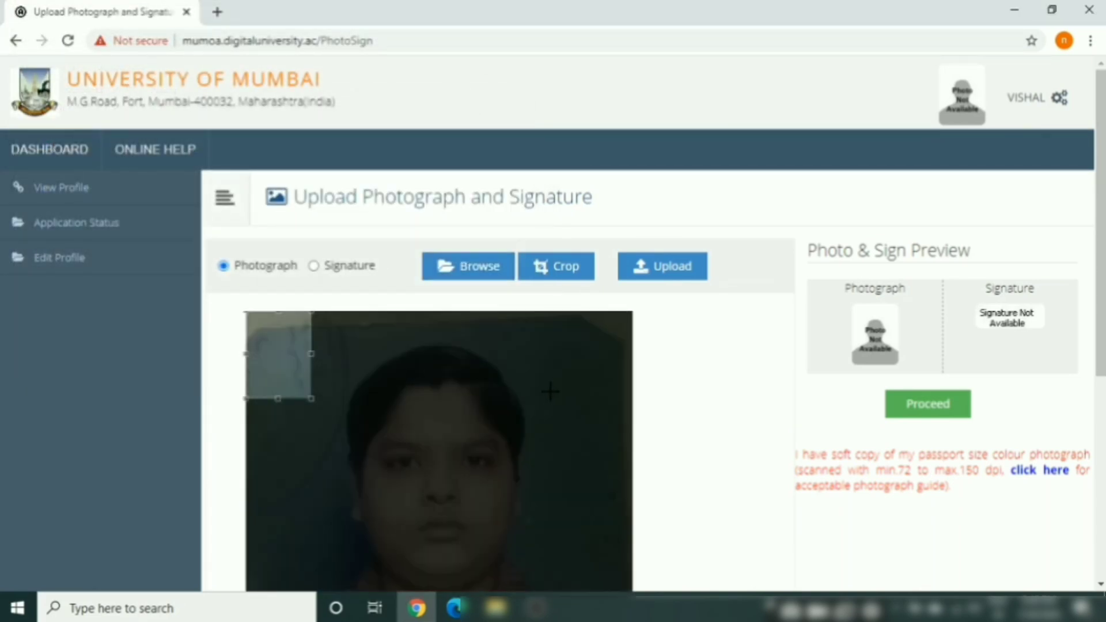
pyautogui.moveTo(313, 399); pyautogui.dragTo(486, 501)
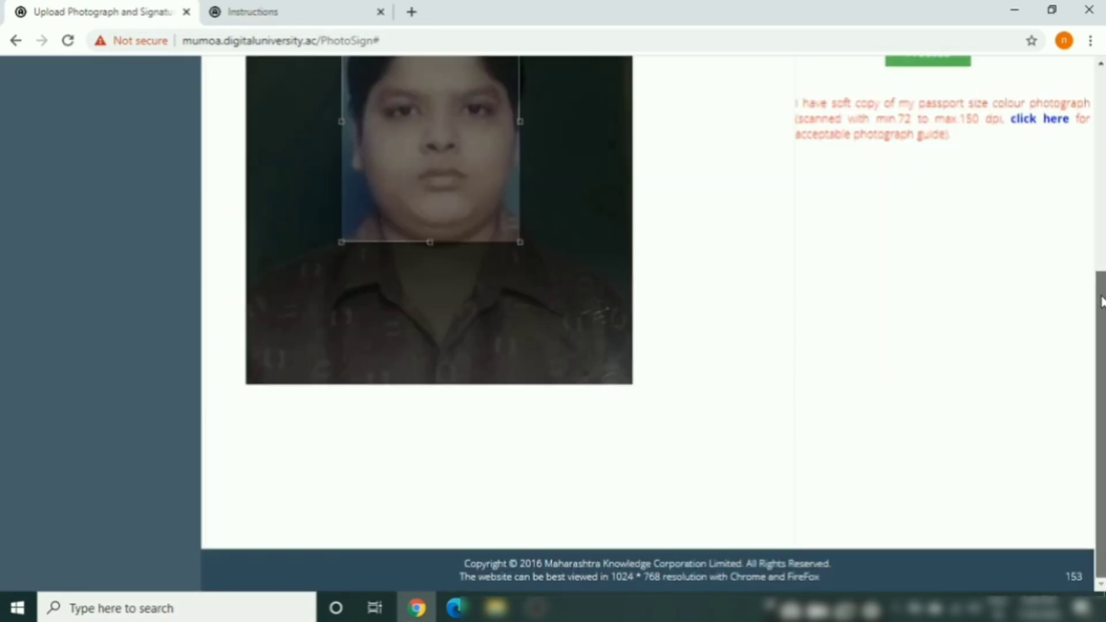
pyautogui.moveTo(1101, 301); pyautogui.dragTo(1103, 197)
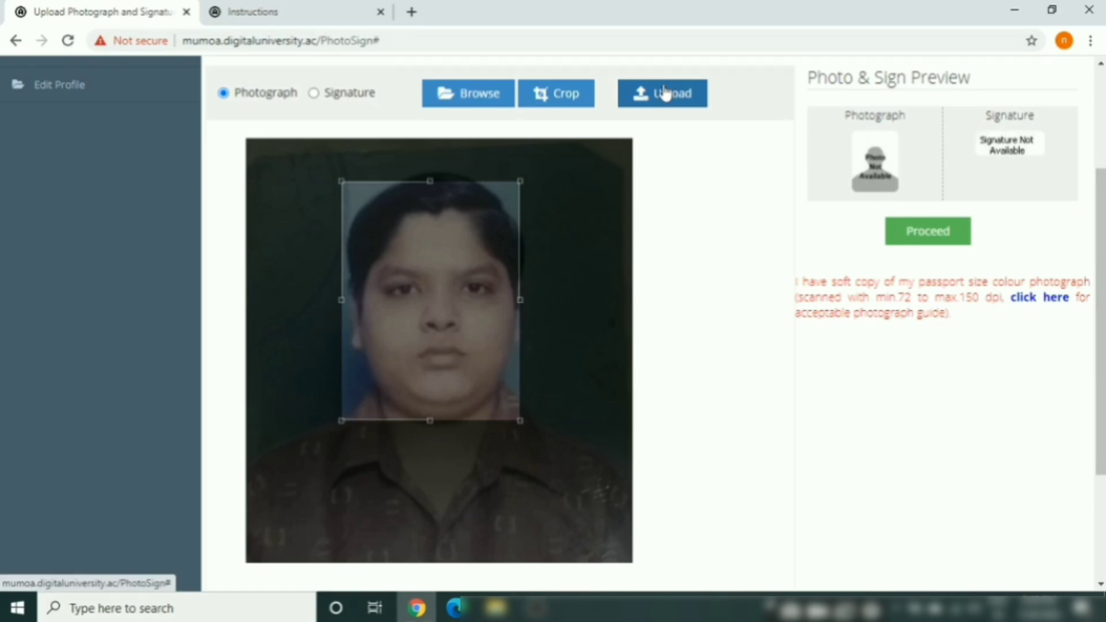
pyautogui.click(583, 98)
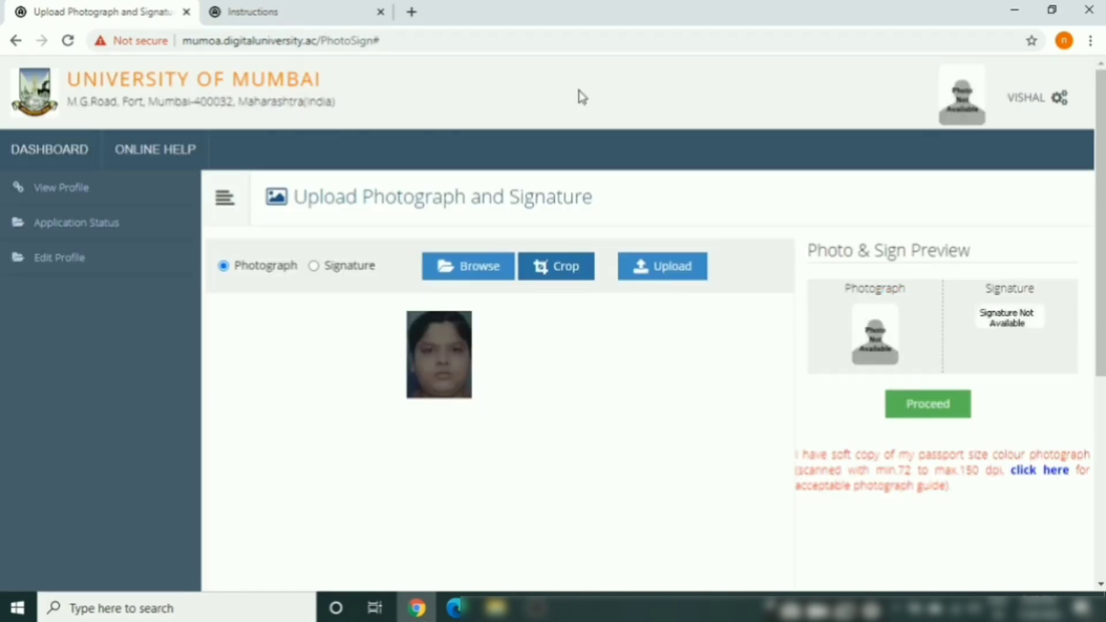
pyautogui.click(663, 270)
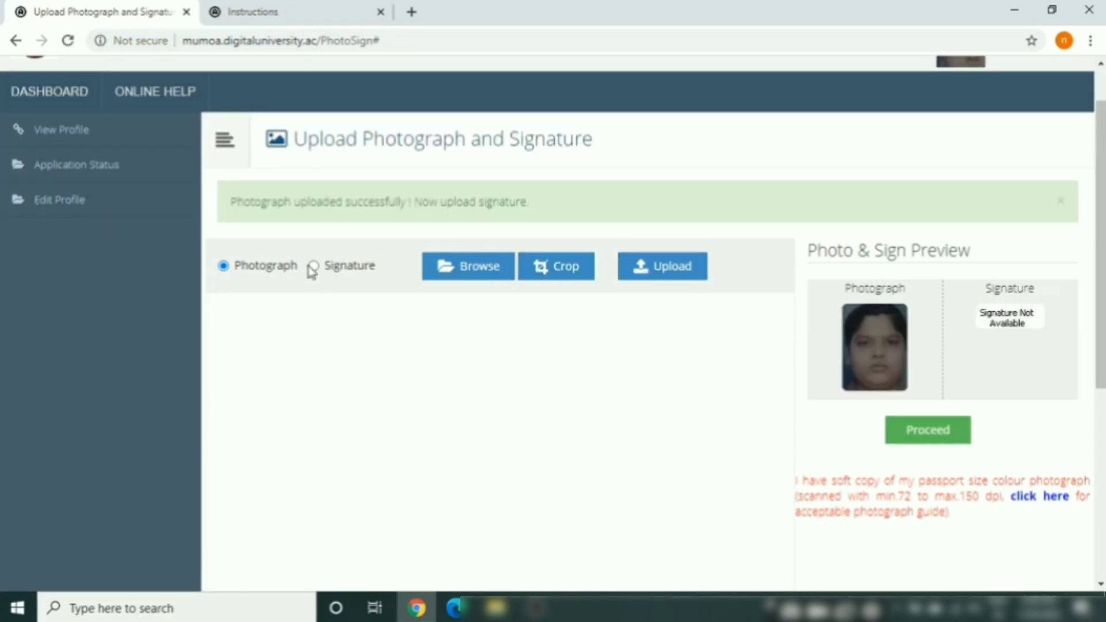
# Upload the 'signature' file as the applicant's signature, cropped to cover the whole signature
pyautogui.click(476, 270)
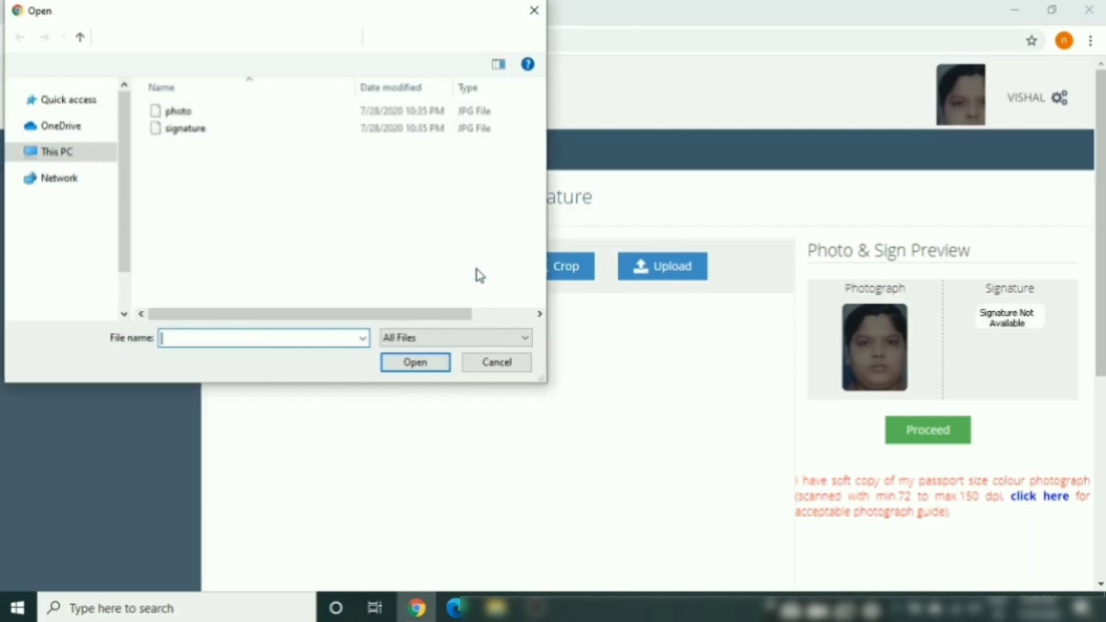
pyautogui.click(224, 132)
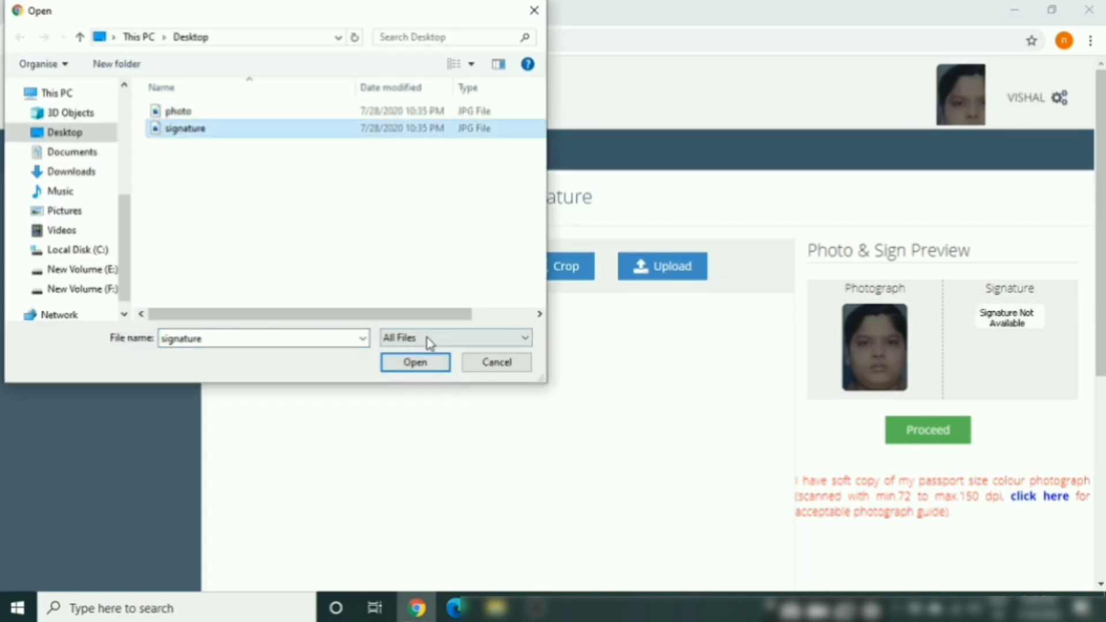
pyautogui.click(424, 368)
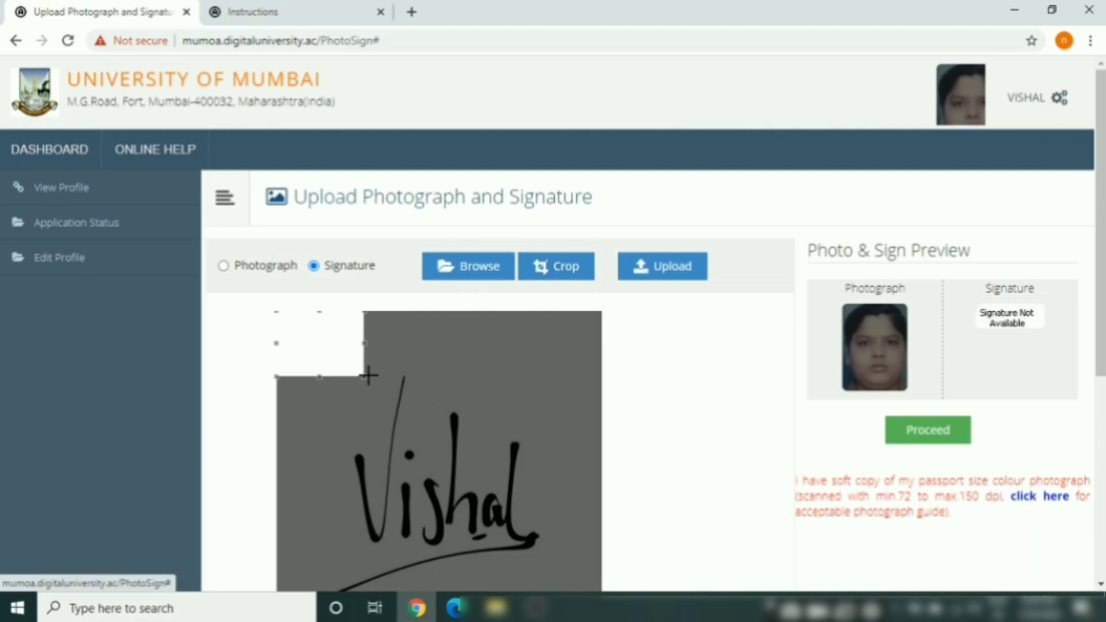
pyautogui.moveTo(365, 379); pyautogui.dragTo(602, 555)
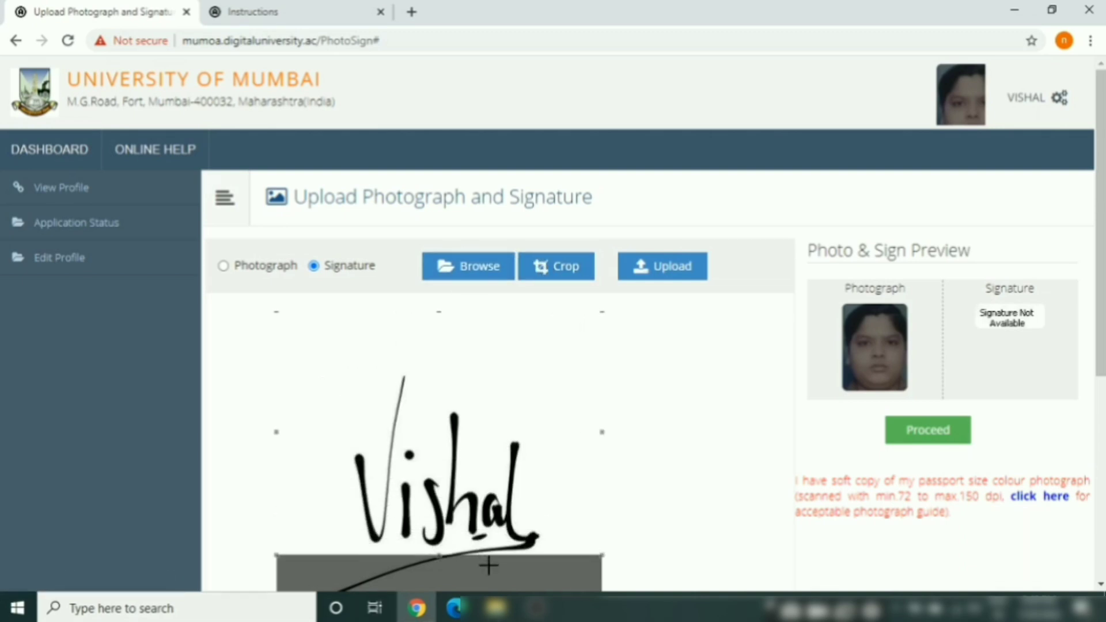
pyautogui.click(554, 266)
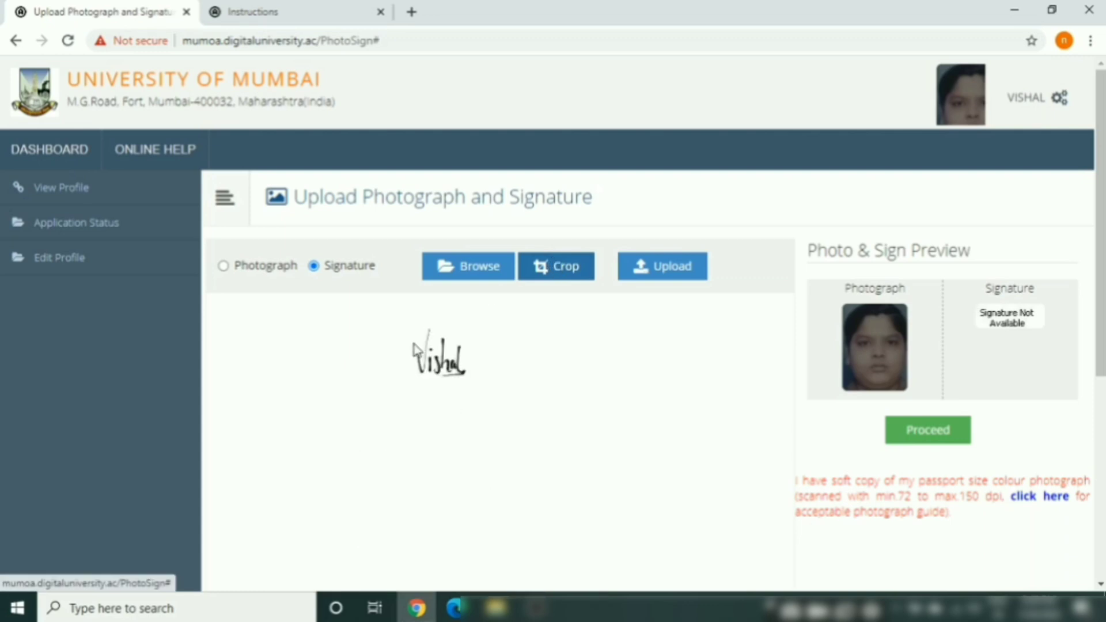
pyautogui.moveTo(413, 346)
pyautogui.mouseDown()
pyautogui.moveTo(429, 372)
pyautogui.moveTo(413, 348)
pyautogui.moveTo(402, 388)
pyautogui.moveTo(415, 387)
pyautogui.mouseUp()
pyautogui.click(645, 267)
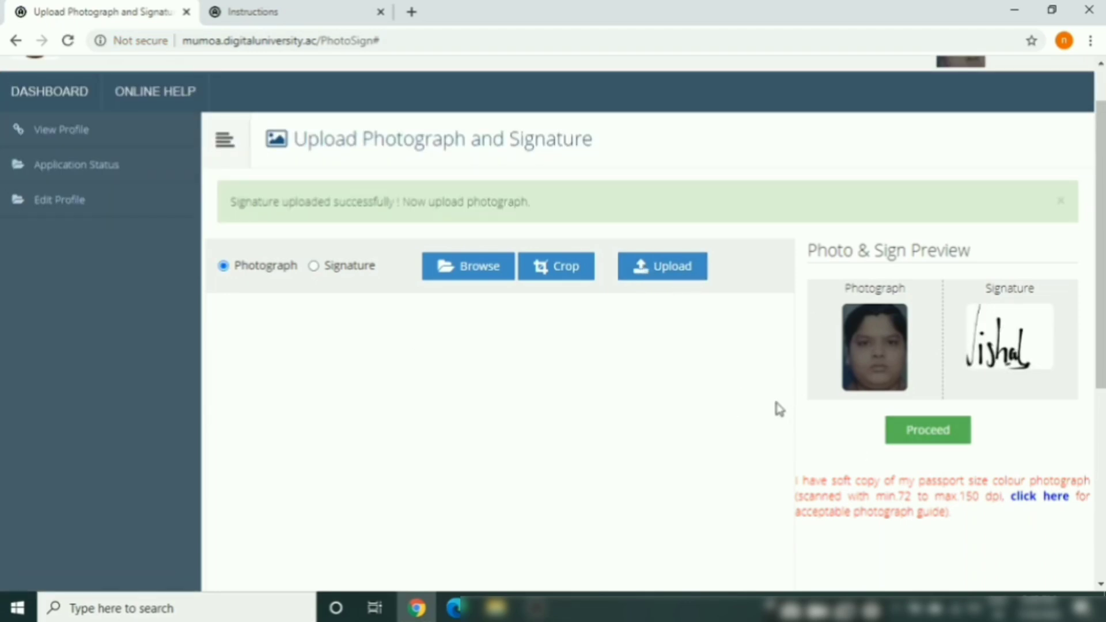
# Re-save Contact Details and scroll the dashboard down to Confirm Profile Details
pyautogui.click(942, 437)
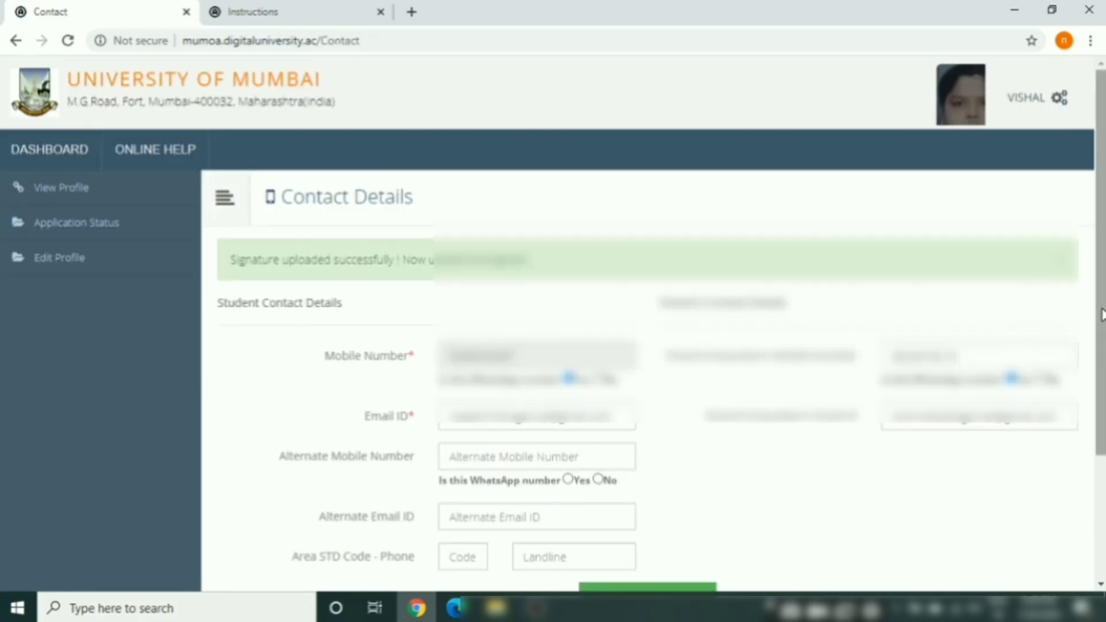
pyautogui.moveTo(1100, 313); pyautogui.dragTo(1102, 439)
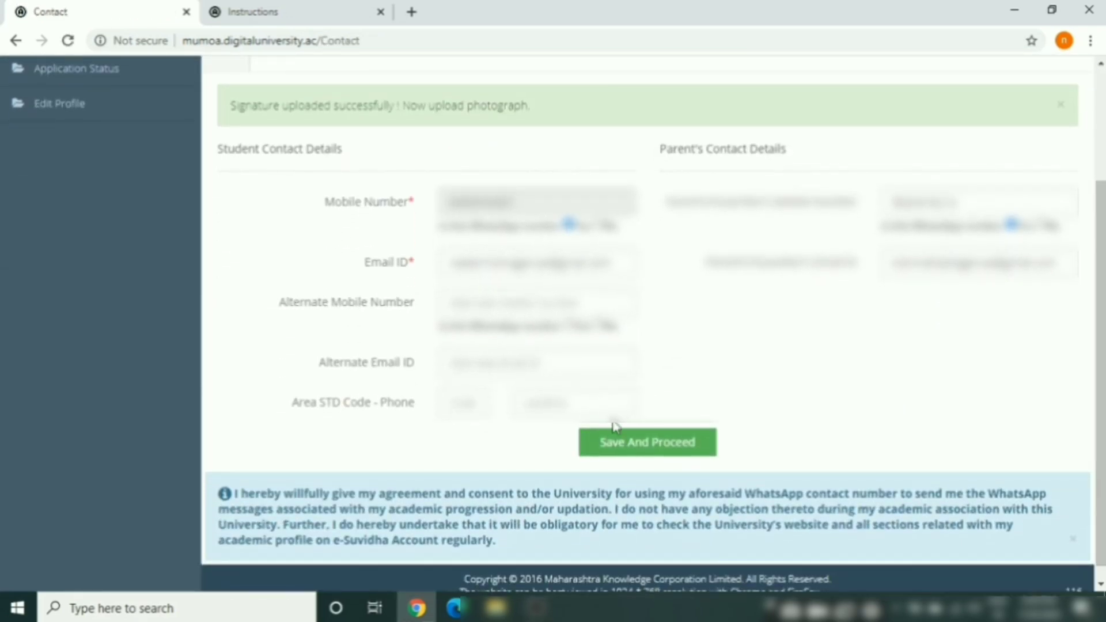
pyautogui.click(626, 449)
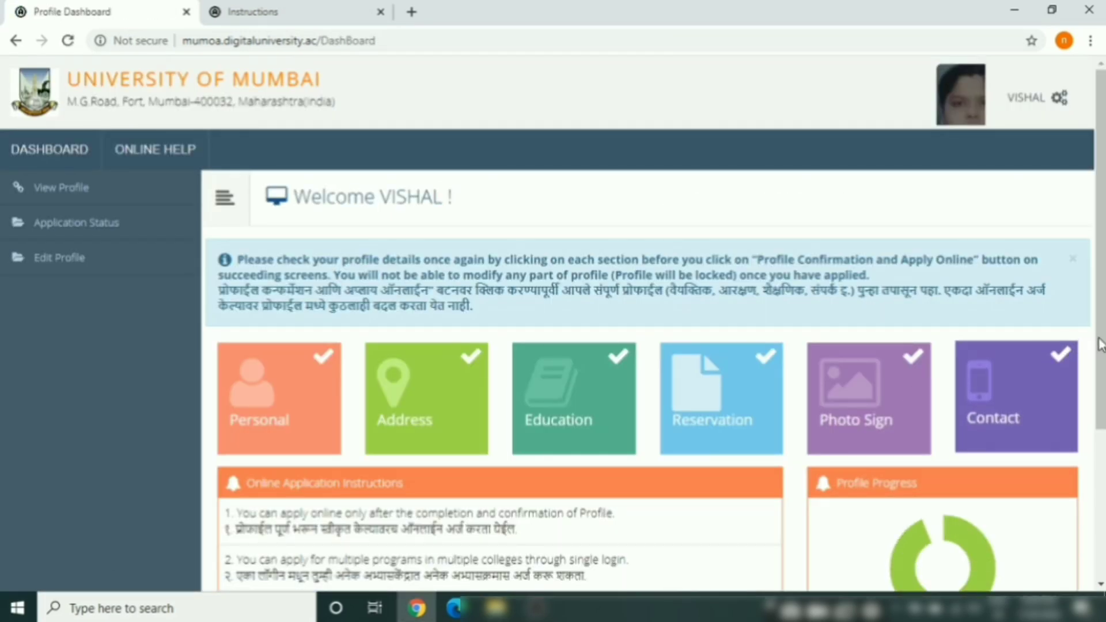
pyautogui.moveTo(1102, 348); pyautogui.dragTo(1102, 459)
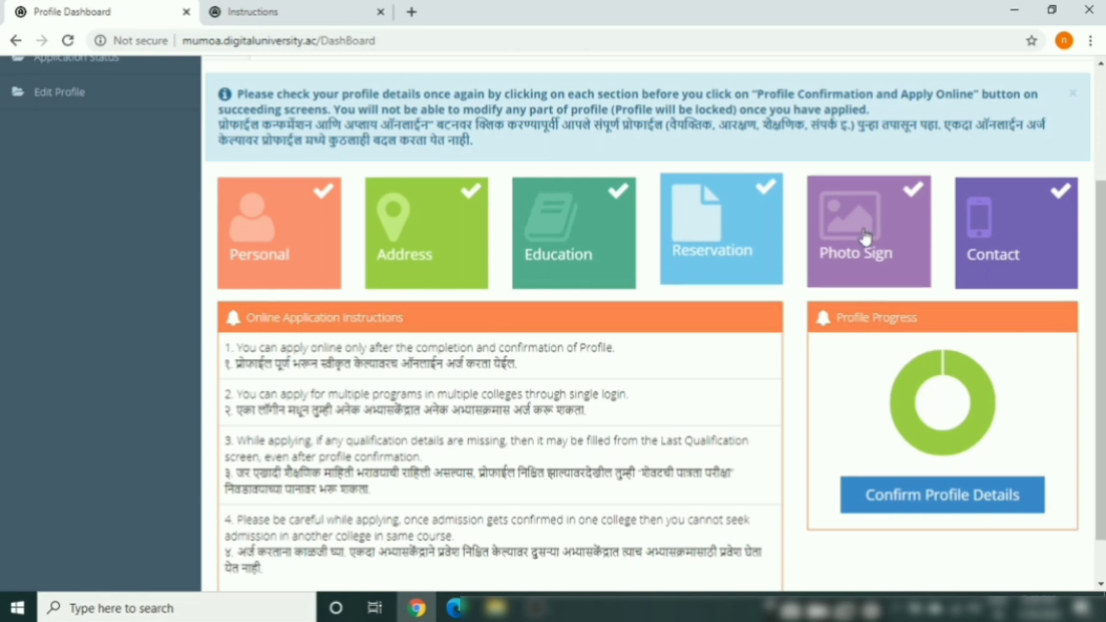
# Open the profile summary and review its contact, address and reservation sections
pyautogui.click(954, 495)
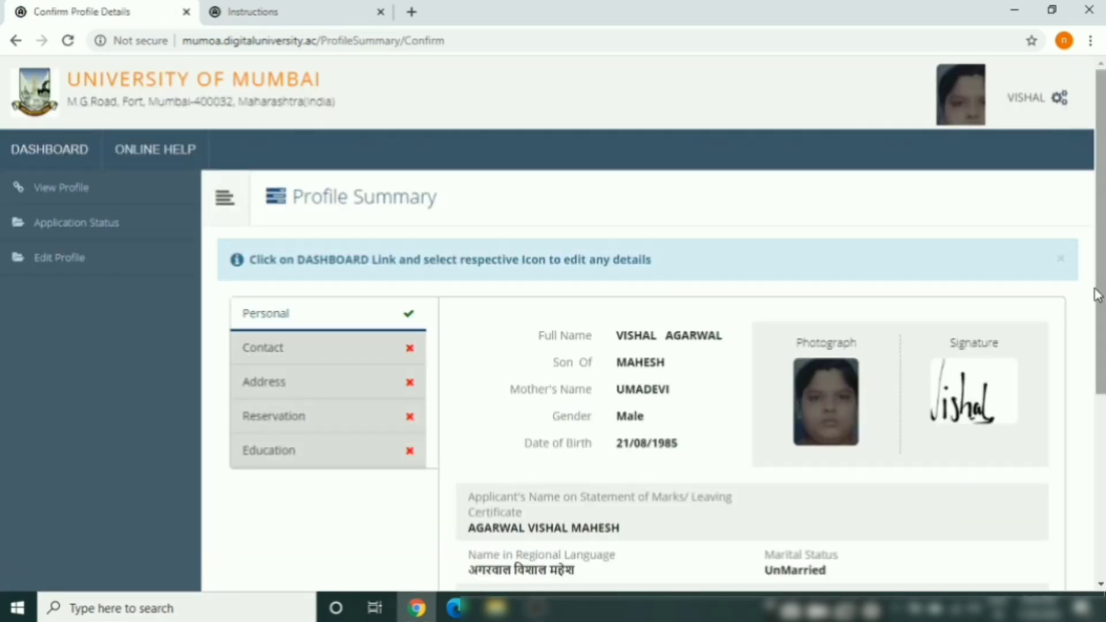
pyautogui.moveTo(1100, 290); pyautogui.dragTo(1101, 476)
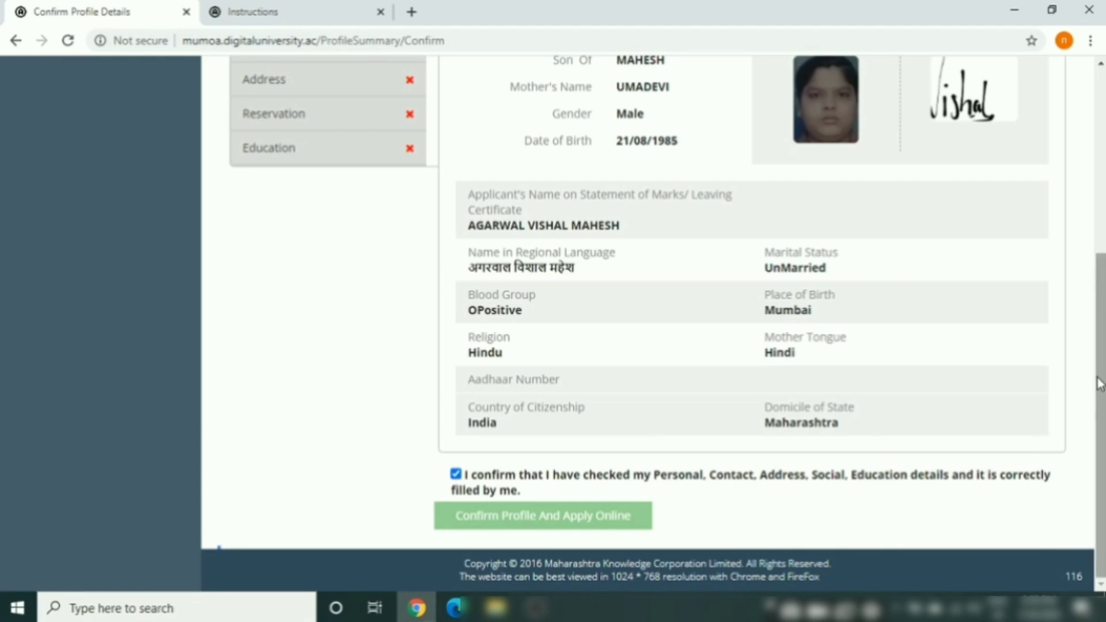
pyautogui.moveTo(1101, 381)
pyautogui.mouseDown()
pyautogui.moveTo(1102, 260)
pyautogui.moveTo(1092, 400)
pyautogui.mouseUp()
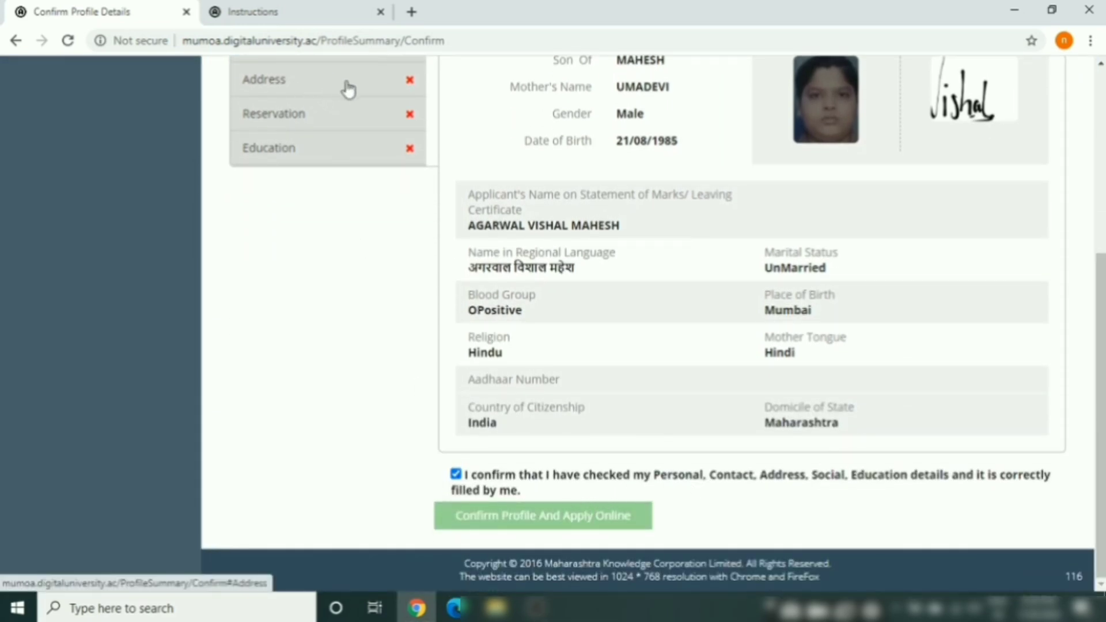
pyautogui.moveTo(1102, 376); pyautogui.dragTo(1089, 323)
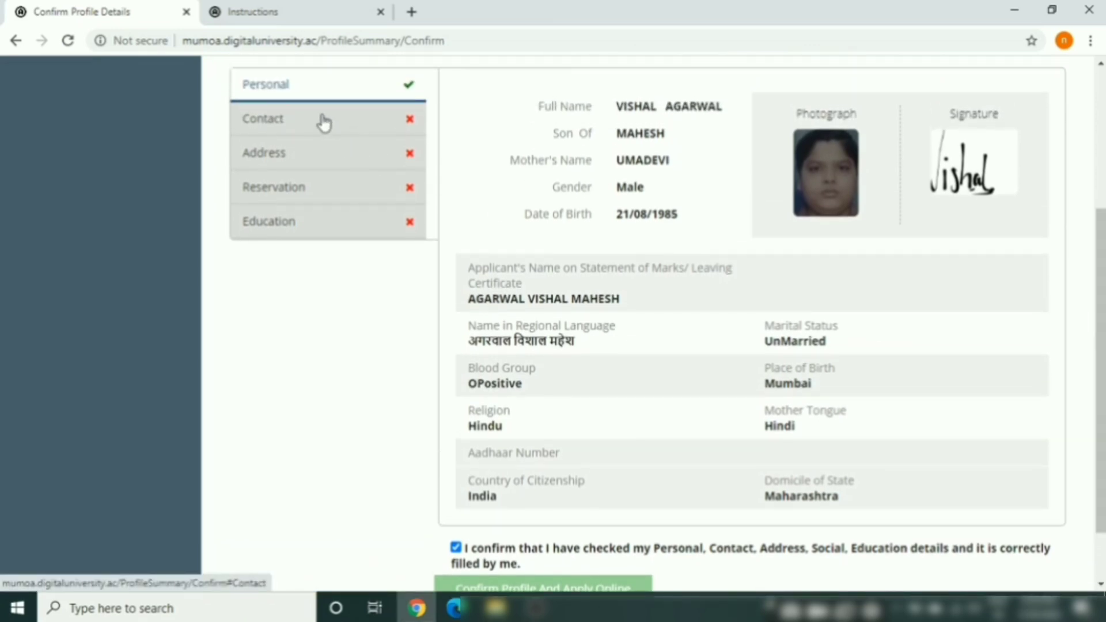
pyautogui.click(333, 133)
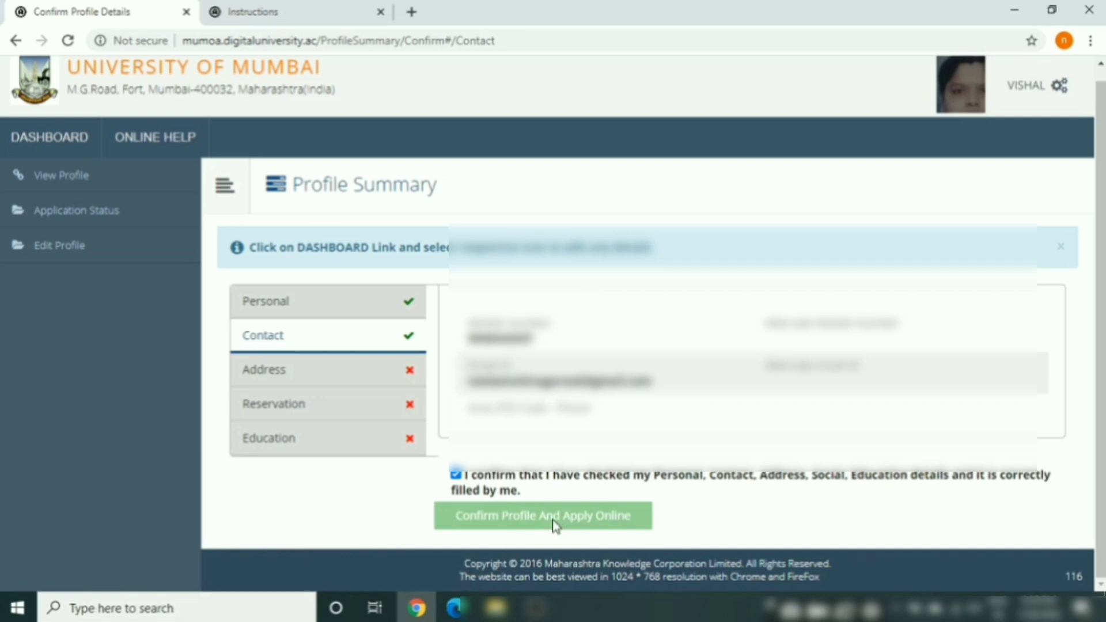
pyautogui.click(316, 369)
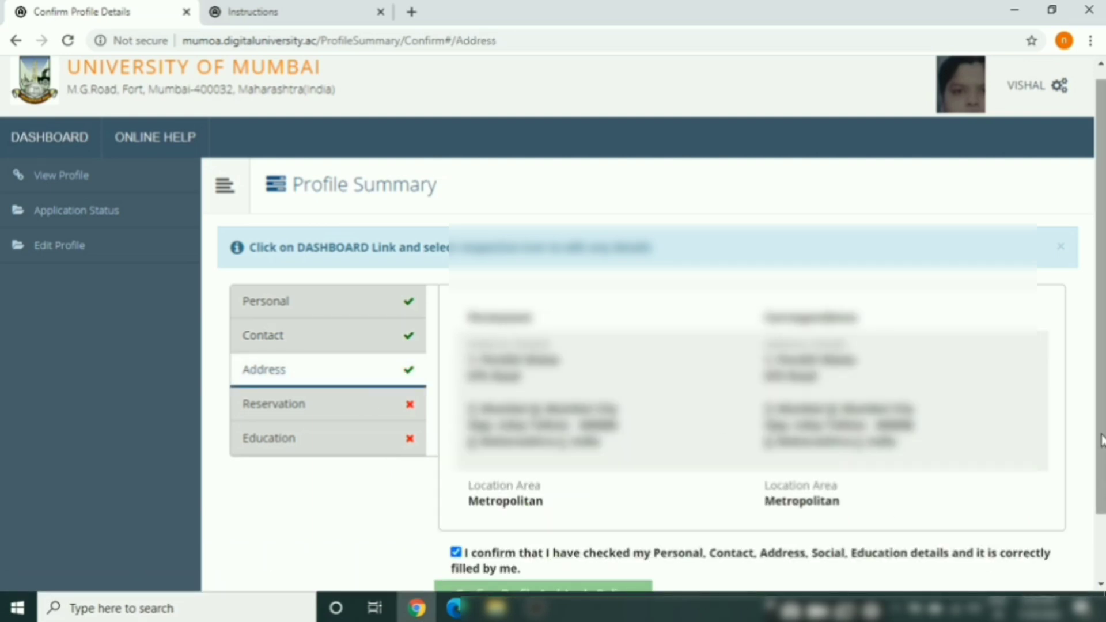
pyautogui.scroll(-2, 1100, 442)
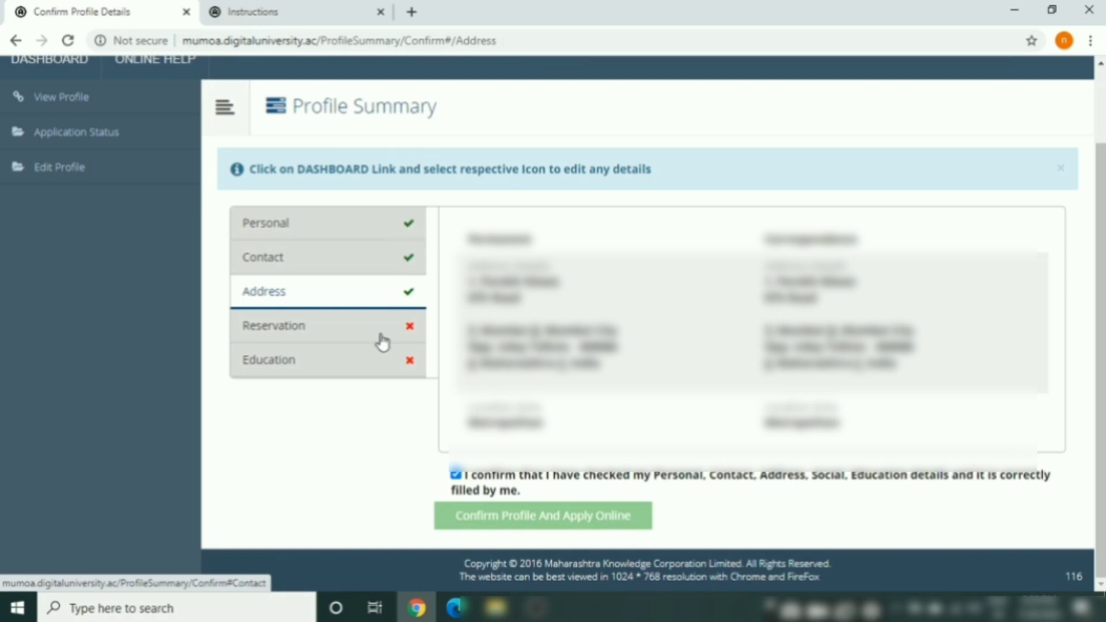
pyautogui.click(311, 327)
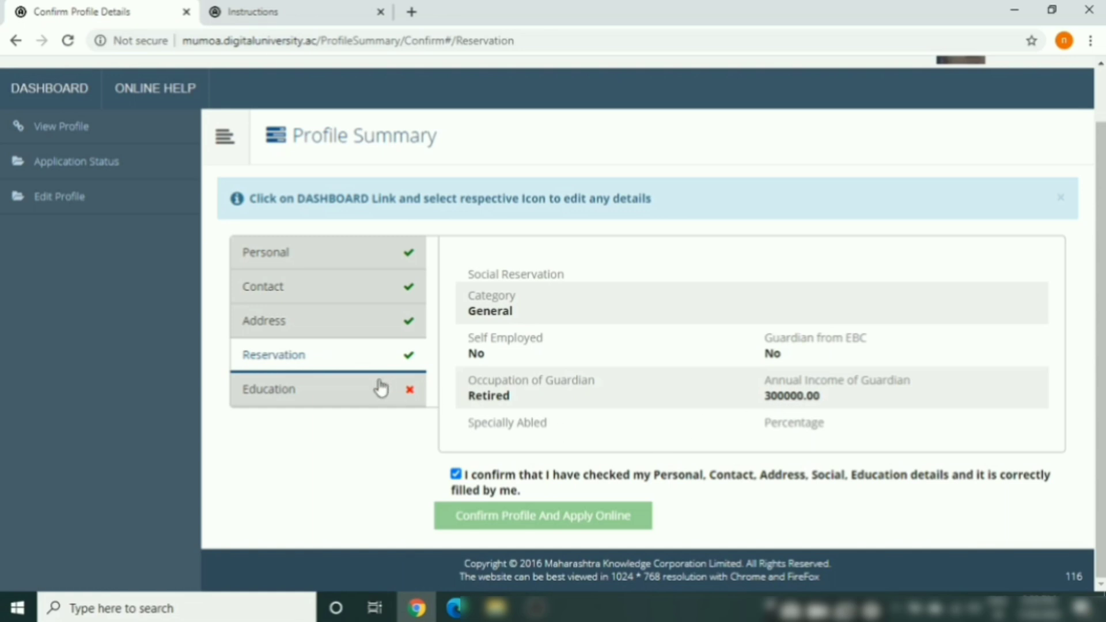
# Review the education details and confirm the profile to apply online
pyautogui.click(363, 388)
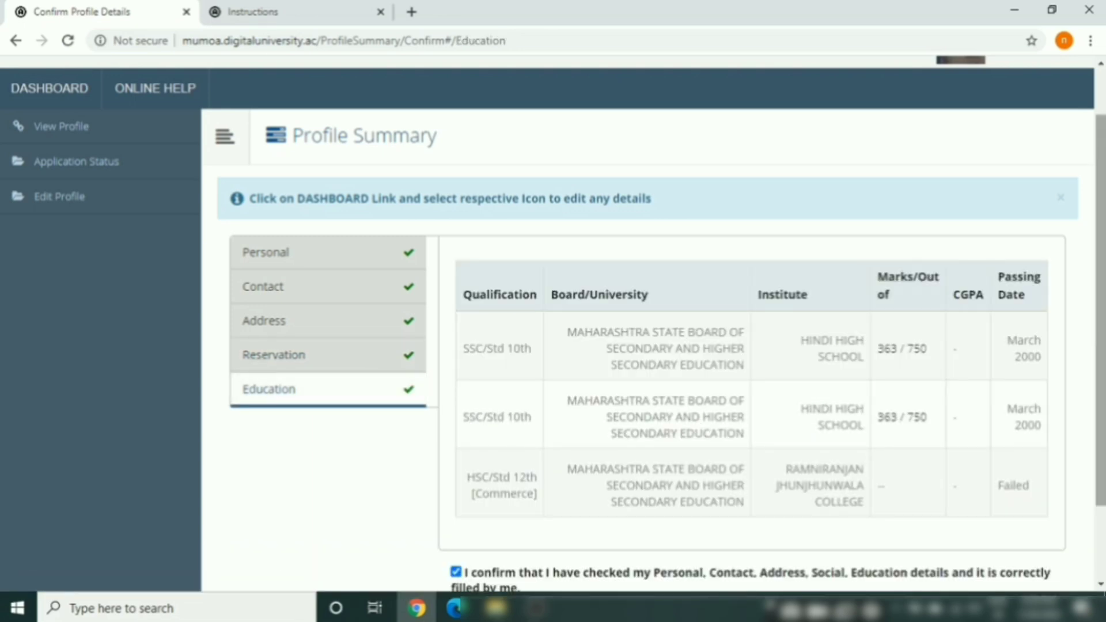
pyautogui.scroll(-2, 1101, 328)
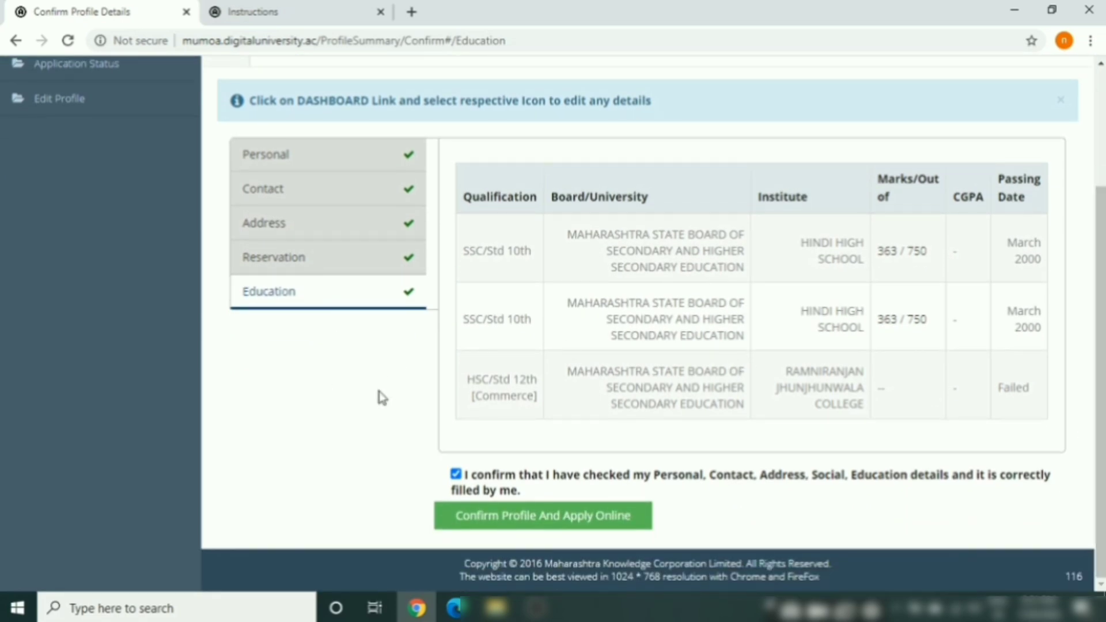
pyautogui.click(495, 516)
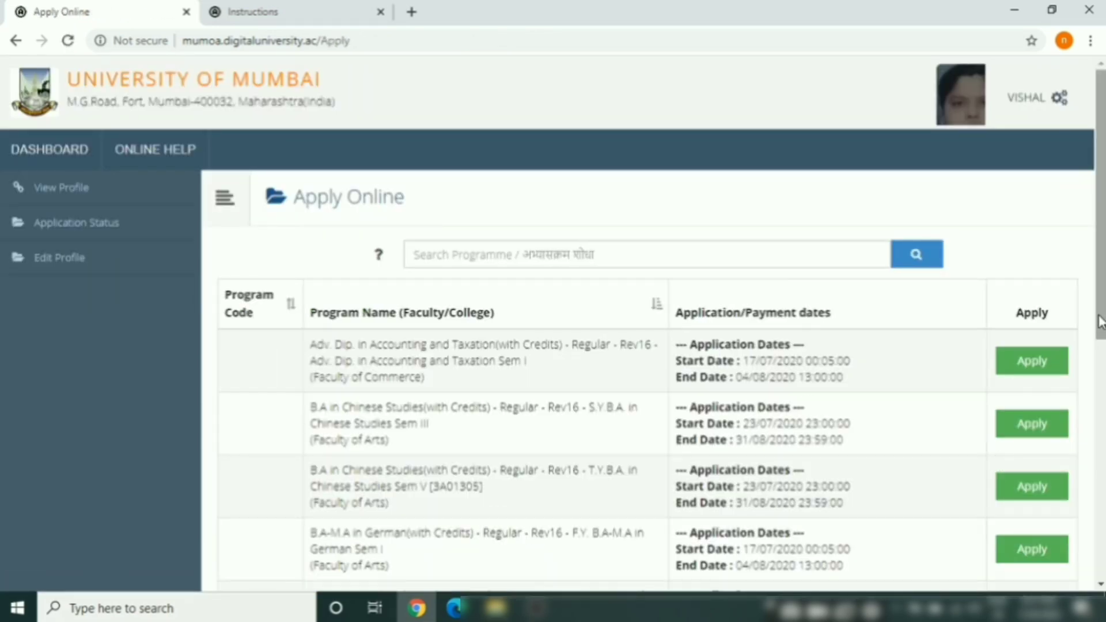
# Search the programme list for 'bco', shortened from 'bcom'
pyautogui.scroll(-3, 1100, 323)
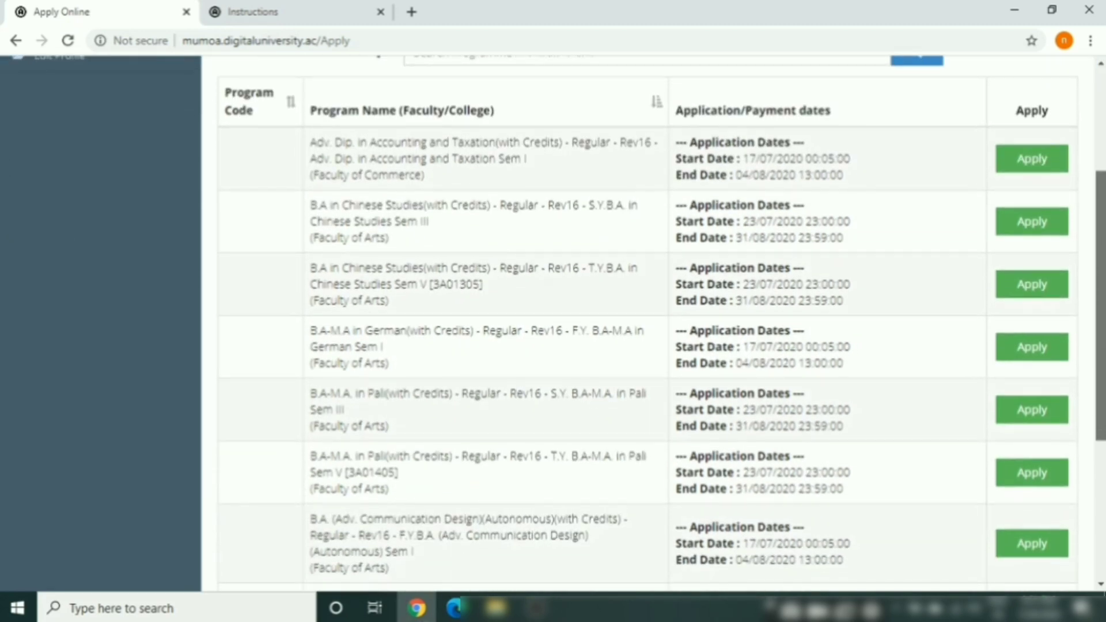
pyautogui.scroll(1, 651, 323)
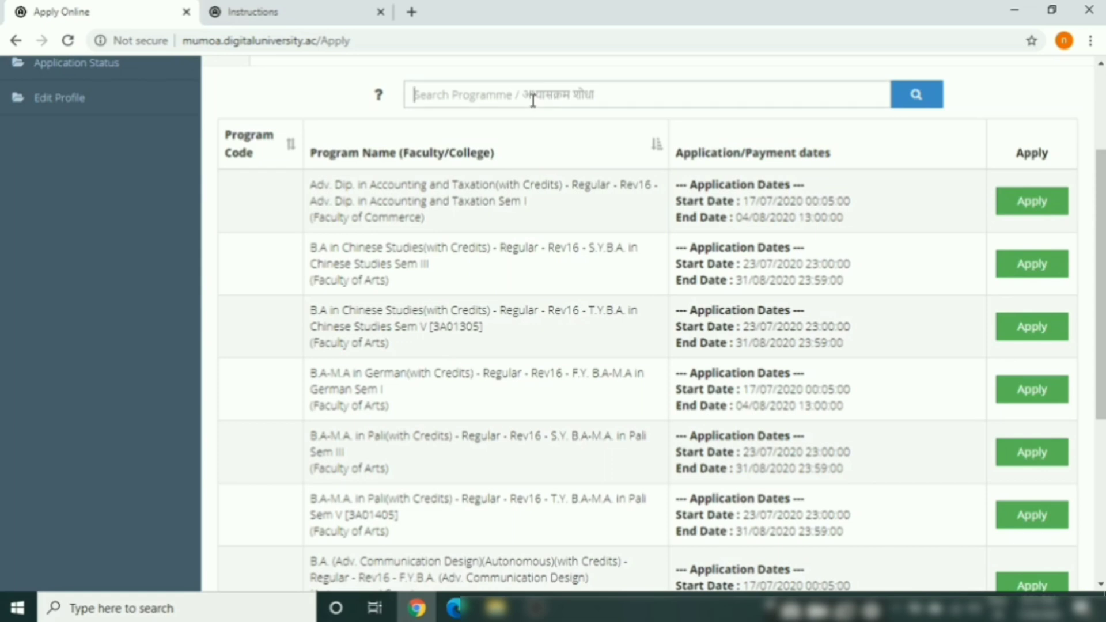
pyautogui.write('bcom')
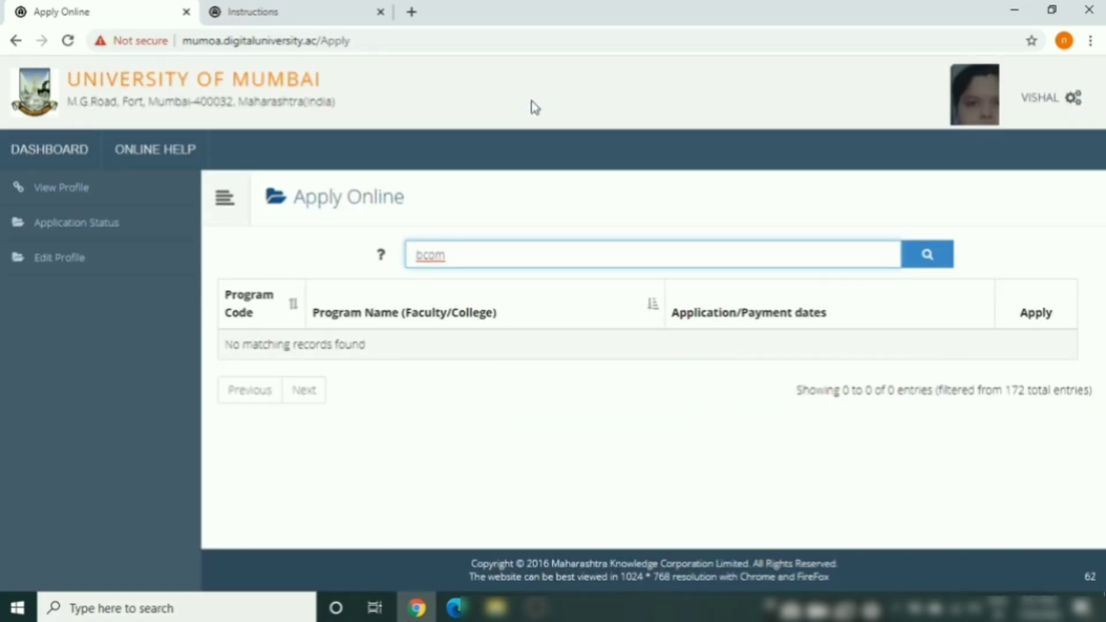
pyautogui.press('BackSpace')
pyautogui.press('BackSpace')
pyautogui.press('BackSpace')
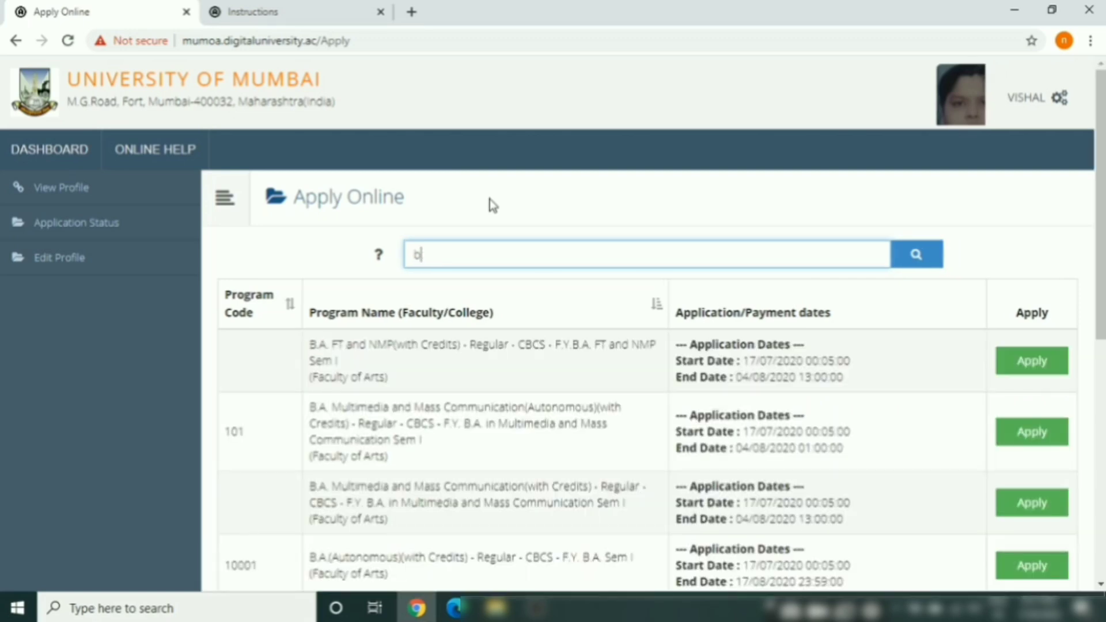
pyautogui.click(914, 258)
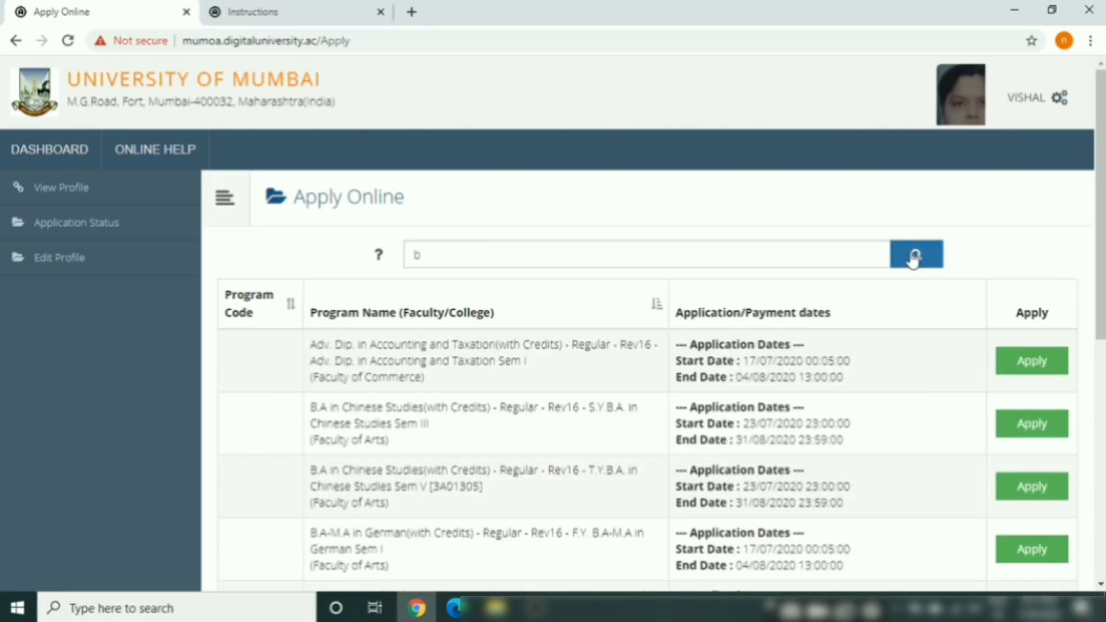
# Search programmes for 'commerce' instead and scroll through the 66 filtered entries
pyautogui.click(497, 250)
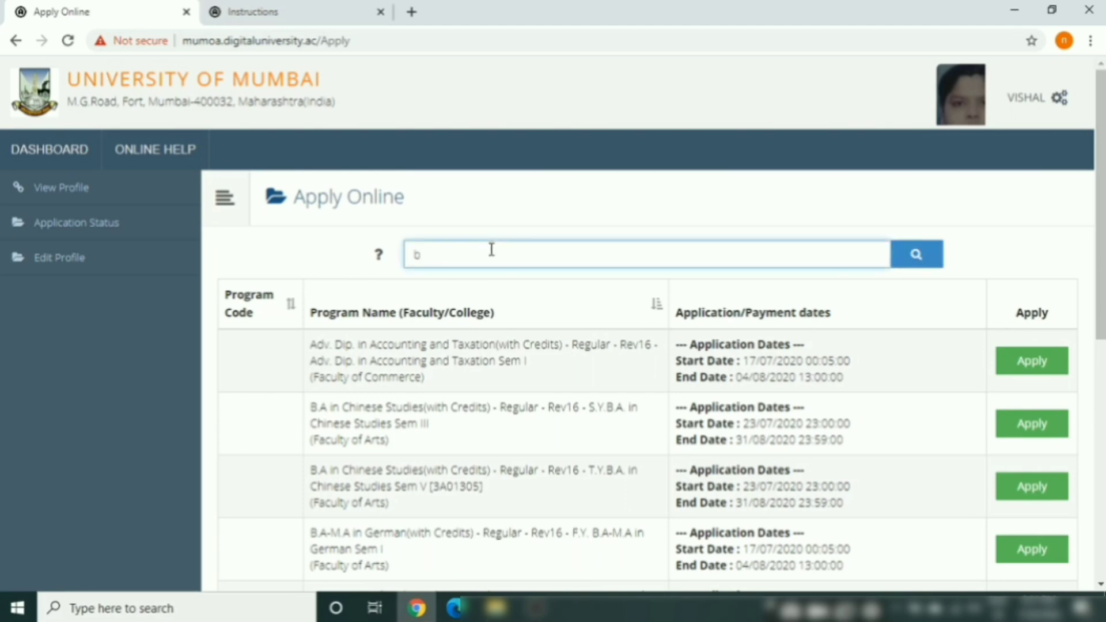
pyautogui.press('BackSpace')
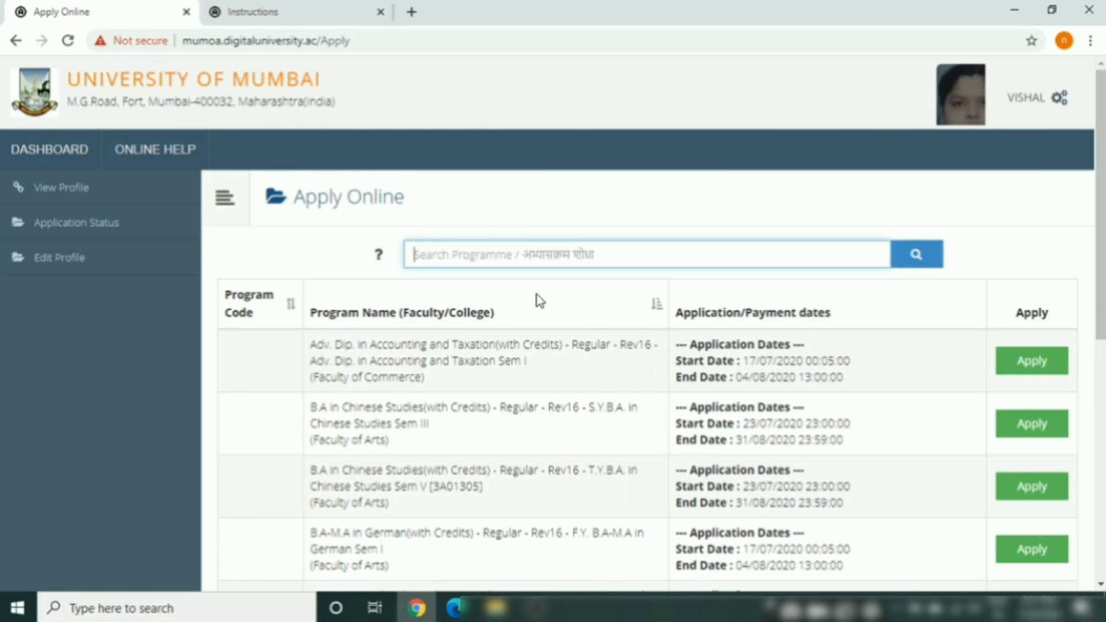
pyautogui.write('com')
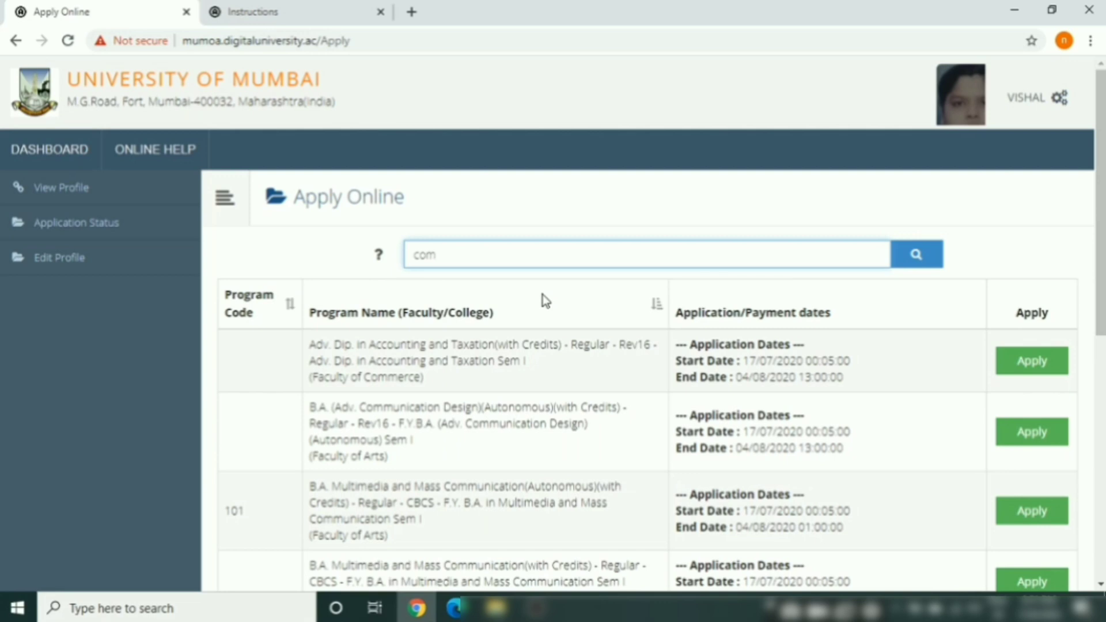
pyautogui.write('merce')
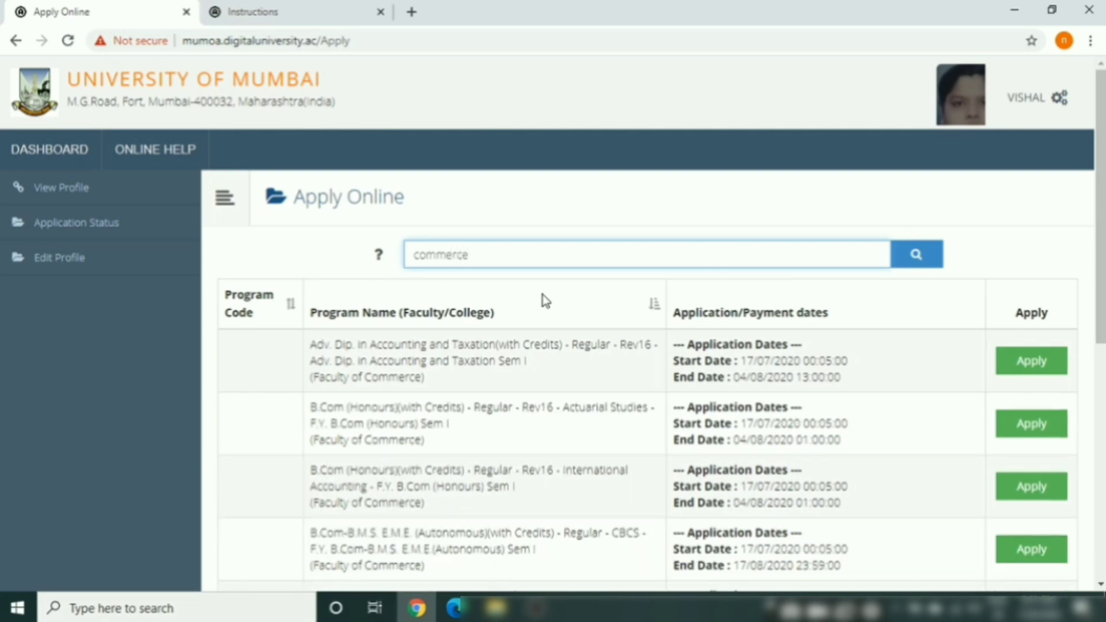
pyautogui.click(917, 254)
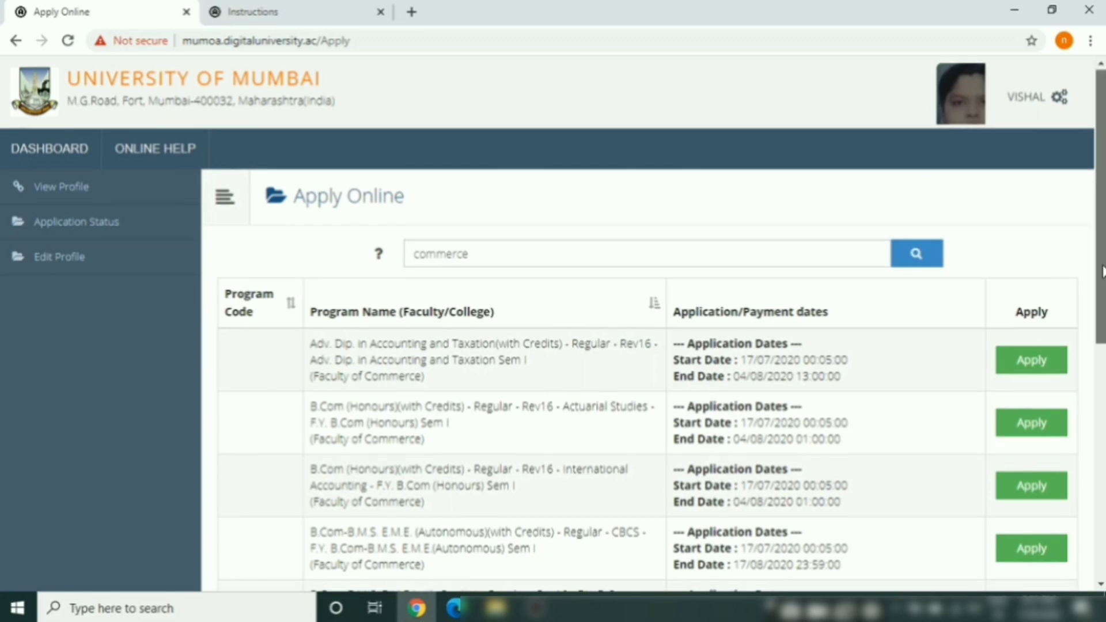
pyautogui.scroll(-5, 1103, 271)
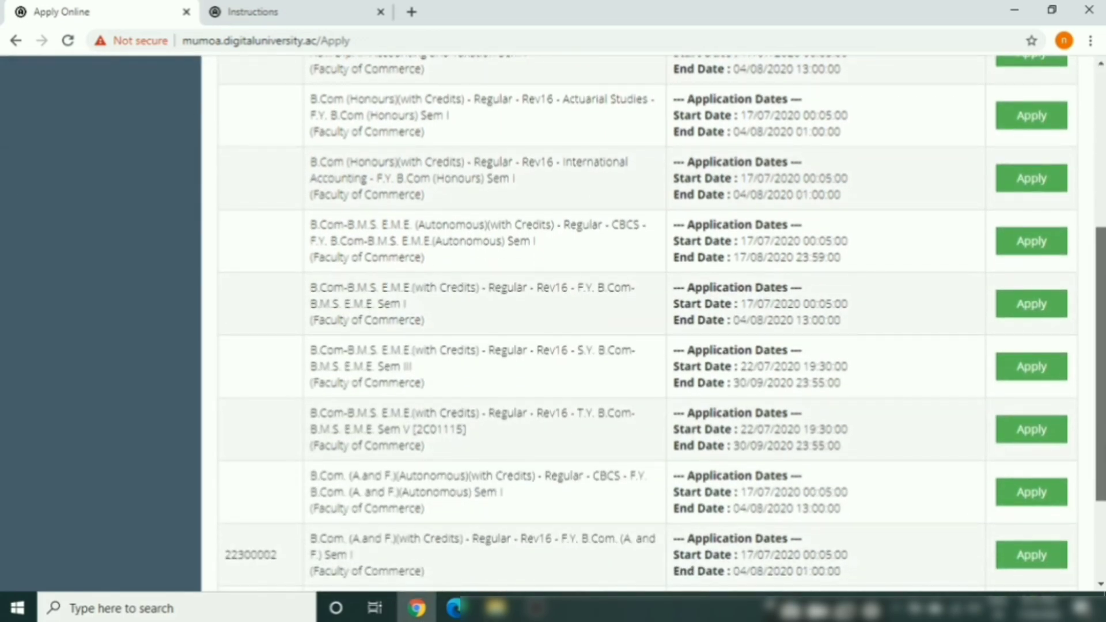
pyautogui.scroll(-2, 663, 325)
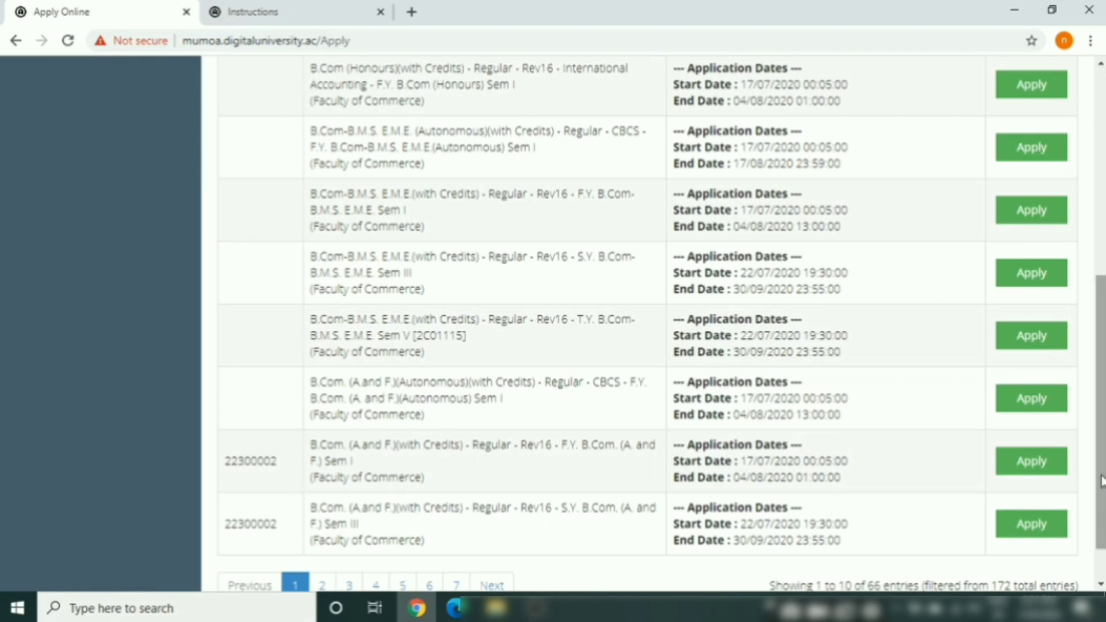
pyautogui.moveTo(1101, 481); pyautogui.dragTo(1101, 398)
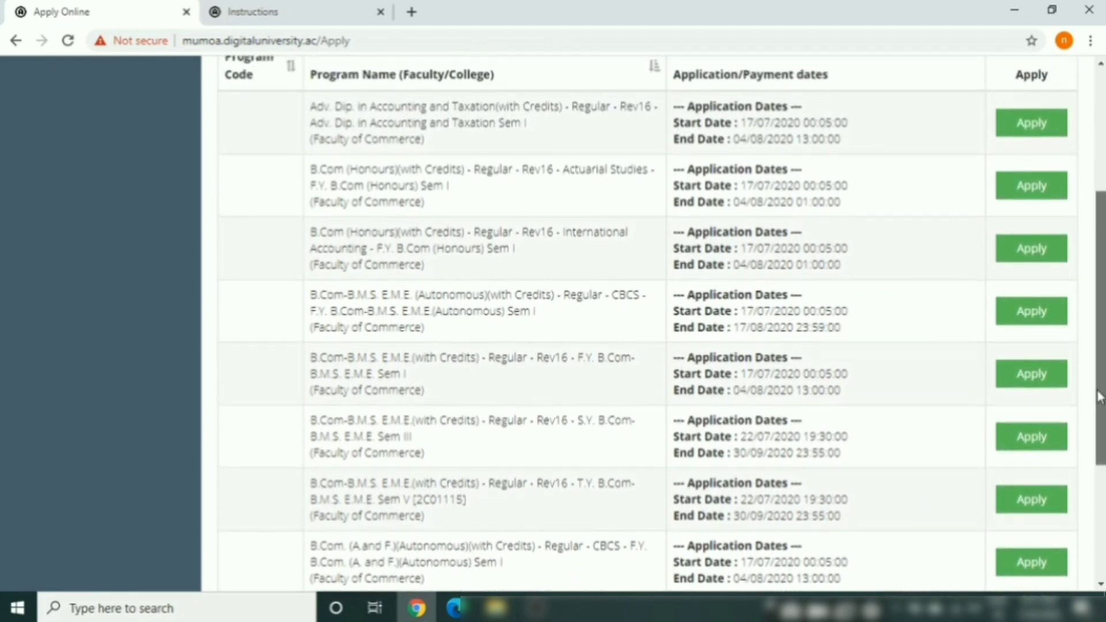
pyautogui.scroll(-1, 1100, 399)
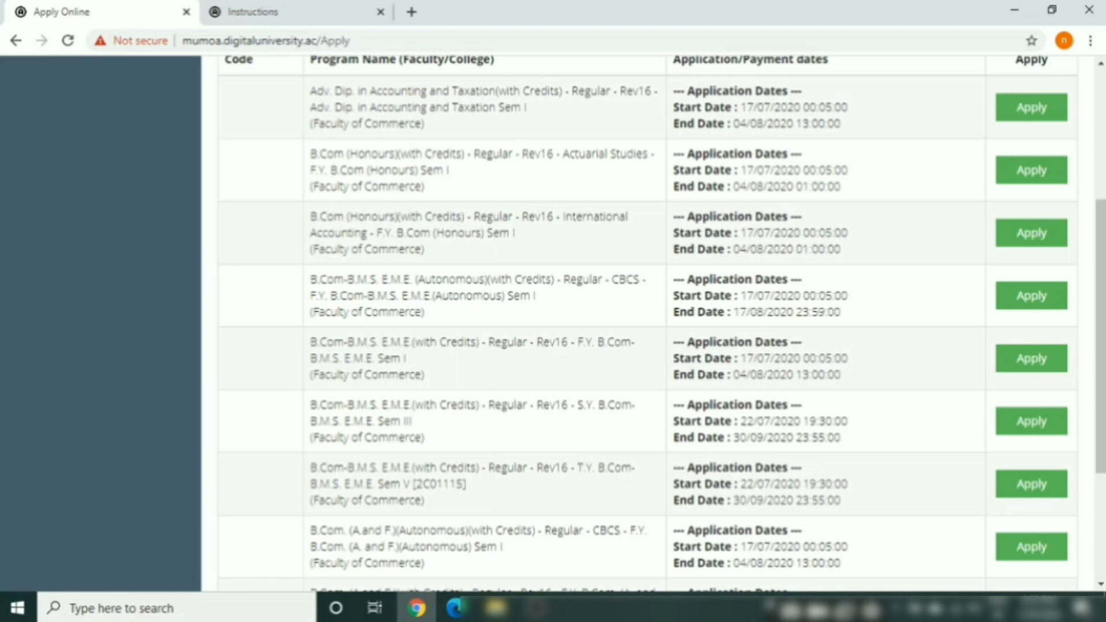
pyautogui.moveTo(1101, 484); pyautogui.dragTo(1102, 369)
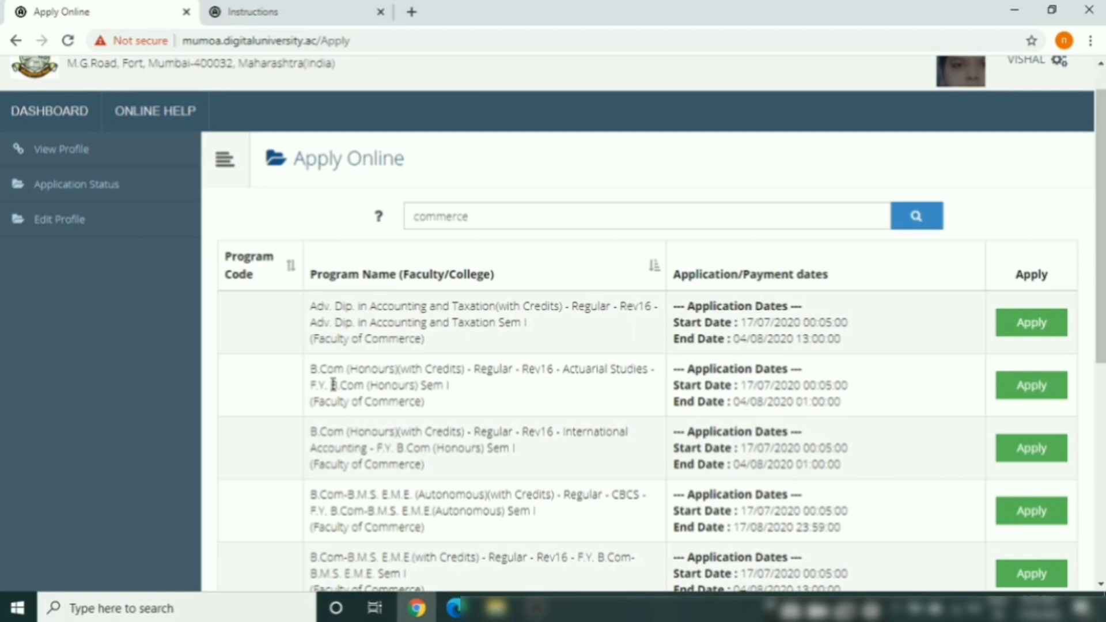
# Apply for B.Com (Honours) Actuarial Studies and accept the minimum eligibility criteria
pyautogui.click(1031, 386)
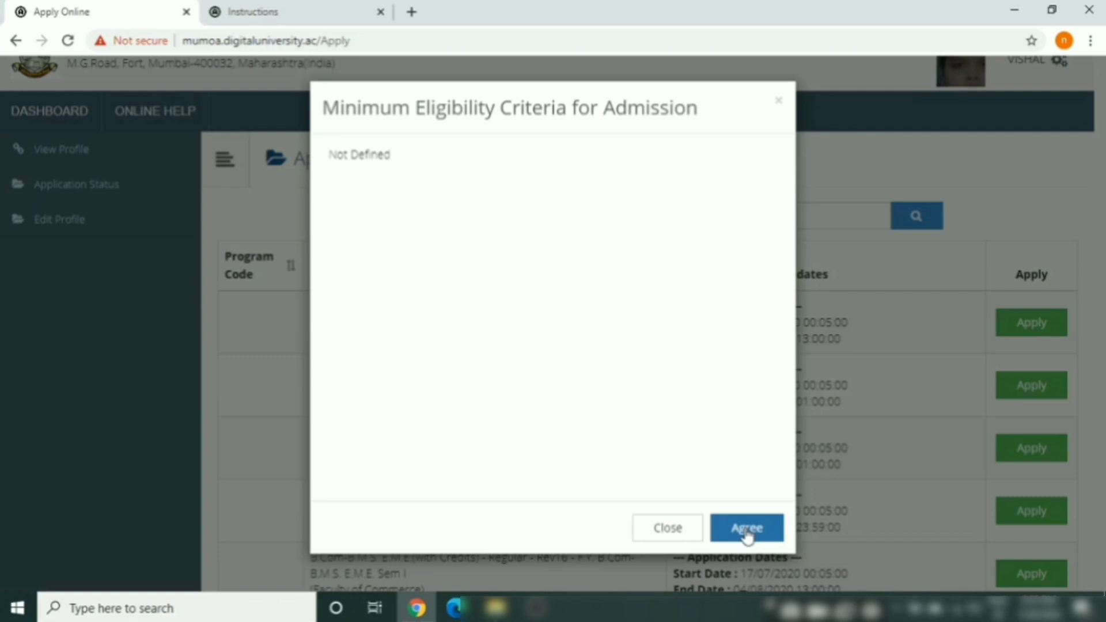
pyautogui.click(747, 530)
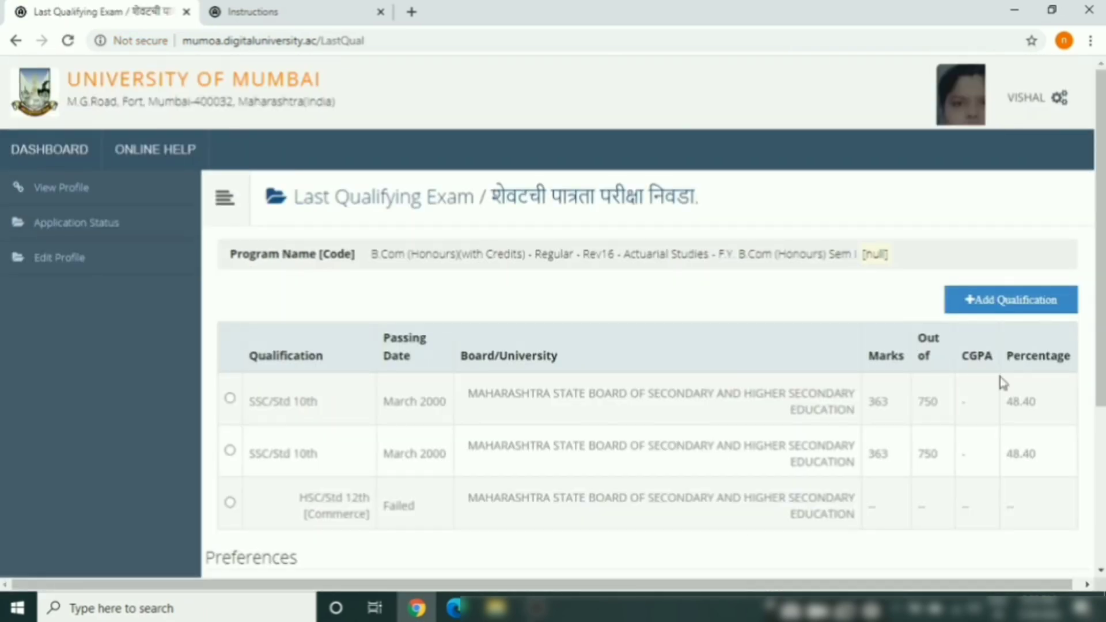
pyautogui.scroll(-3, 1101, 383)
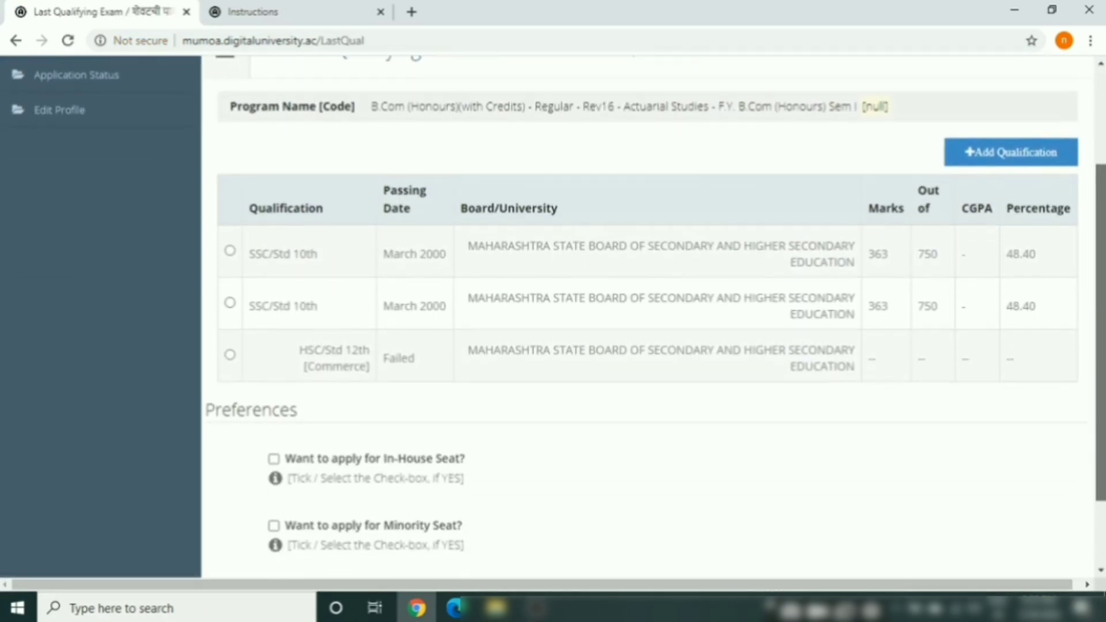
pyautogui.scroll(-2, 647, 317)
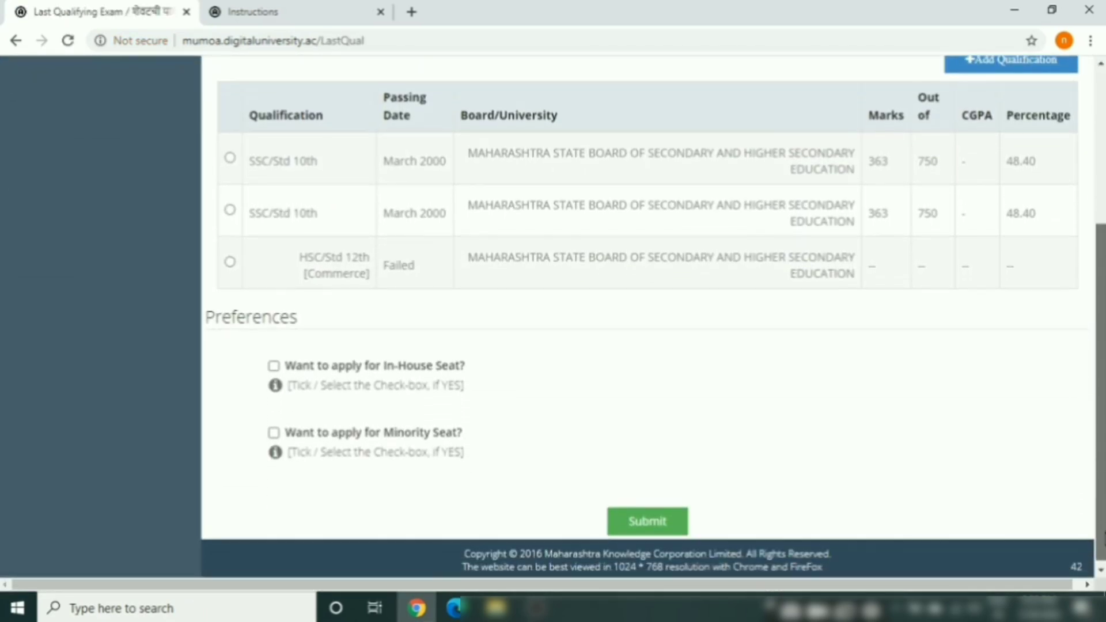
pyautogui.scroll(-1, 753, 423)
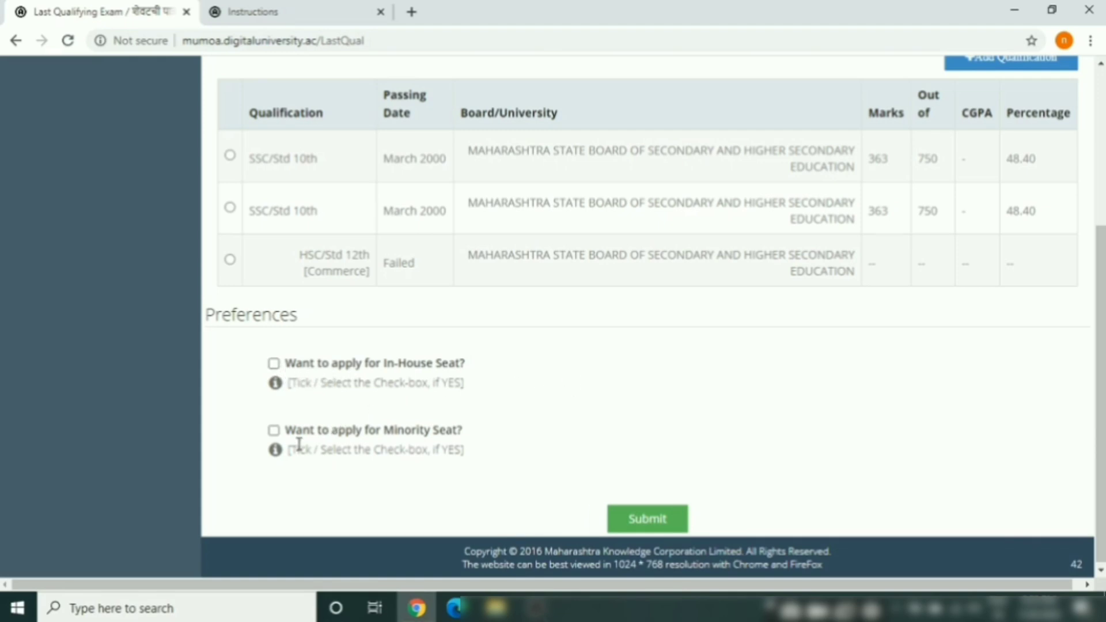
# Save SSC/Std 10th as the last qualifying exam to reach the college list
pyautogui.click(659, 524)
pyautogui.click(229, 208)
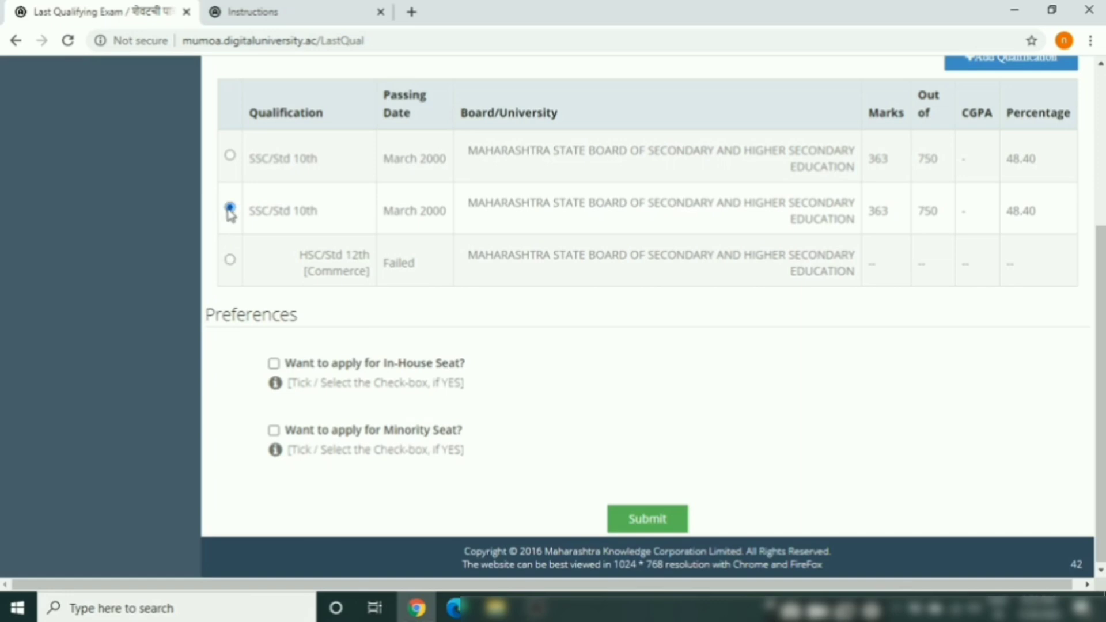
pyautogui.click(650, 520)
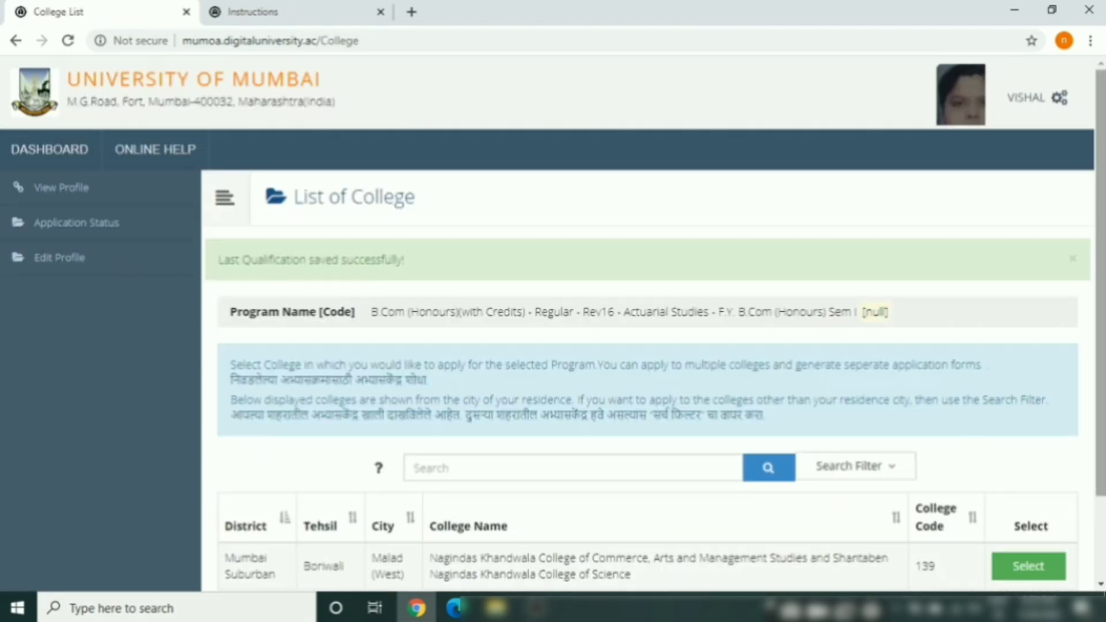
pyautogui.scroll(-3, 1101, 316)
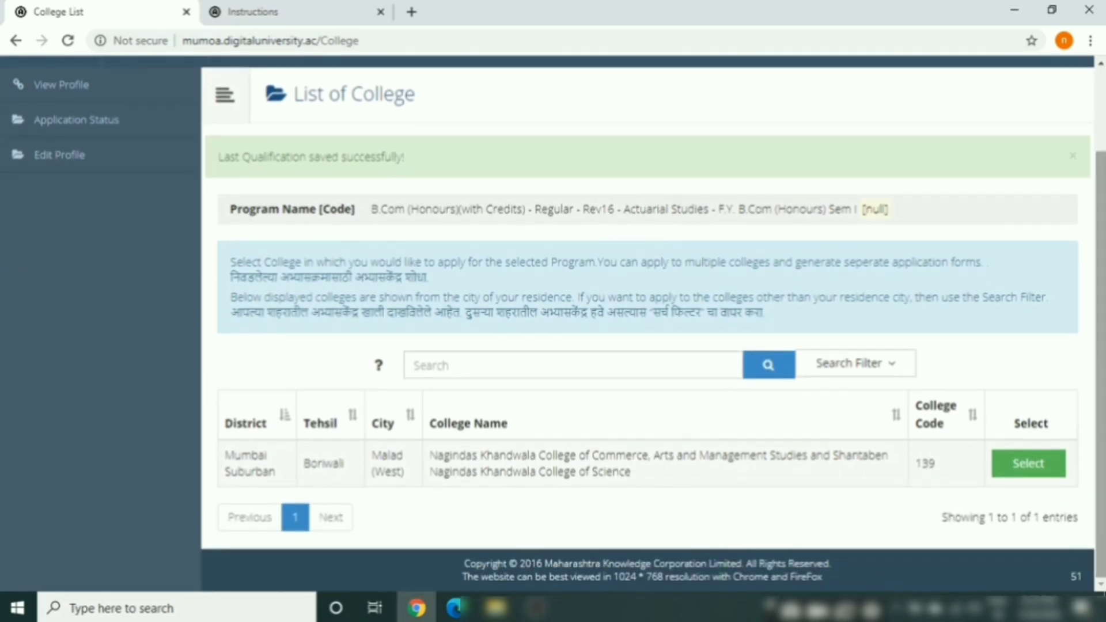
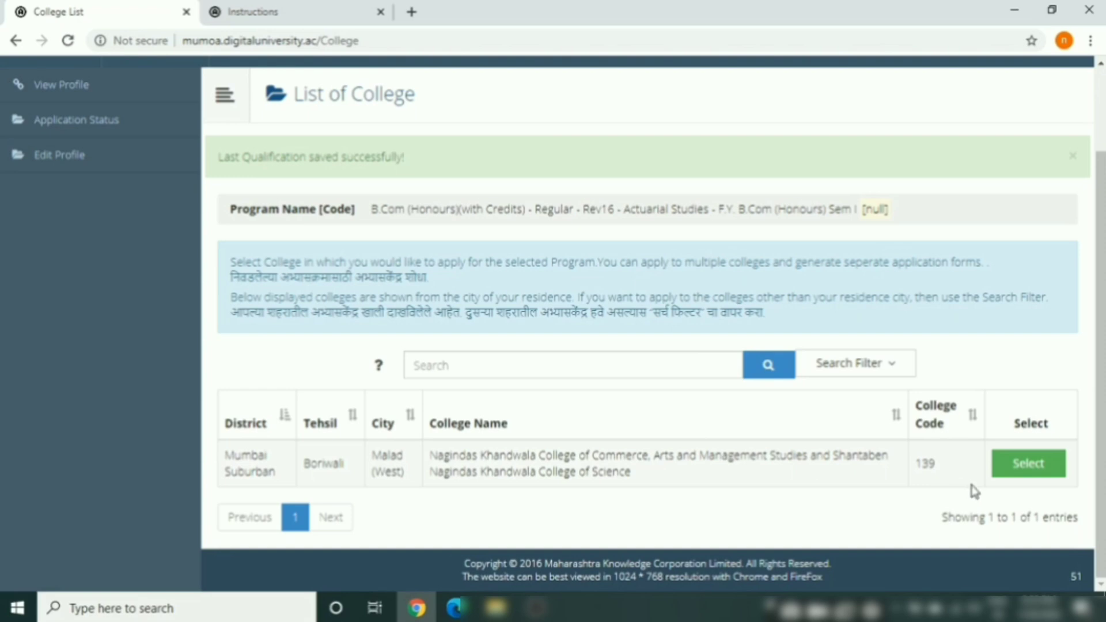
# Select college 139 and save Sem I courses: Foundation Course, Actuarial Statistics 1A and 1B, R Programming
pyautogui.click(1028, 464)
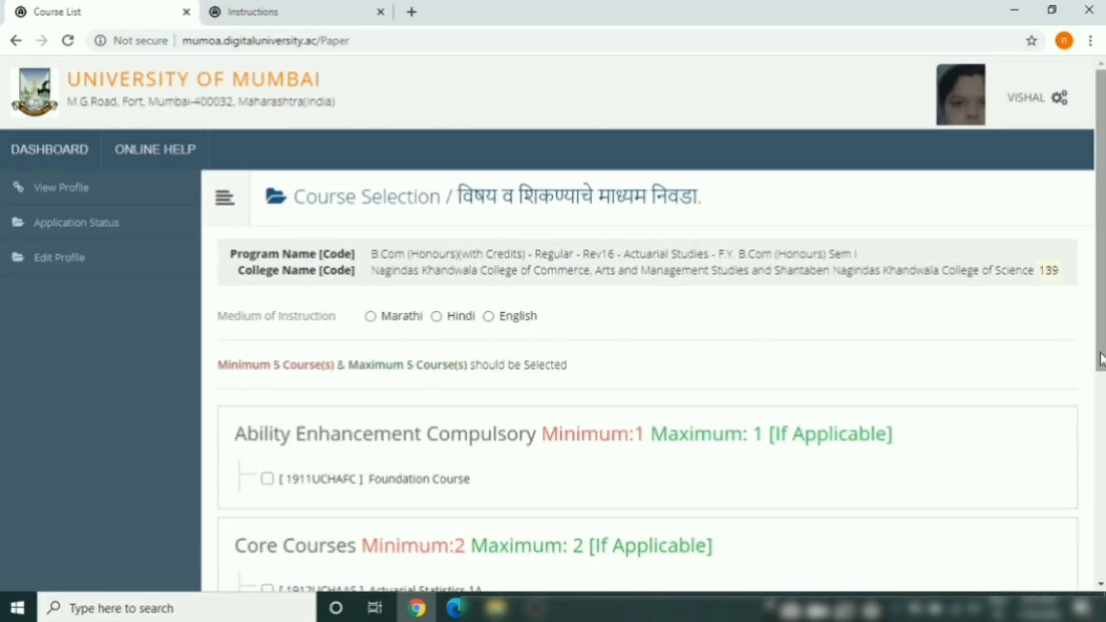
pyautogui.scroll(-3, 1097, 358)
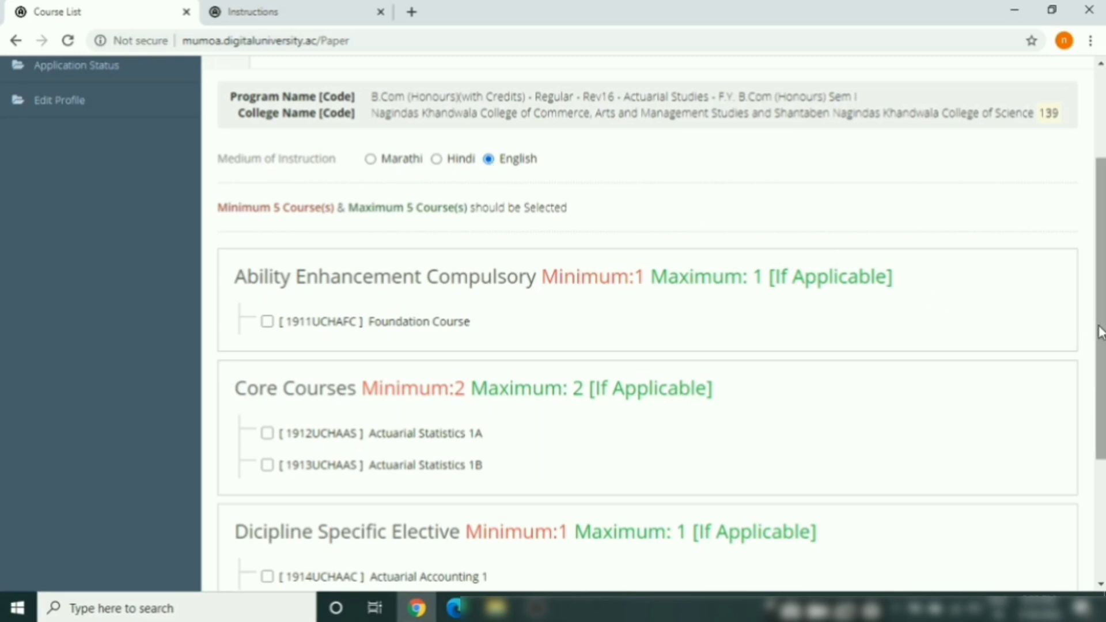
pyautogui.scroll(-2, 1099, 332)
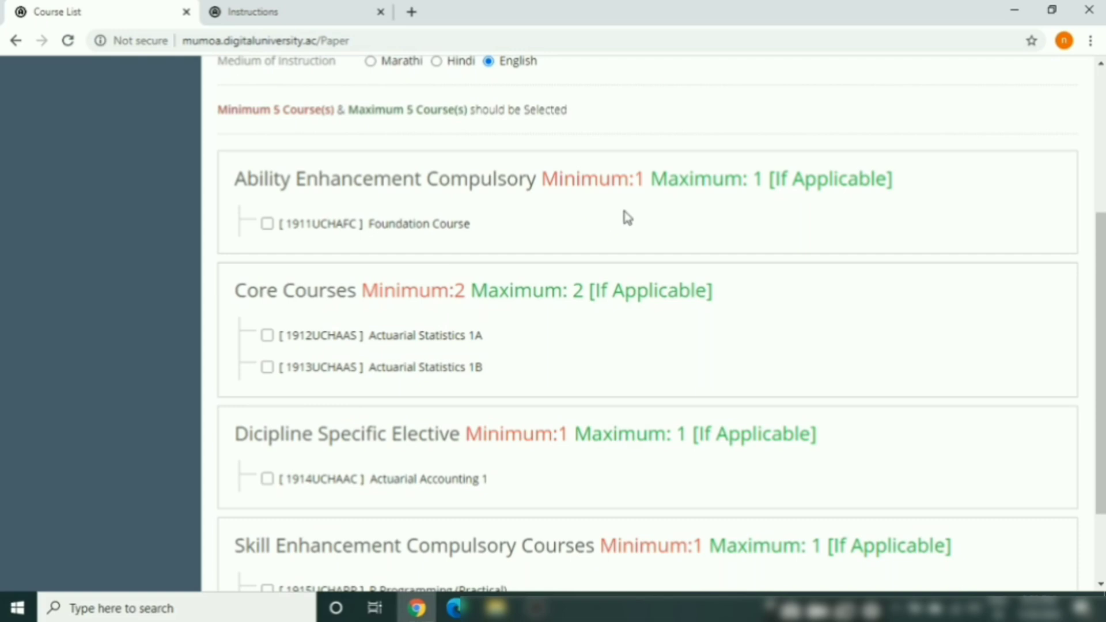
pyautogui.click(266, 226)
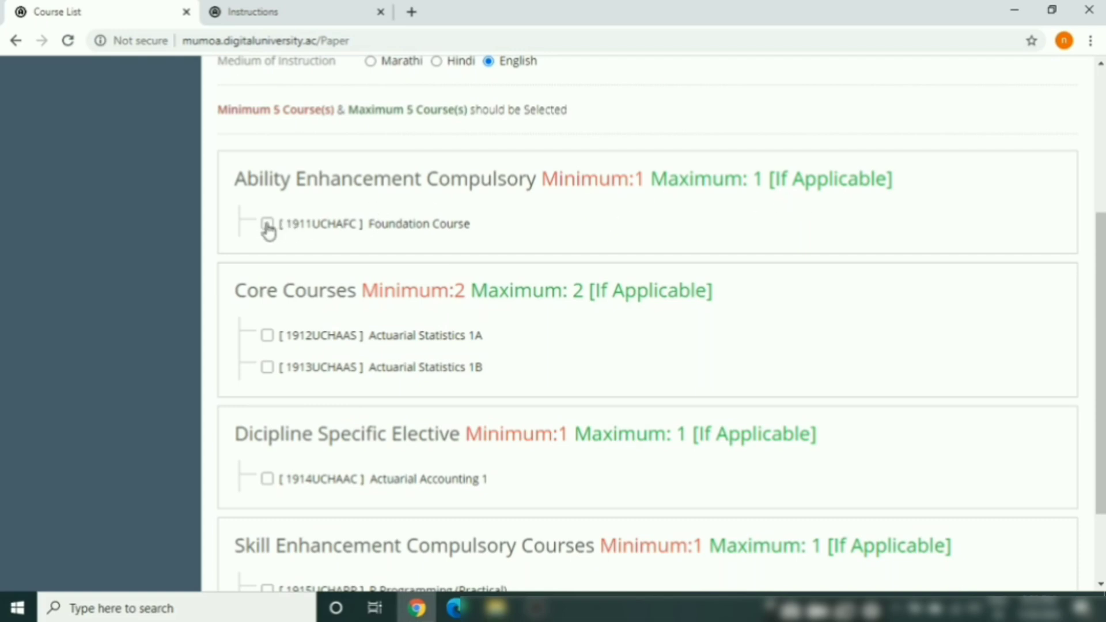
pyautogui.click(267, 337)
pyautogui.click(269, 368)
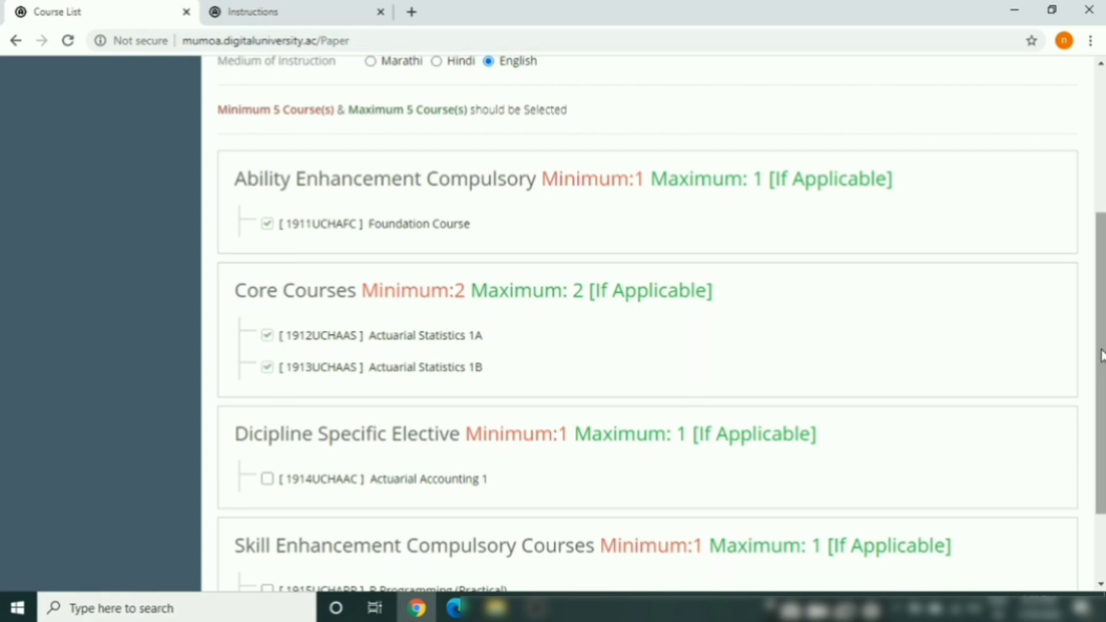
pyautogui.moveTo(1100, 354); pyautogui.dragTo(1100, 418)
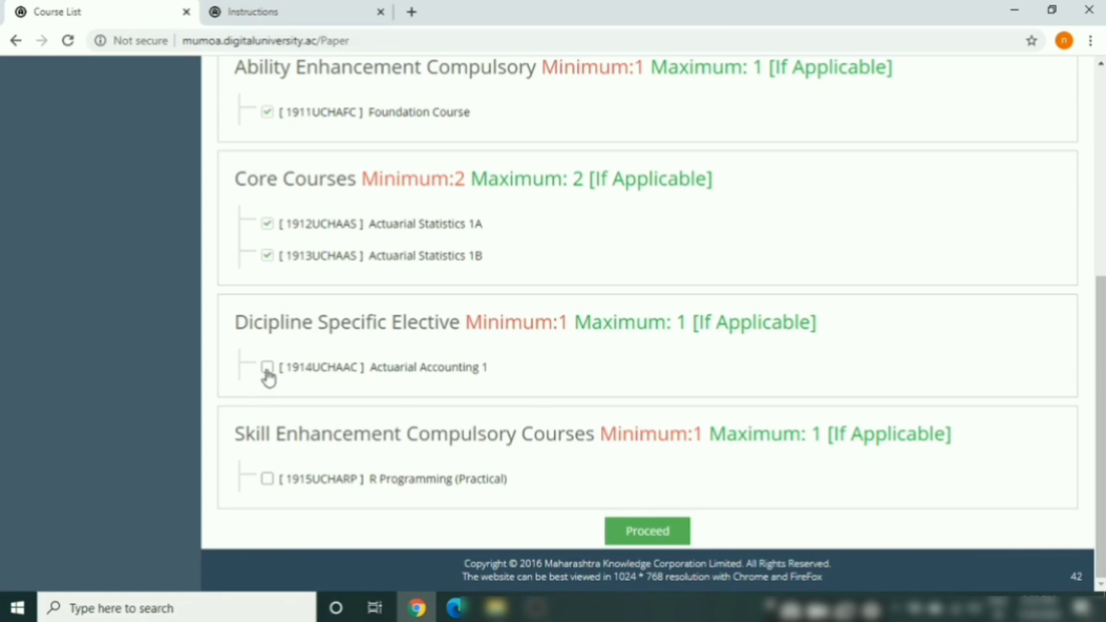
pyautogui.click(268, 484)
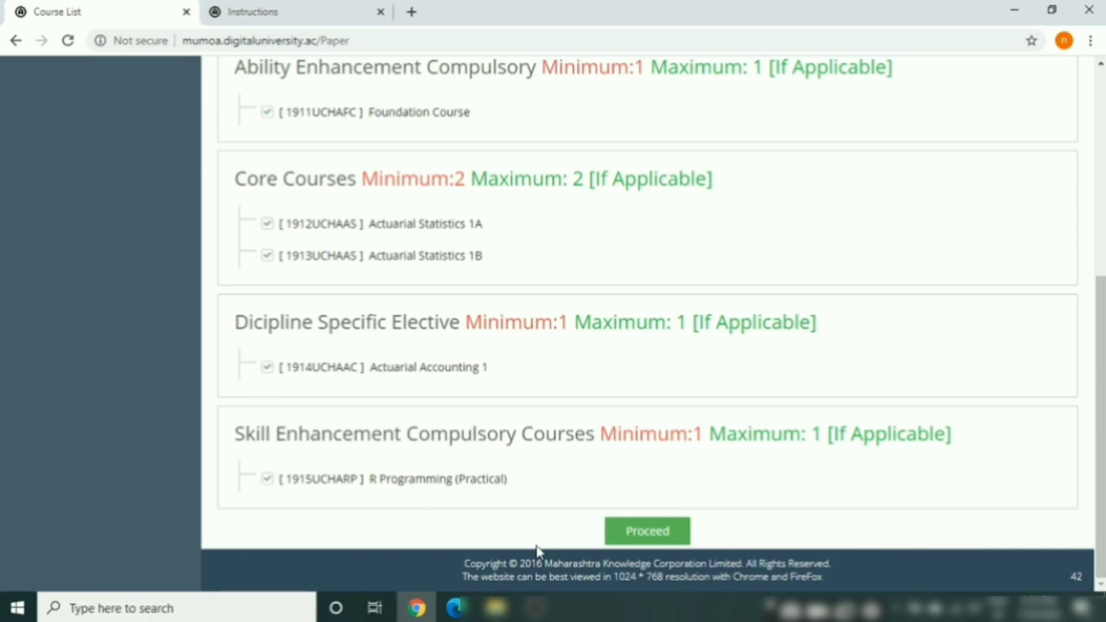
pyautogui.click(649, 532)
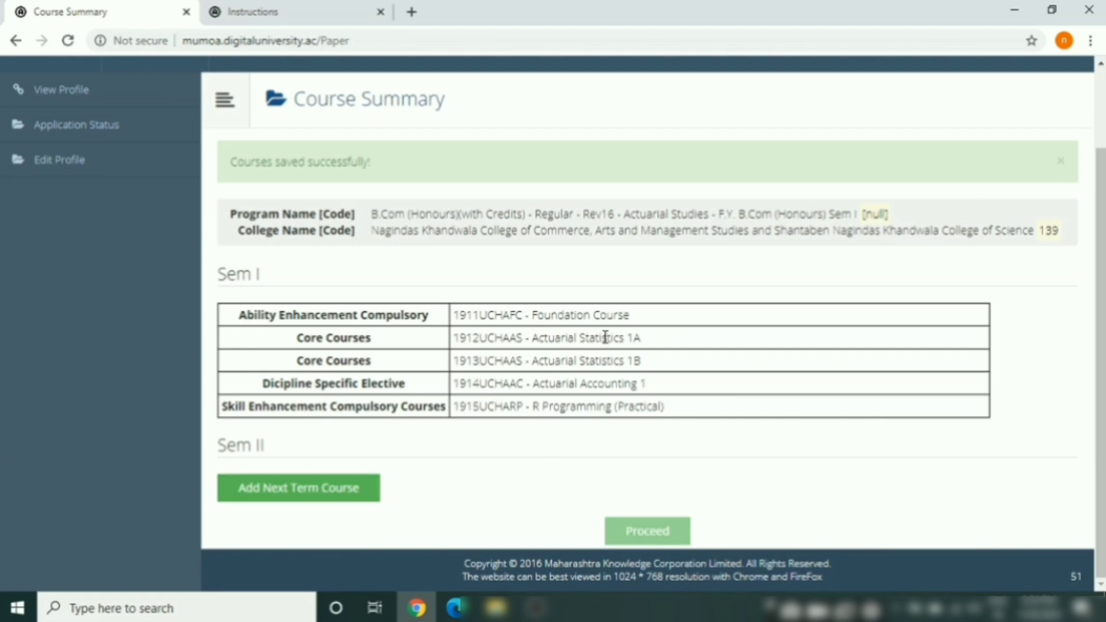
# Save Sem II courses: Environmental Studies, Actuarial Statistics 2A/2B, Actuarial Accounting 2, Advanced Excel with Macros
pyautogui.click(324, 491)
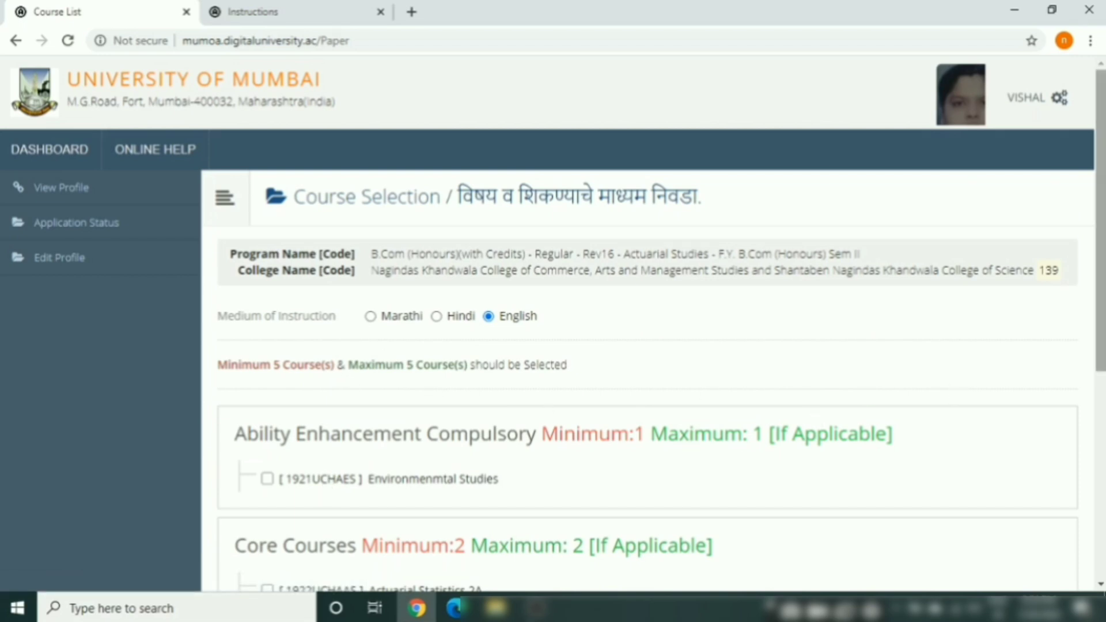
pyautogui.scroll(-3, 1102, 263)
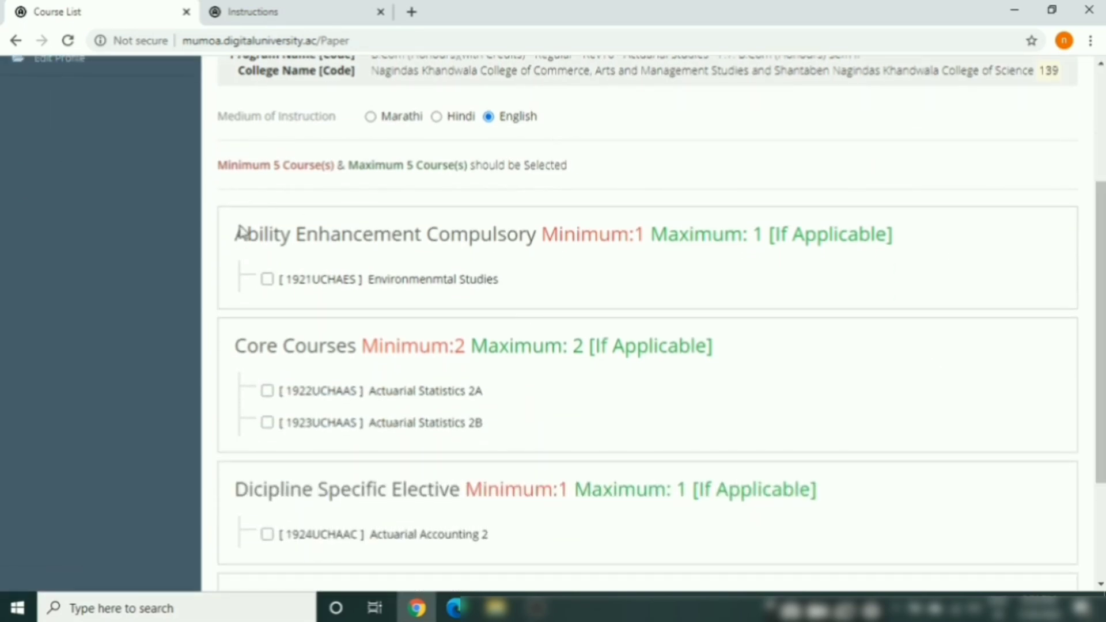
pyautogui.click(268, 280)
pyautogui.click(267, 391)
pyautogui.click(267, 424)
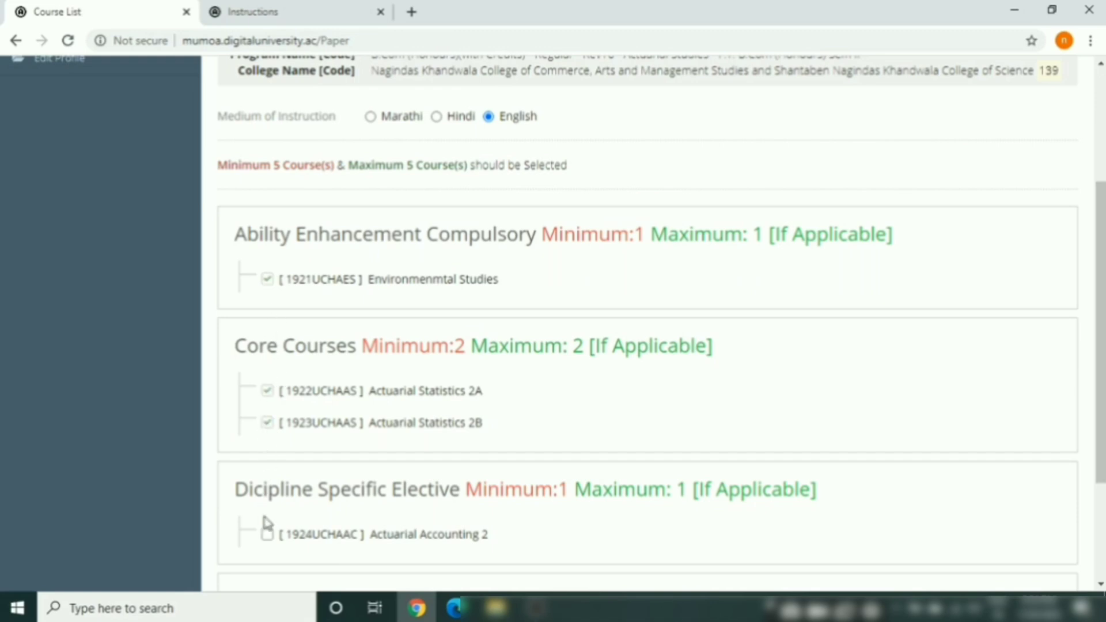
pyautogui.click(268, 535)
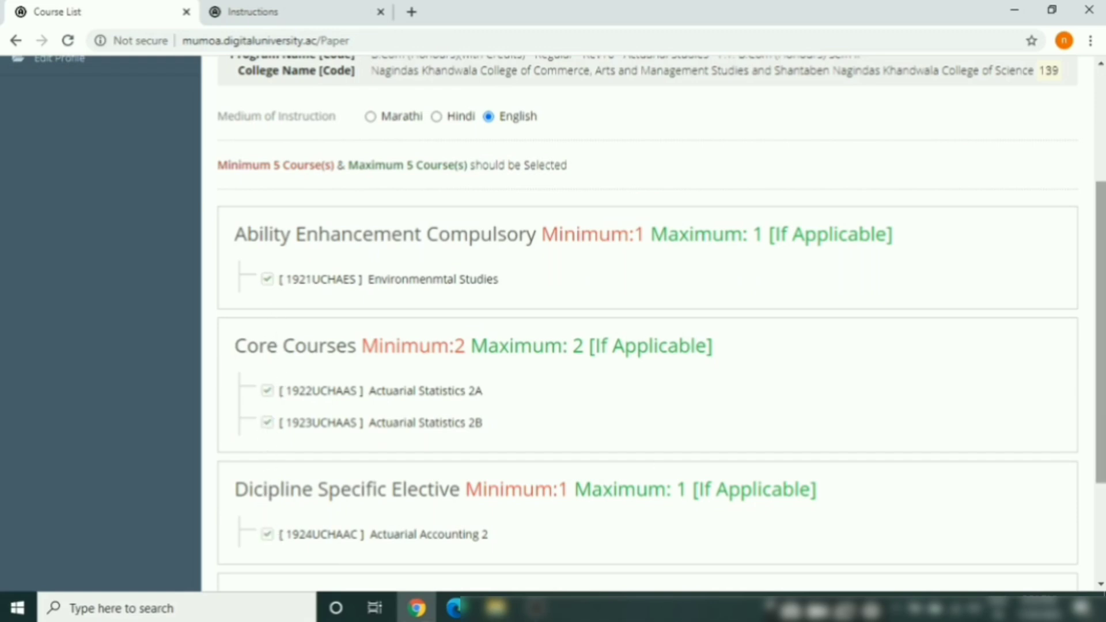
pyautogui.scroll(-3, 745, 452)
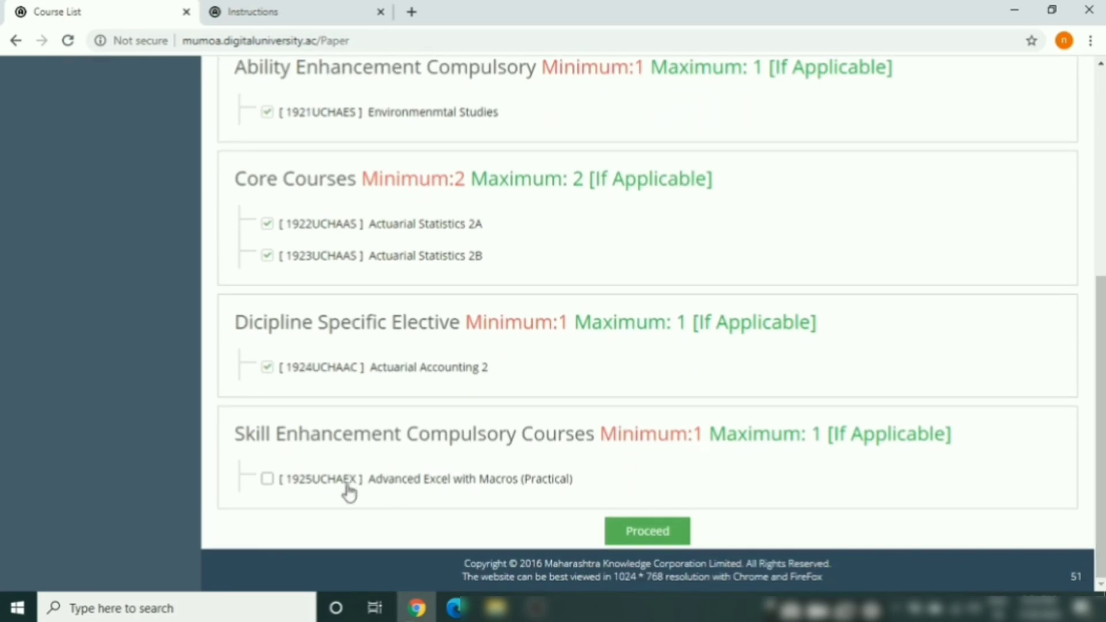
pyautogui.click(268, 481)
pyautogui.click(634, 531)
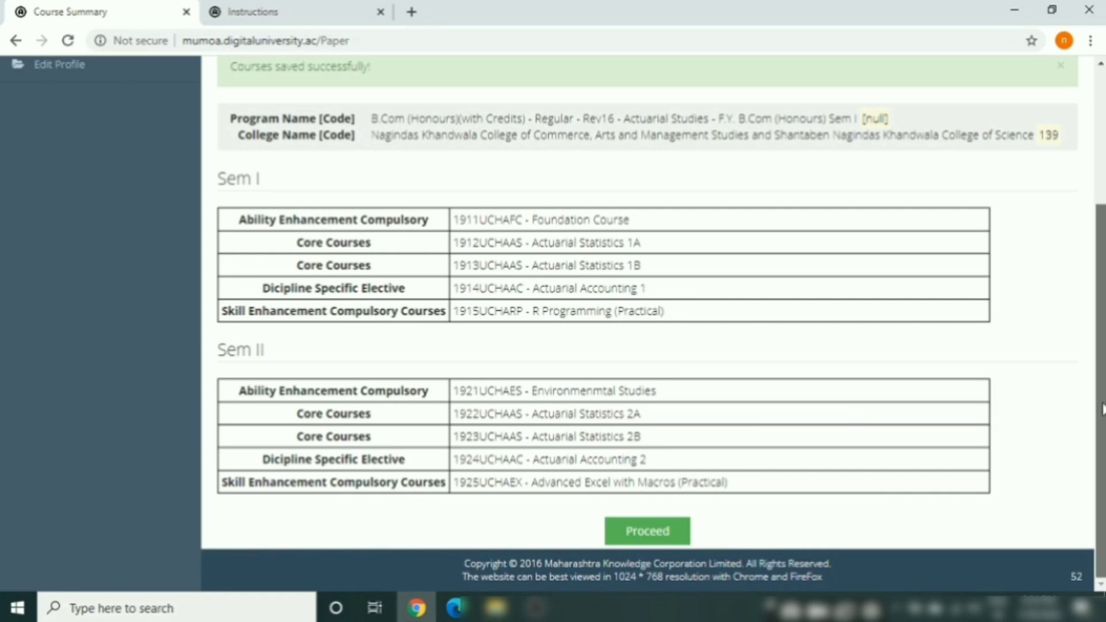
pyautogui.click(666, 533)
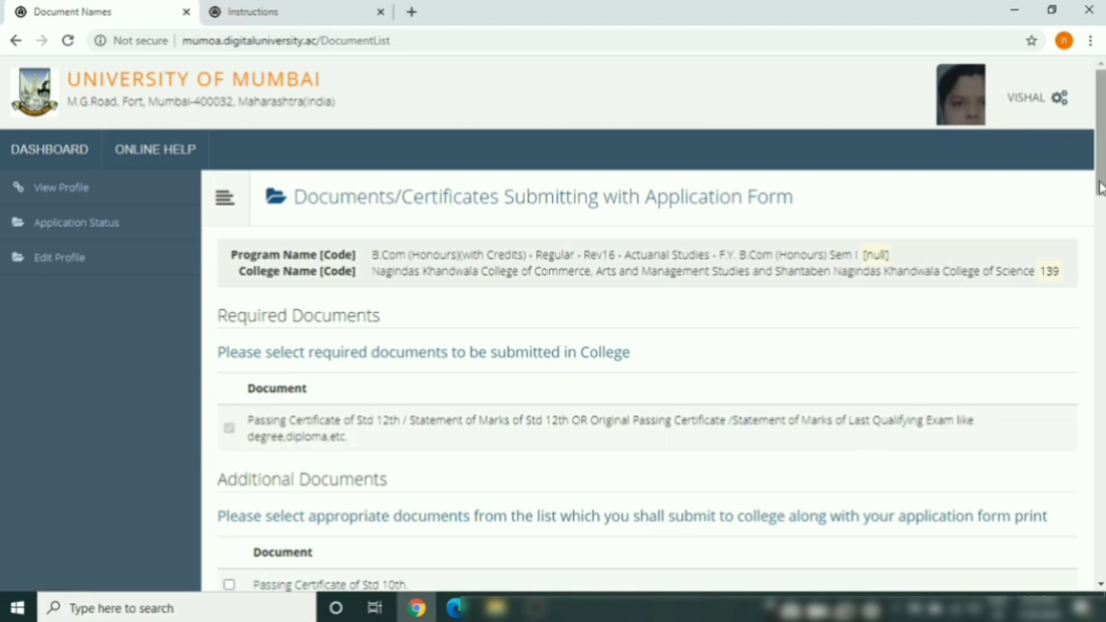
# Submit the document list without any additional documents, keeping only the Std 12th certificate
pyautogui.scroll(-3, 1101, 208)
pyautogui.scroll(-1, 654, 323)
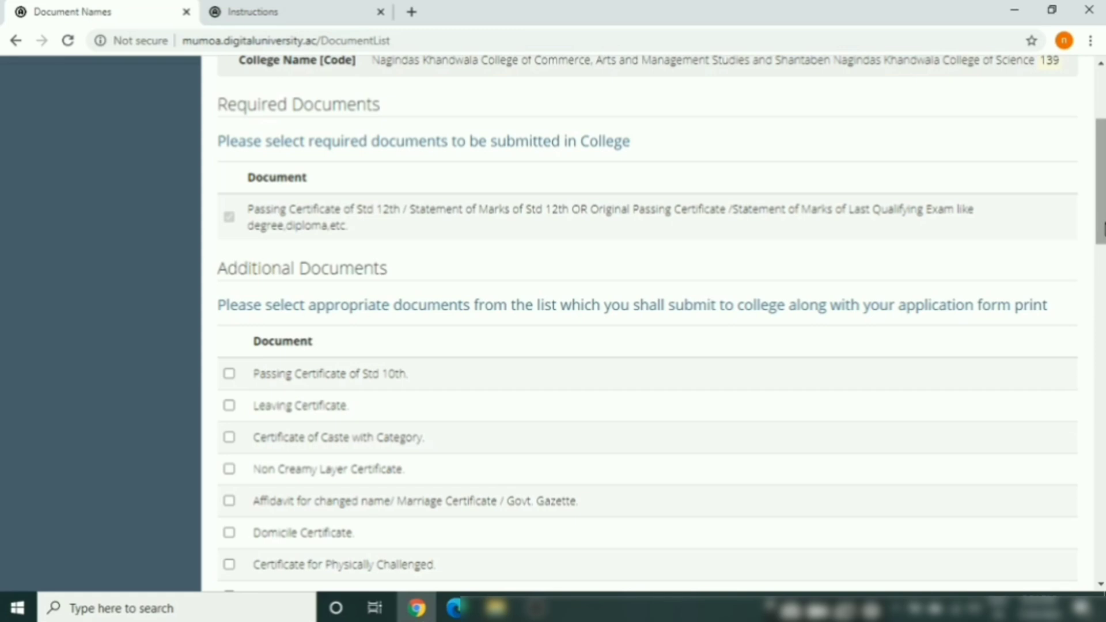
pyautogui.moveTo(1103, 229); pyautogui.dragTo(1104, 262)
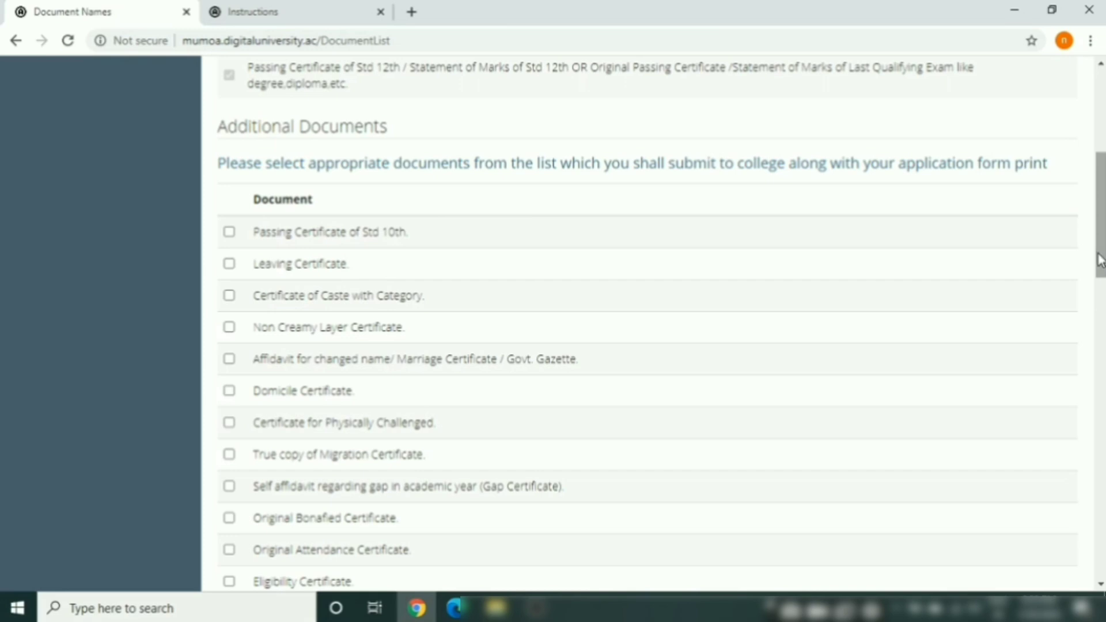
pyautogui.moveTo(1100, 260); pyautogui.dragTo(1100, 570)
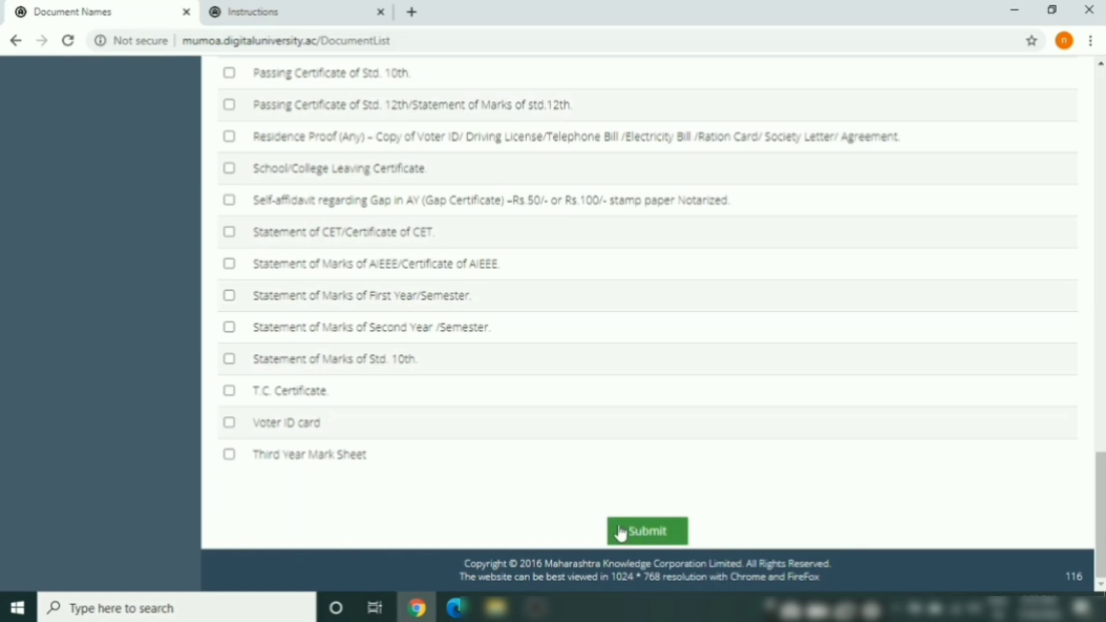
pyautogui.moveTo(1102, 466); pyautogui.dragTo(1066, 153)
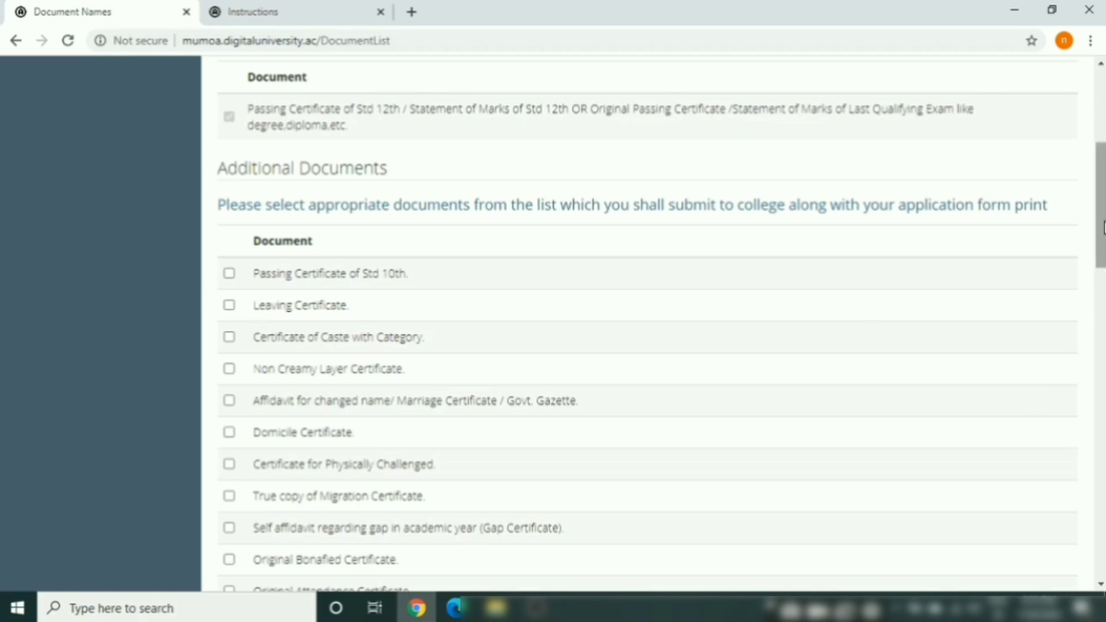
pyautogui.moveTo(1102, 225); pyautogui.dragTo(1102, 534)
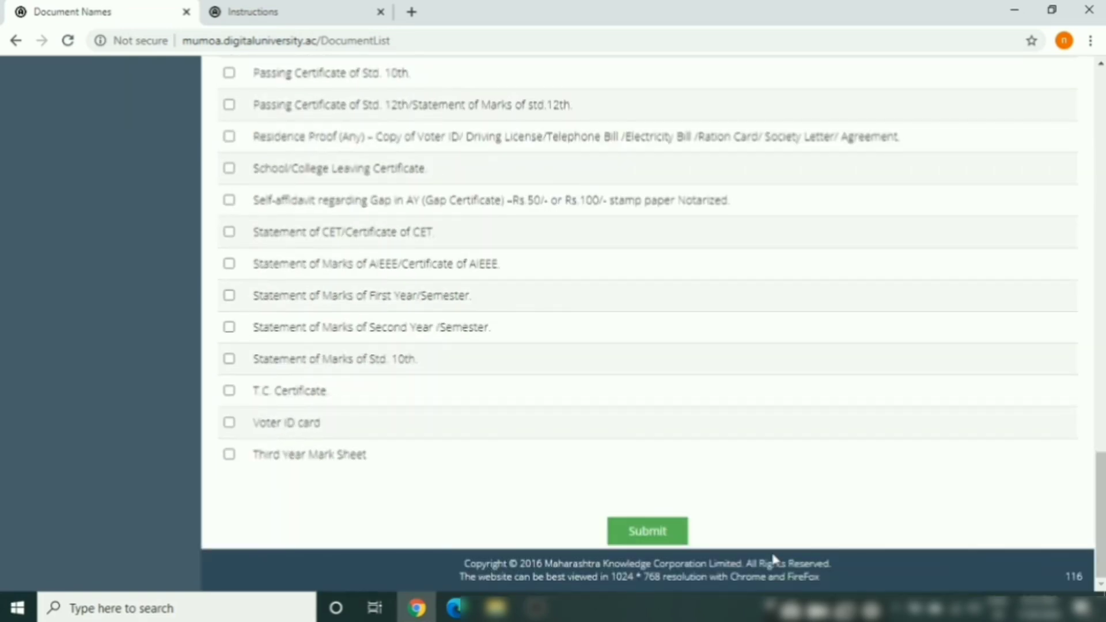
pyautogui.click(649, 532)
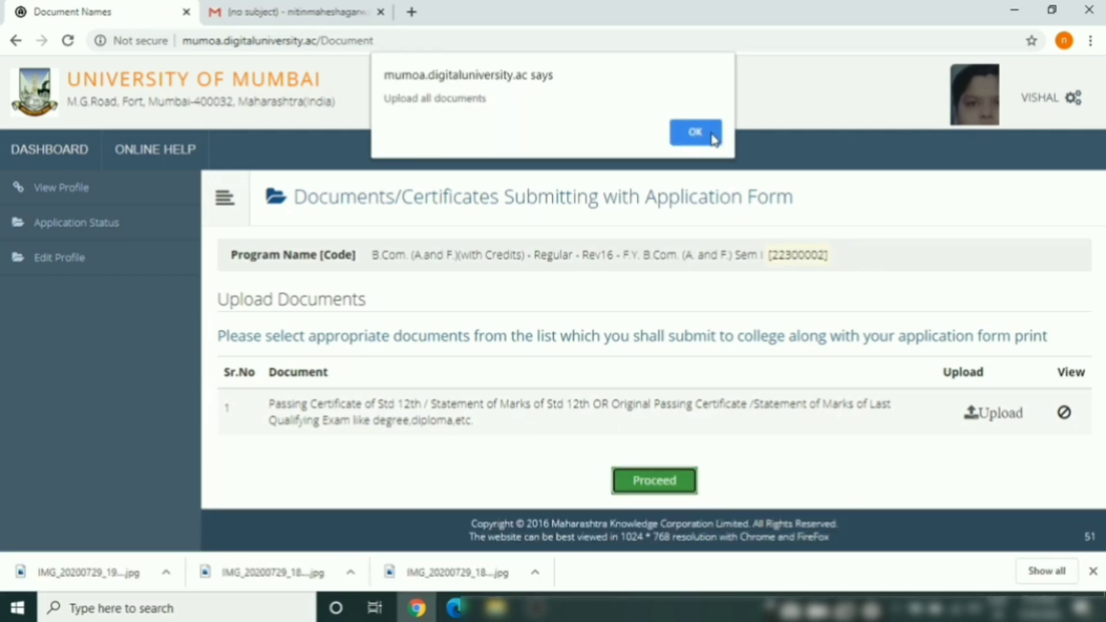
# Upload IMG_20200729_191136.jpg as the Std 12th passing certificate and finish the application
pyautogui.click(699, 131)
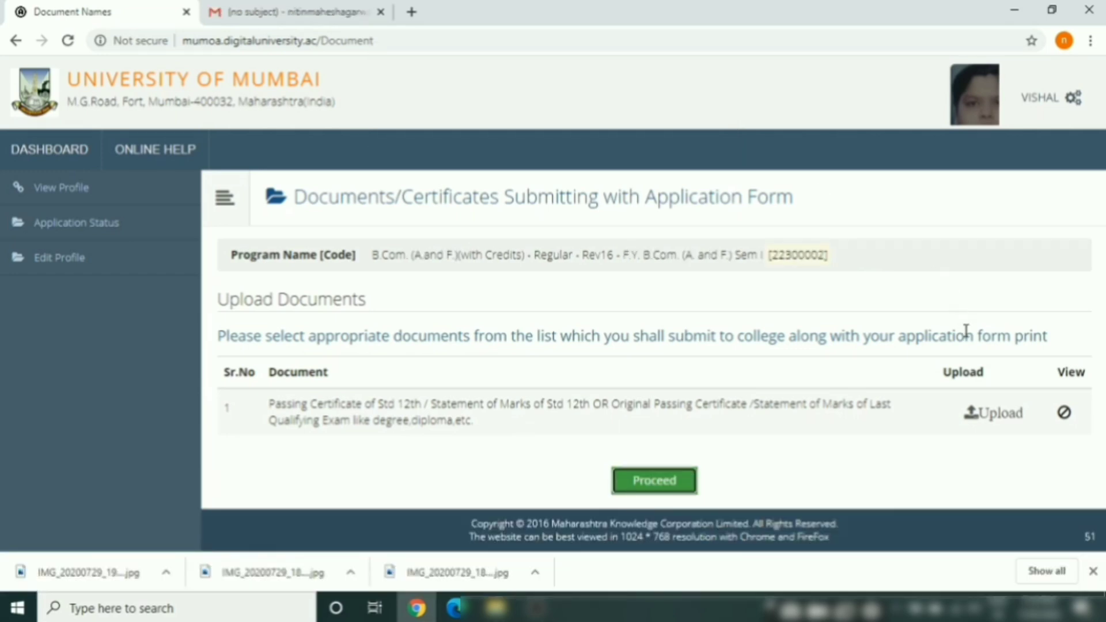
pyautogui.click(979, 425)
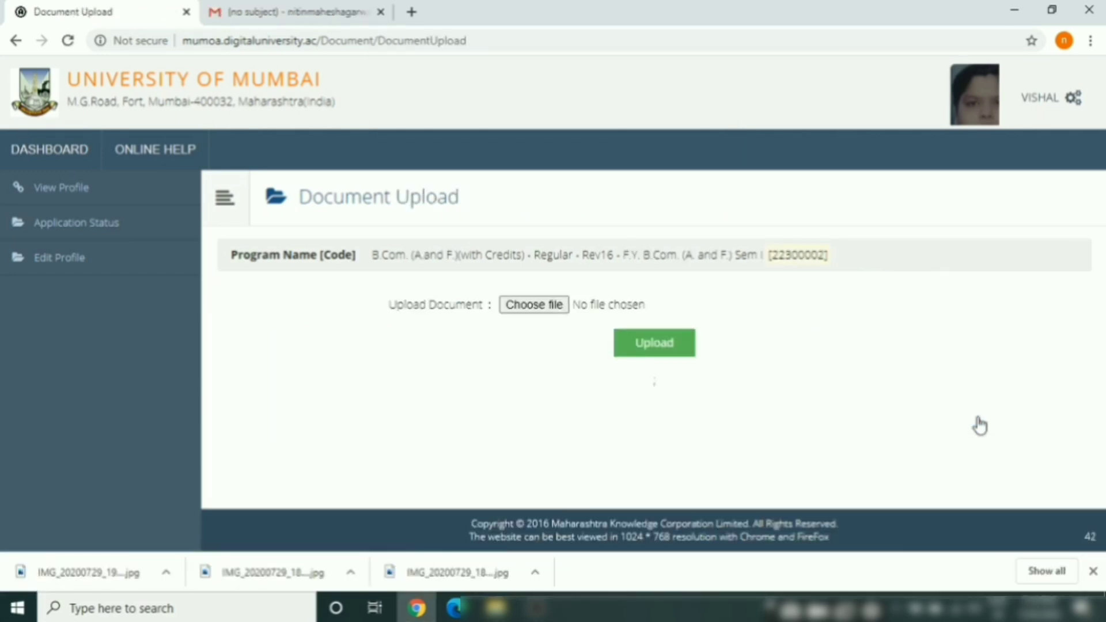
pyautogui.click(535, 305)
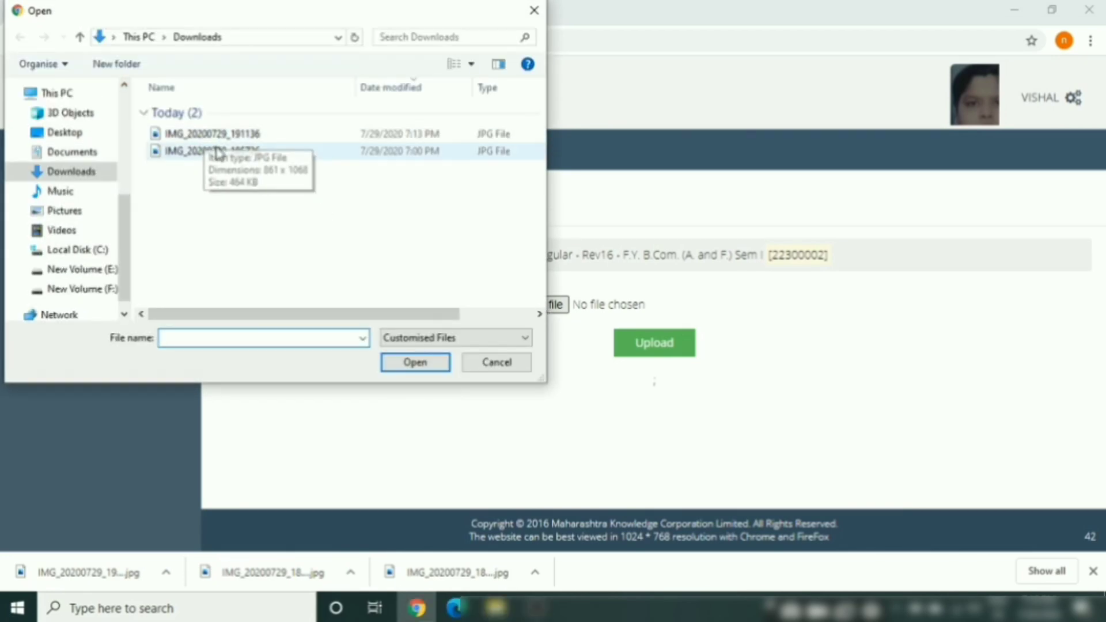
pyautogui.click(249, 134)
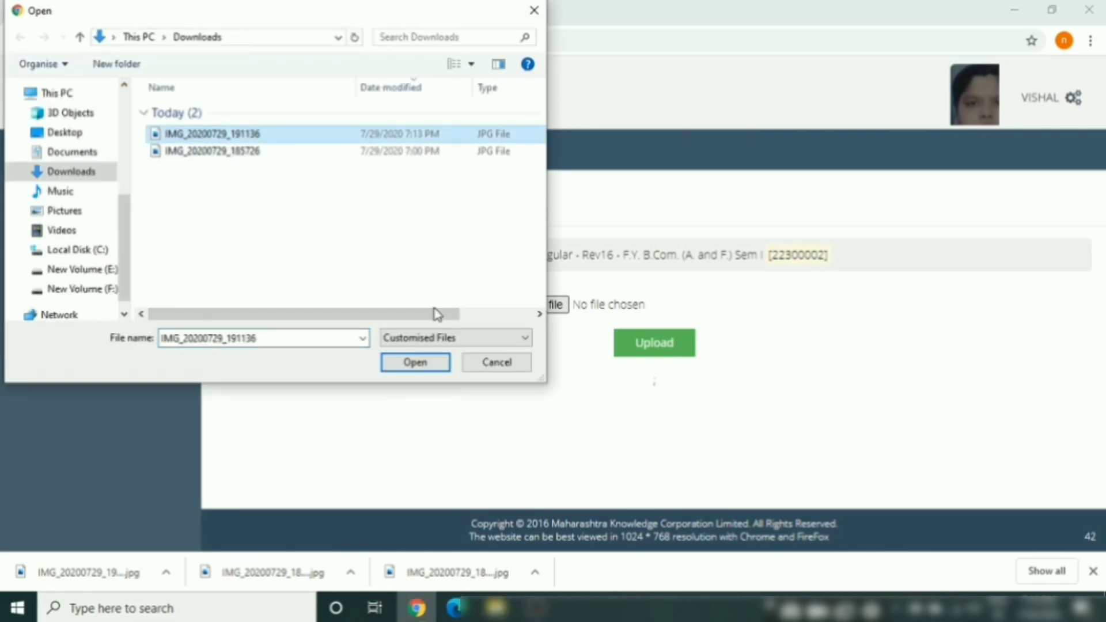
pyautogui.click(422, 363)
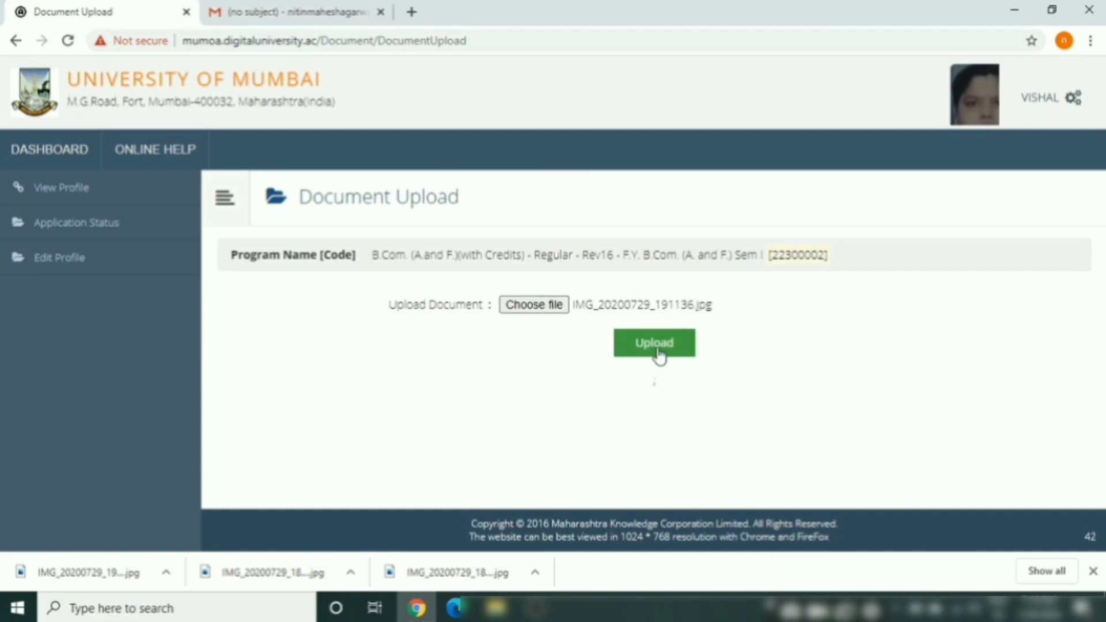
pyautogui.click(660, 353)
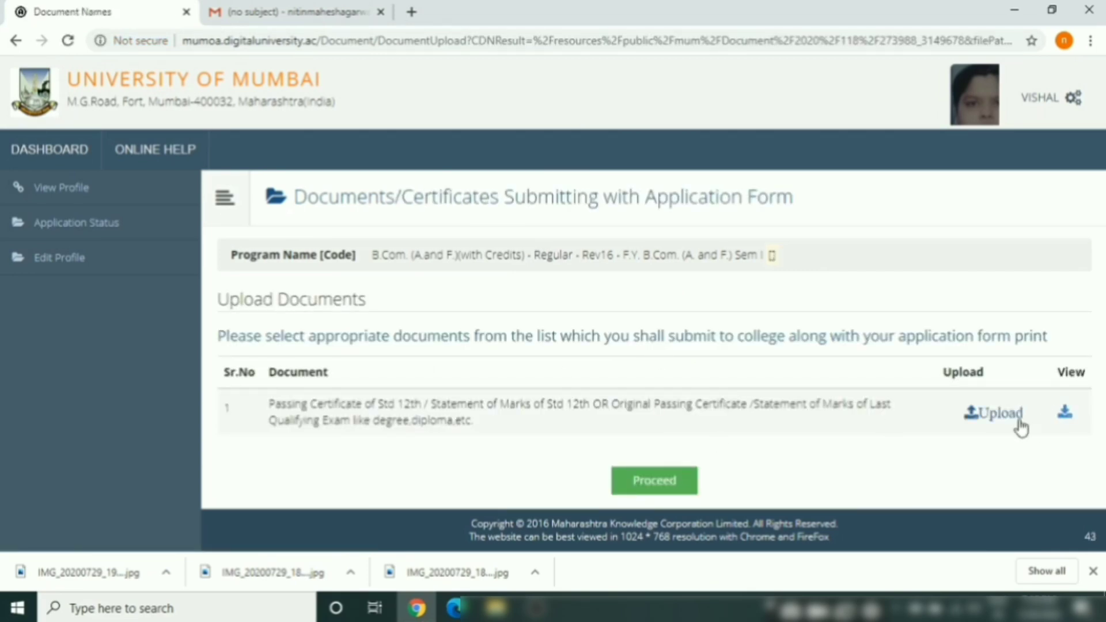
pyautogui.click(657, 484)
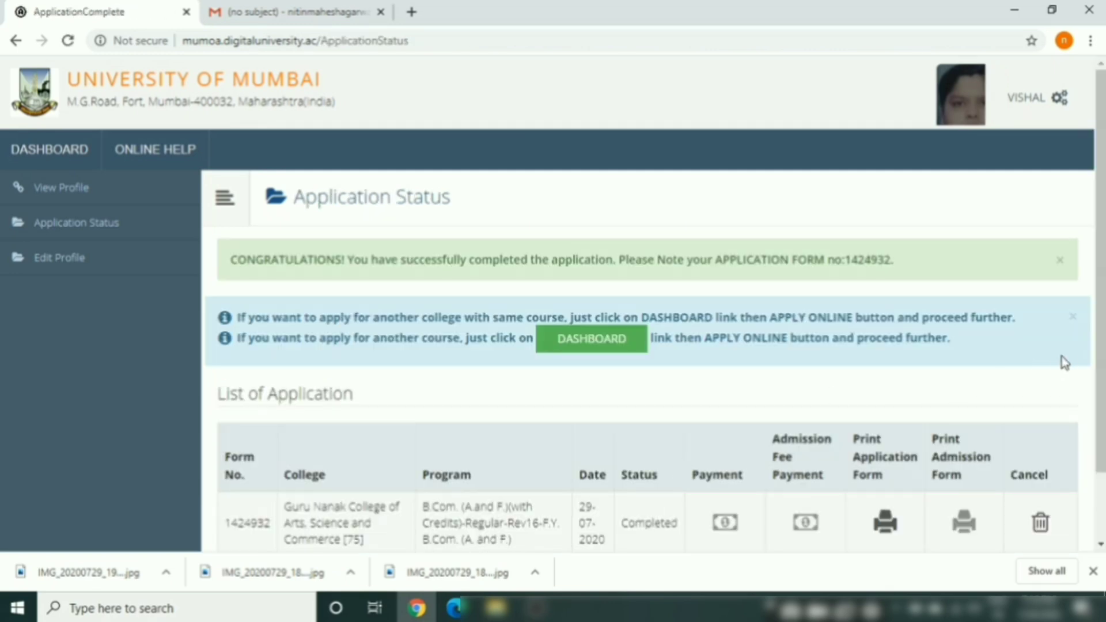
pyautogui.scroll(-2, 1103, 202)
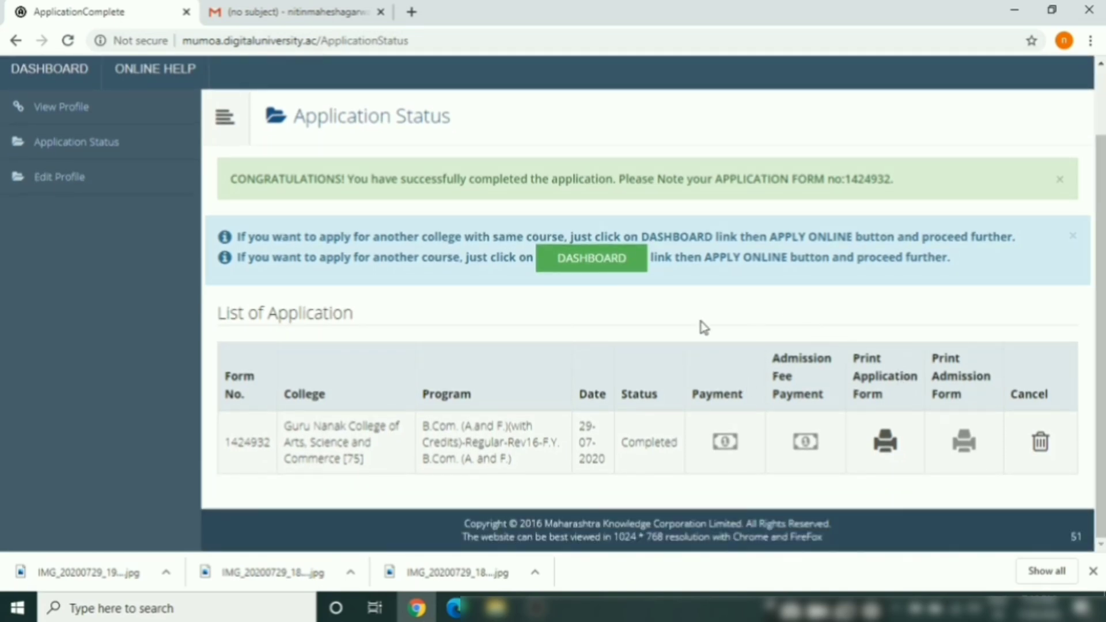
pyautogui.click(584, 265)
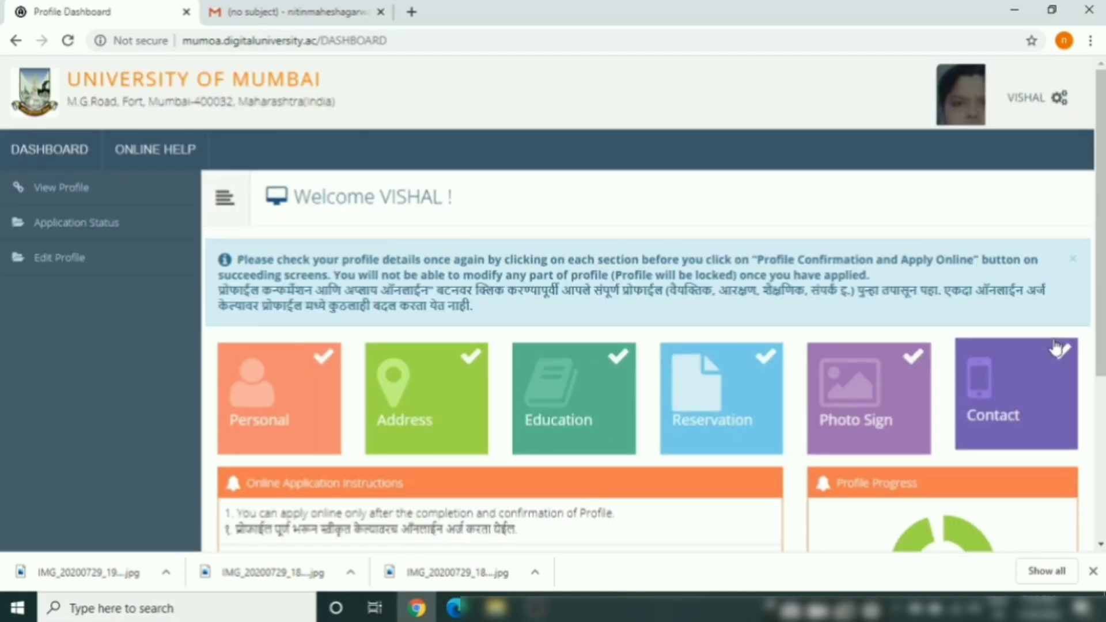
pyautogui.scroll(-5, 1101, 231)
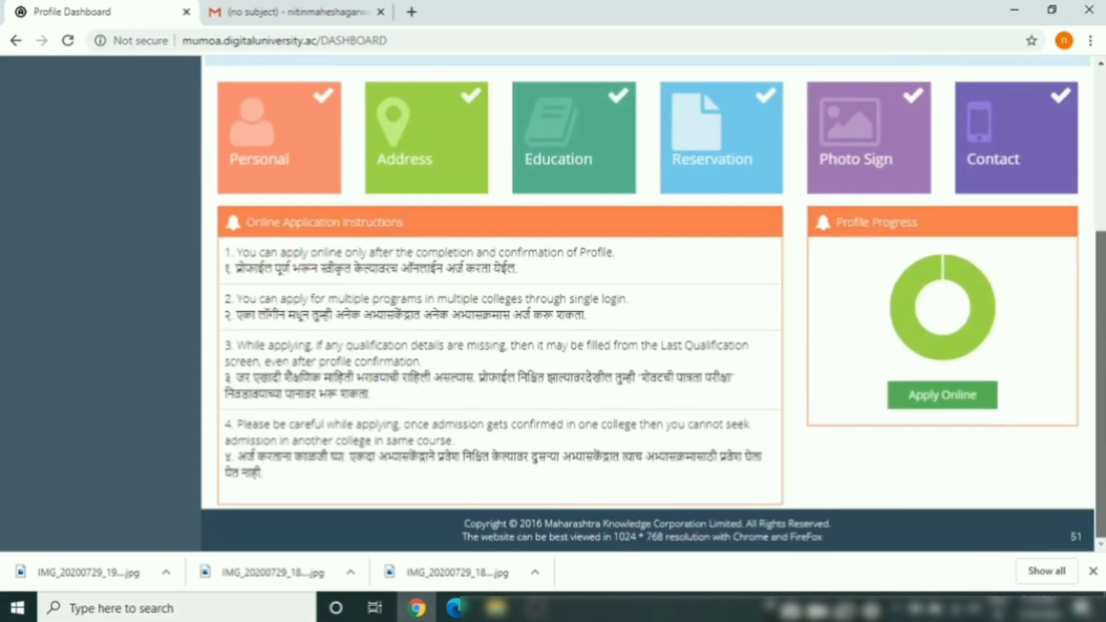
pyautogui.click(933, 396)
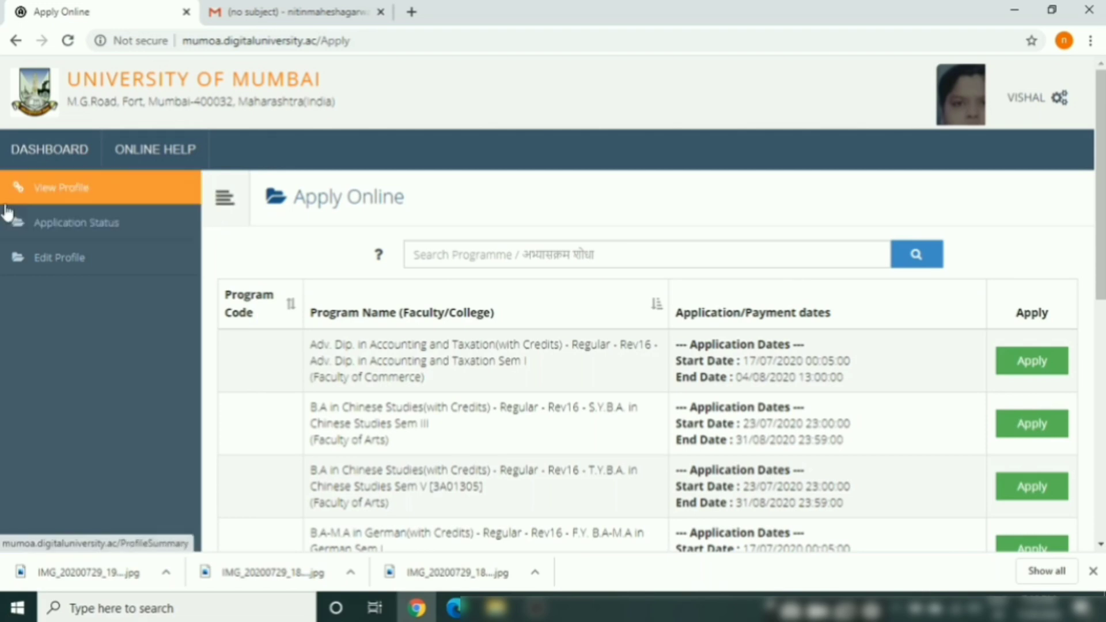
pyautogui.click(88, 190)
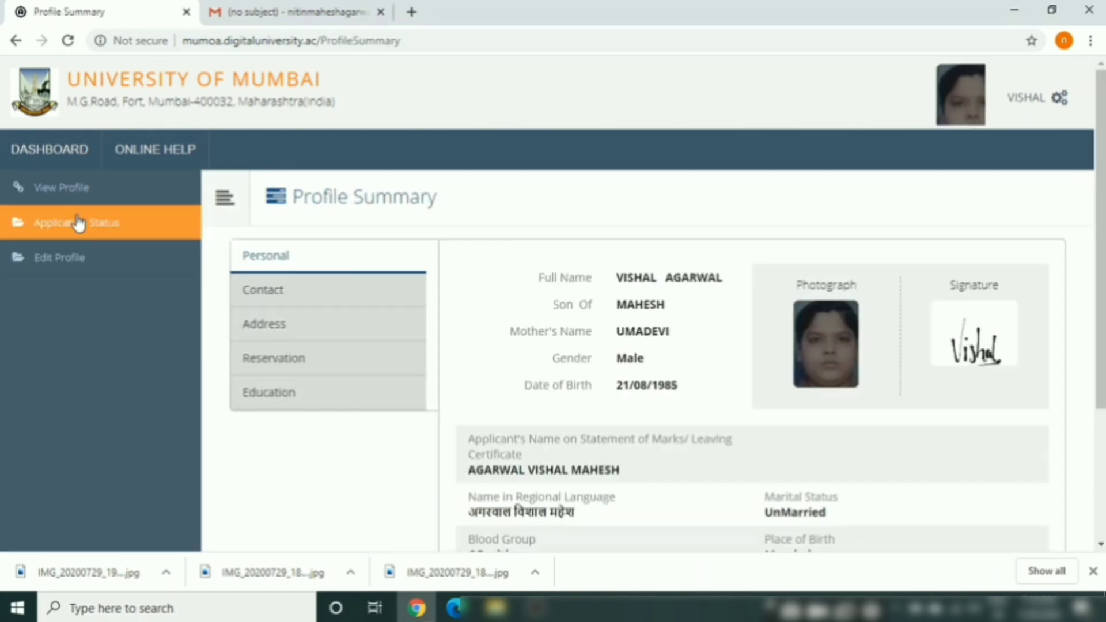
pyautogui.click(76, 224)
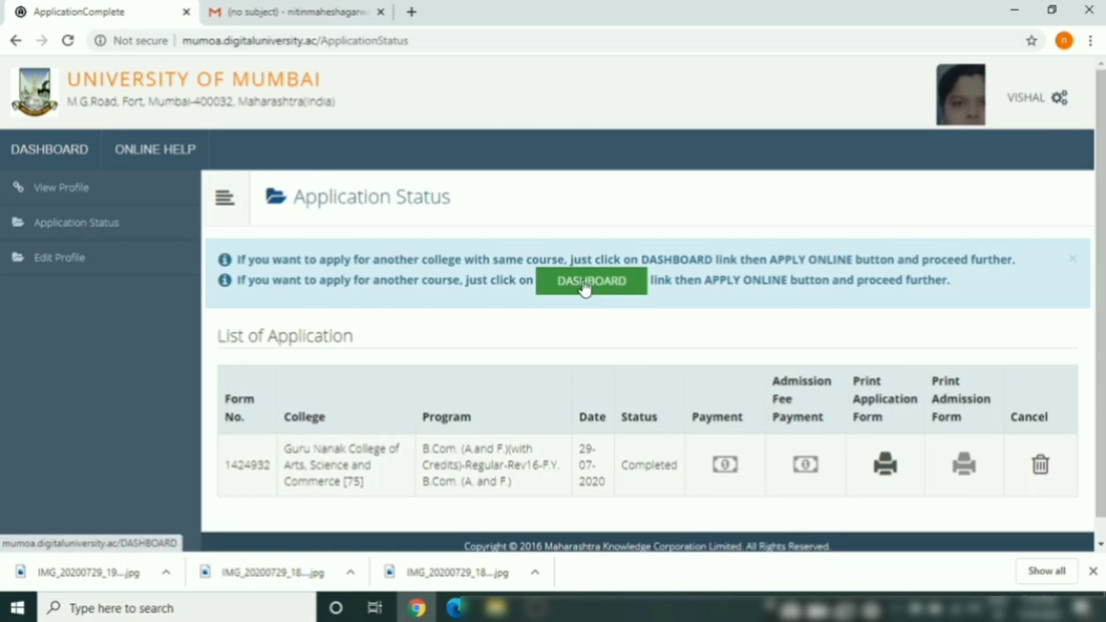
pyautogui.scroll(-1, 1103, 295)
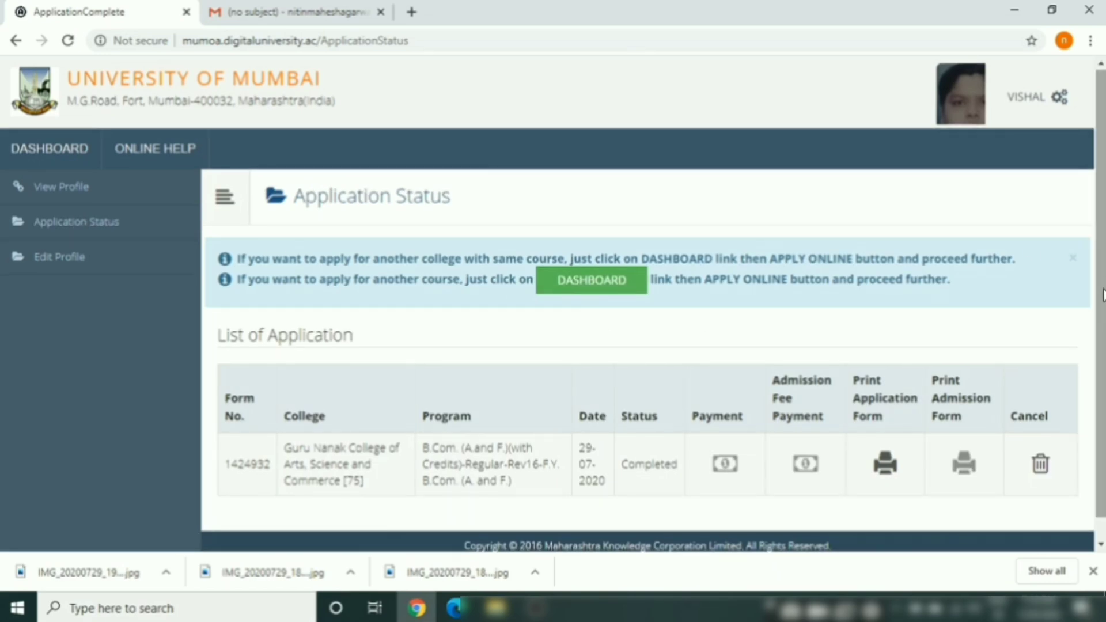
pyautogui.scroll(-1, 1103, 296)
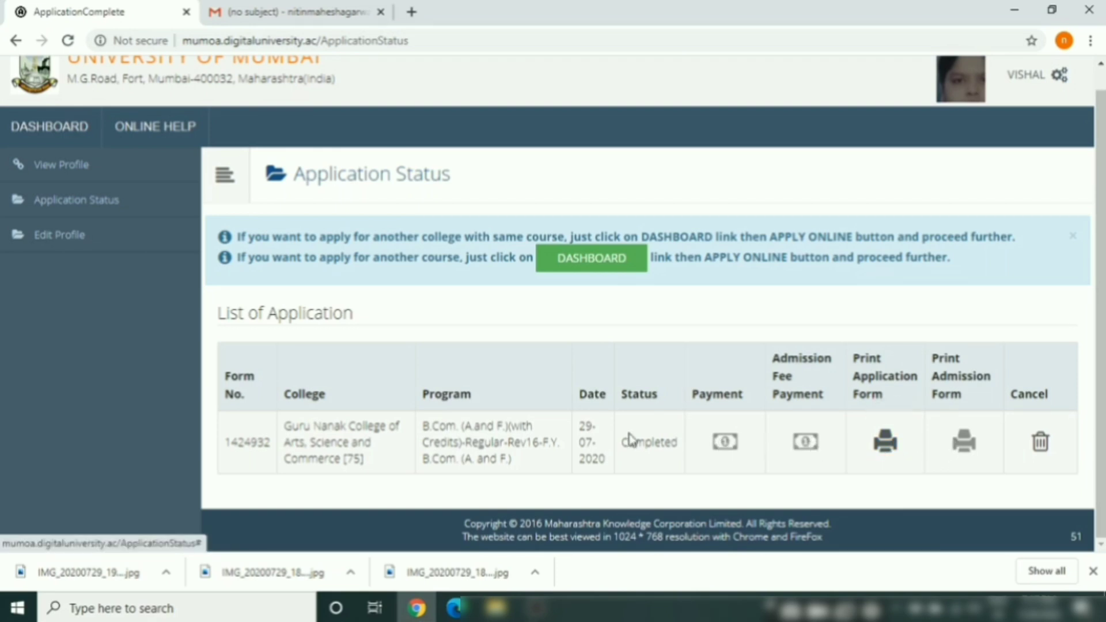
# Print the eSuvidha ticket for the completed application in a maximized window
pyautogui.click(887, 448)
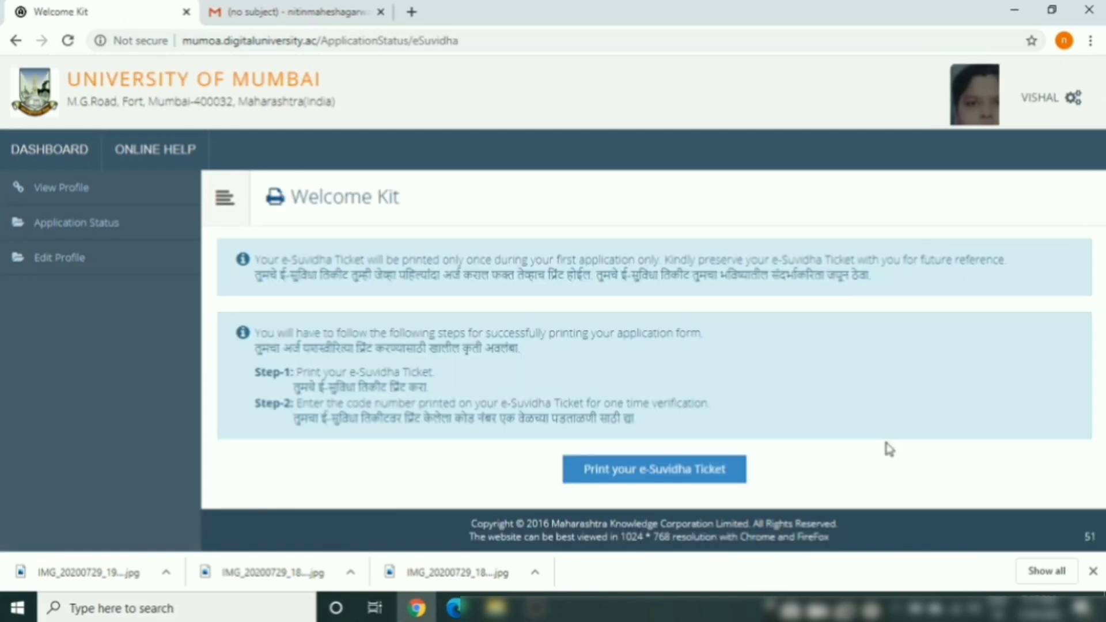
pyautogui.click(693, 477)
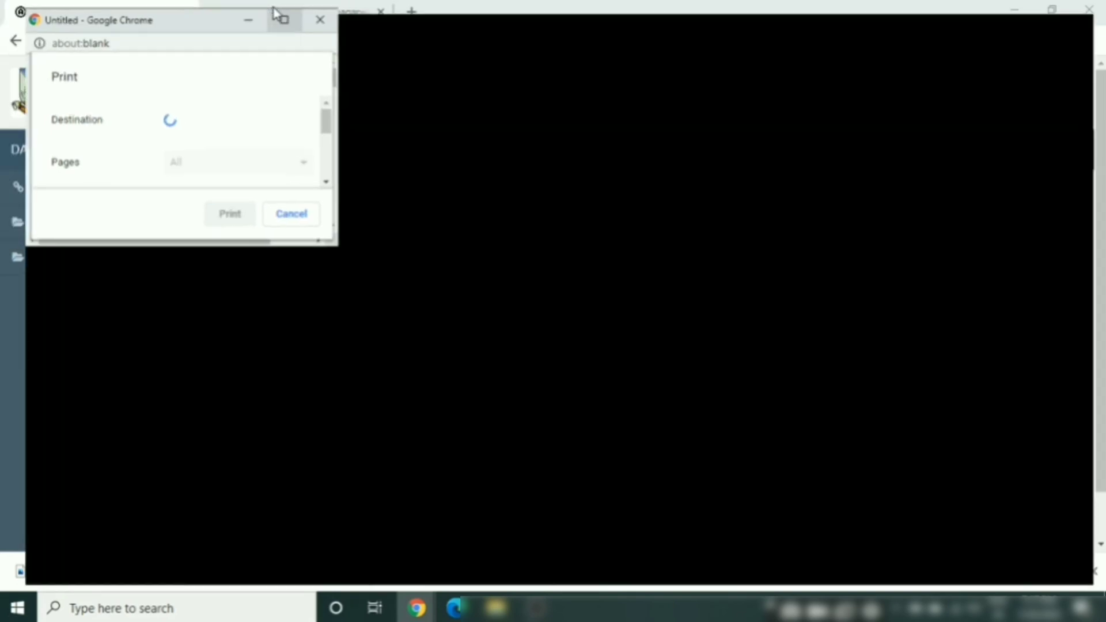
pyautogui.click(273, 10)
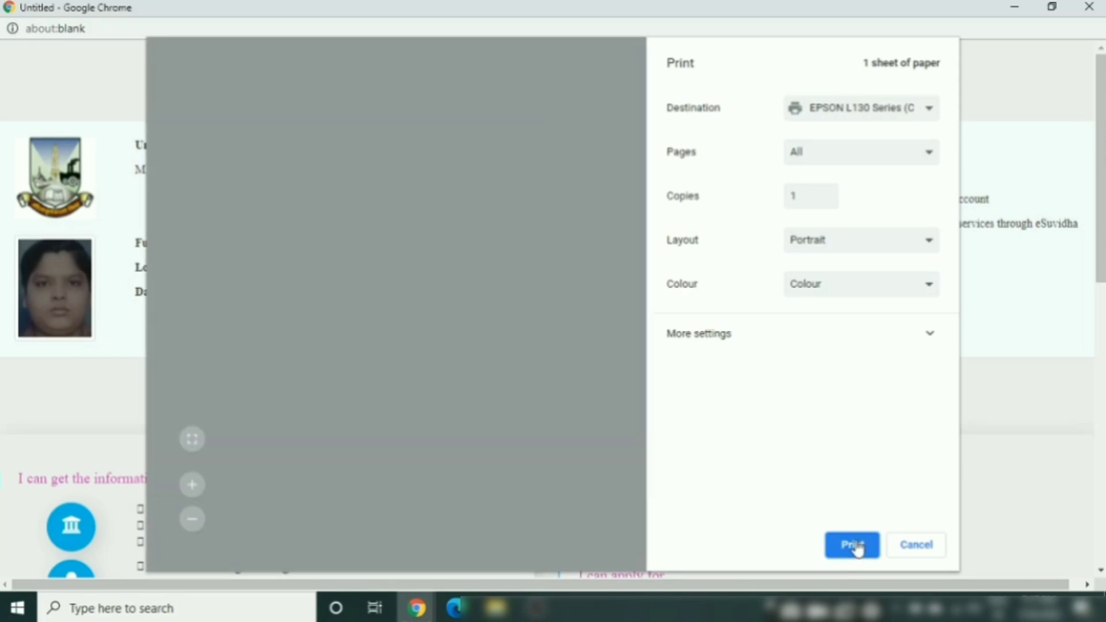
pyautogui.click(855, 545)
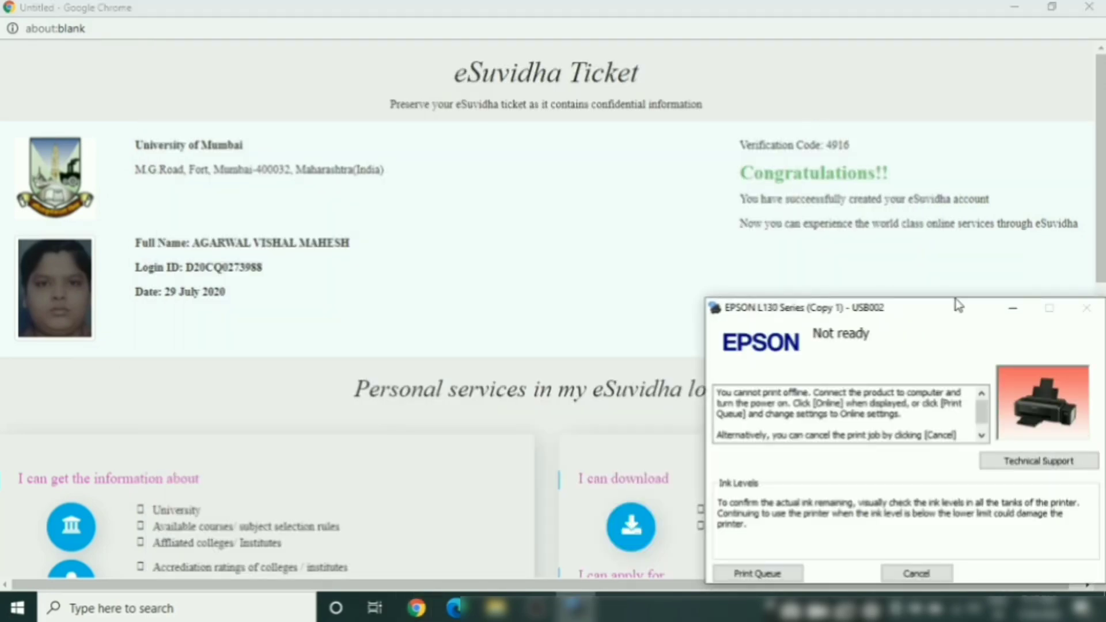
pyautogui.click(1014, 311)
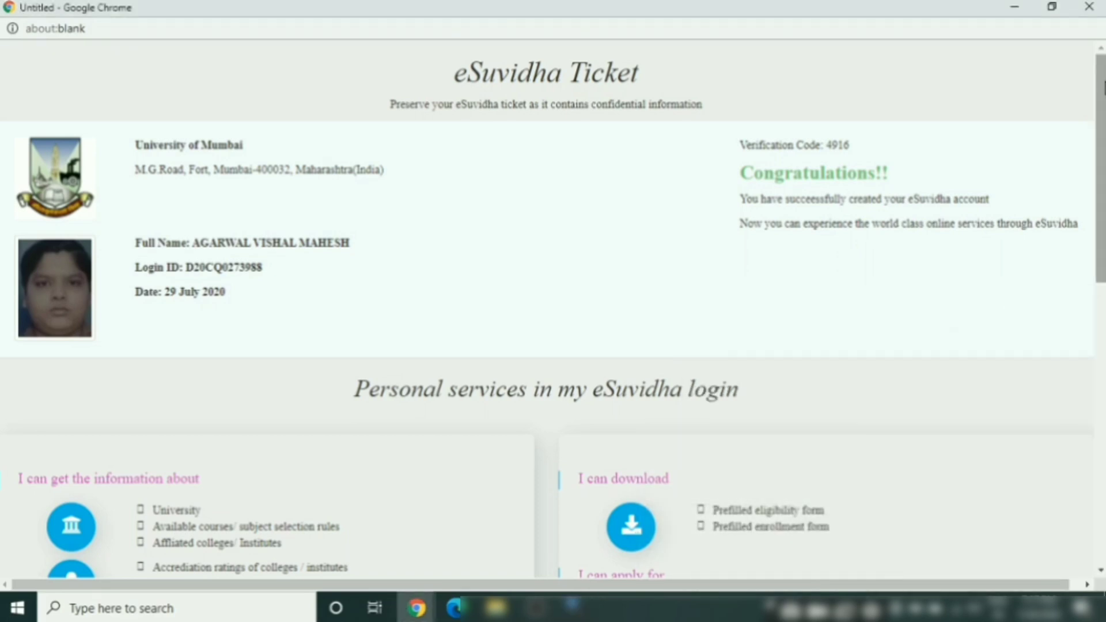